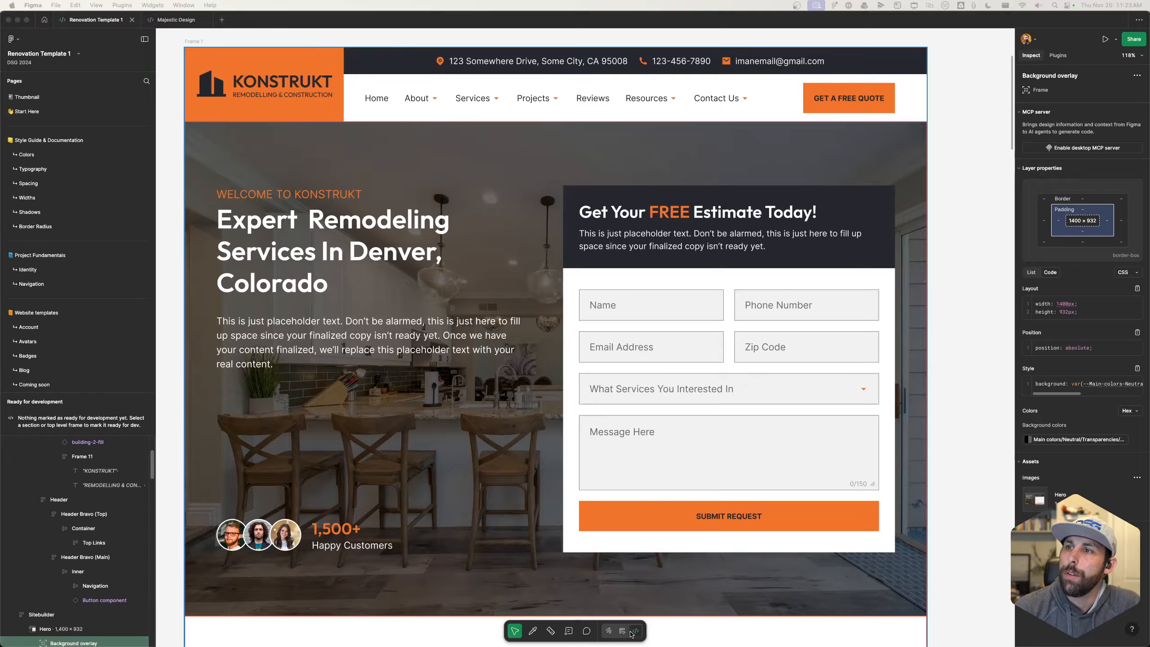
# Look through the Konstrukt homepage design from the hero section down to the footer and return to its beginning
pyautogui.click(633, 635)
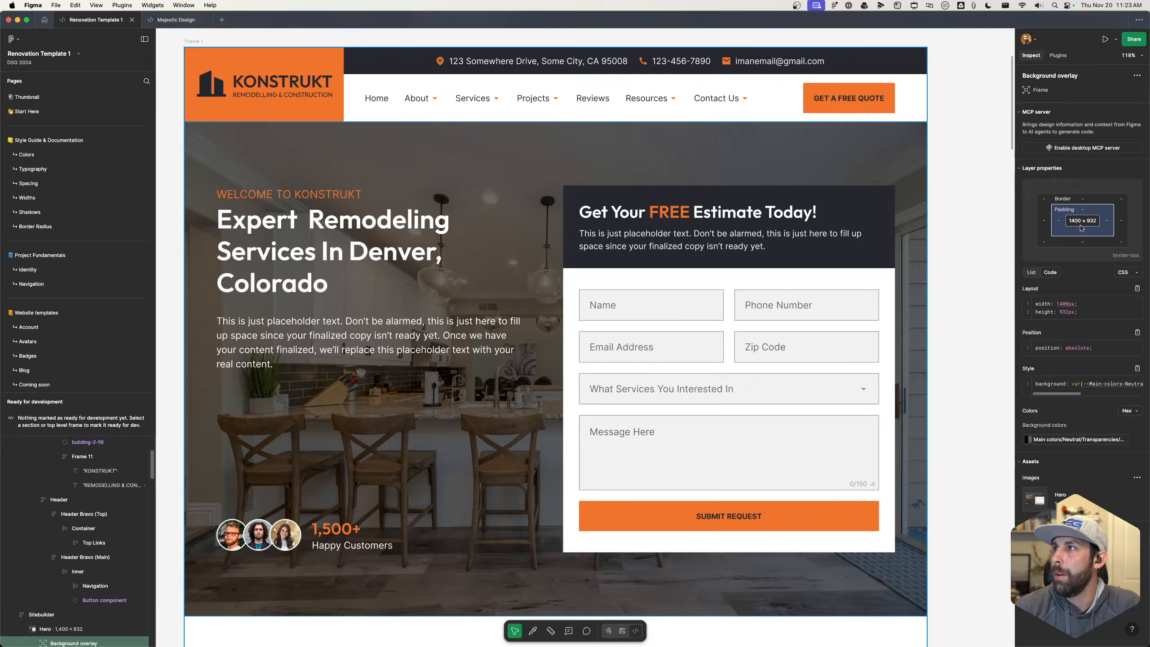
pyautogui.scroll(-10, 932, 394)
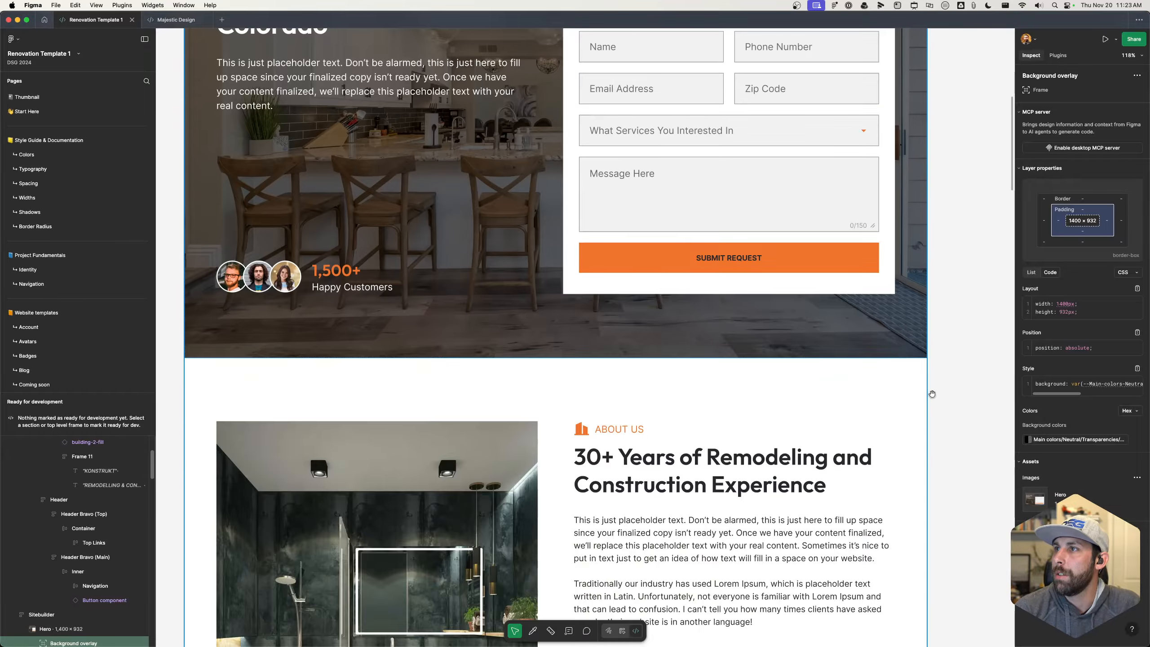
pyautogui.scroll(-10, 932, 393)
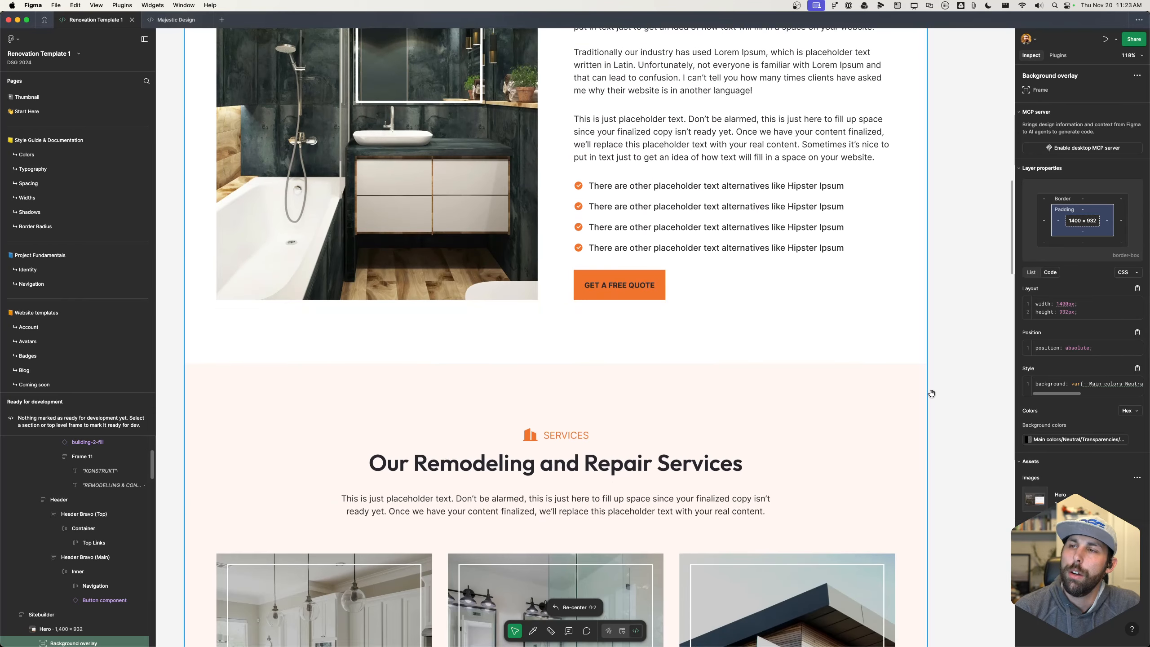
pyautogui.scroll(-8, 932, 394)
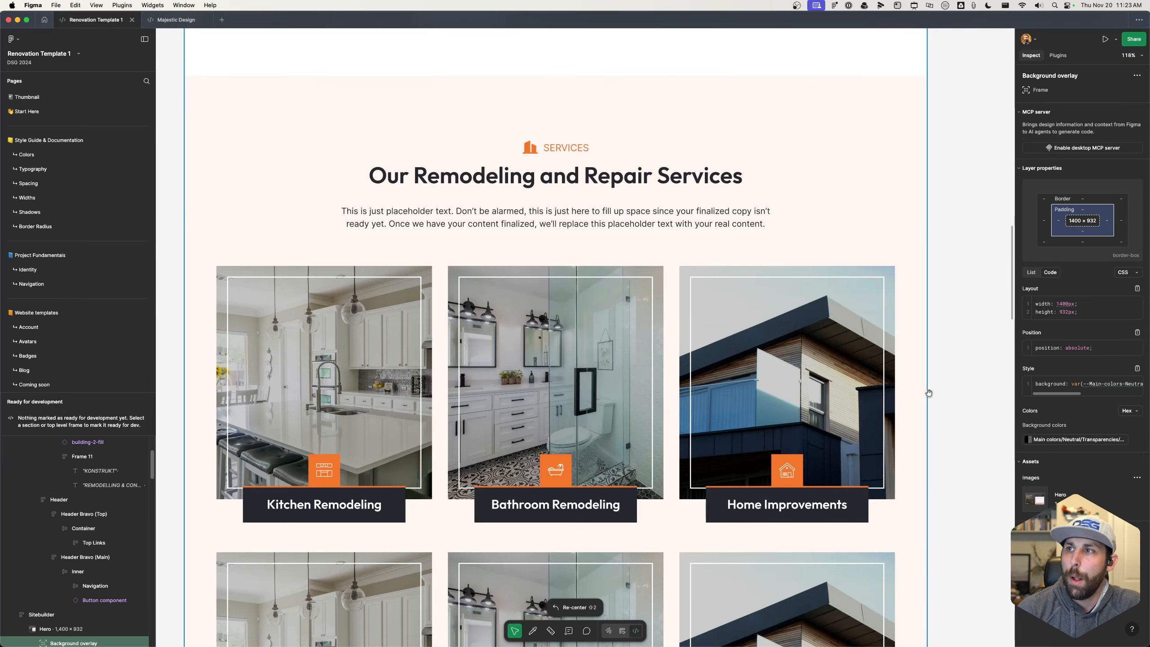
pyautogui.scroll(-9, 929, 393)
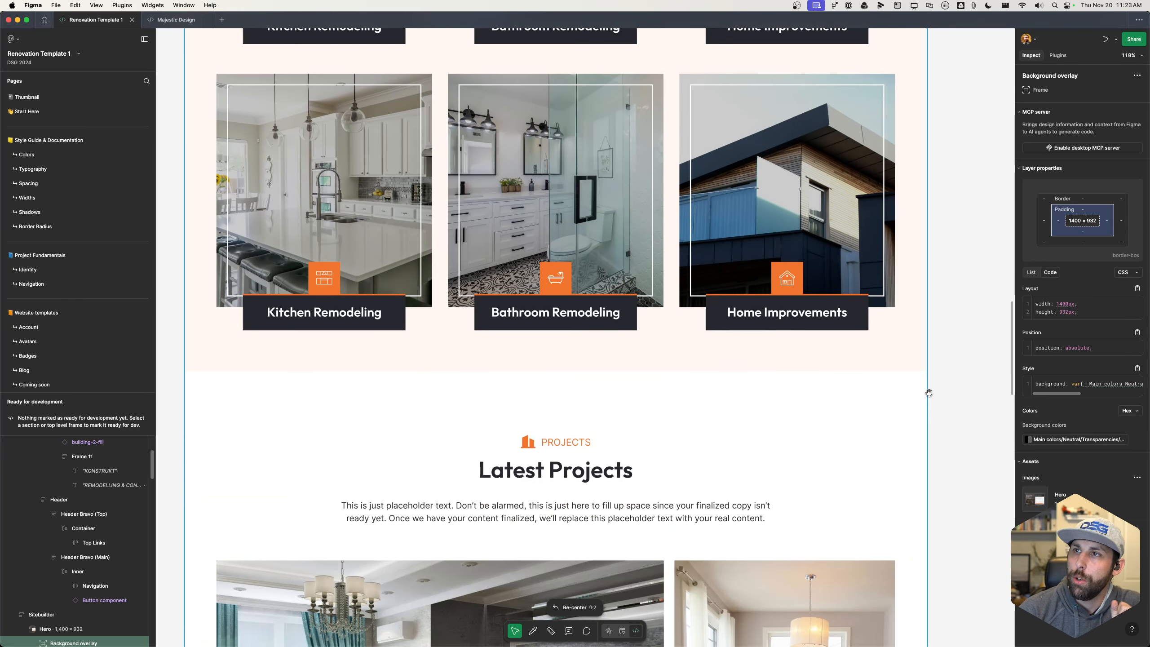
pyautogui.scroll(-14, 928, 392)
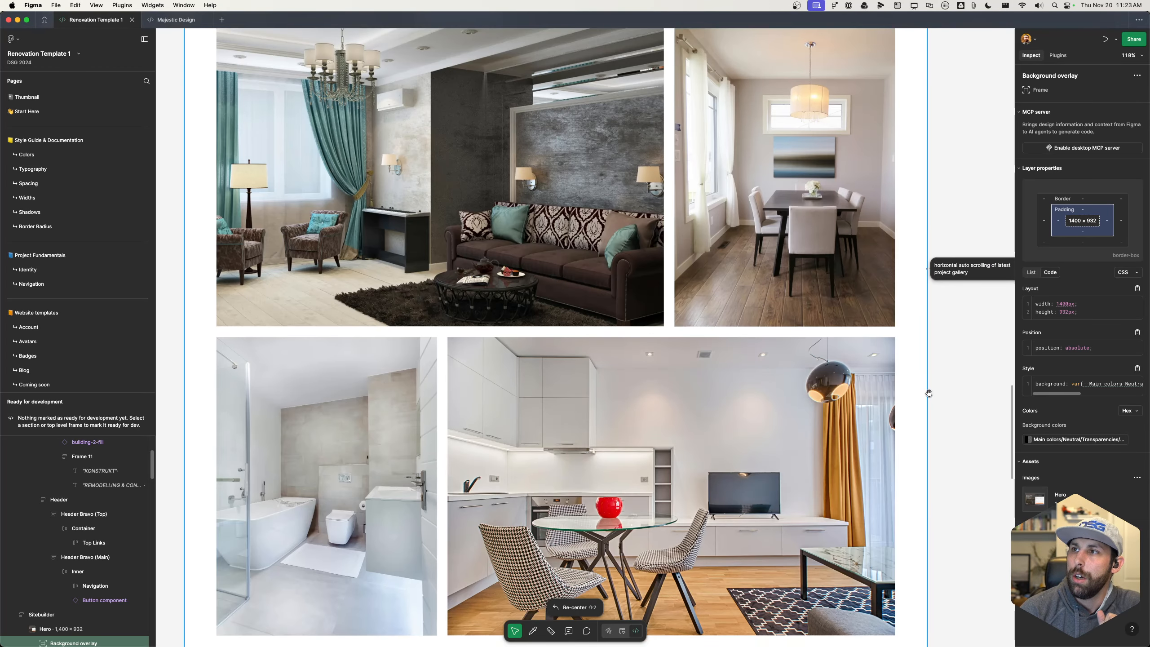
pyautogui.scroll(-17, 929, 393)
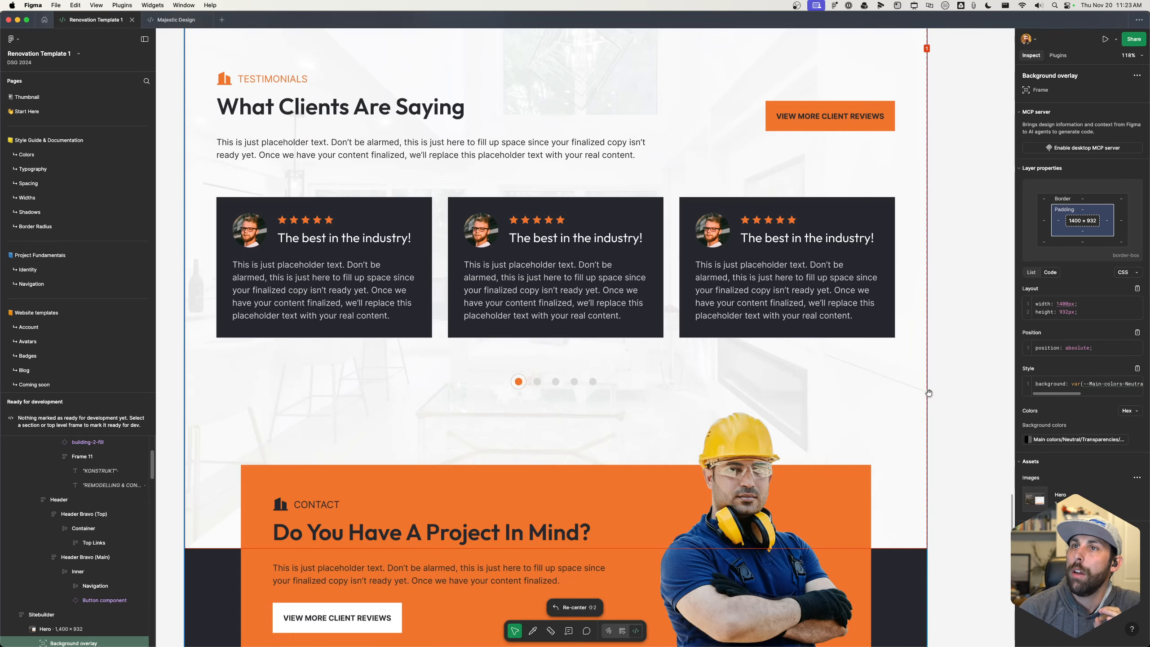
pyautogui.scroll(-3, 929, 393)
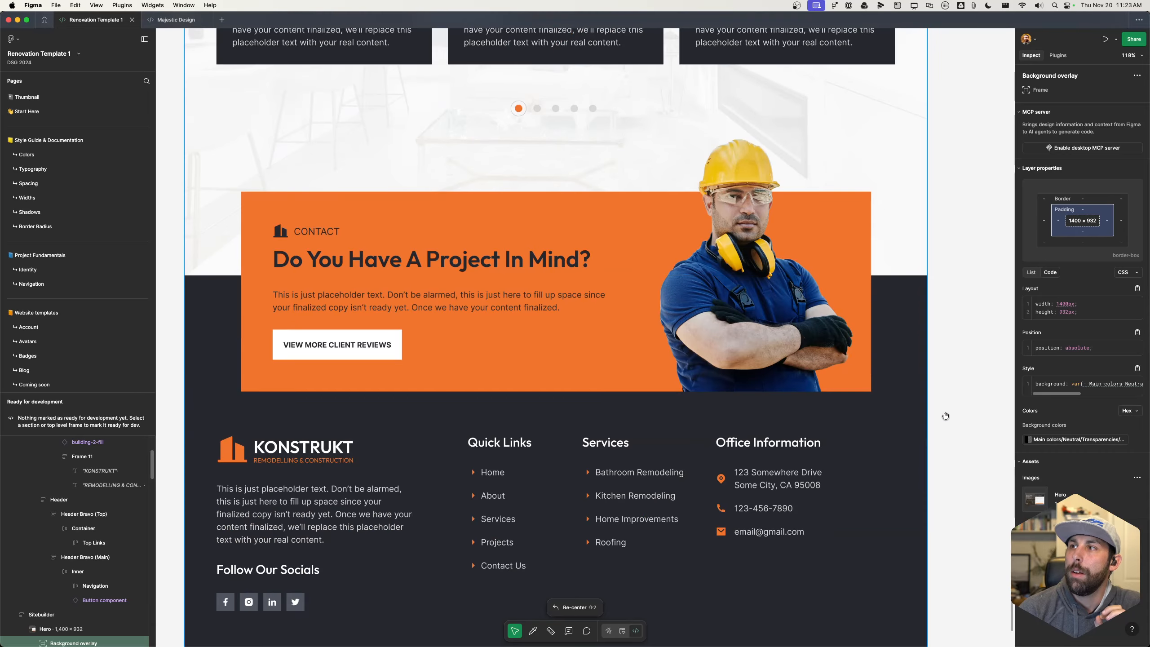
pyautogui.scroll(20, 945, 411)
pyautogui.scroll(20, 947, 414)
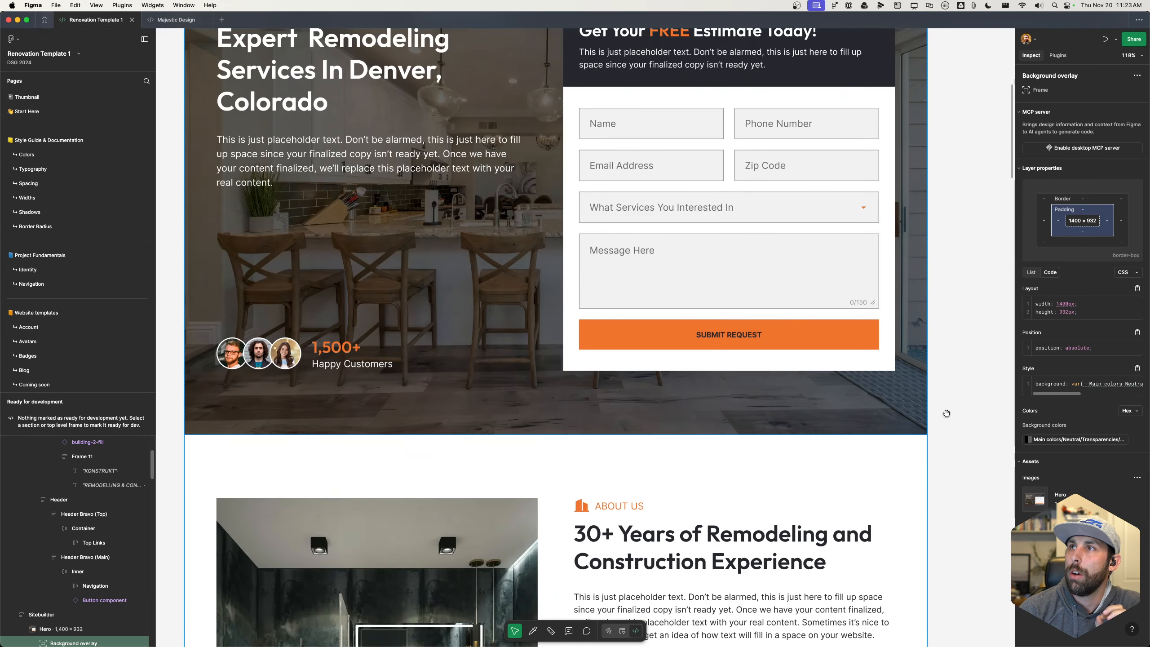
pyautogui.scroll(-1, 946, 413)
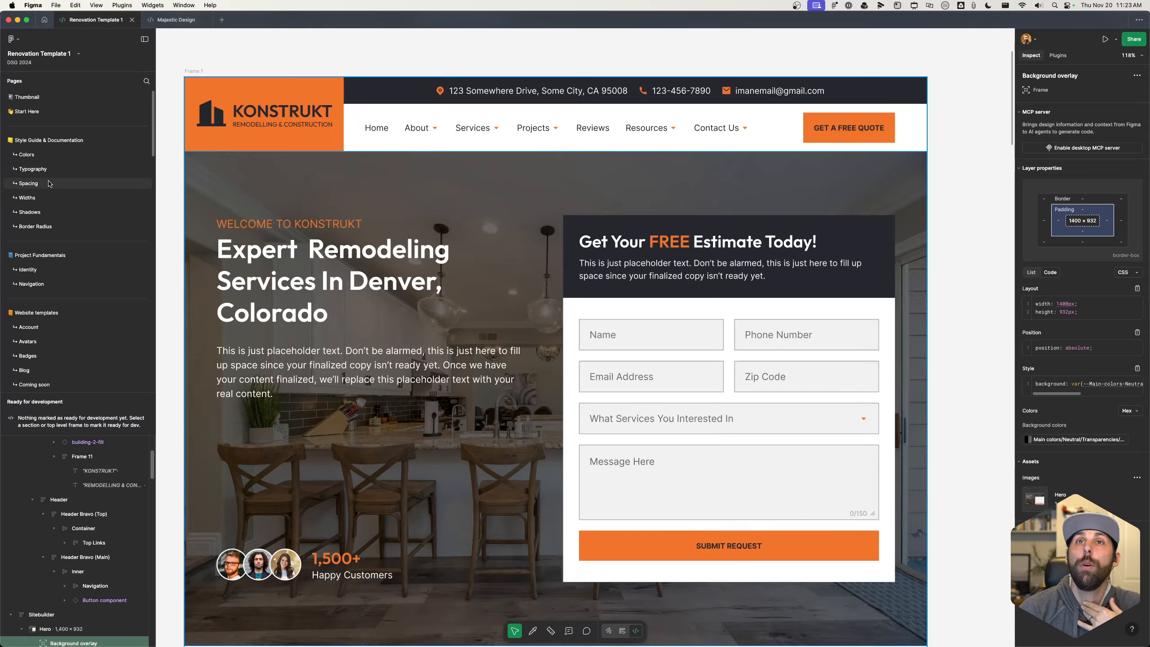
# Open the Colors page of the style guide and examine the Color Palette frame with the Primary and Secondary color charts
pyautogui.click(32, 155)
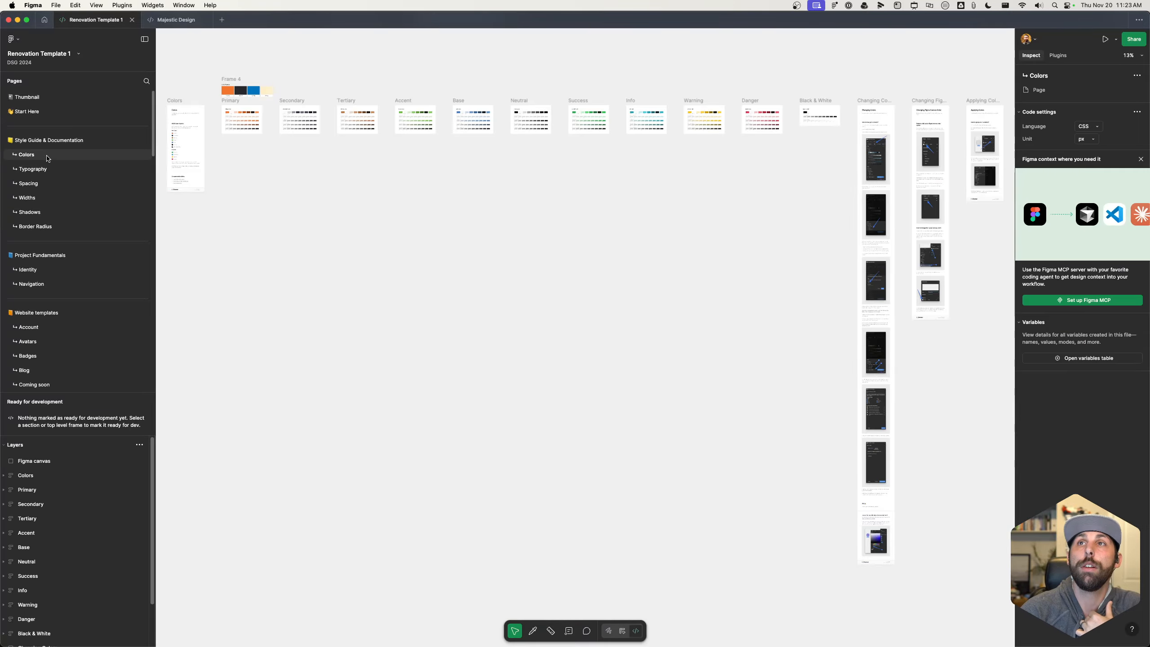
pyautogui.scroll(10, 231, 120)
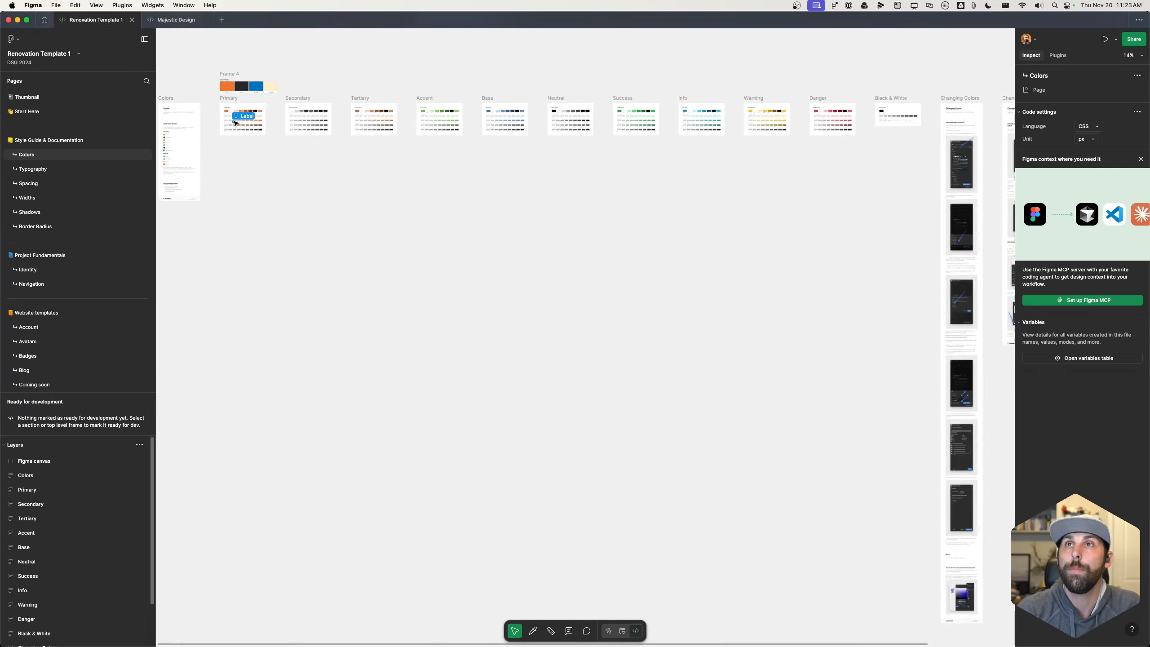
pyautogui.scroll(6, 233, 120)
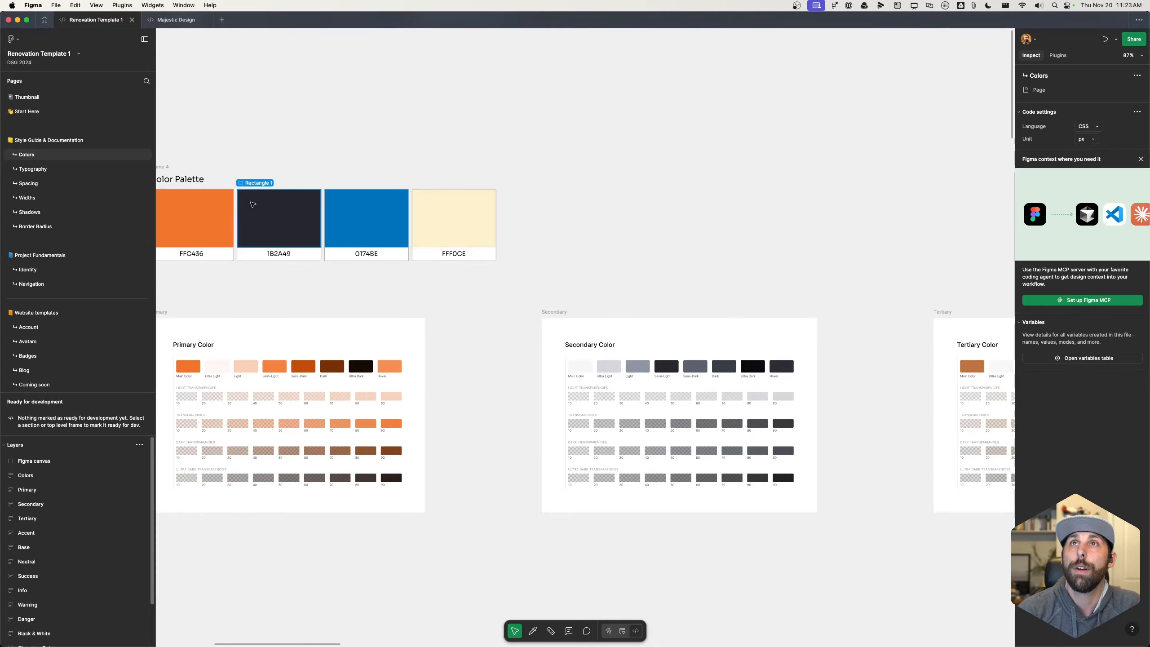
pyautogui.hscroll(-5, 268, 218)
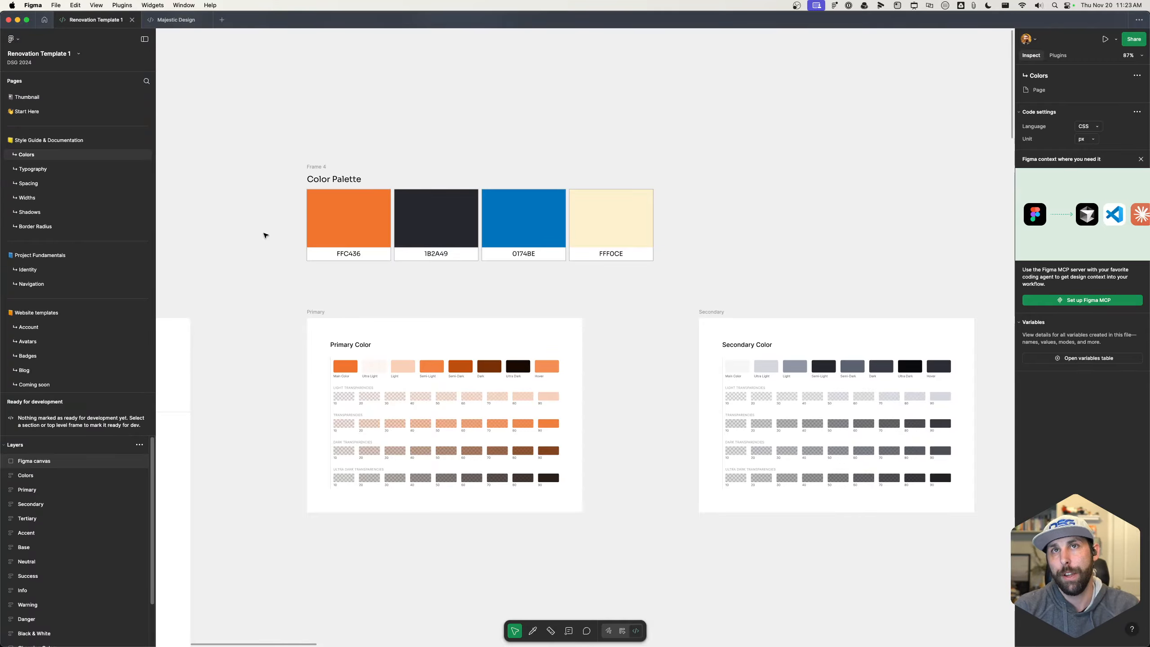
pyautogui.scroll(-2, 268, 233)
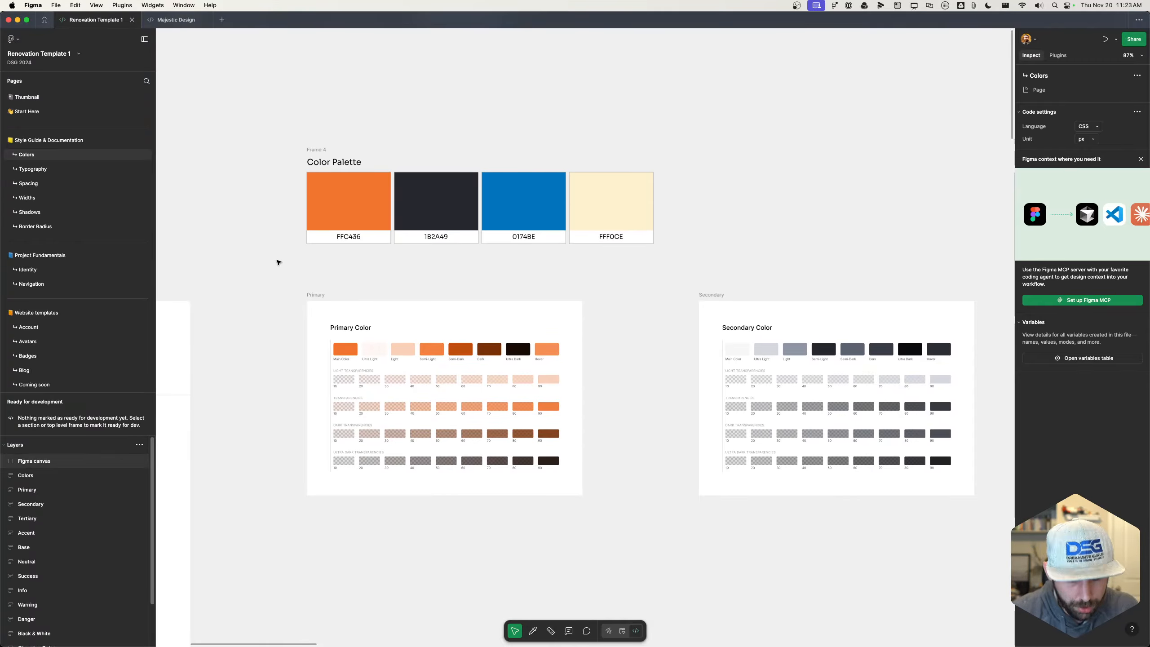
pyautogui.scroll(2, 295, 208)
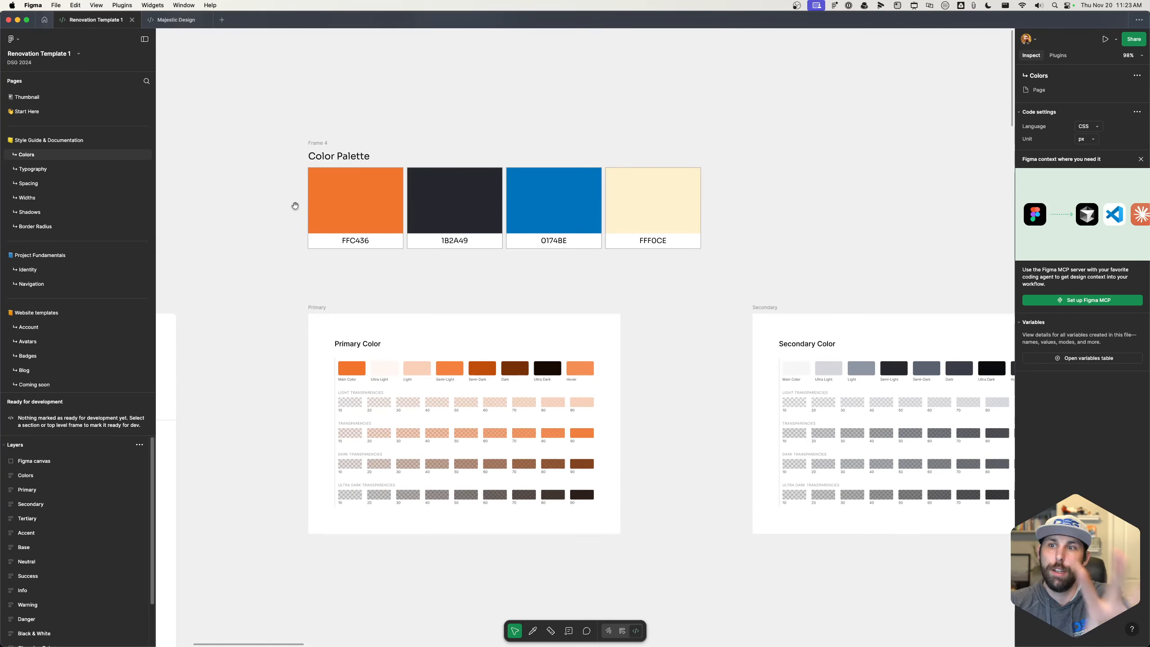
# Inspect the orange swatch in the Color Palette frame and select the hex code of its background color
pyautogui.click(290, 228)
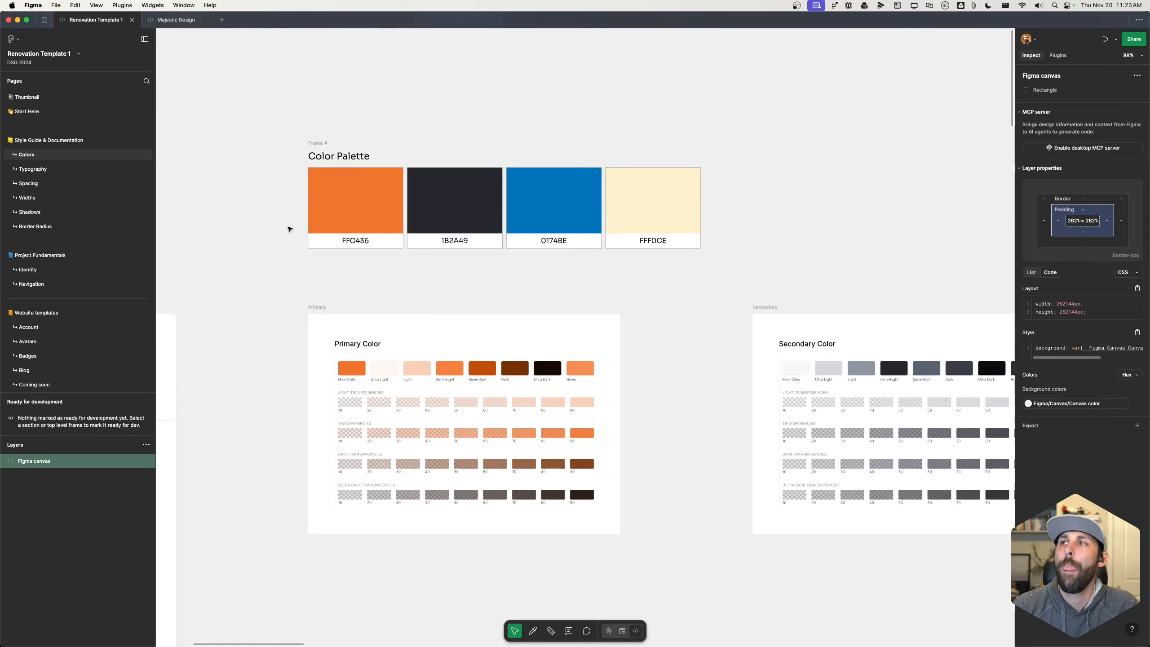
pyautogui.click(310, 220)
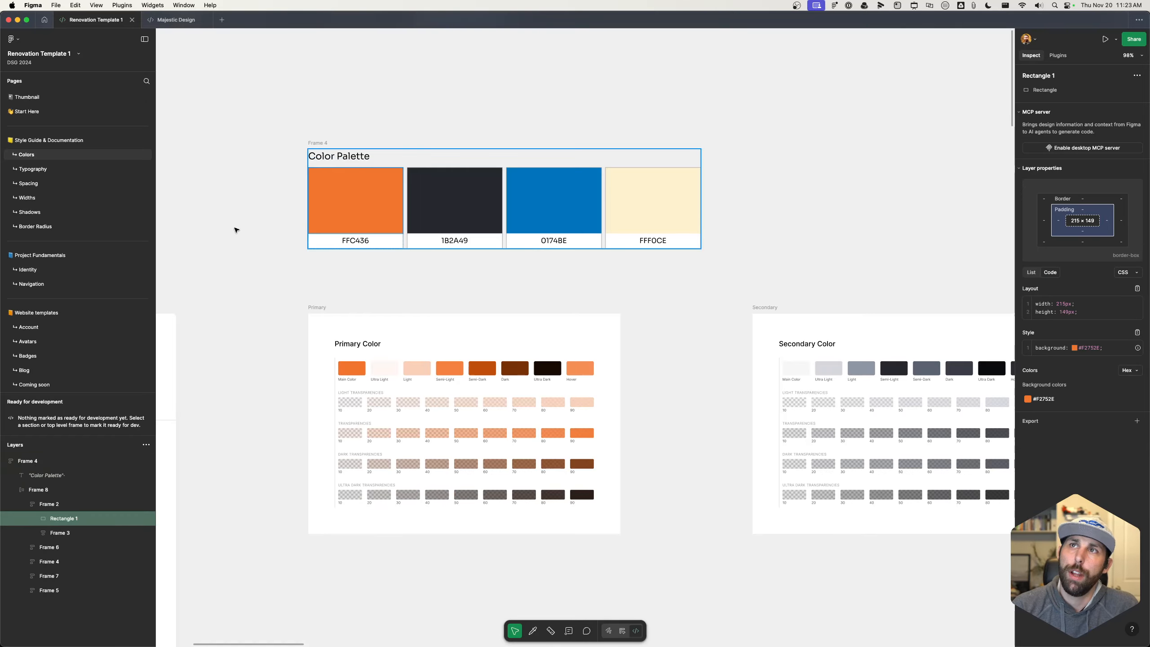
pyautogui.click(235, 230)
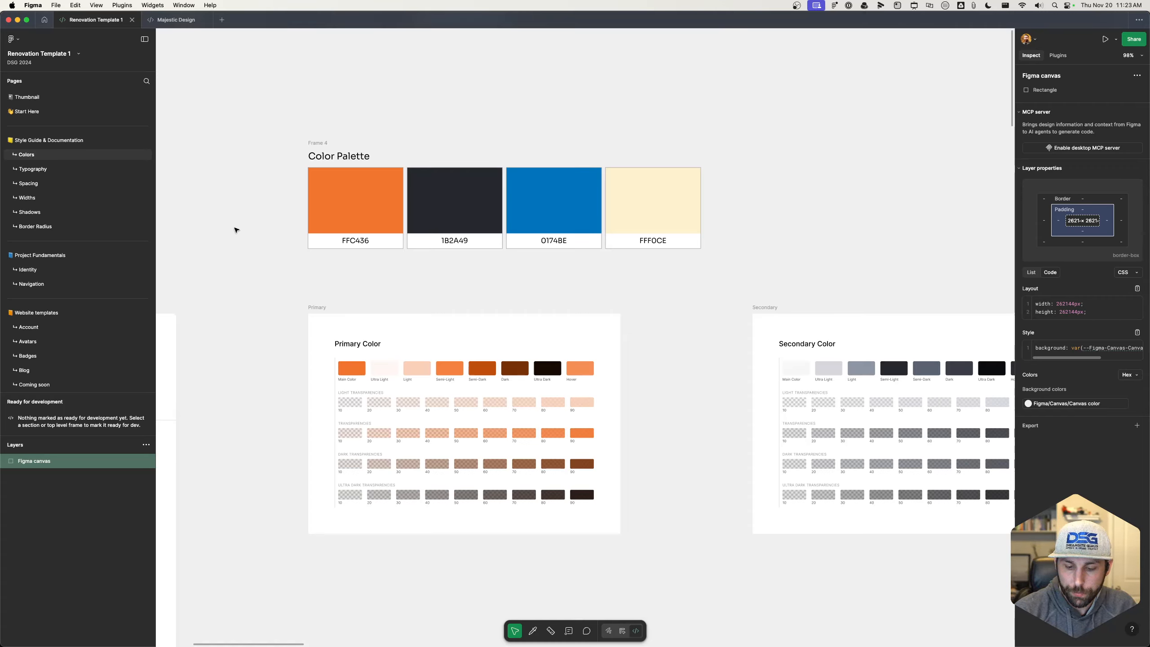
pyautogui.press('XF86AudioMute')
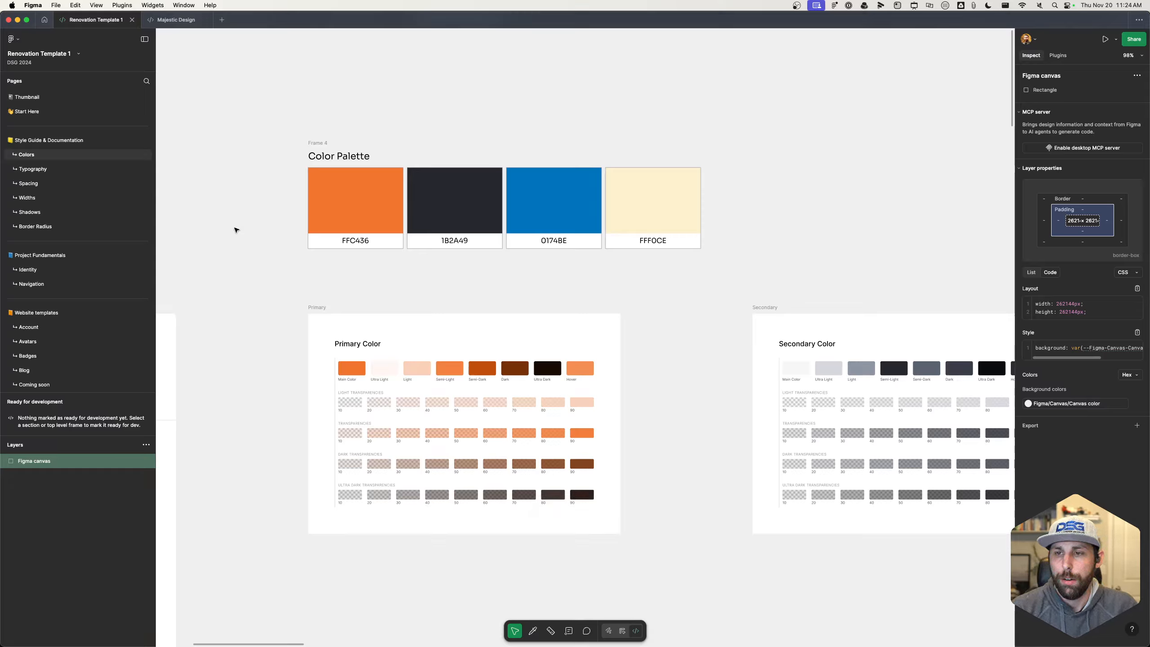
pyautogui.click(349, 210)
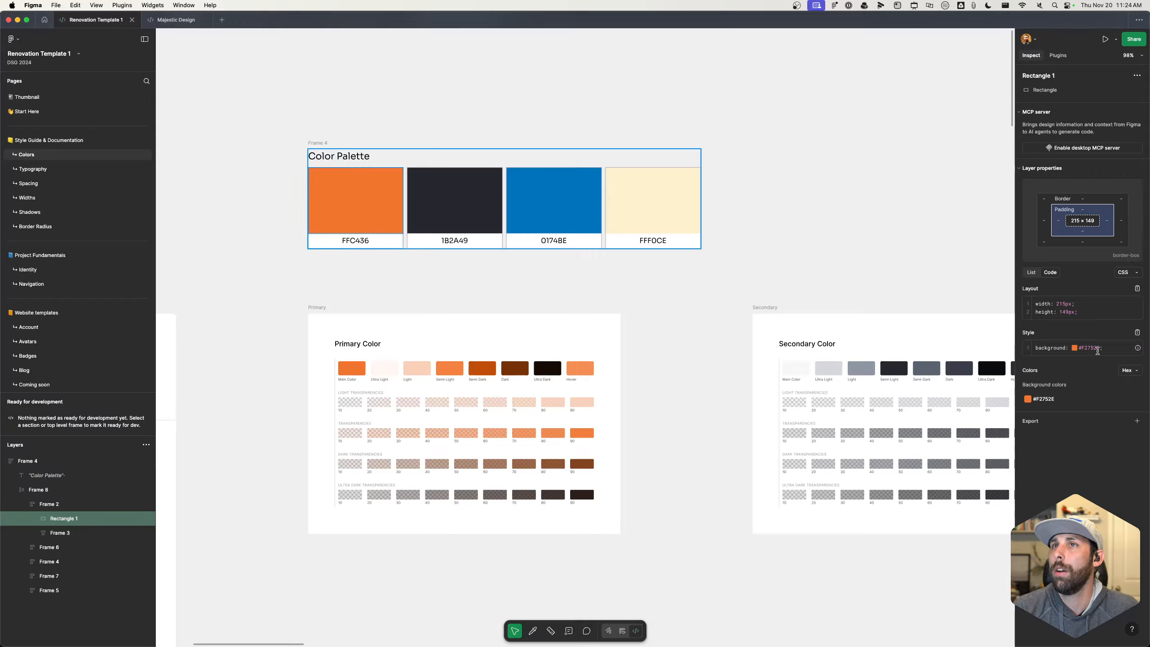
pyautogui.doubleClick(1091, 348)
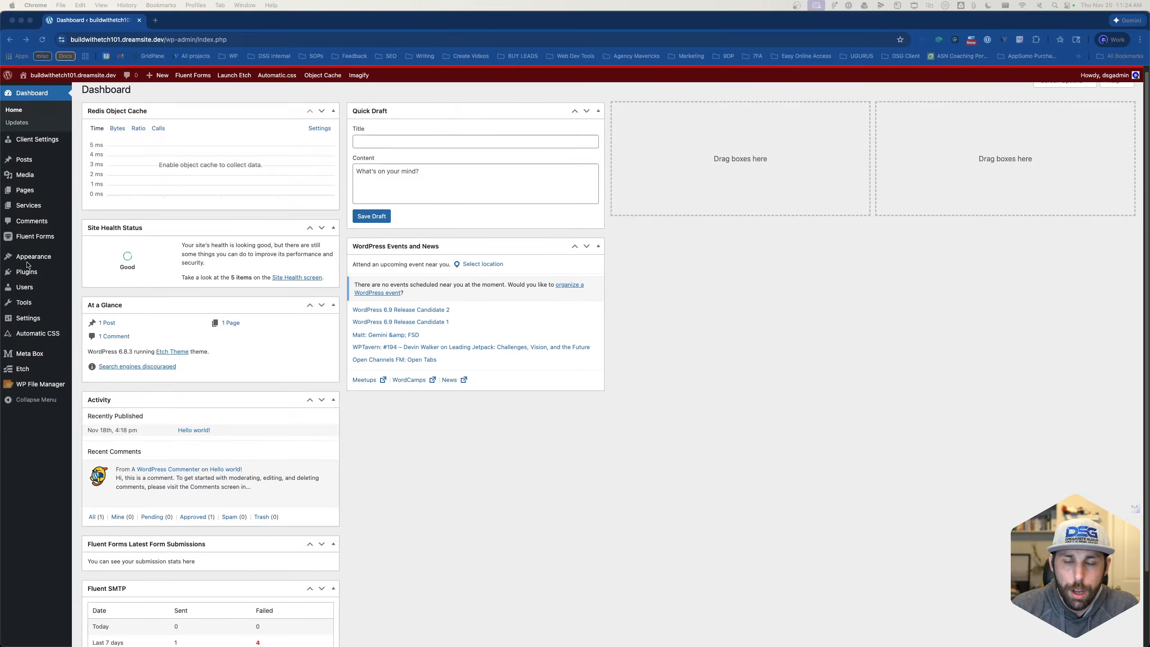
# Switch to the WordPress admin in Chrome, review the installed plugins, and open WP File Manager
pyautogui.click(21, 273)
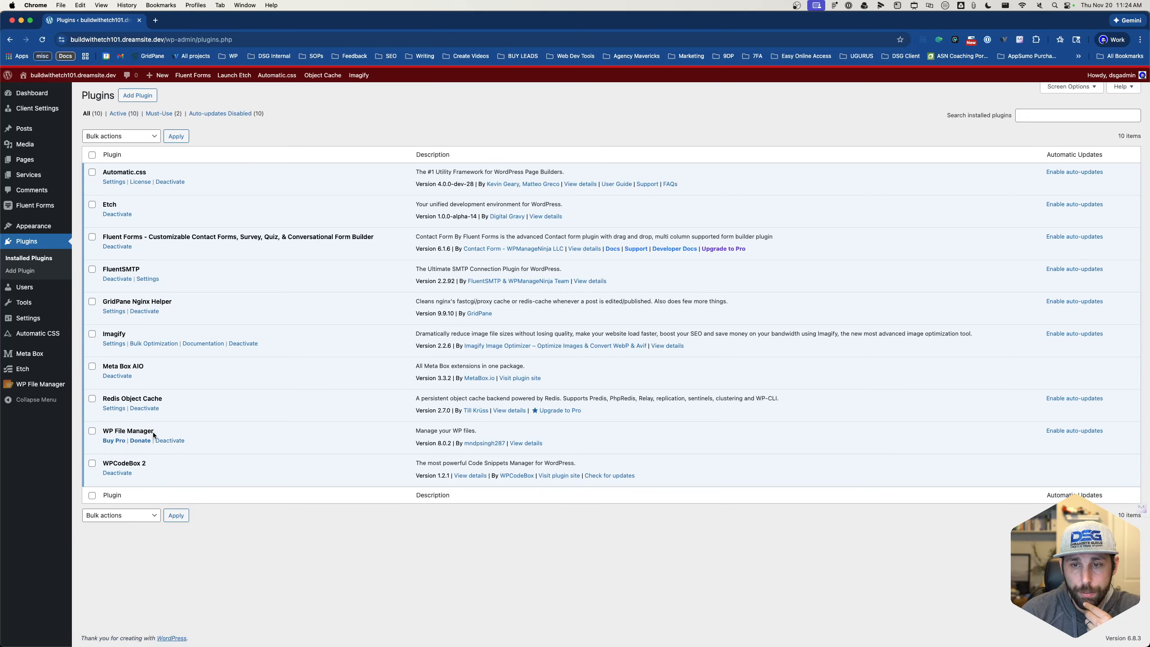
pyautogui.moveTo(19, 391)
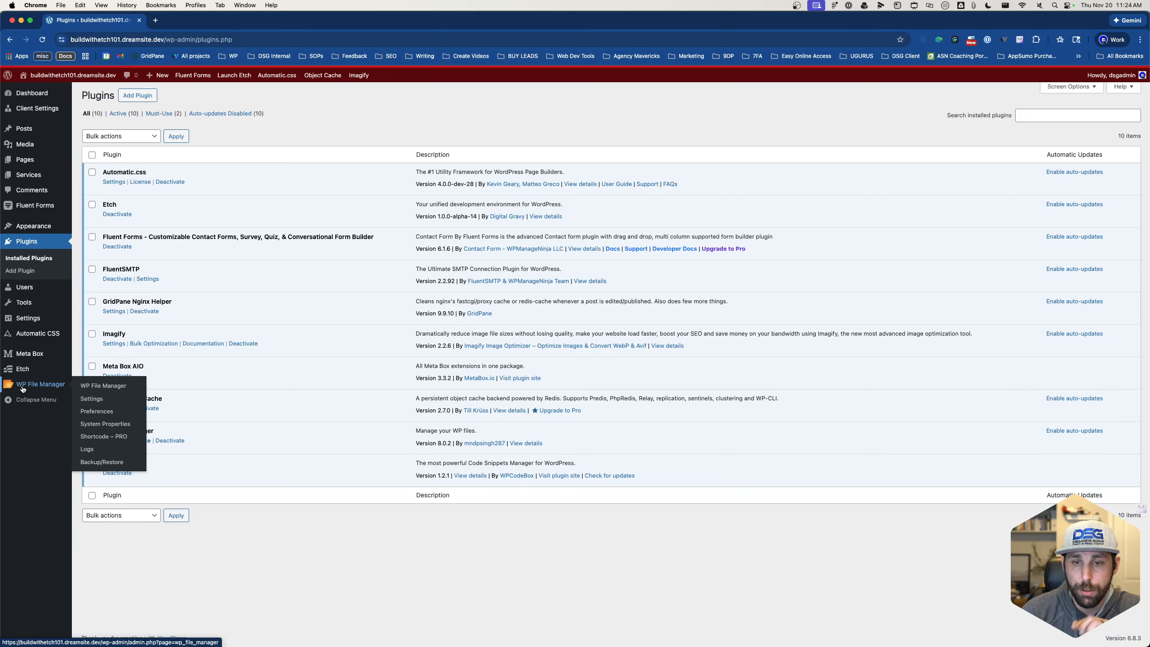
pyautogui.click(22, 388)
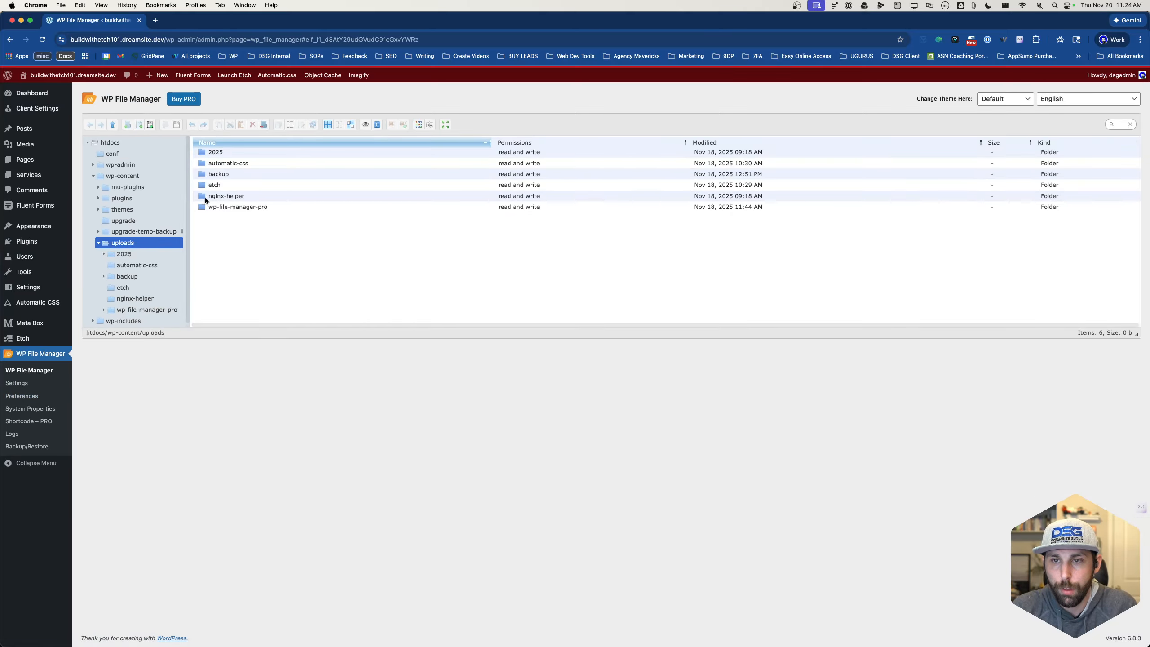
# Create a new folder named fonts inside wp-content/uploads
pyautogui.click(98, 242)
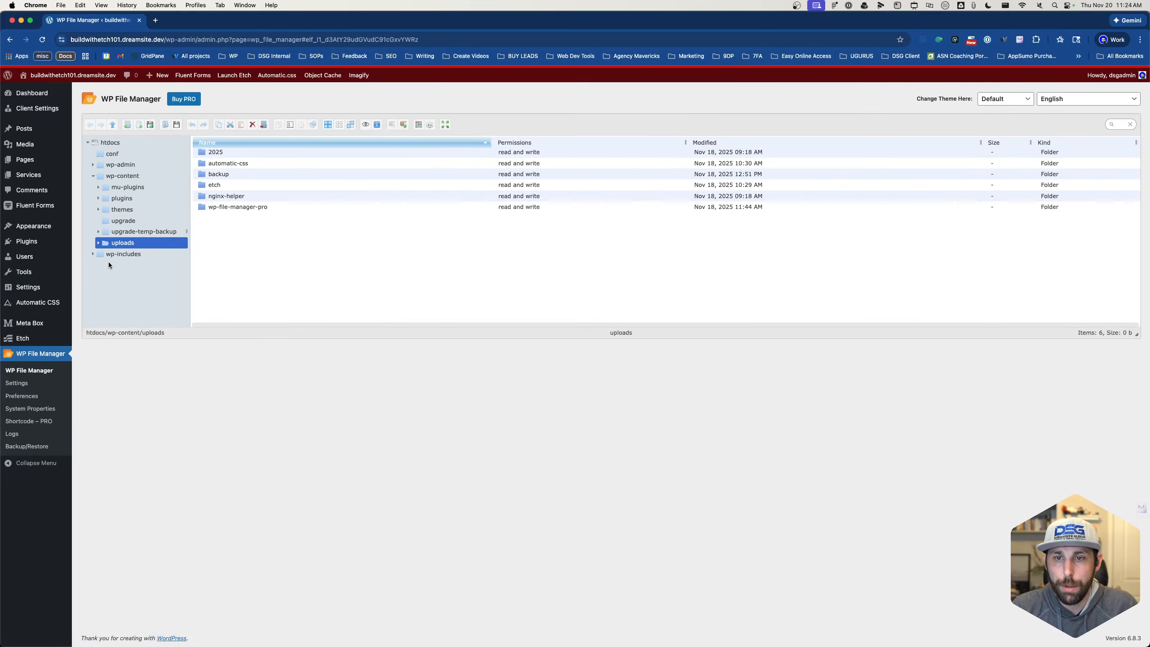
pyautogui.click(98, 243)
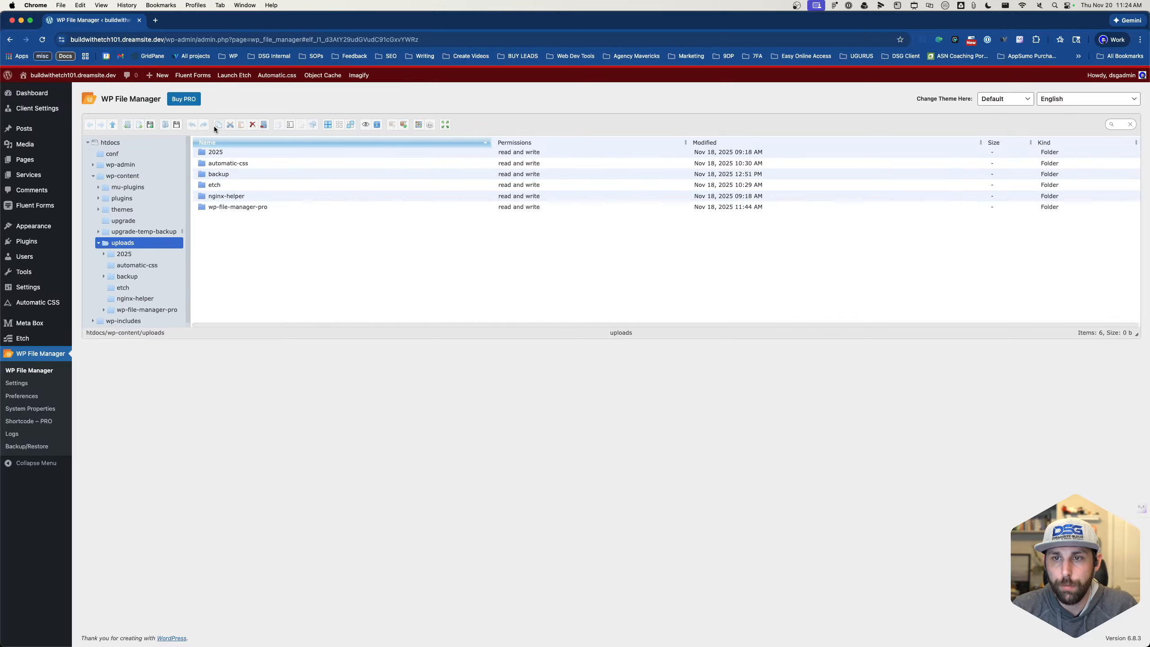
pyautogui.click(127, 124)
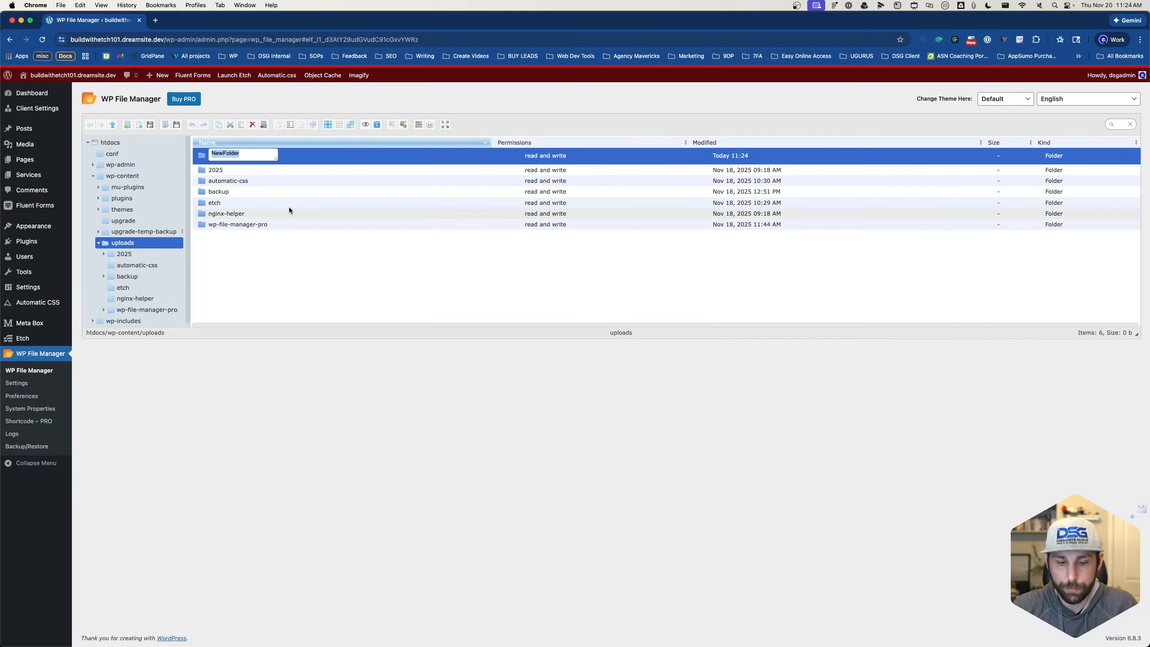
pyautogui.write('fonts')
pyautogui.press('Return')
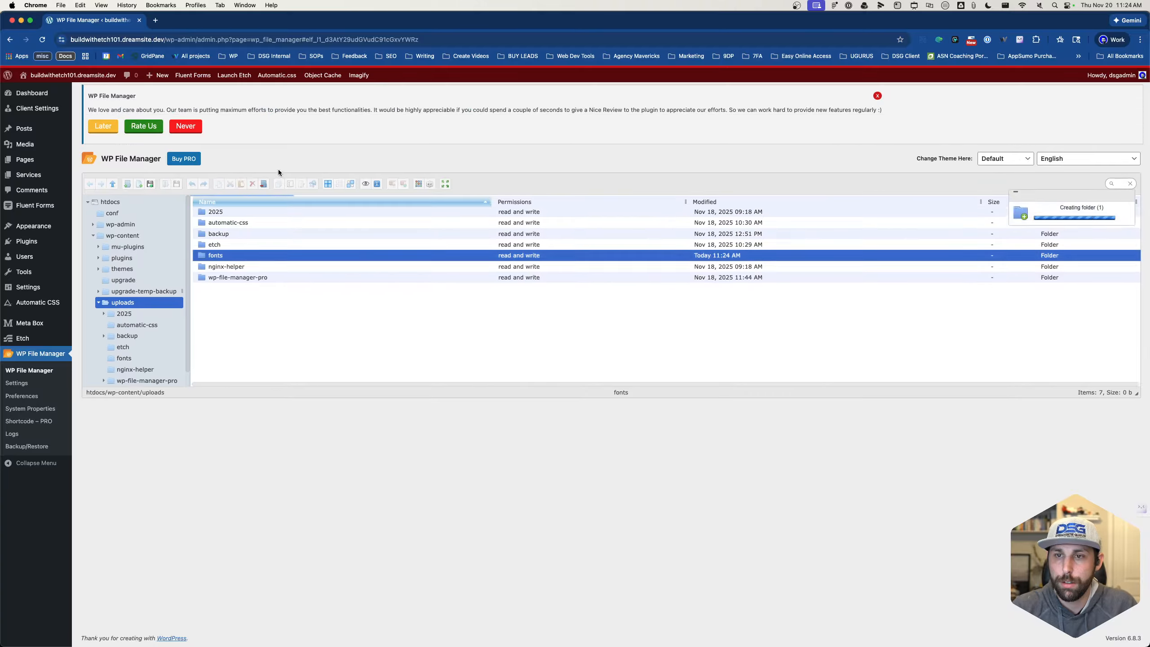
# Open the fonts folder and upload Outfit-Regular.woff into it from Finder
pyautogui.doubleClick(260, 257)
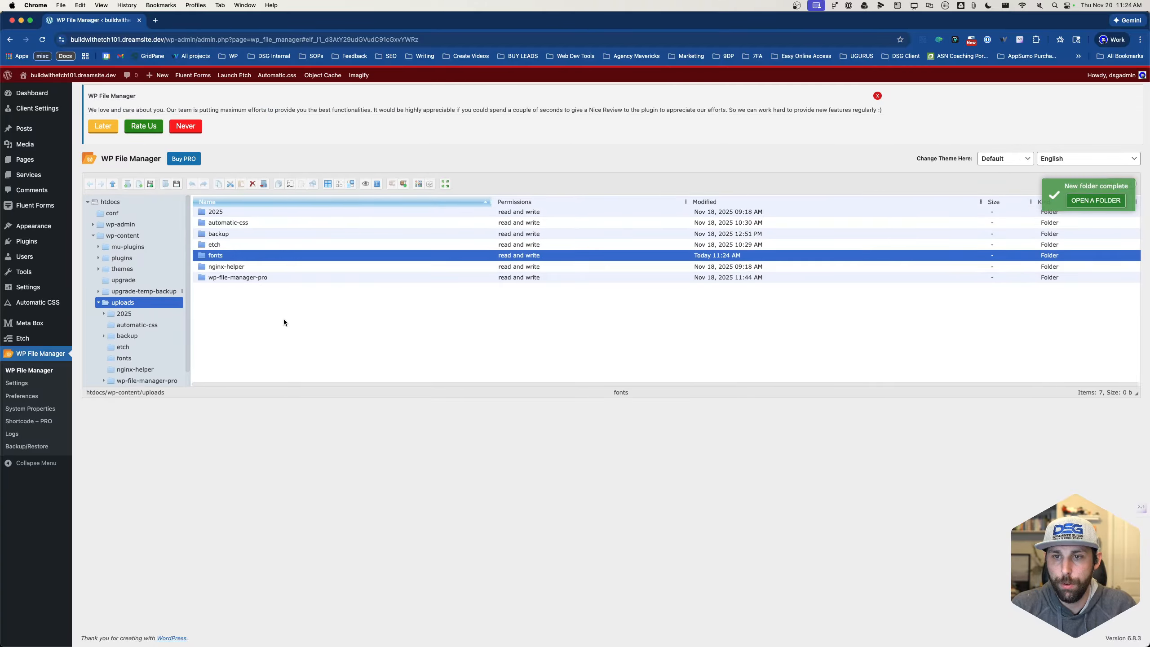
pyautogui.press('super+Tab')
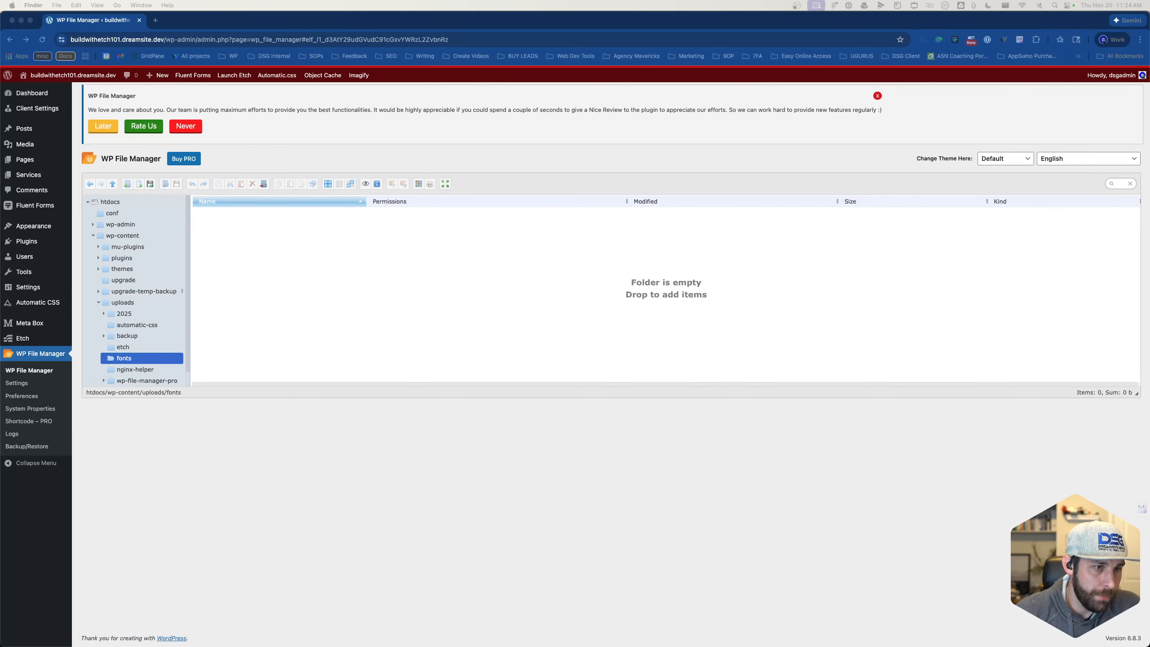
pyautogui.moveTo(91, 392); pyautogui.dragTo(355, 284)
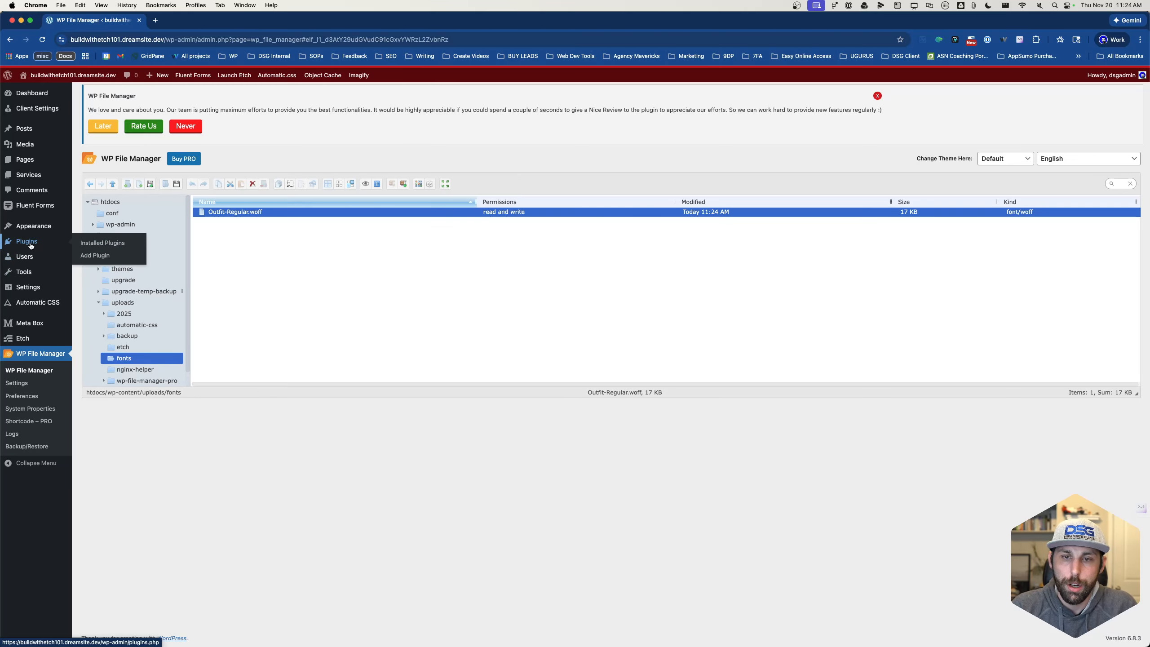
# Check the site's existing pages and the list of forms in Fluent Forms
pyautogui.moveTo(35, 319)
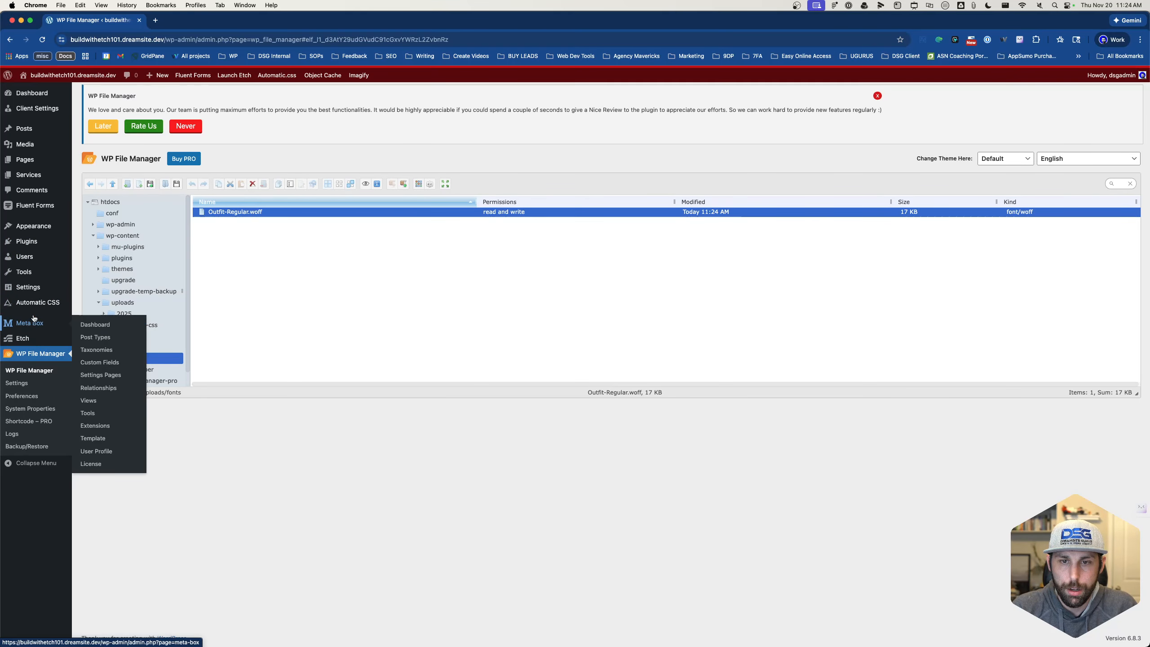
pyautogui.click(33, 161)
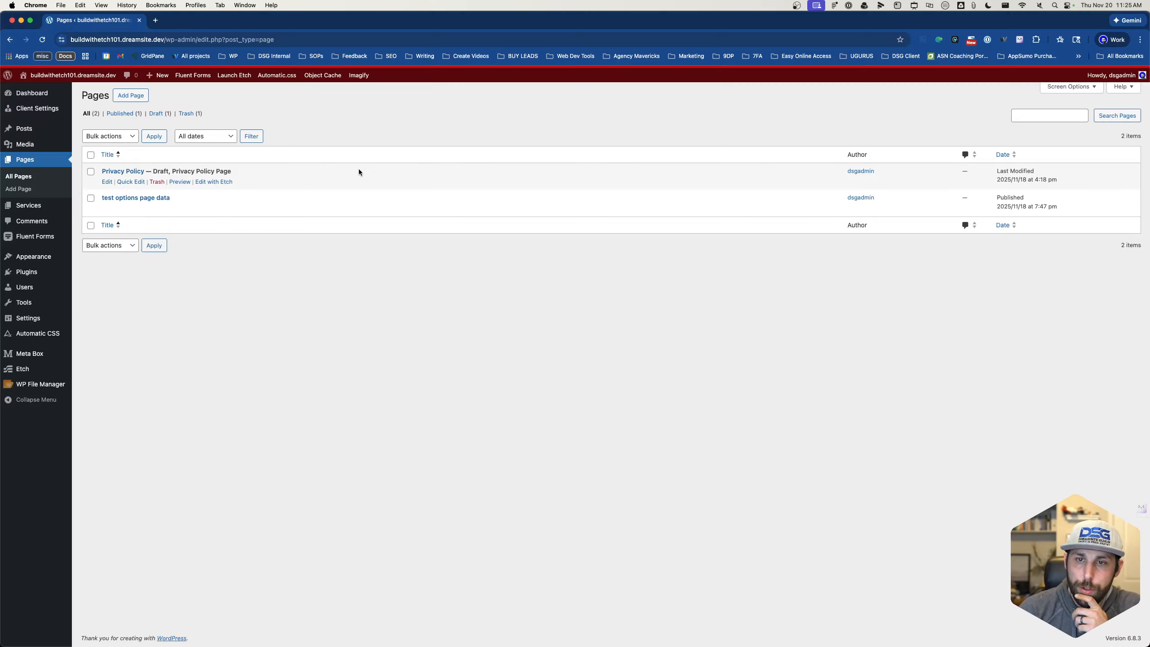
pyautogui.click(34, 239)
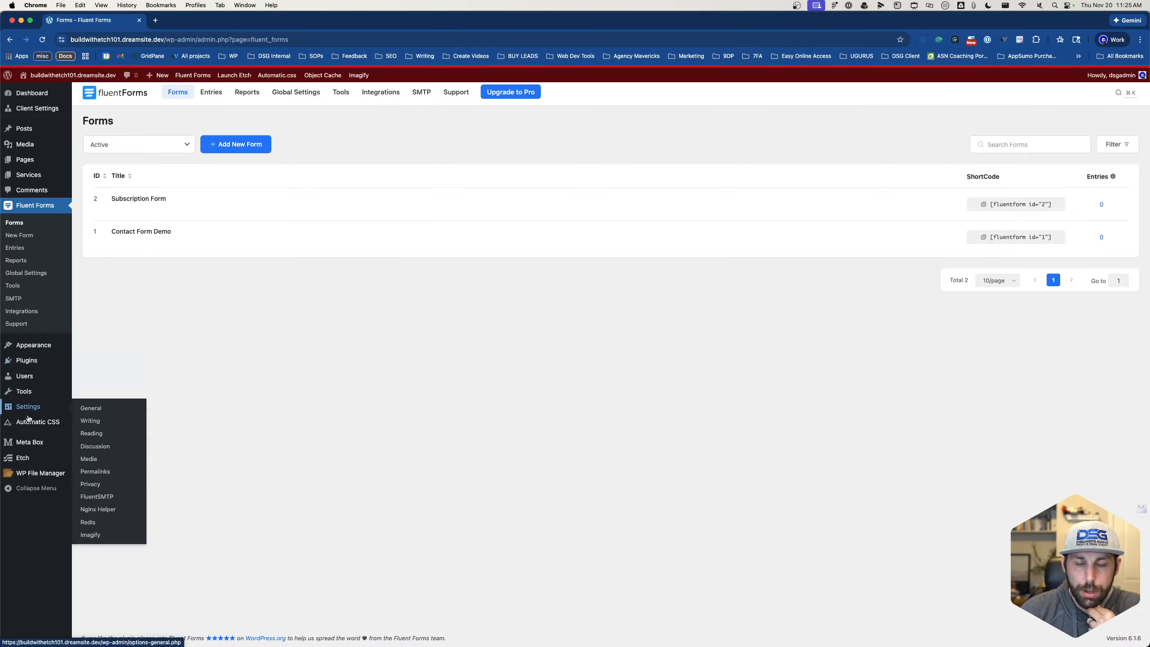
# Review the list of service posts and the font file in the uploads/fonts folder of WP File Manager
pyautogui.moveTo(31, 449)
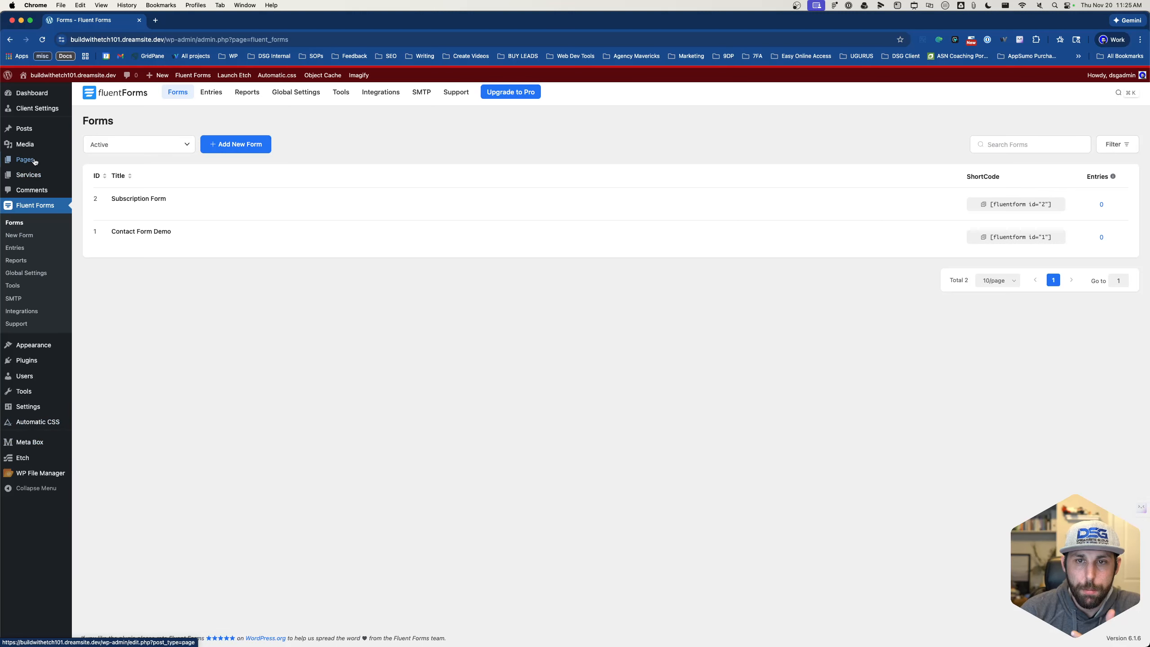
pyautogui.click(32, 175)
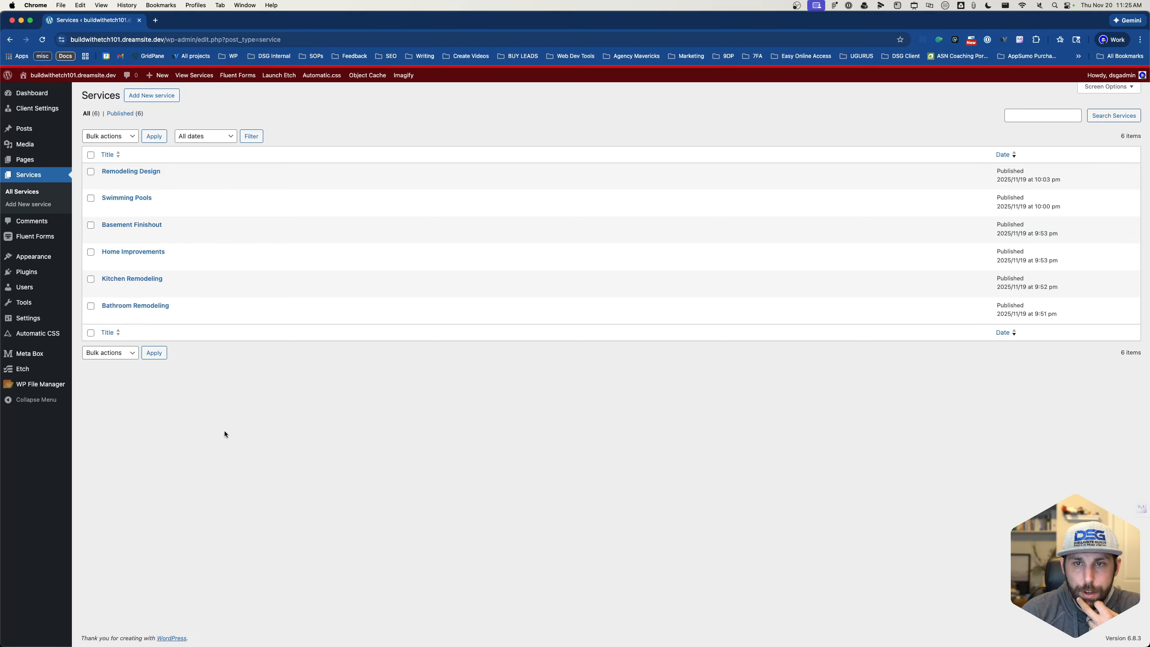
pyautogui.click(43, 384)
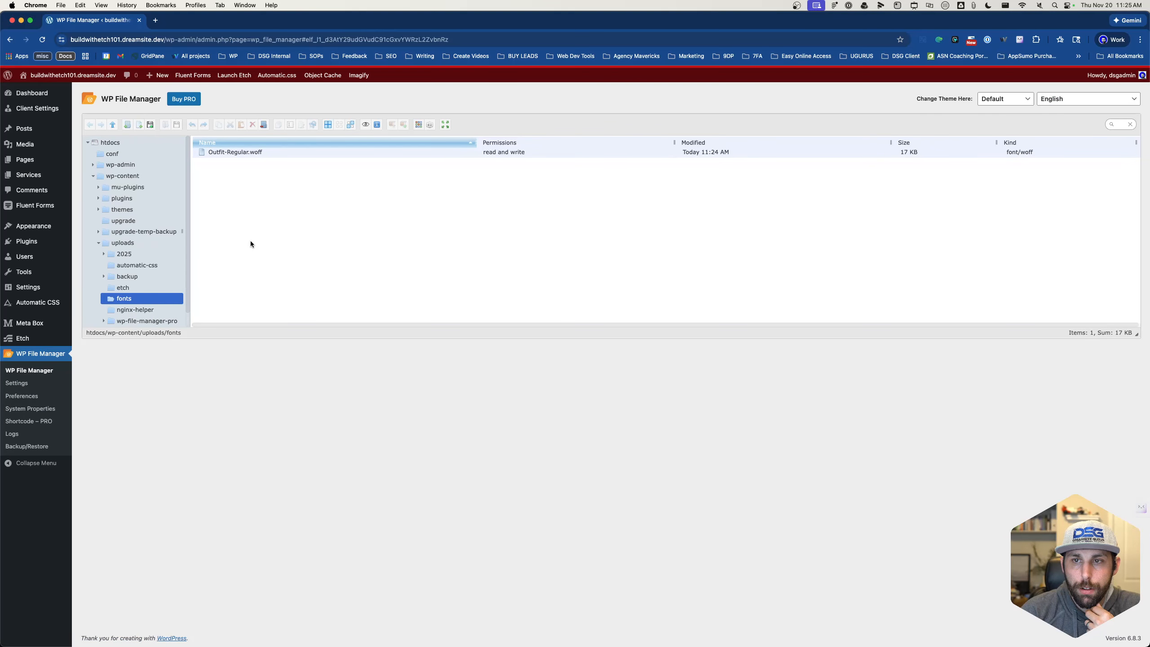
# Launch Etch and delete the existing section and anchor elements from the Test Options Page Data page
pyautogui.click(233, 76)
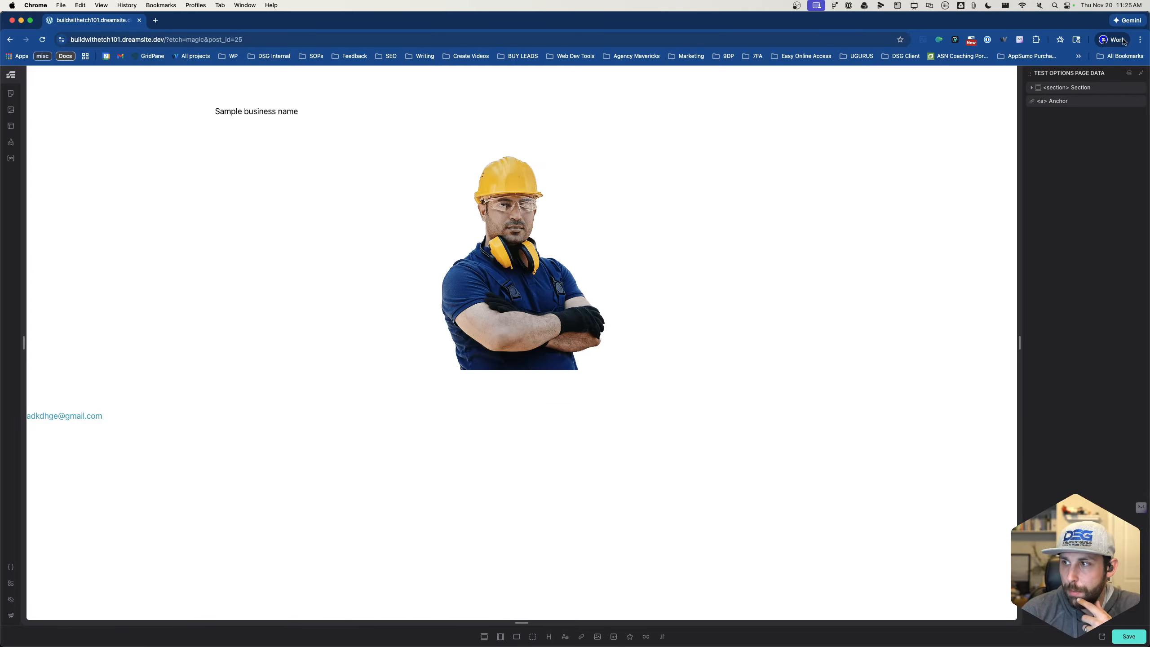
pyautogui.click(1103, 90)
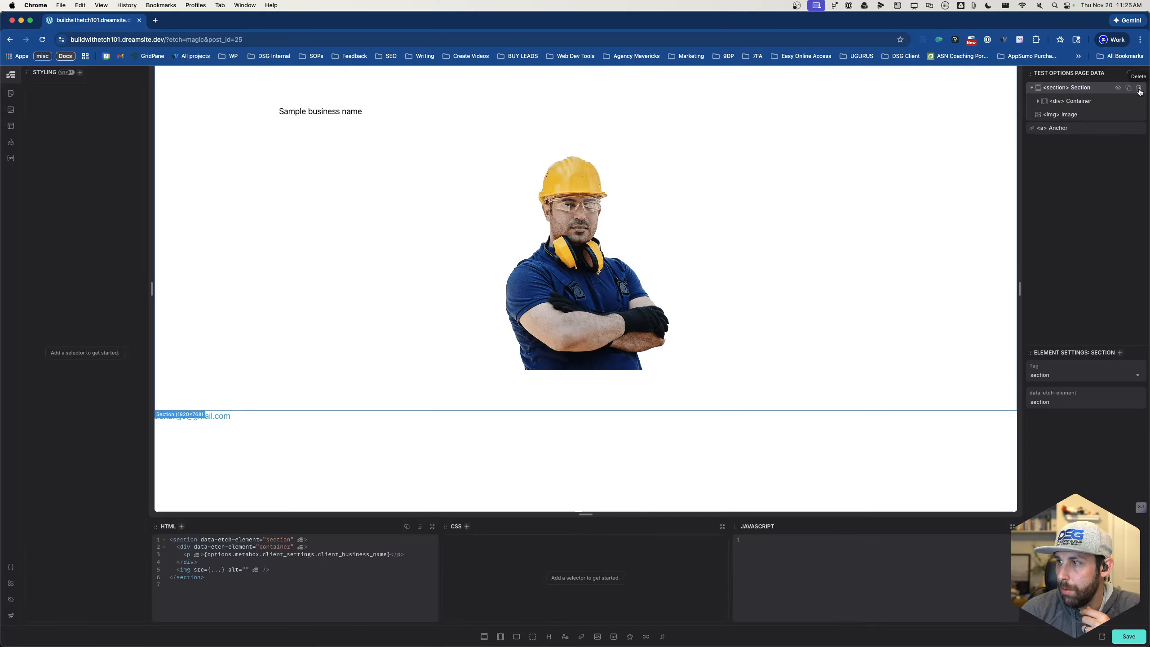
pyautogui.click(1139, 89)
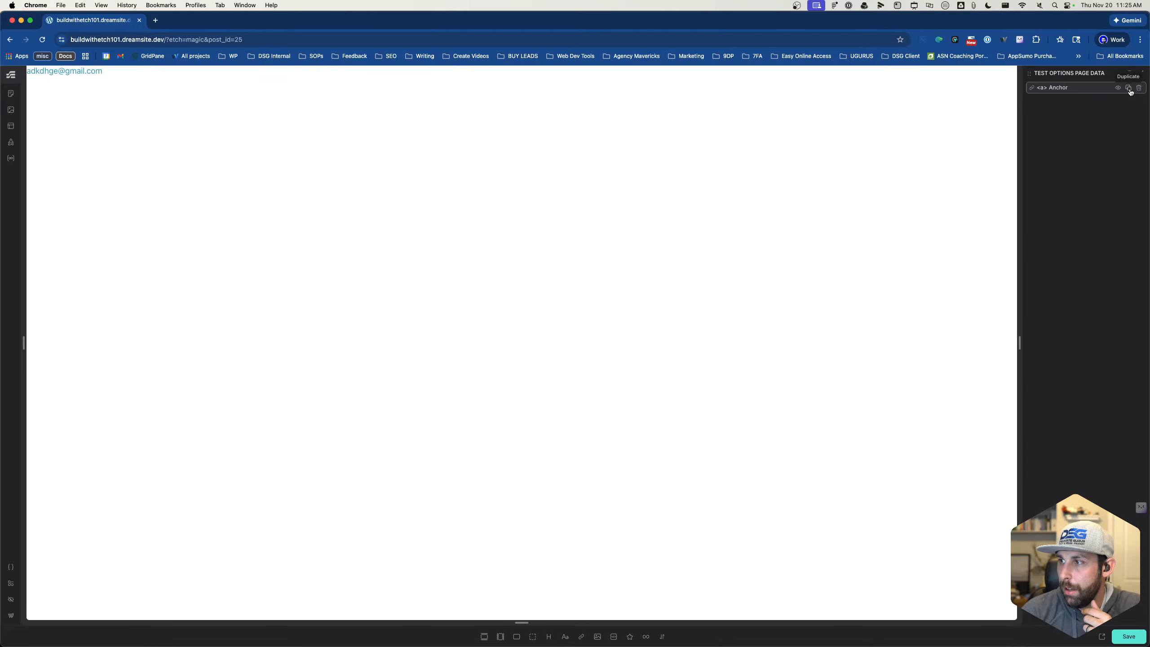
pyautogui.click(1137, 89)
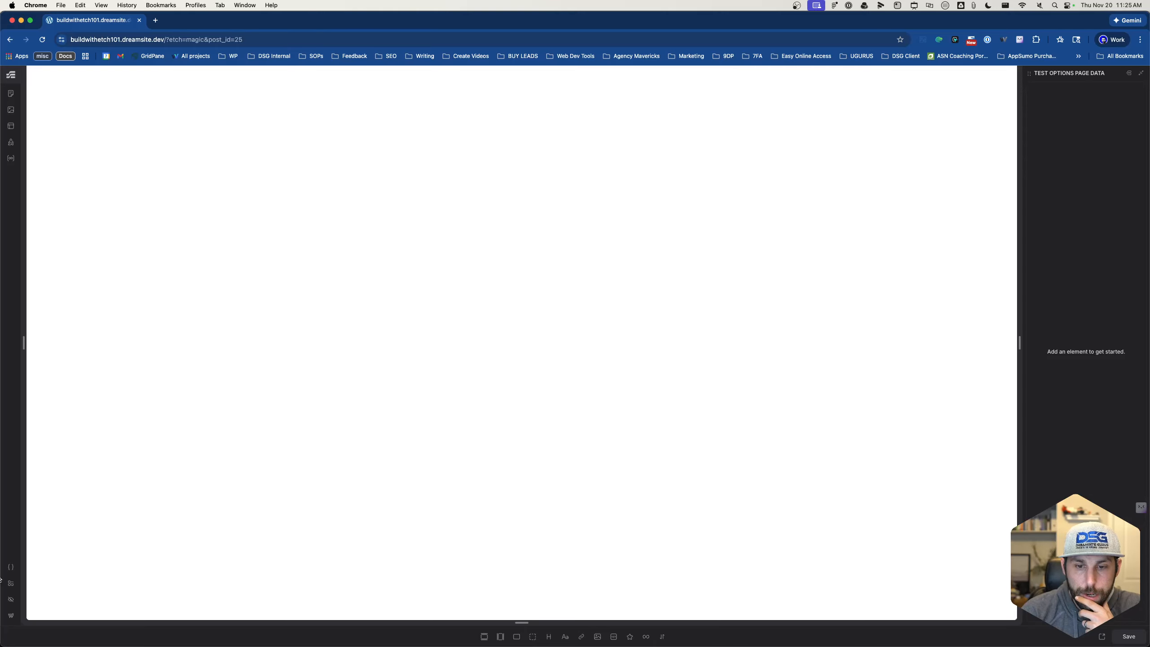
# In Automatic.css's custom font settings under Typography, set Font 1's family to Outfit
pyautogui.click(13, 573)
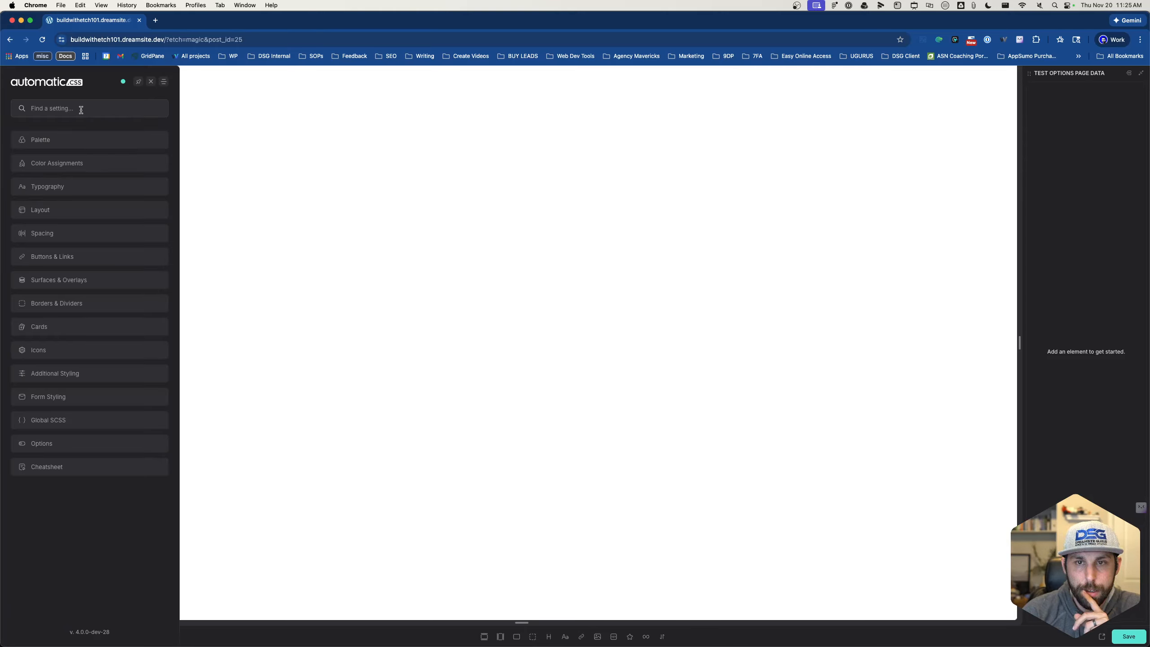
pyautogui.click(61, 187)
pyautogui.click(139, 154)
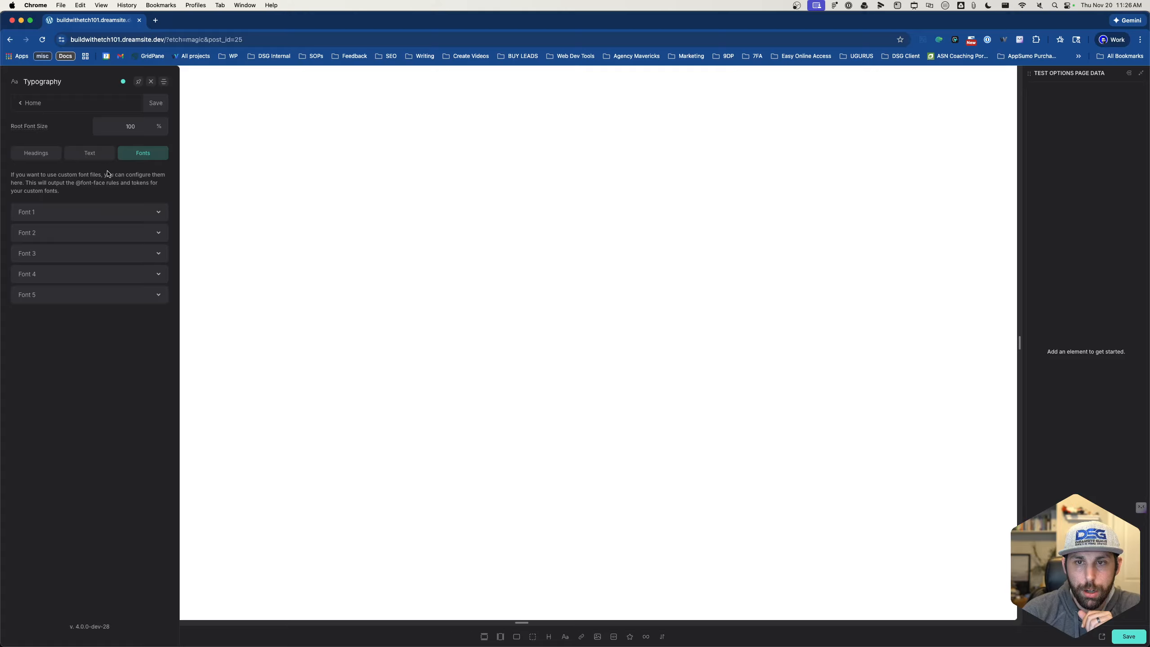
pyautogui.click(109, 211)
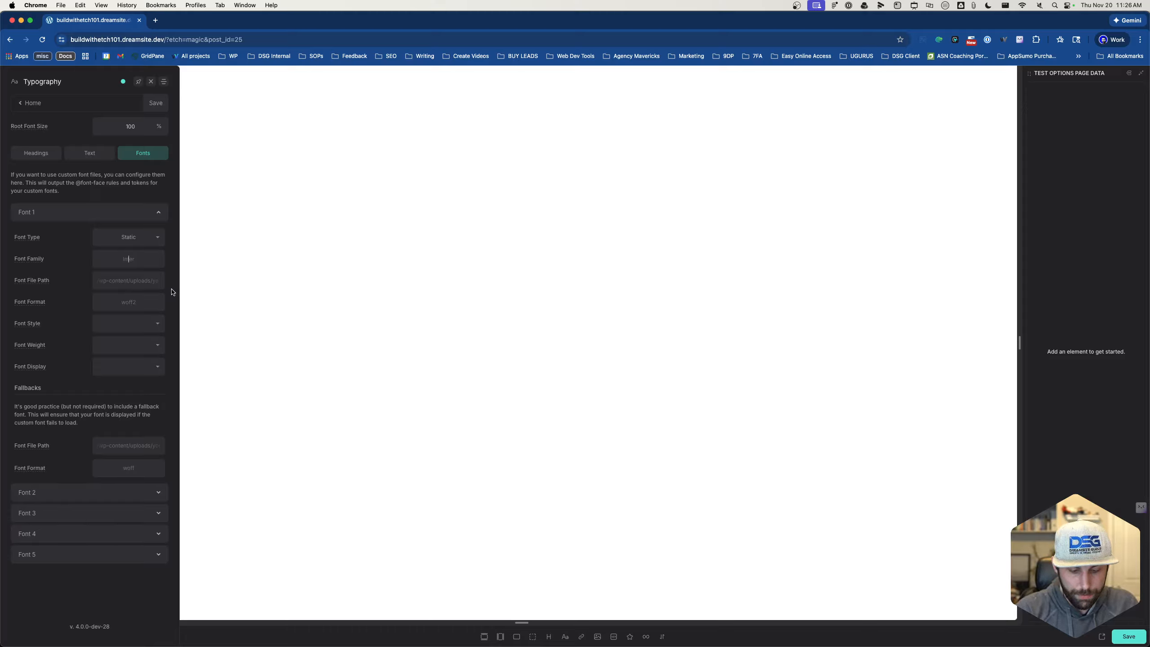
pyautogui.write('Outfi')
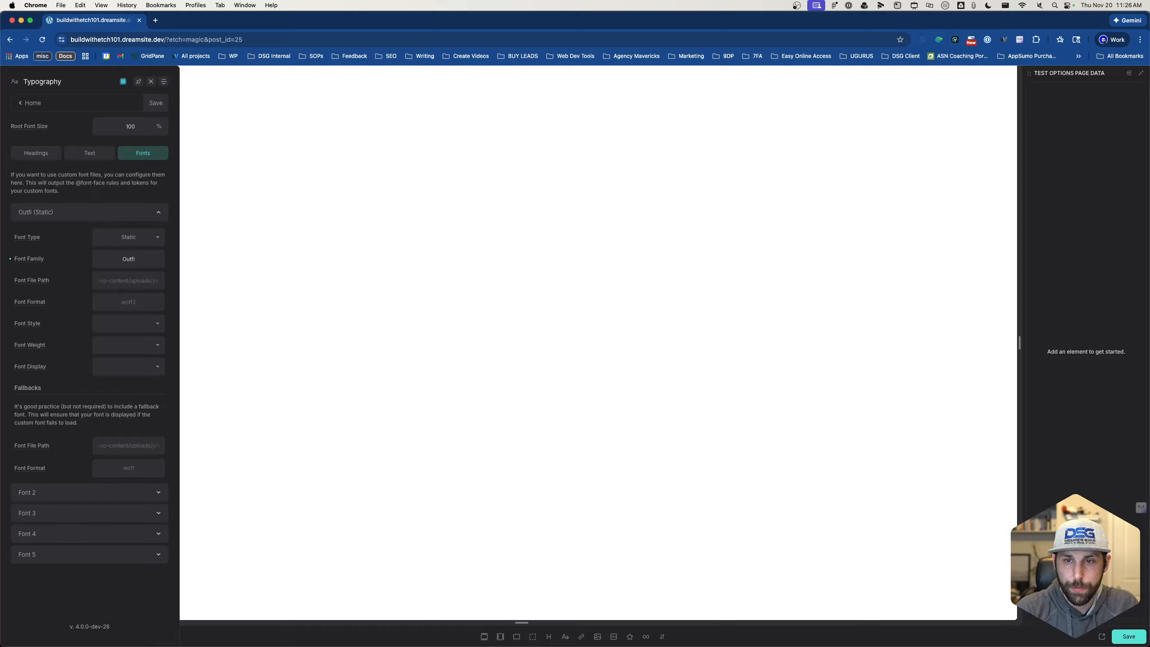
pyautogui.write('t')
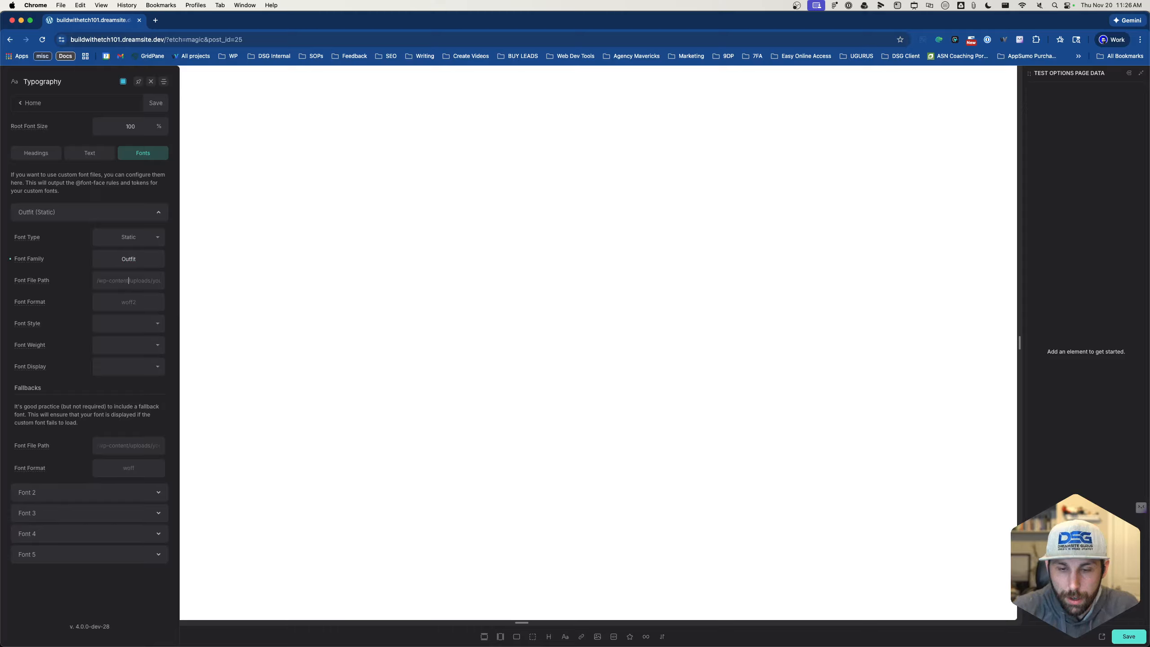
# Set the Outfit font's file path to /wp-content/uploads/fonts/Outfit-Regular.woff
pyautogui.click(128, 281)
pyautogui.write('/wp-')
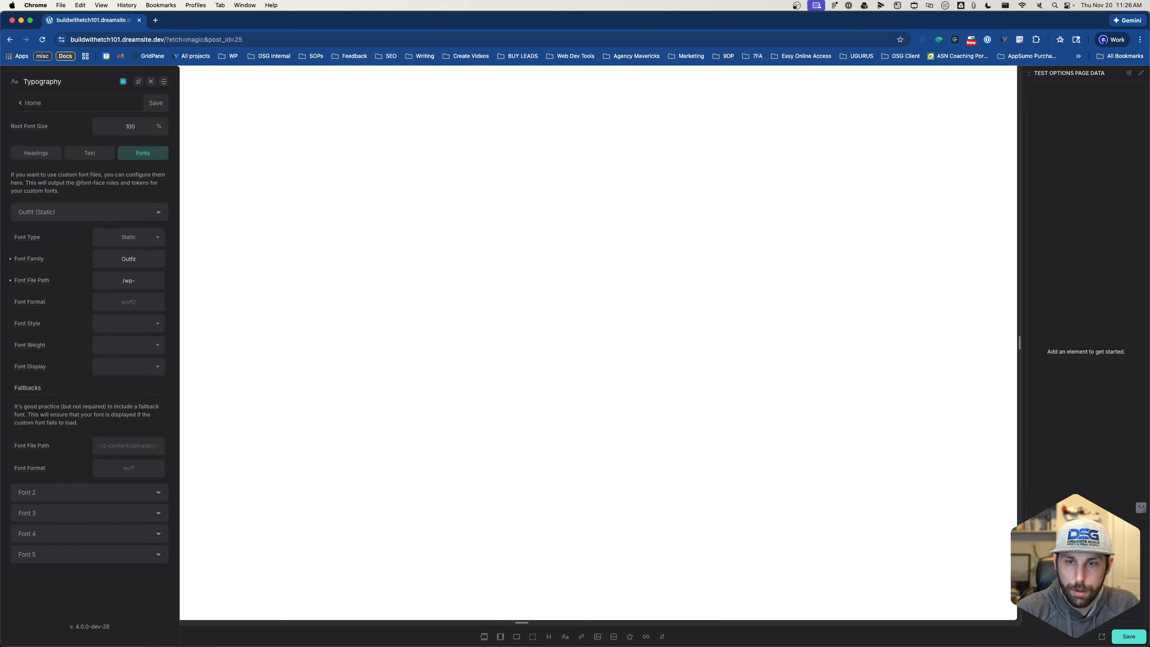
pyautogui.write('content/u')
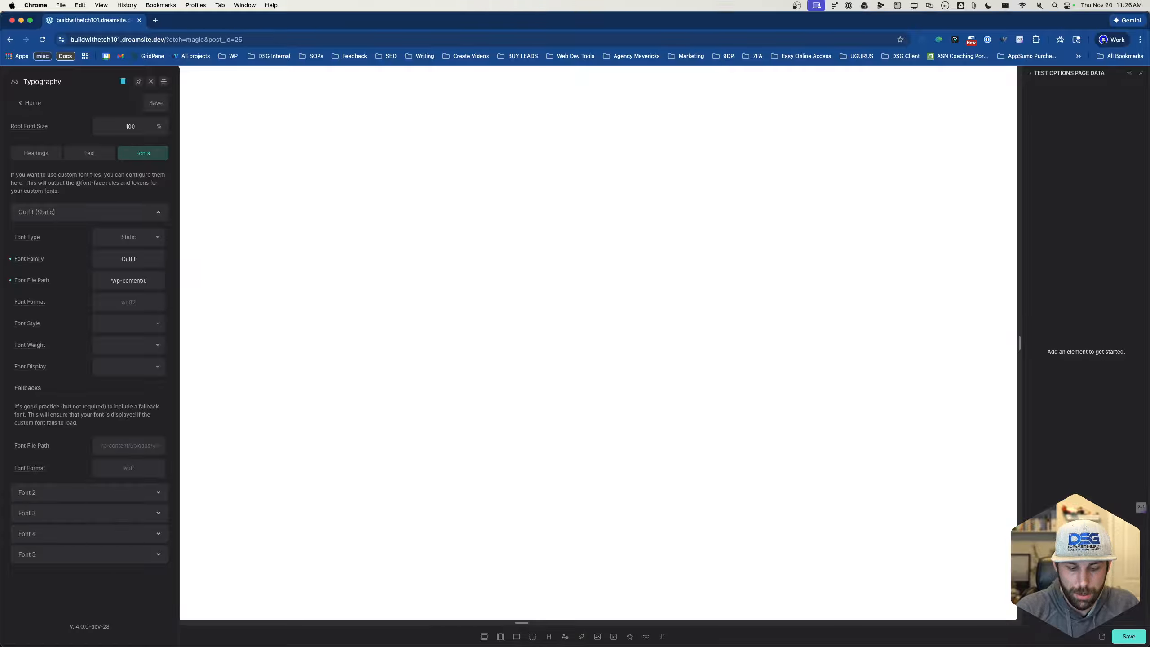
pyautogui.write('ploads/fonts')
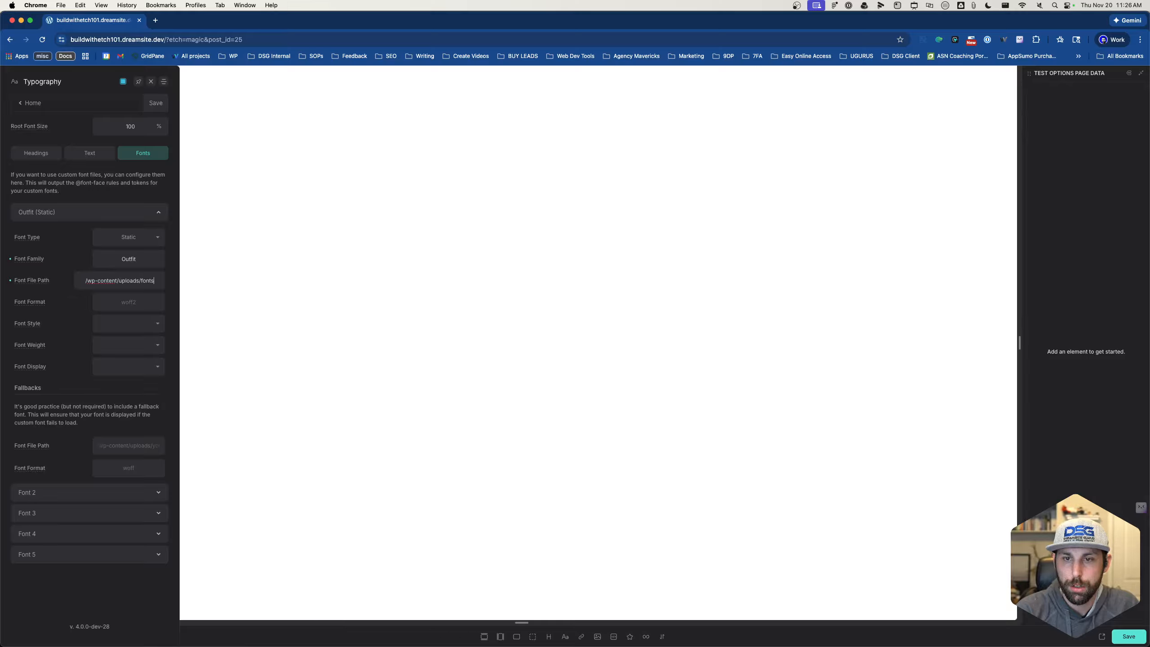
pyautogui.write('/O')
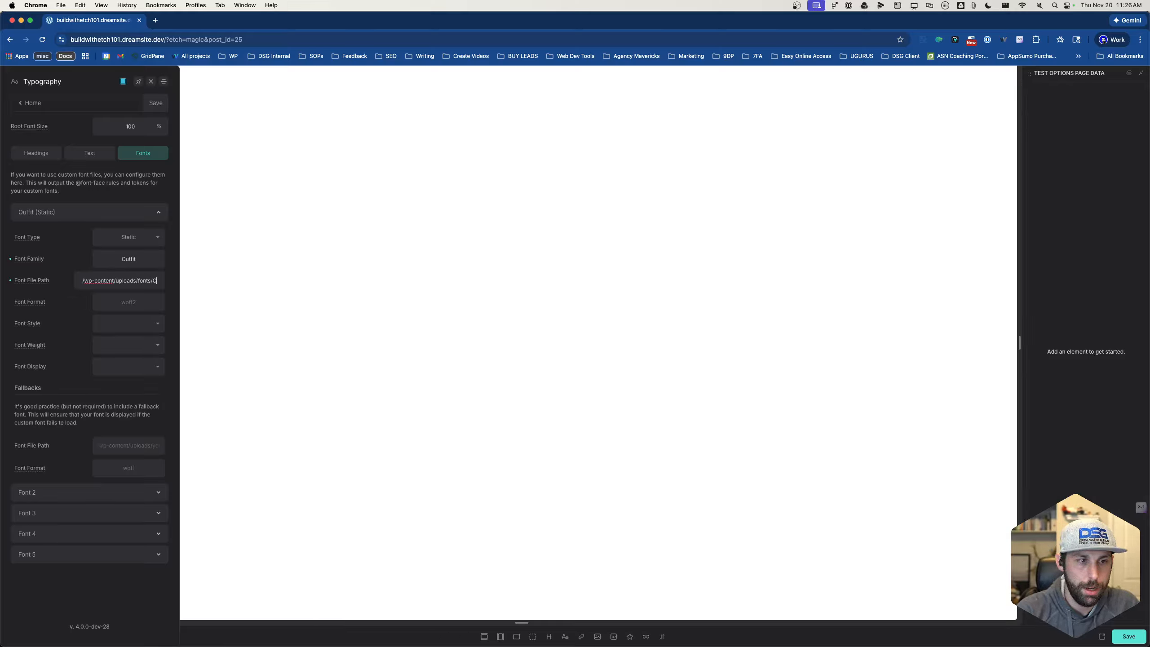
pyautogui.write('utfit-')
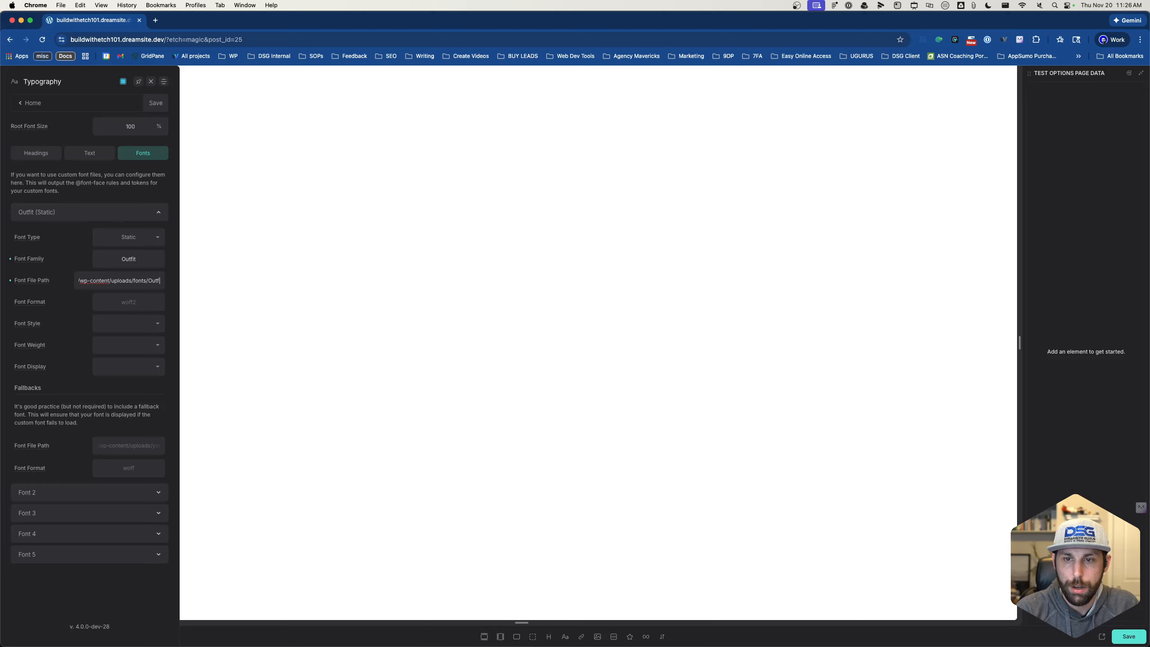
pyautogui.write('gu')
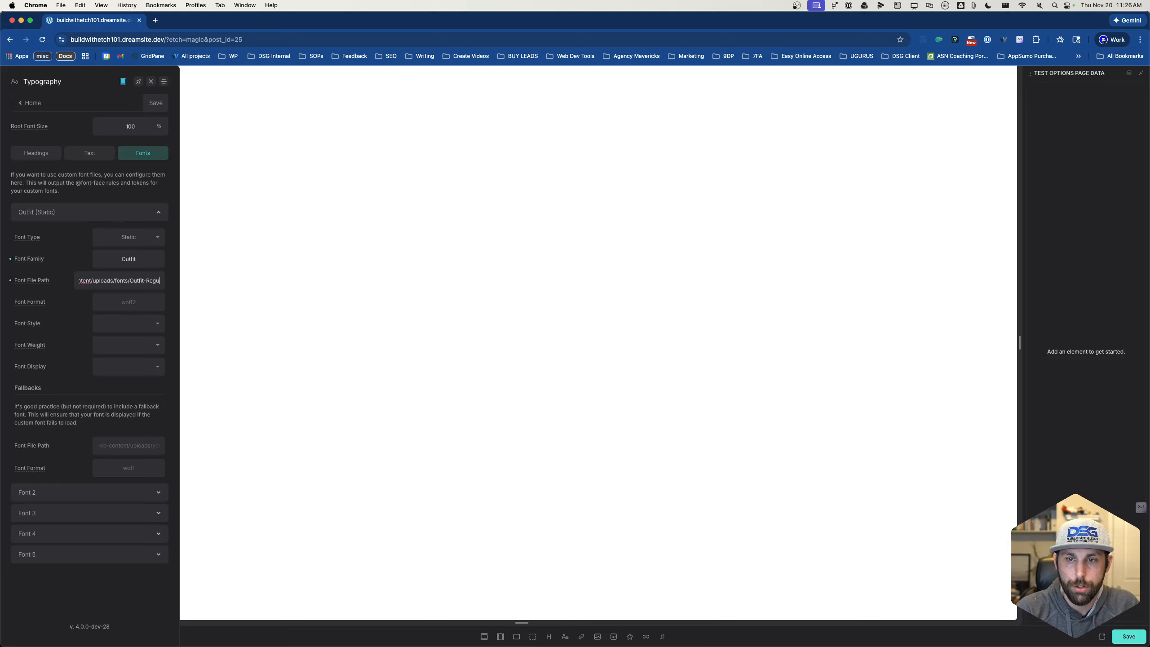
pyautogui.write('lar.woff')
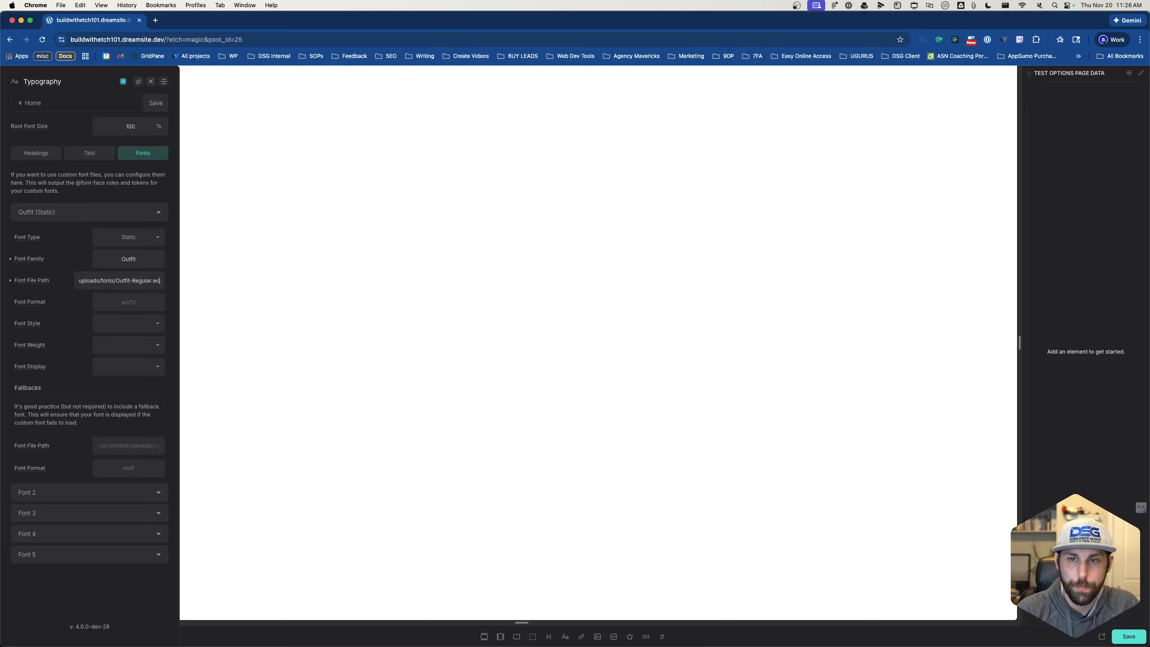
# Set the Outfit font's format to woff, style to Normal and display to Auto, and save the Automatic.css settings
pyautogui.click(129, 302)
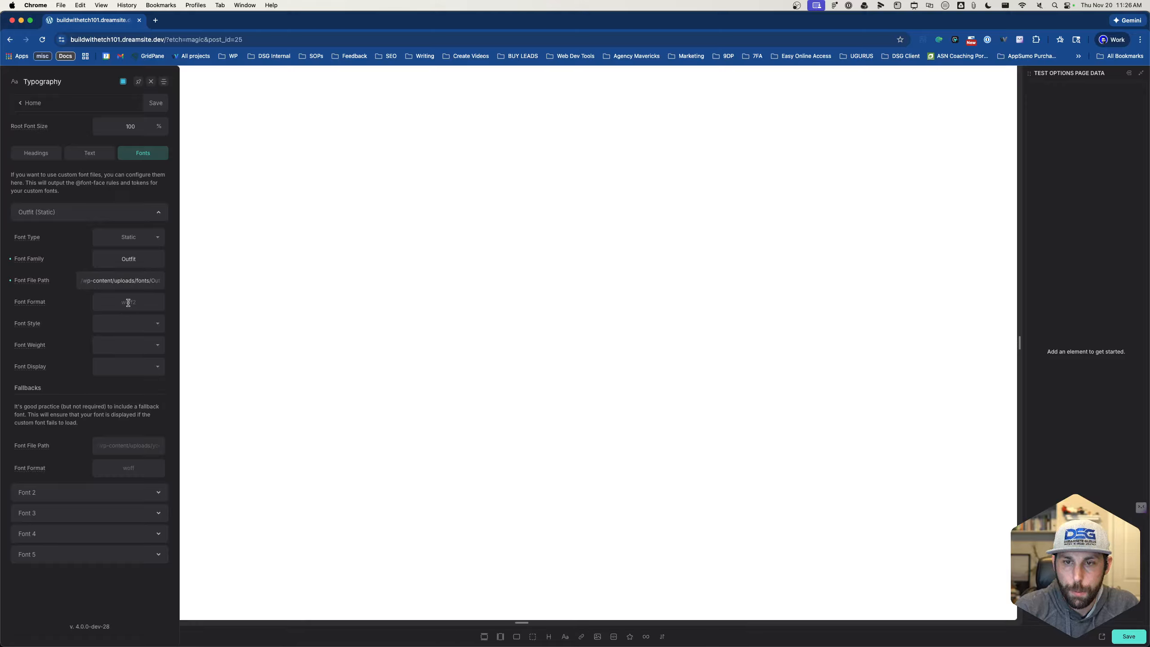
pyautogui.write('woff')
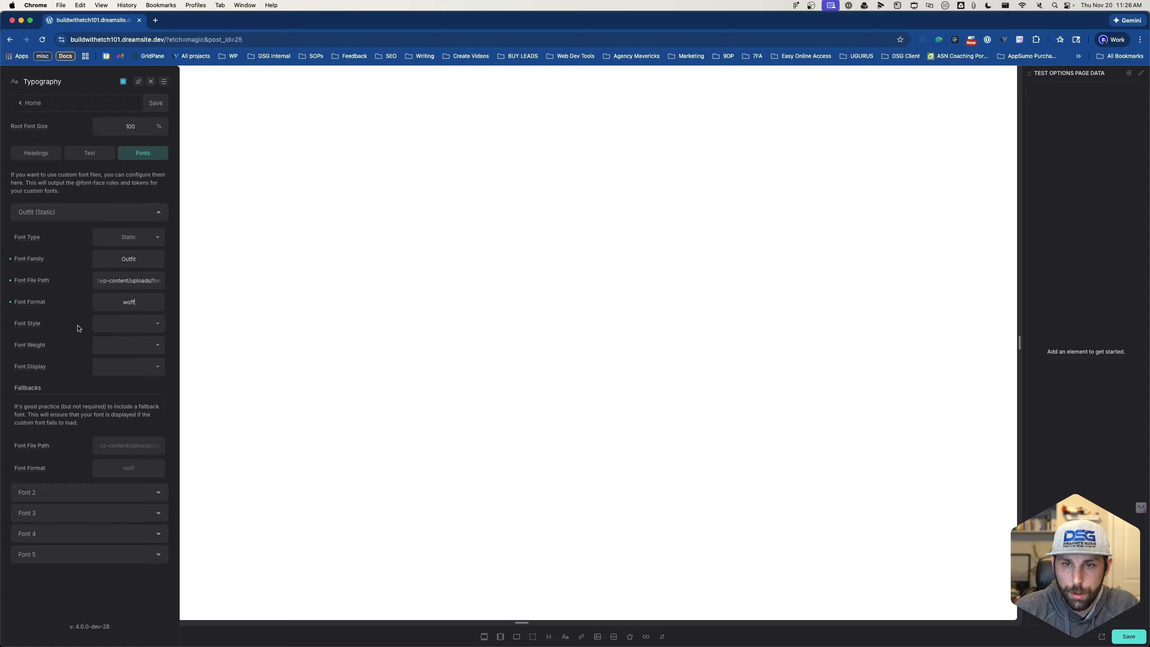
pyautogui.click(128, 323)
pyautogui.click(129, 368)
pyautogui.click(129, 348)
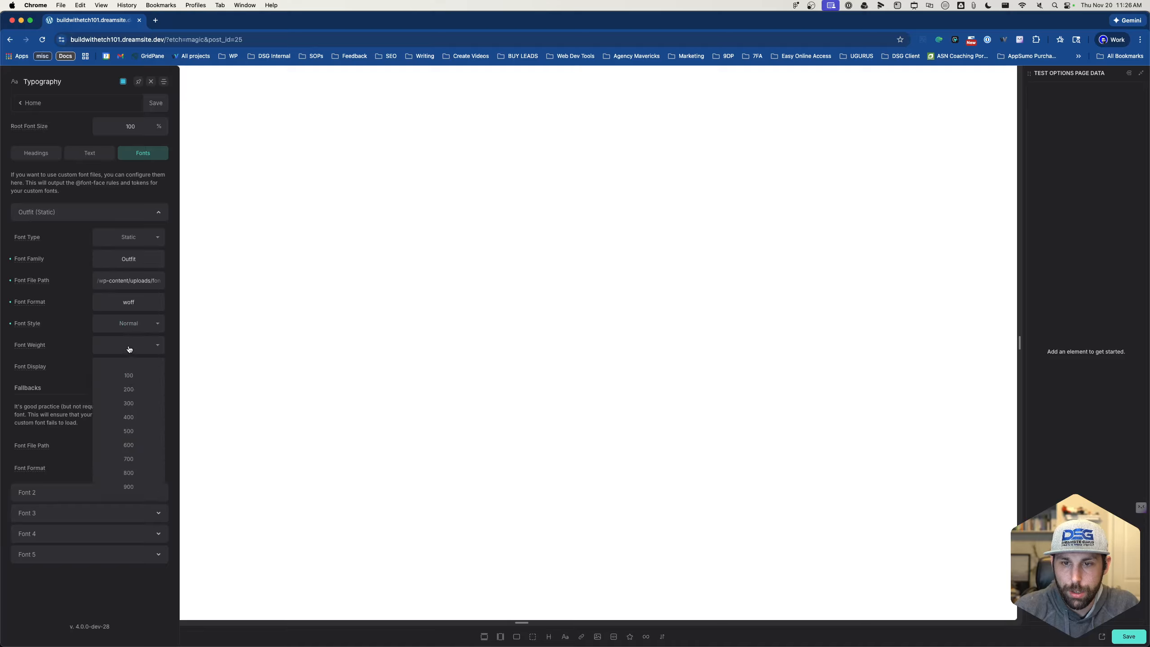
pyautogui.click(129, 348)
pyautogui.click(132, 373)
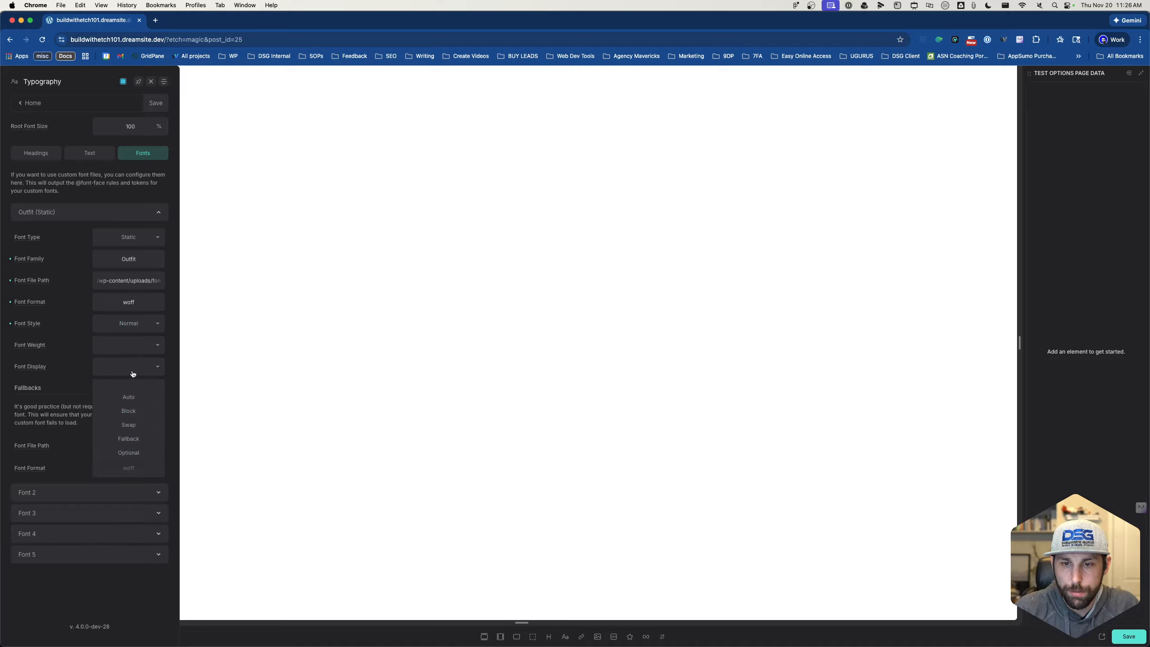
pyautogui.click(129, 401)
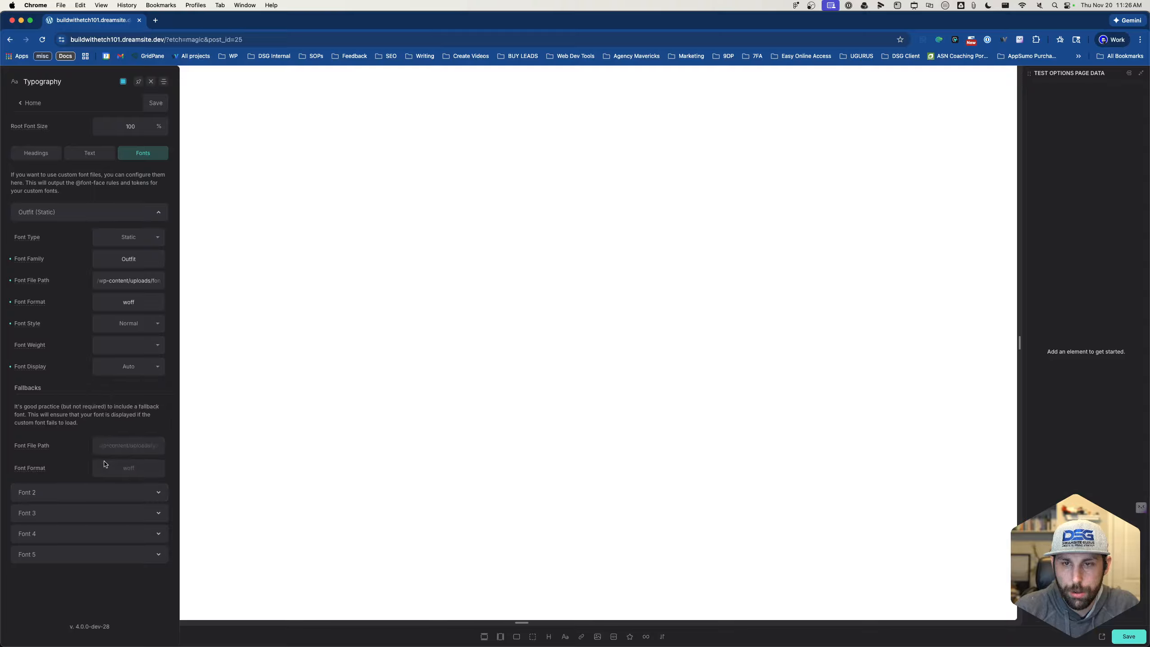
pyautogui.click(156, 103)
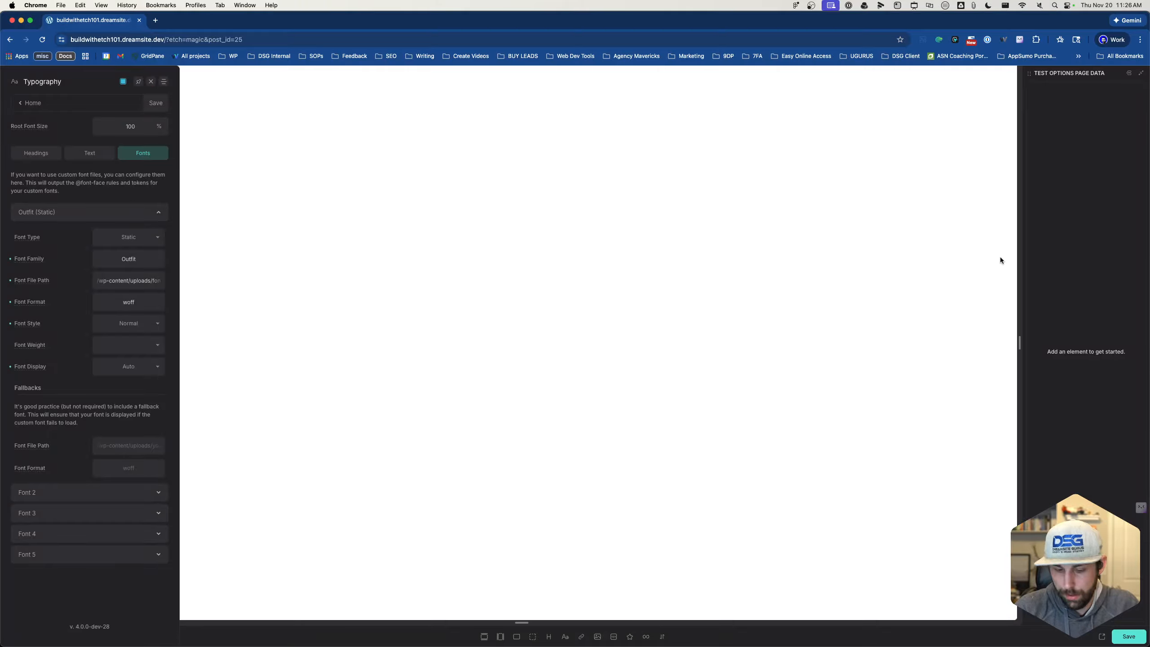
# Add a section to the empty page and insert a paragraph in its container, keeping the placeholder text
pyautogui.press('super+e')
pyautogui.write('sec')
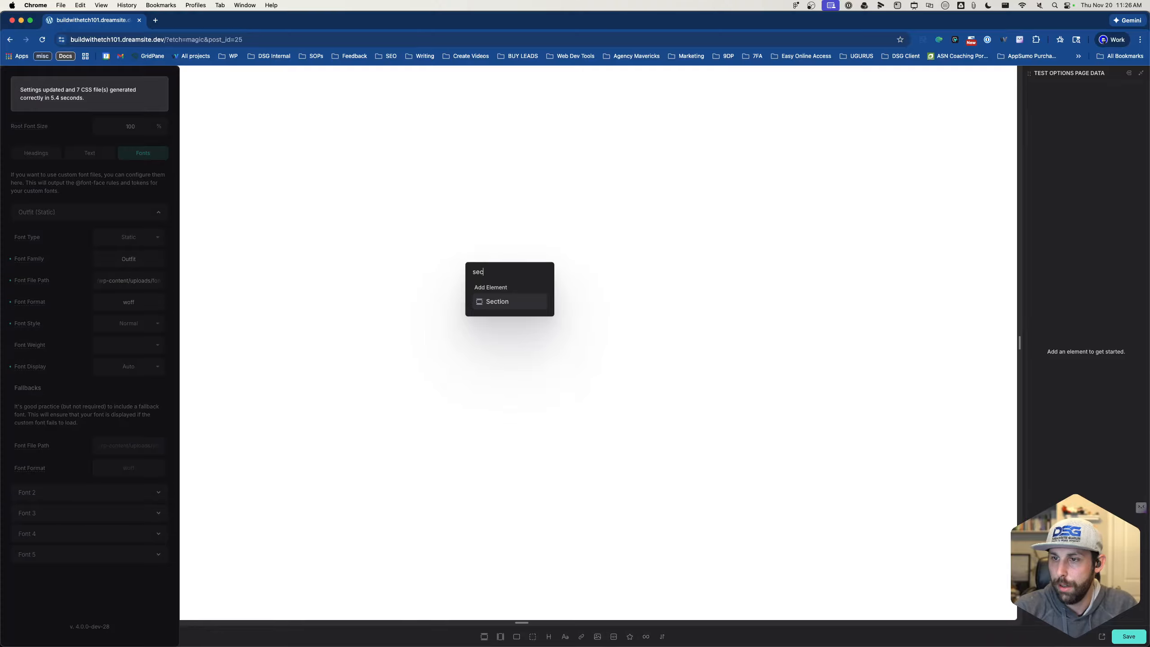
pyautogui.press('Return')
pyautogui.press('super+e')
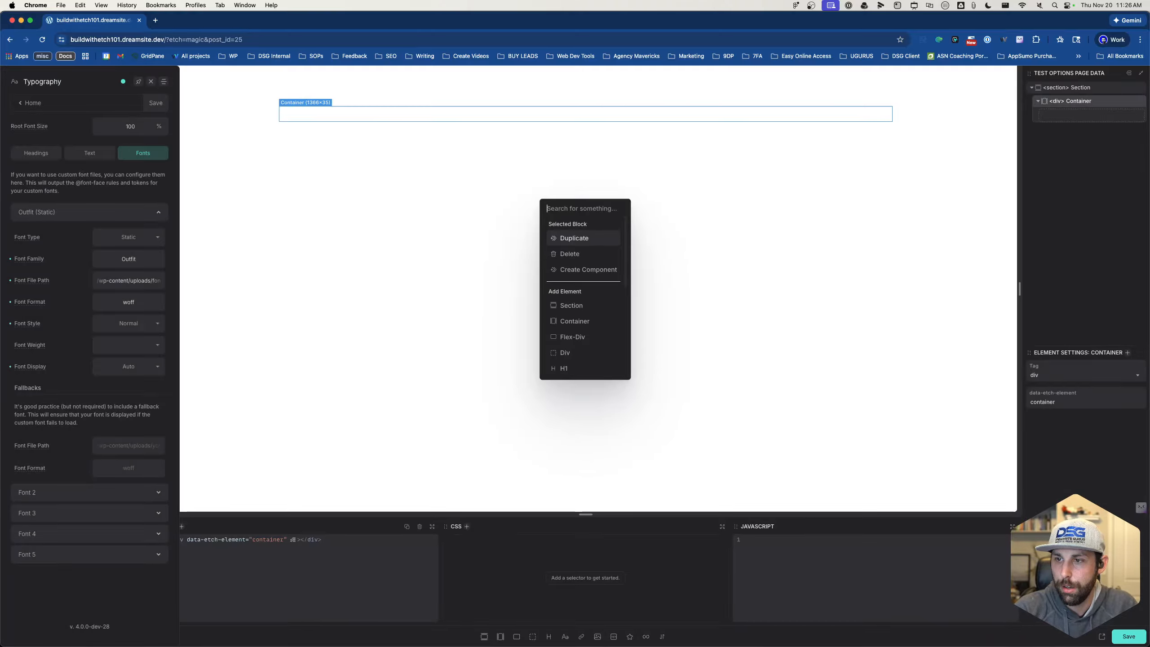
pyautogui.write('para')
pyautogui.press('Return')
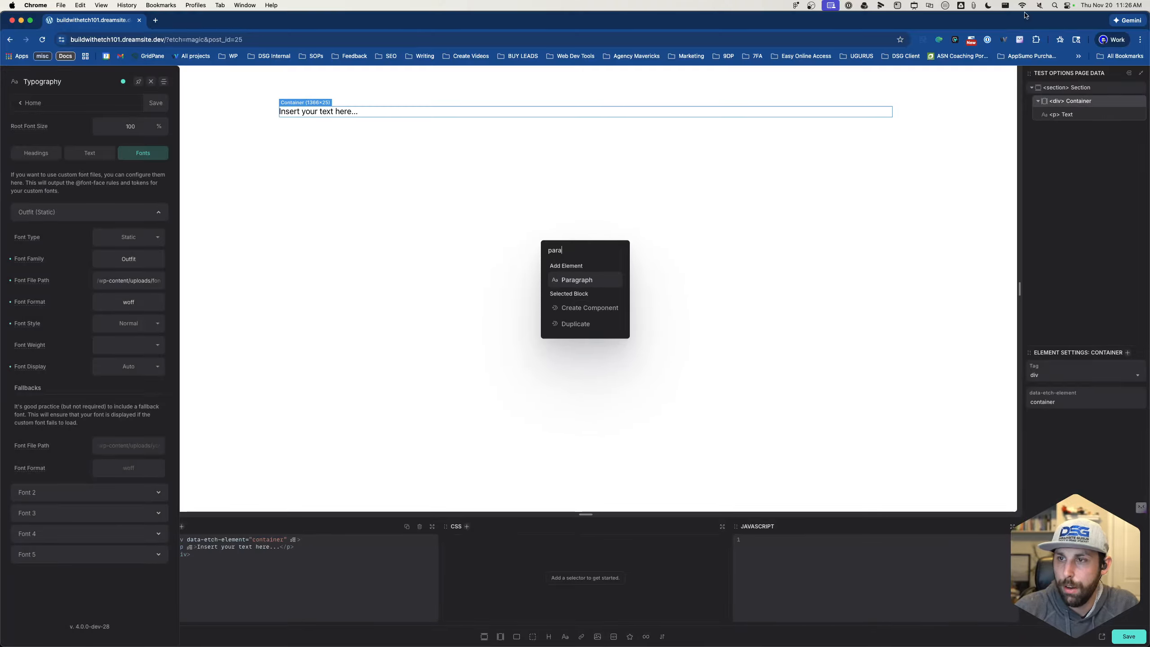
pyautogui.doubleClick(389, 111)
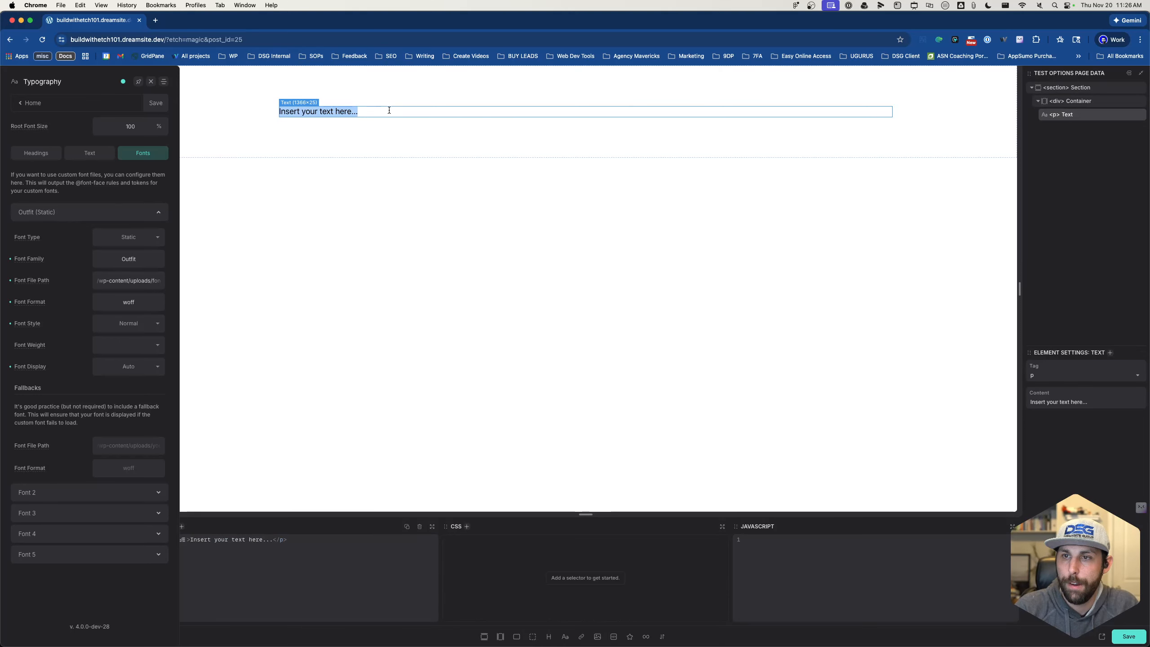
pyautogui.click(395, 126)
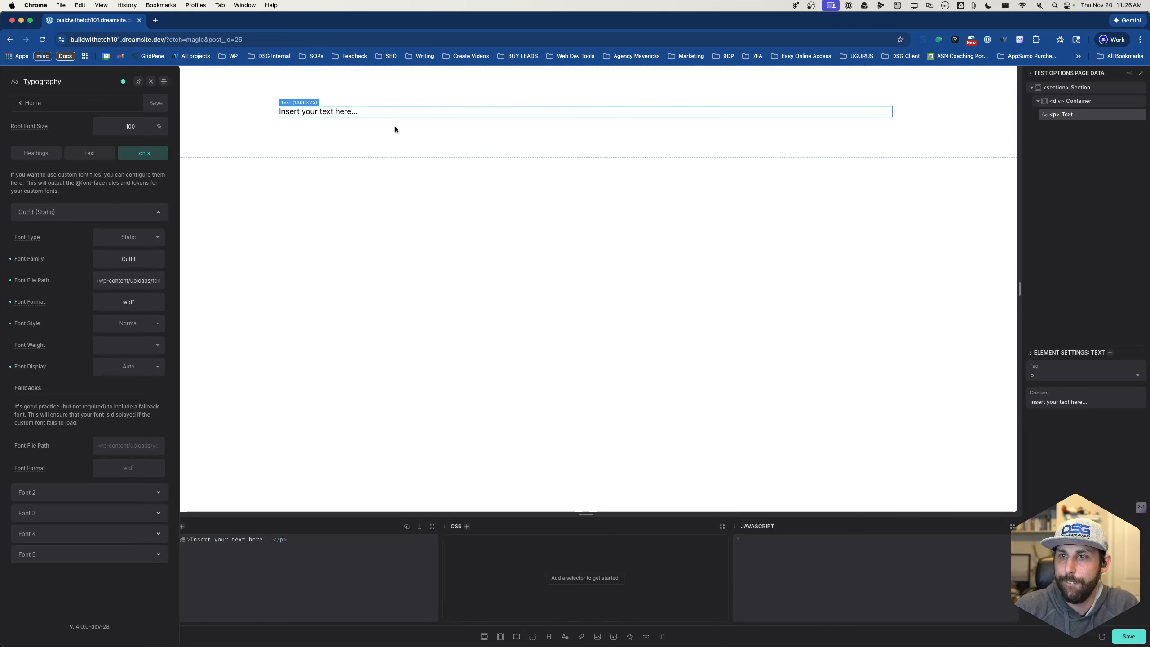
# Select the section and add an H1 heading to it below the container
pyautogui.click(399, 123)
pyautogui.press('super+k')
pyautogui.write('head')
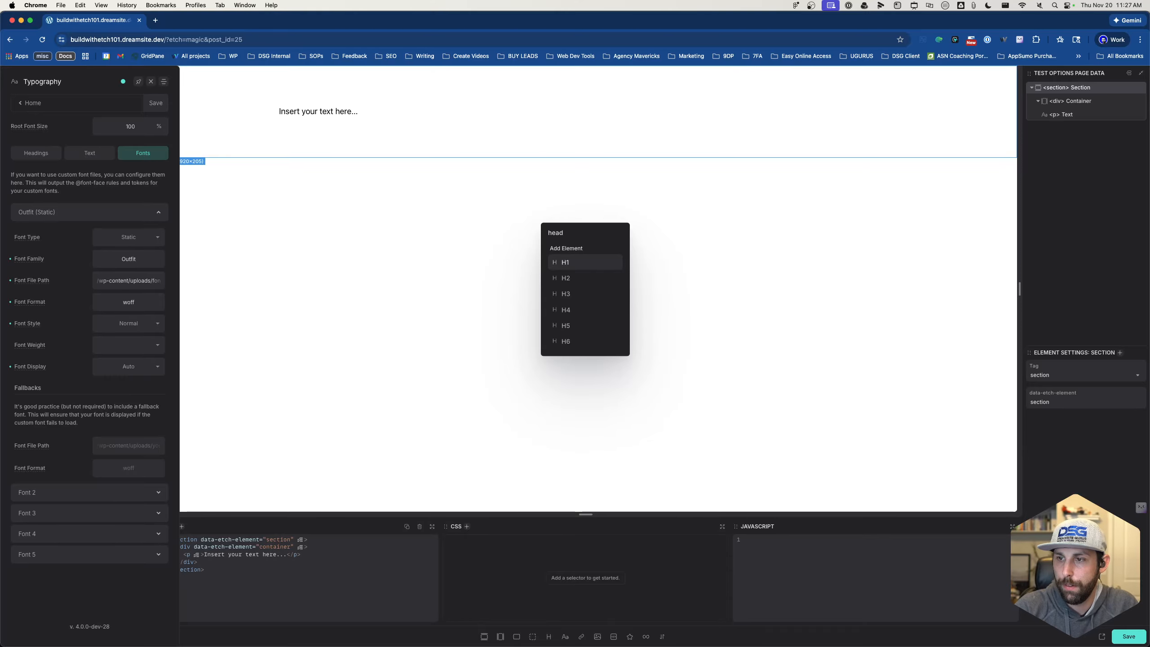
pyautogui.press('Return')
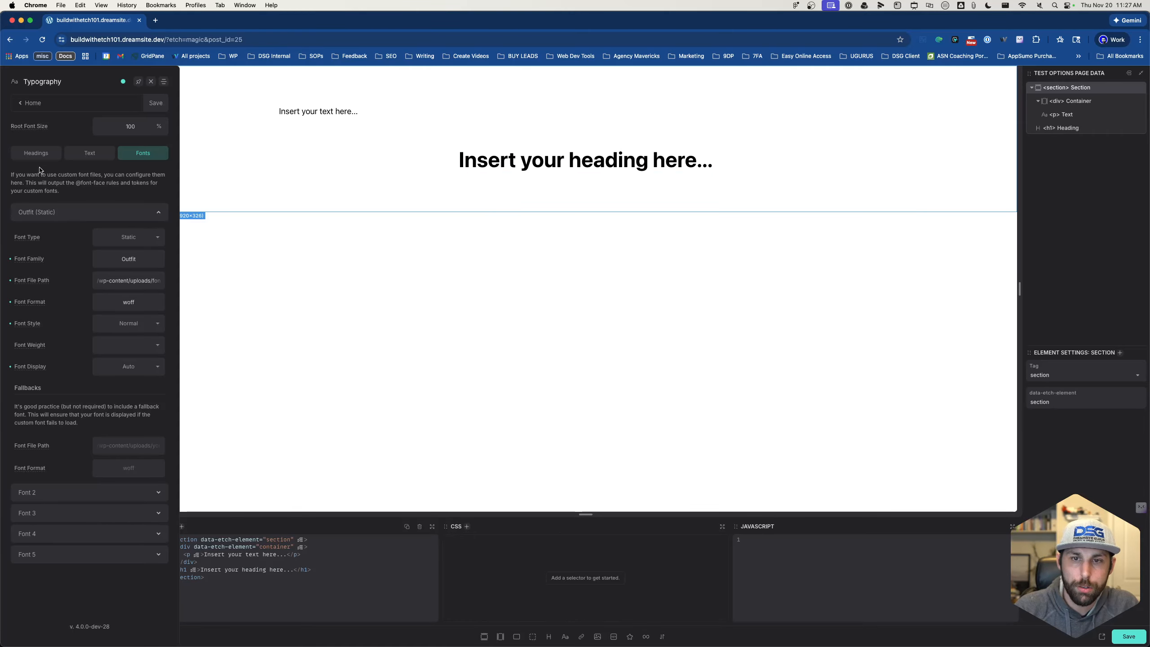
# Set the default heading font family to "Outfit, sans-serif" in the Typography settings
pyautogui.click(74, 155)
pyautogui.click(50, 158)
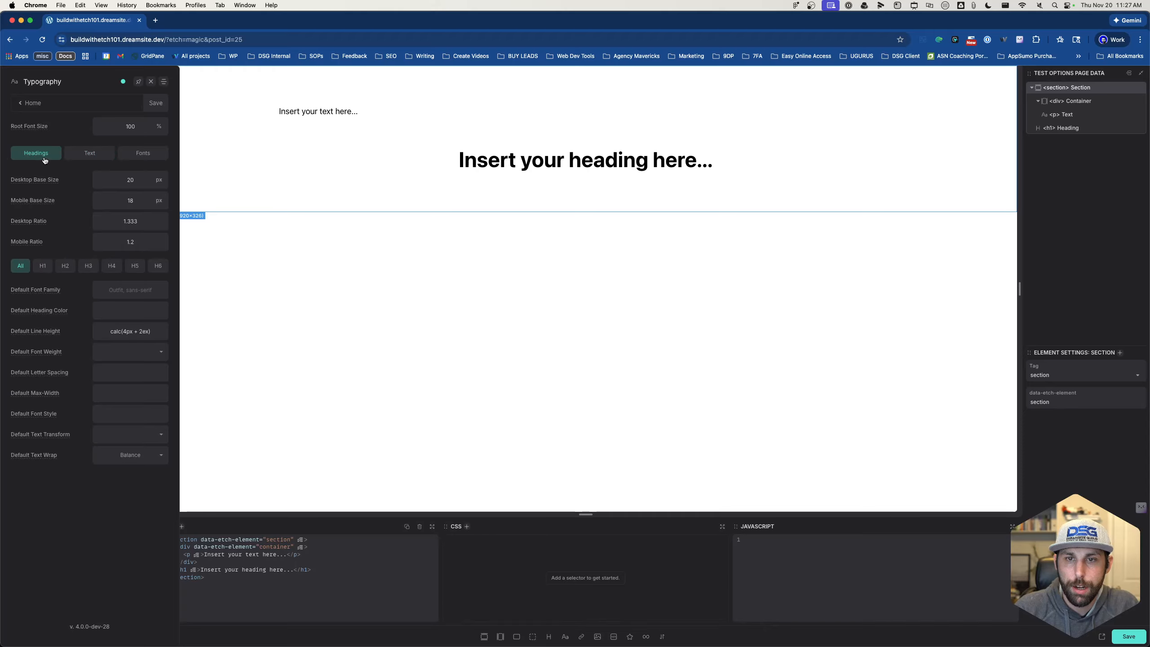
pyautogui.click(114, 292)
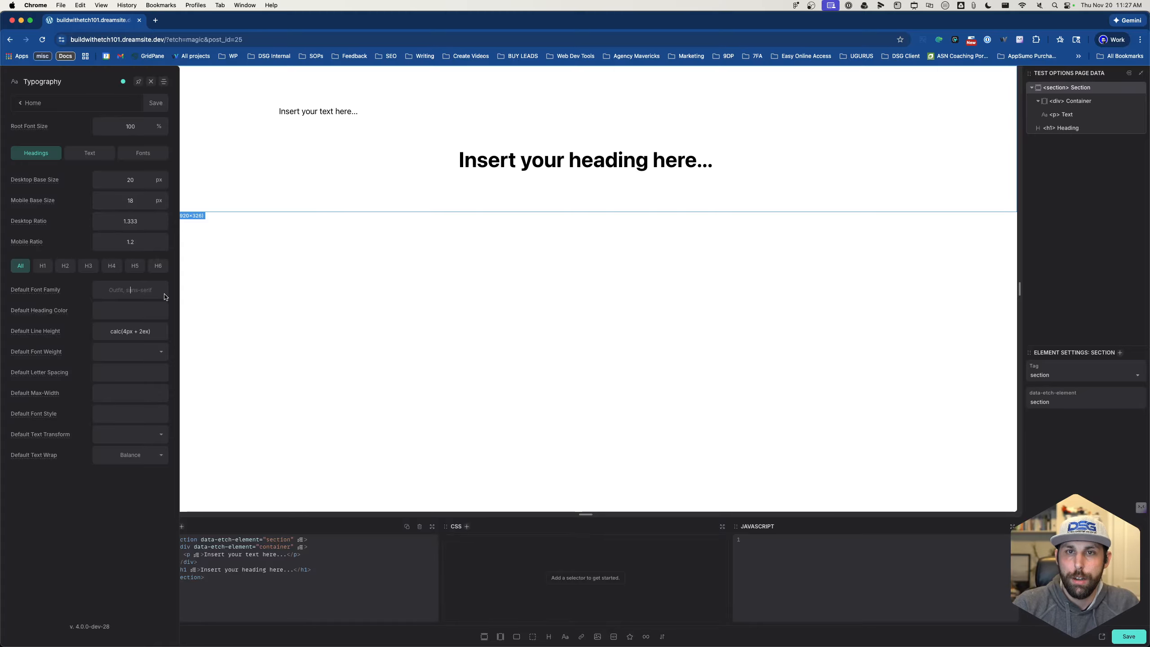
pyautogui.write('serif')
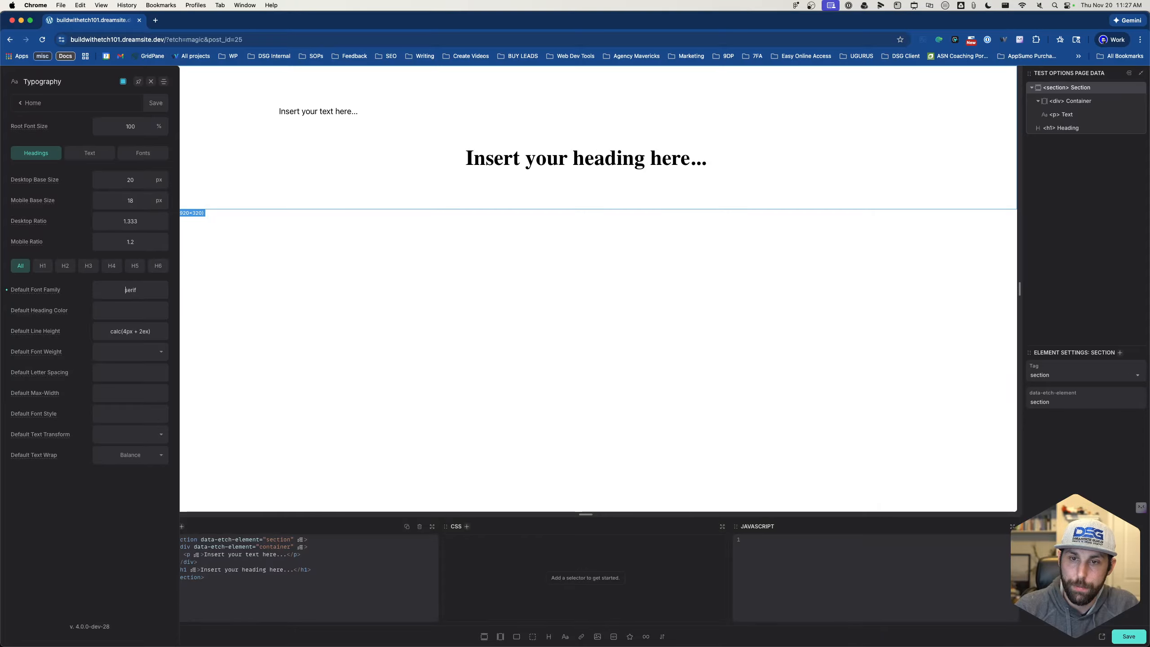
pyautogui.write('Outfit,')
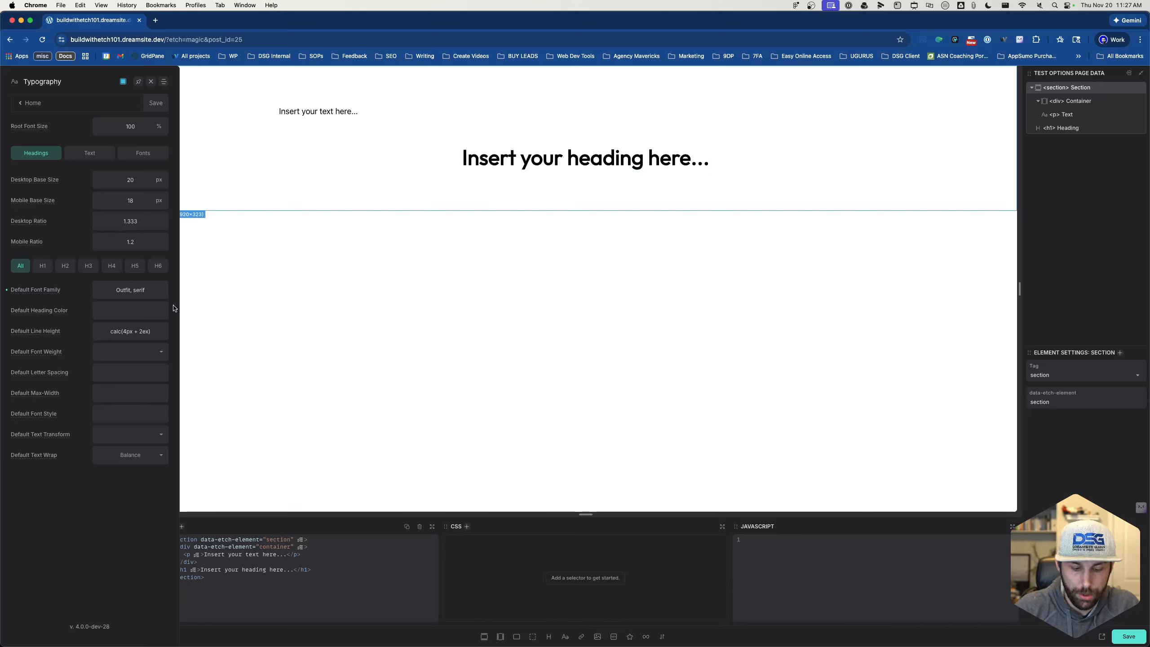
pyautogui.write('sans')
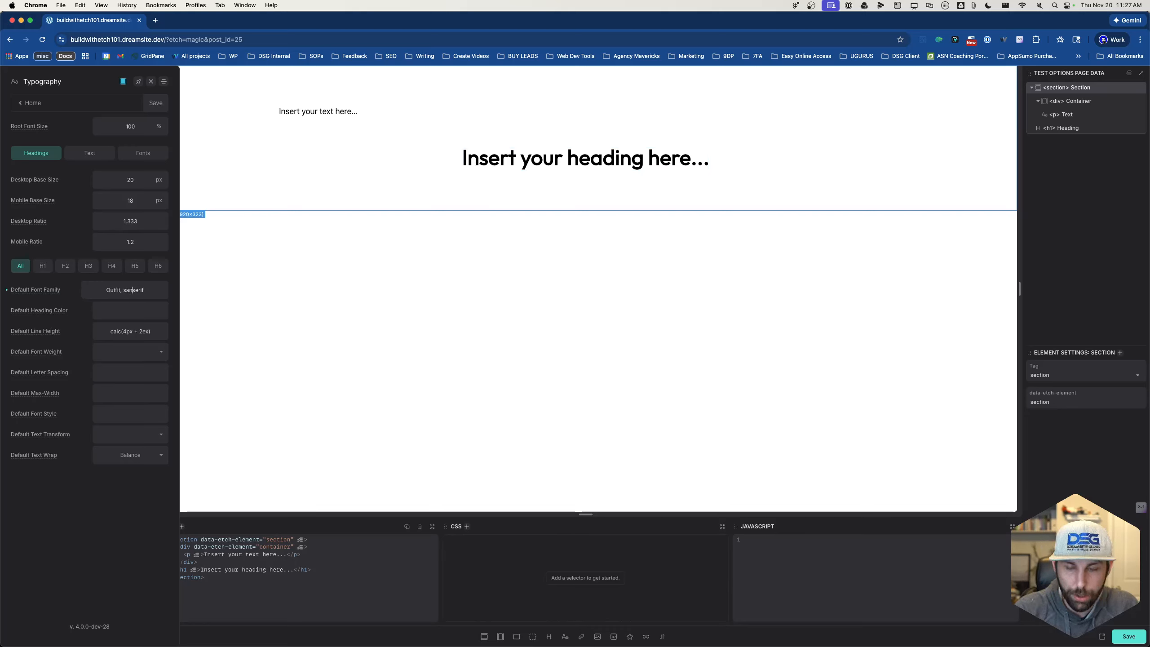
pyautogui.write('-s')
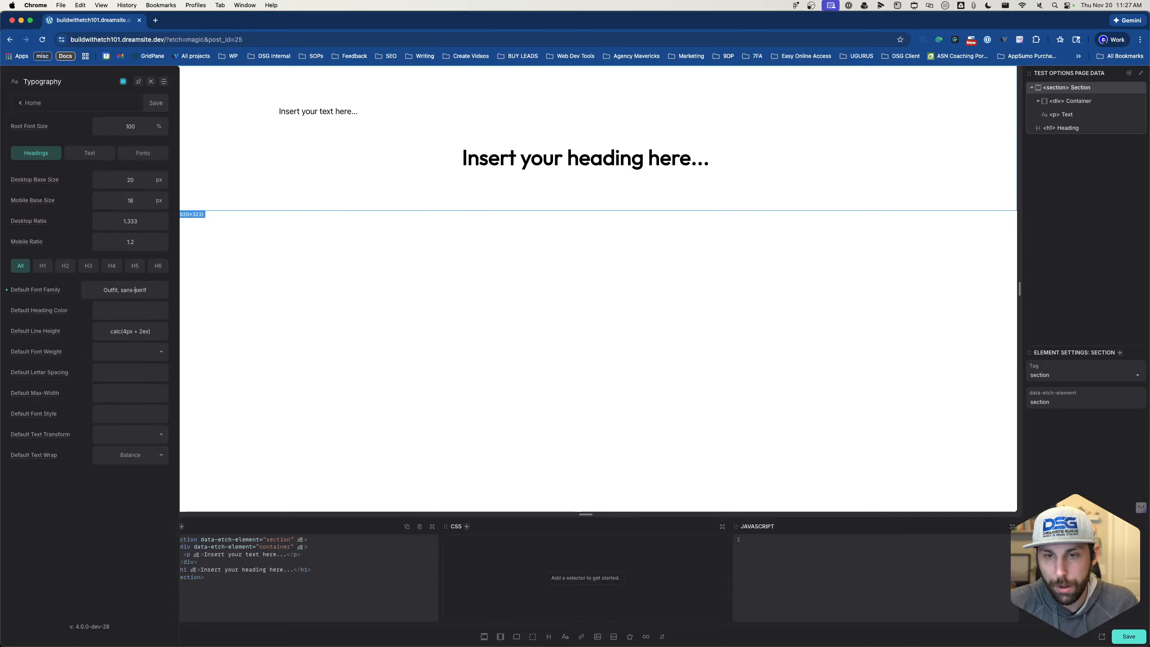
pyautogui.click(118, 312)
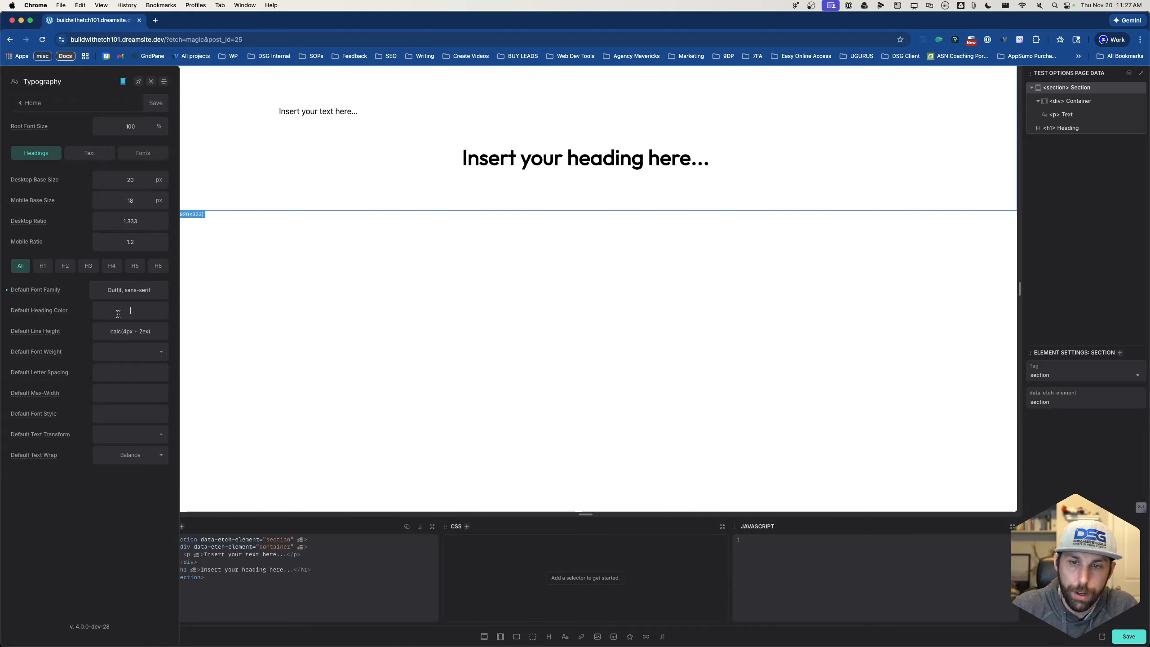
# Set the font family for body text to "Inter, sans-serif" in the Typography settings
pyautogui.click(89, 156)
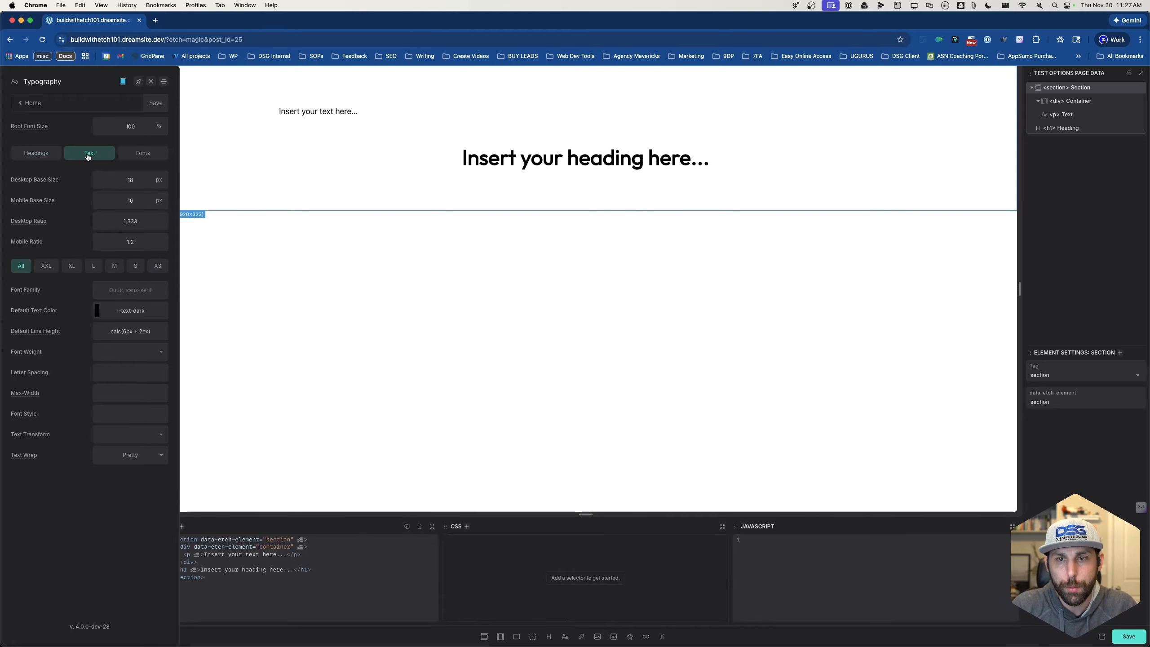
pyautogui.click(134, 289)
pyautogui.write('Inter')
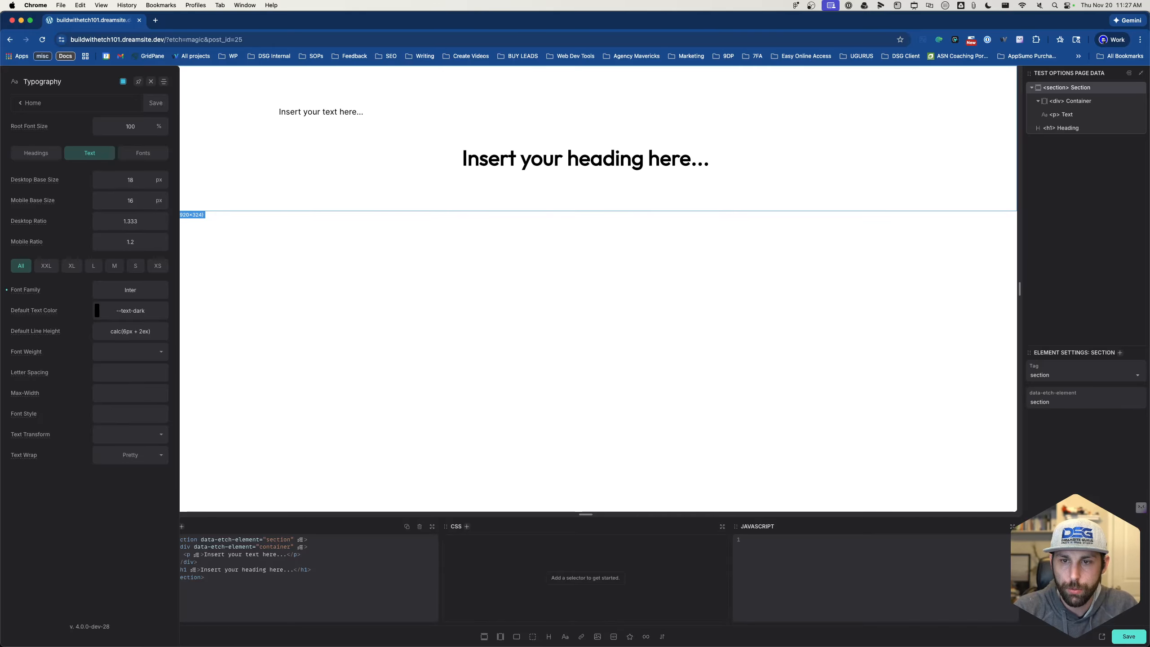
pyautogui.press('BackSpace')
pyautogui.press('BackSpace')
pyautogui.press('BackSpace')
pyautogui.press('BackSpace')
pyautogui.press('BackSpace')
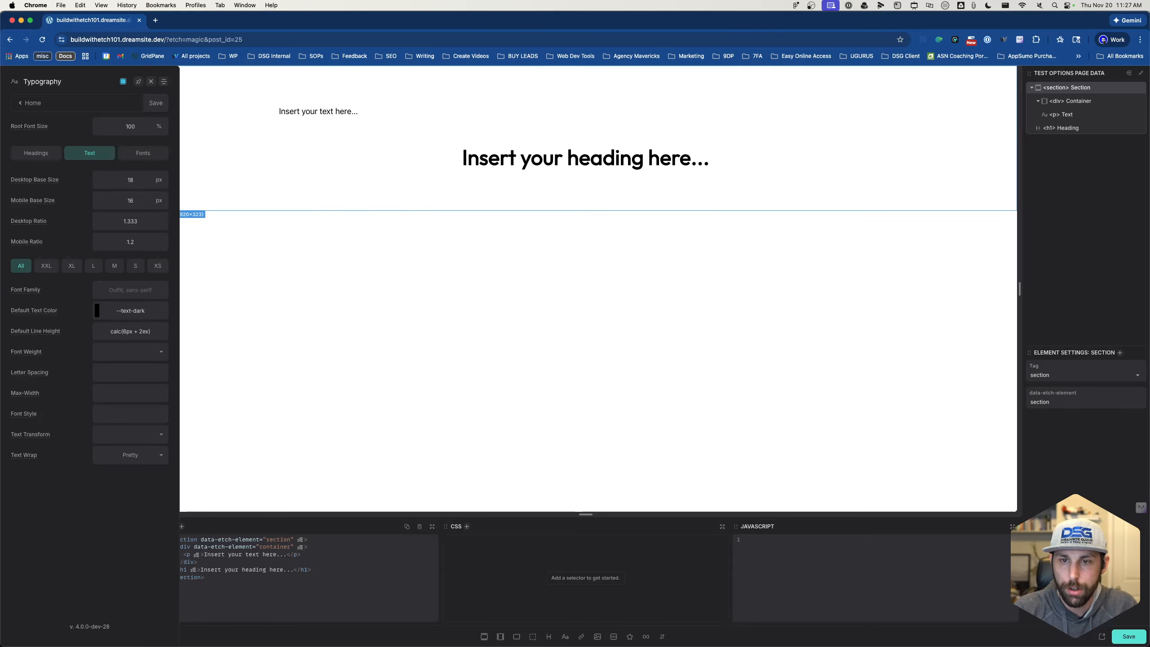
pyautogui.write('serif')
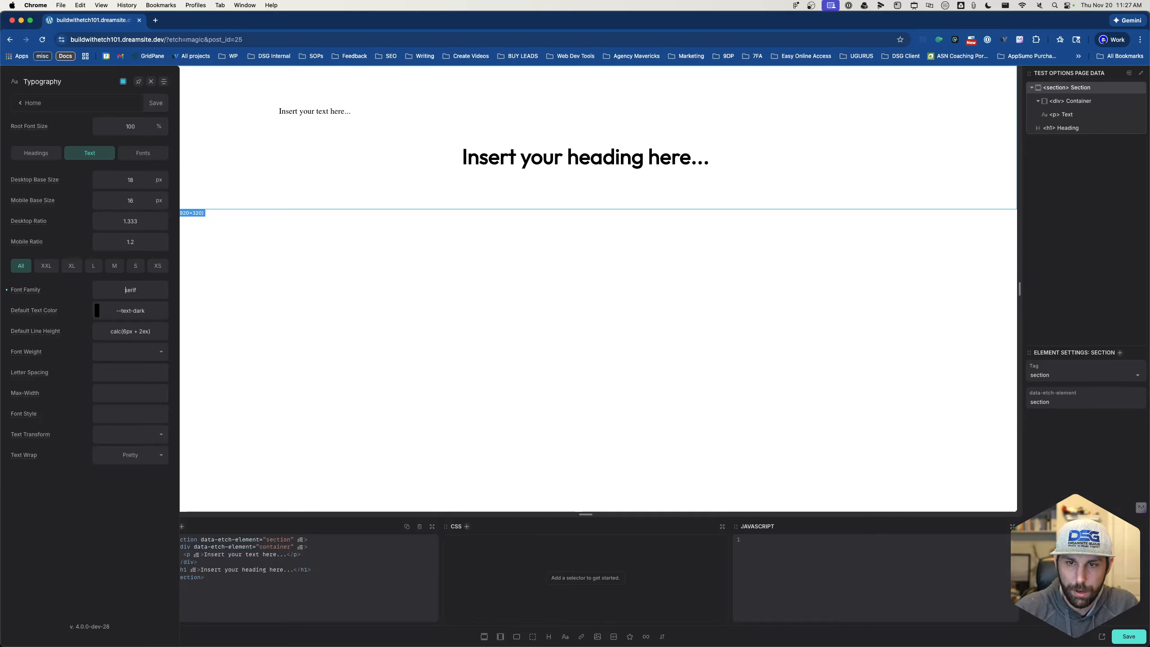
pyautogui.write('Inter, ')
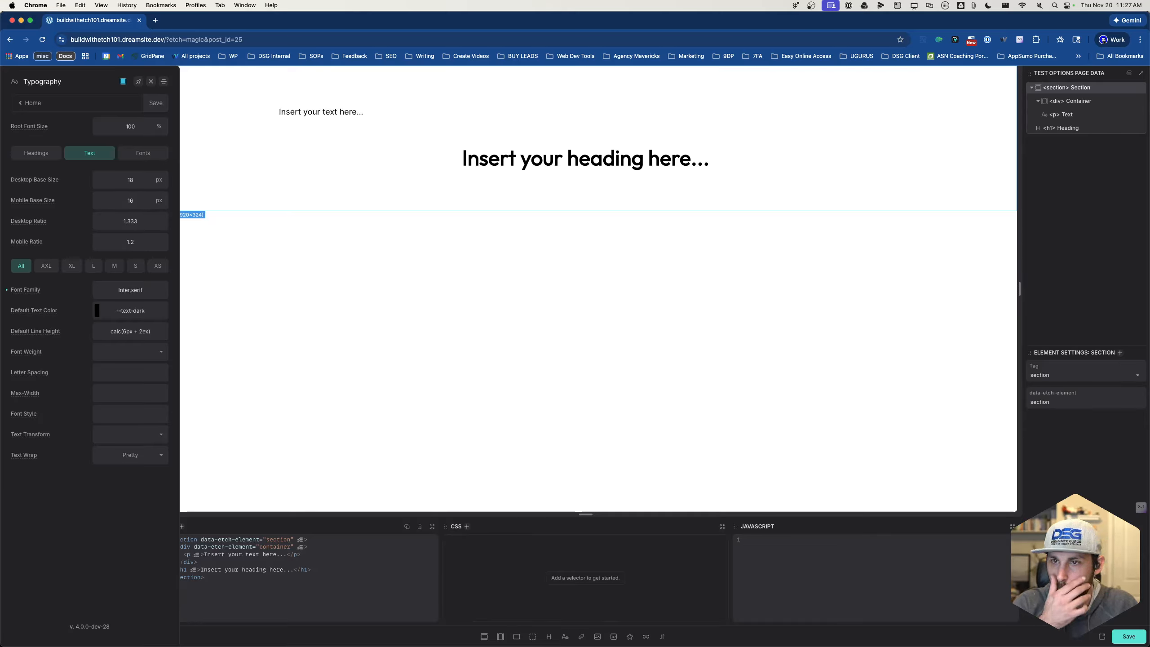
pyautogui.write('sans-')
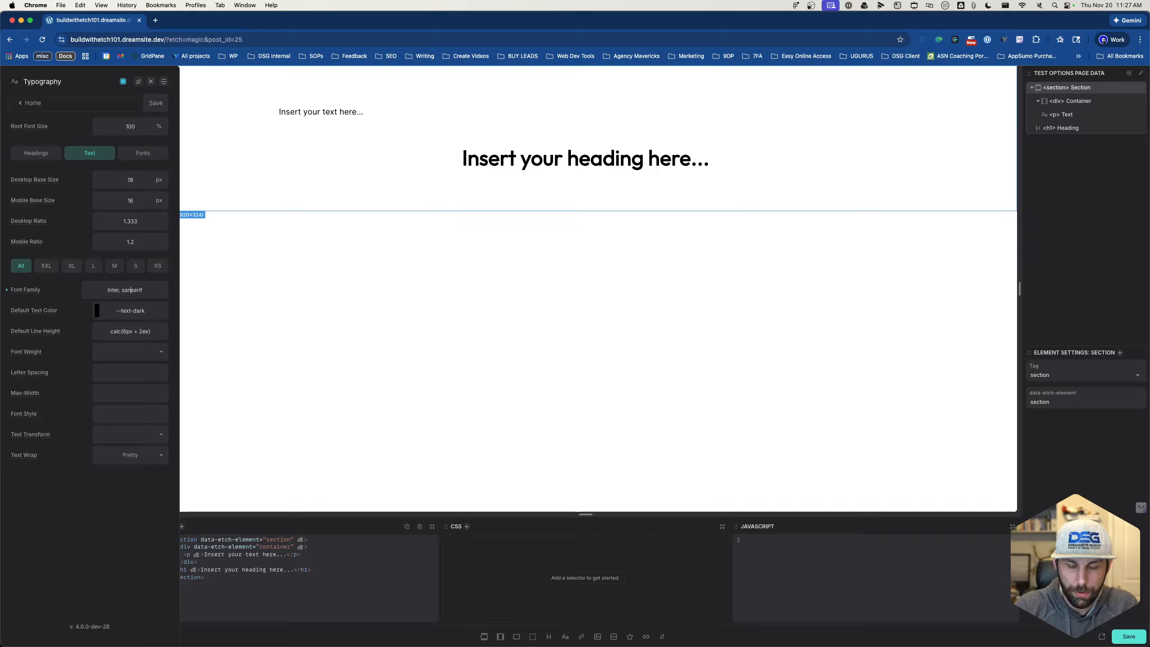
pyautogui.click(129, 519)
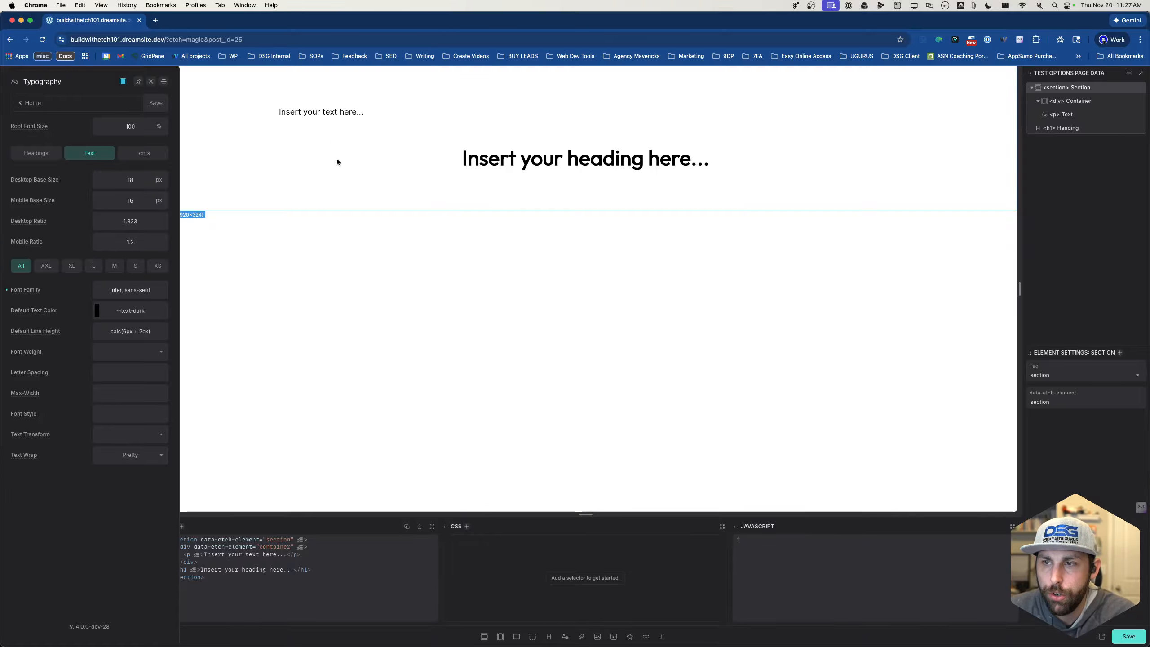
# Move the H1 heading into the container above the paragraph and reselect the section
pyautogui.click(357, 112)
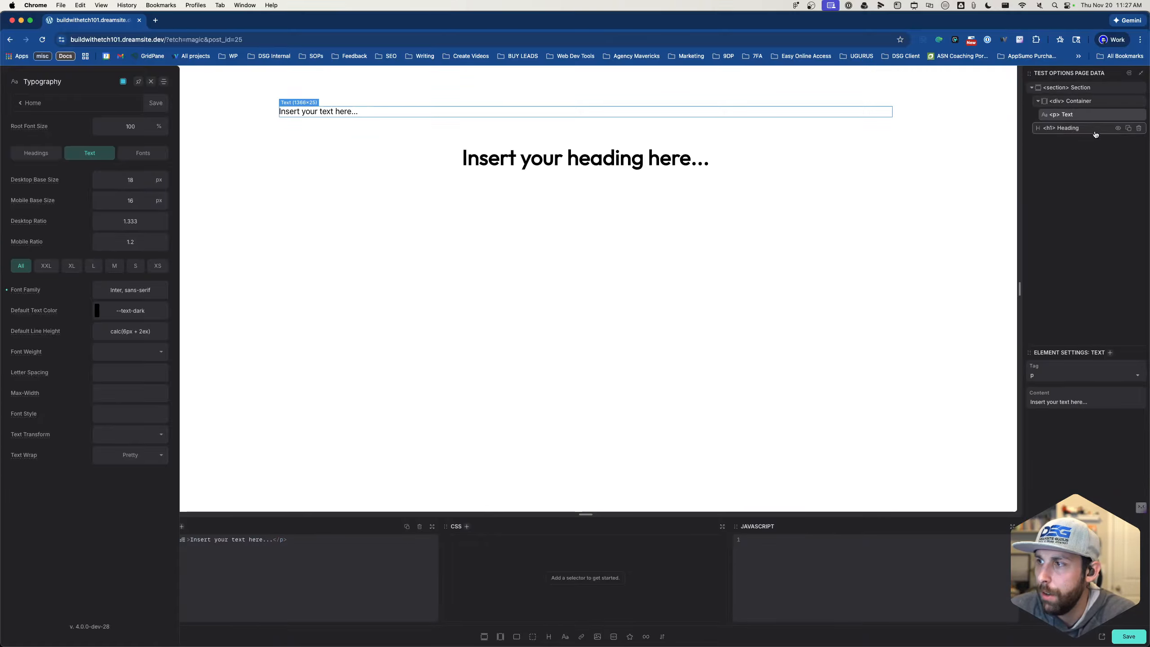
pyautogui.moveTo(1068, 115); pyautogui.dragTo(1065, 133)
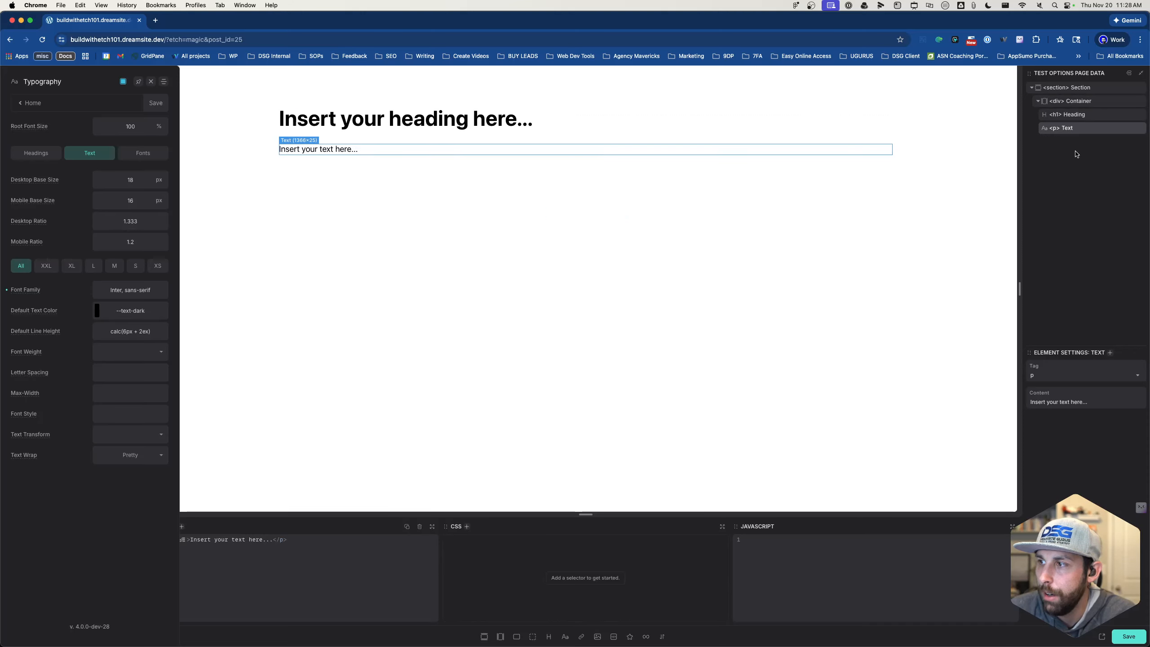
pyautogui.click(542, 172)
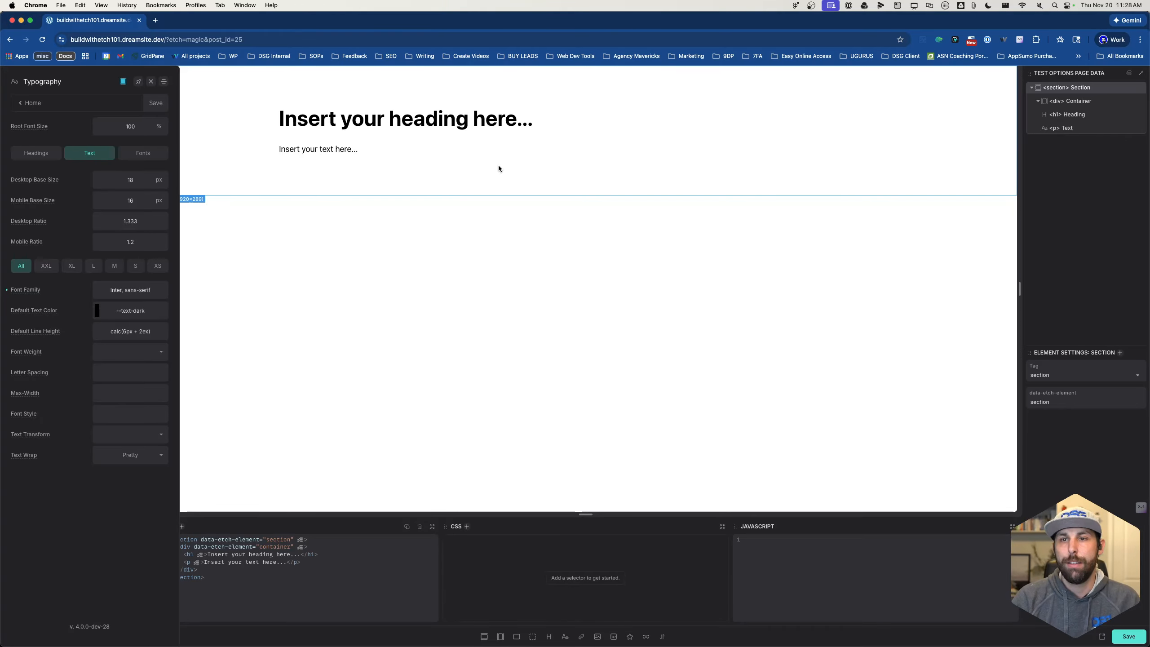
# Save the typography settings and return to the Automatic.css settings overview
pyautogui.click(156, 102)
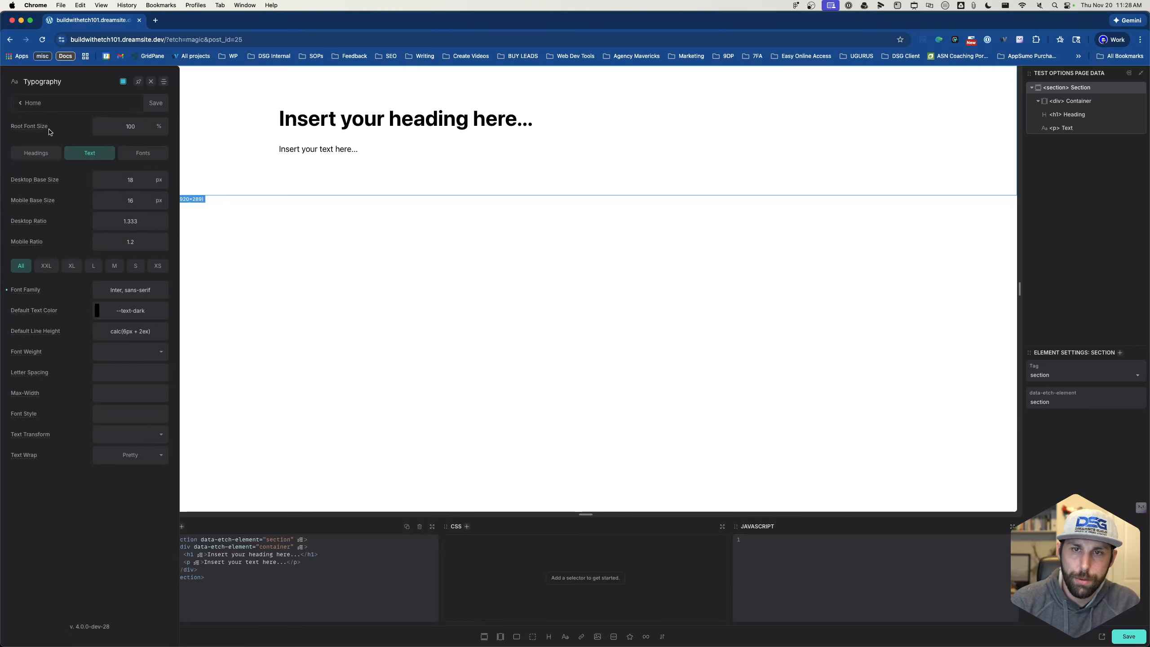
pyautogui.click(30, 104)
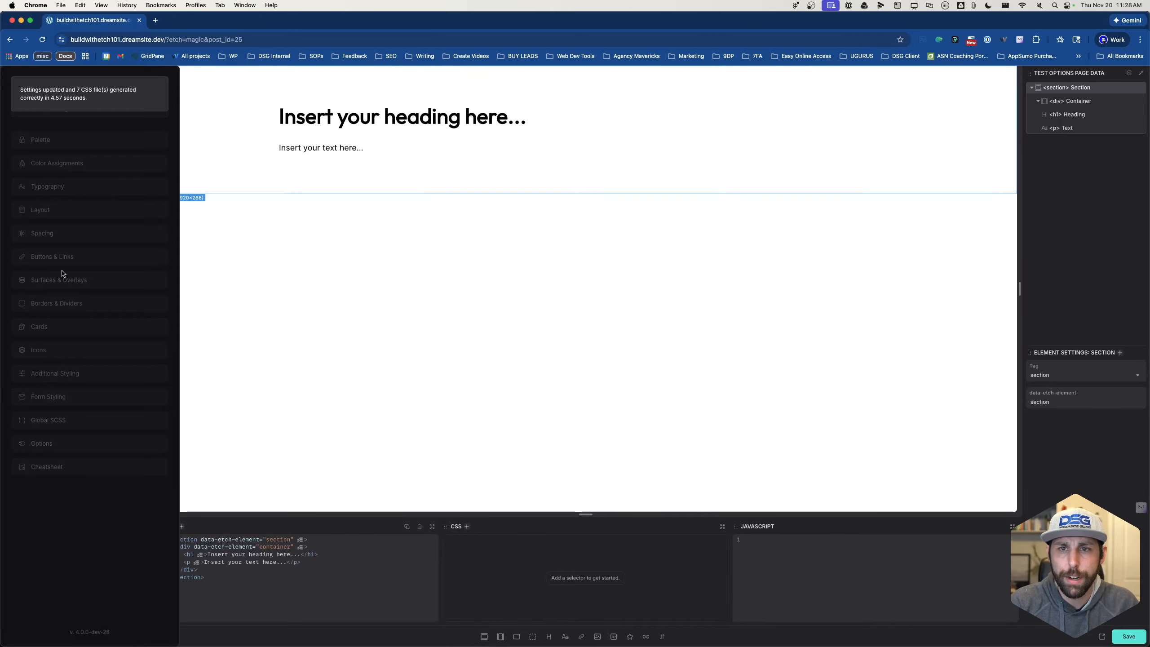
# Switch to Figma and examine the heading, body and accent text styles on the Typography page of Renovation Template 1
pyautogui.press('super+Tab')
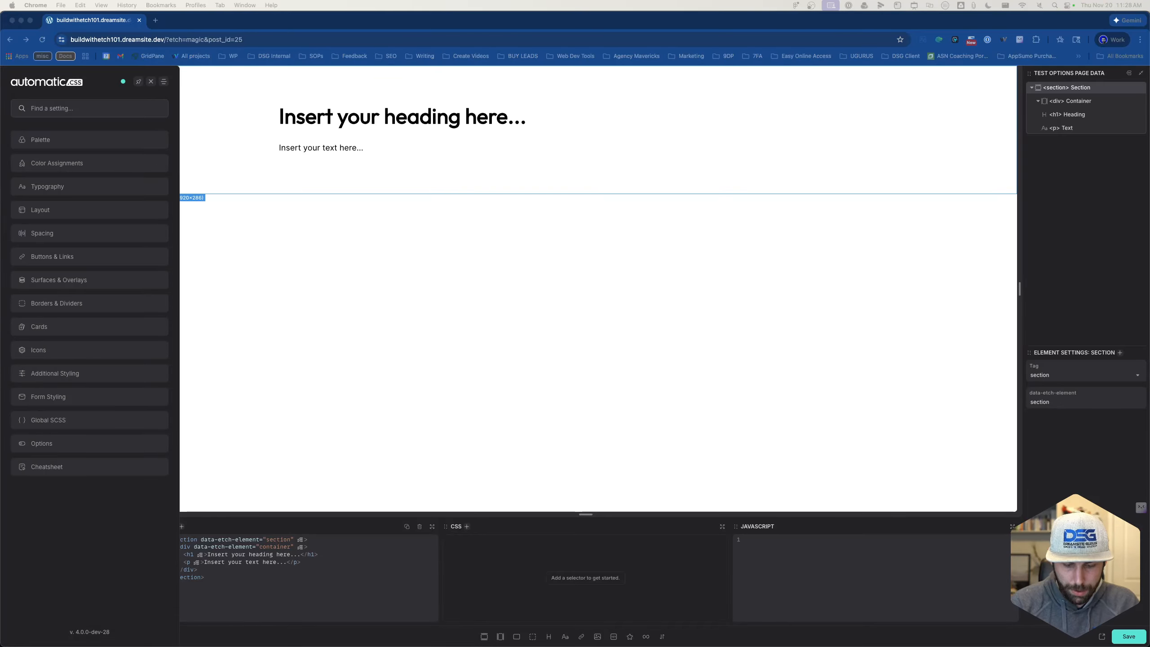
pyautogui.click(410, 254)
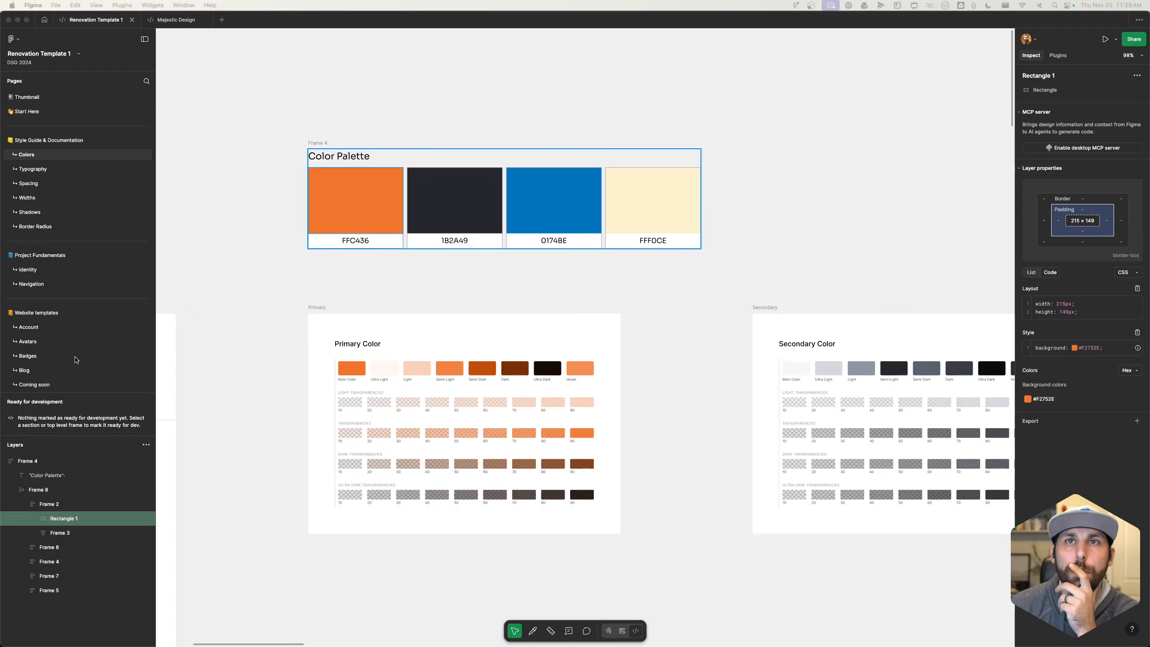
pyautogui.click(48, 170)
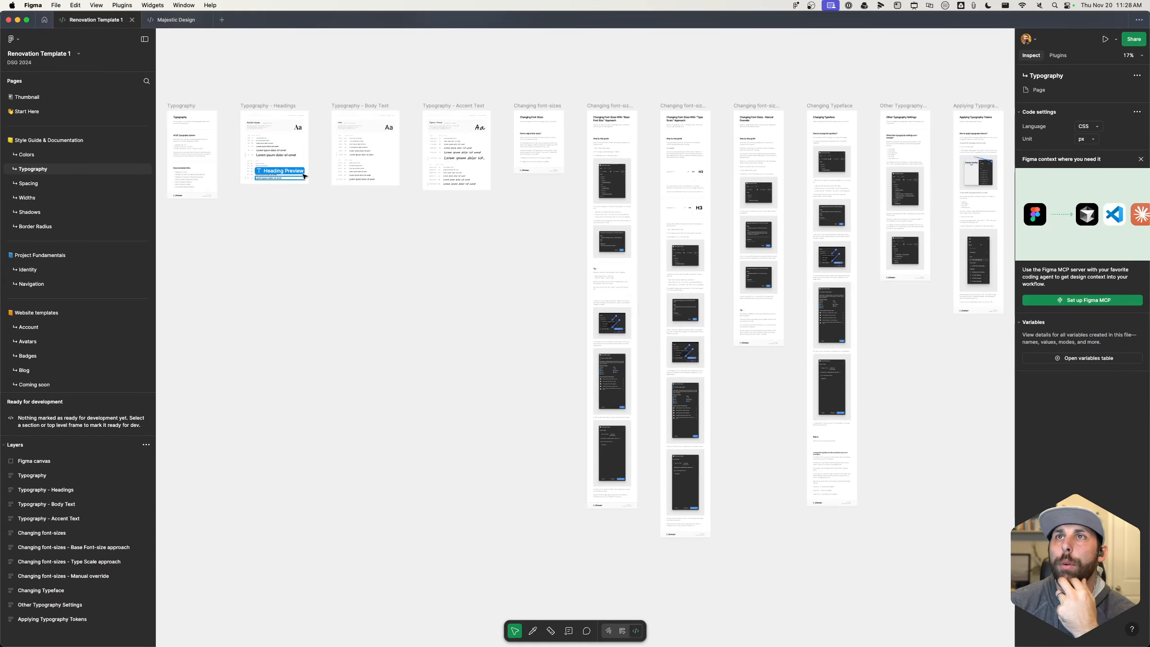
pyautogui.scroll(10, 344, 192)
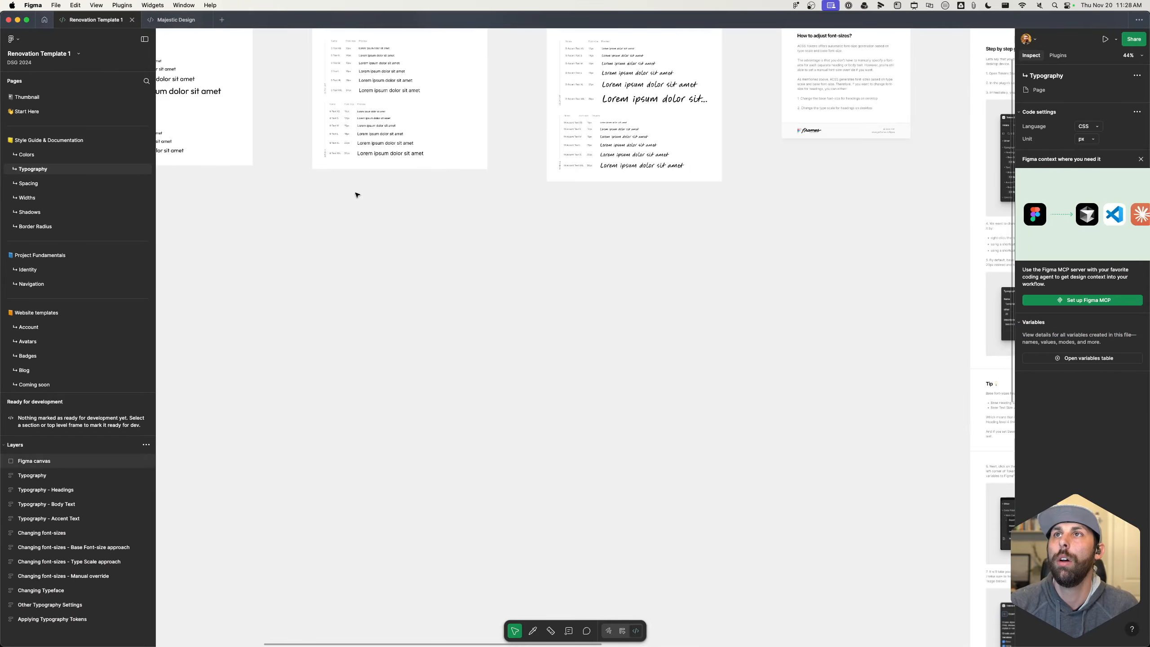
pyautogui.scroll(5, 419, 195)
pyautogui.hscroll(-5, 378, 214)
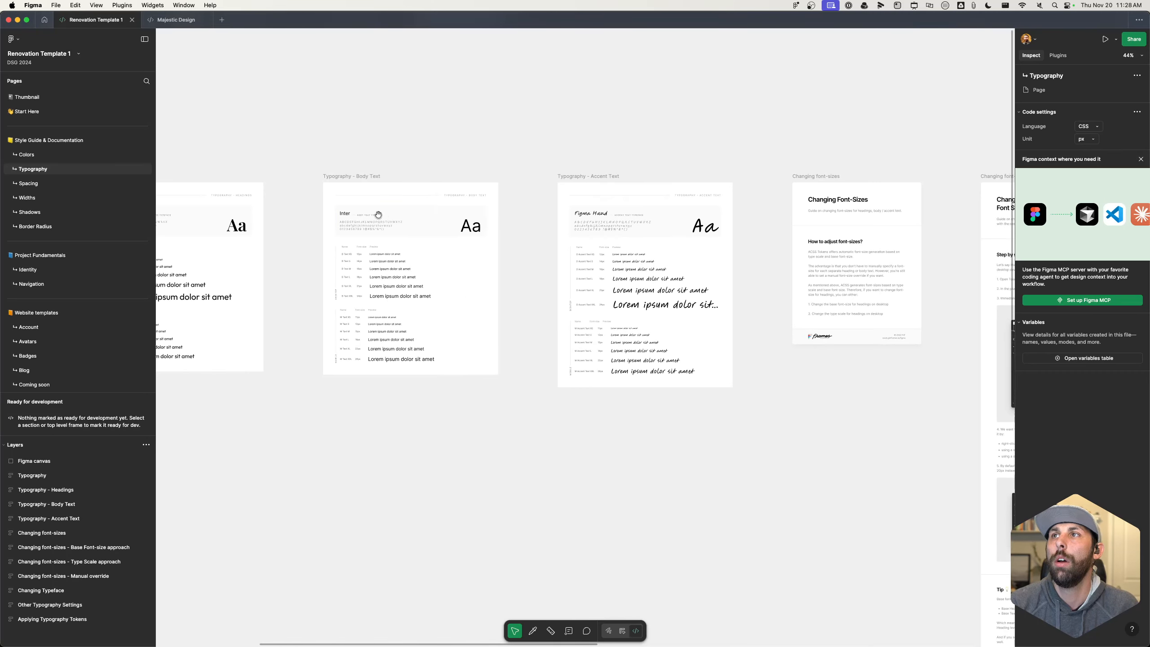
pyautogui.hscroll(-5, 379, 215)
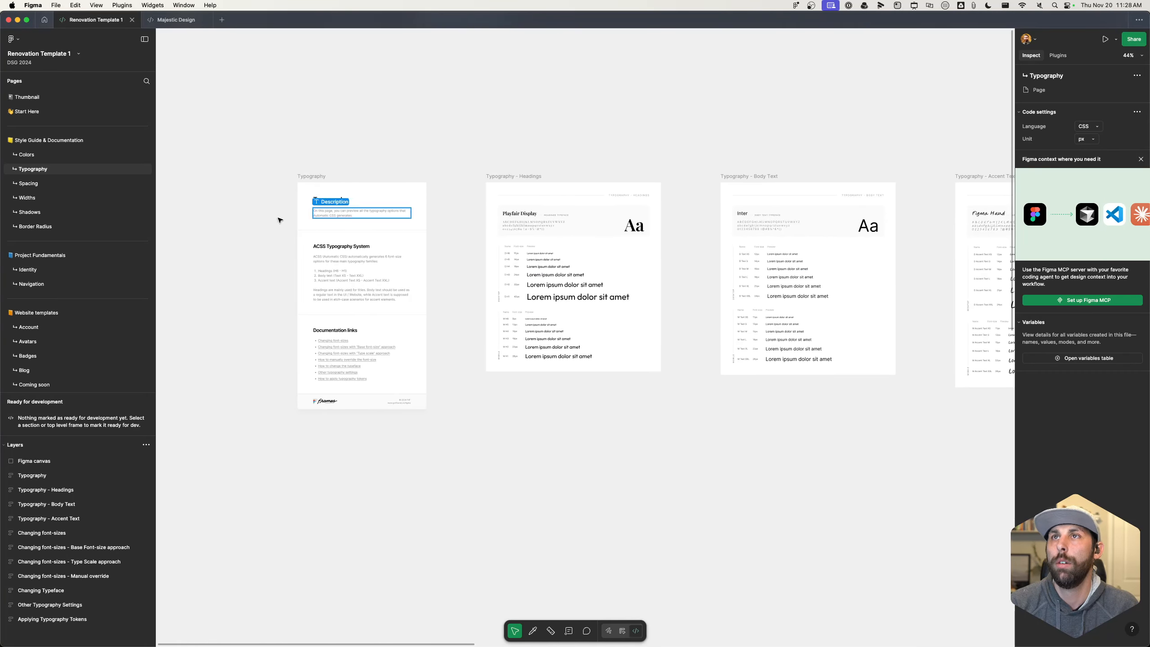
pyautogui.hscroll(13, 688, 291)
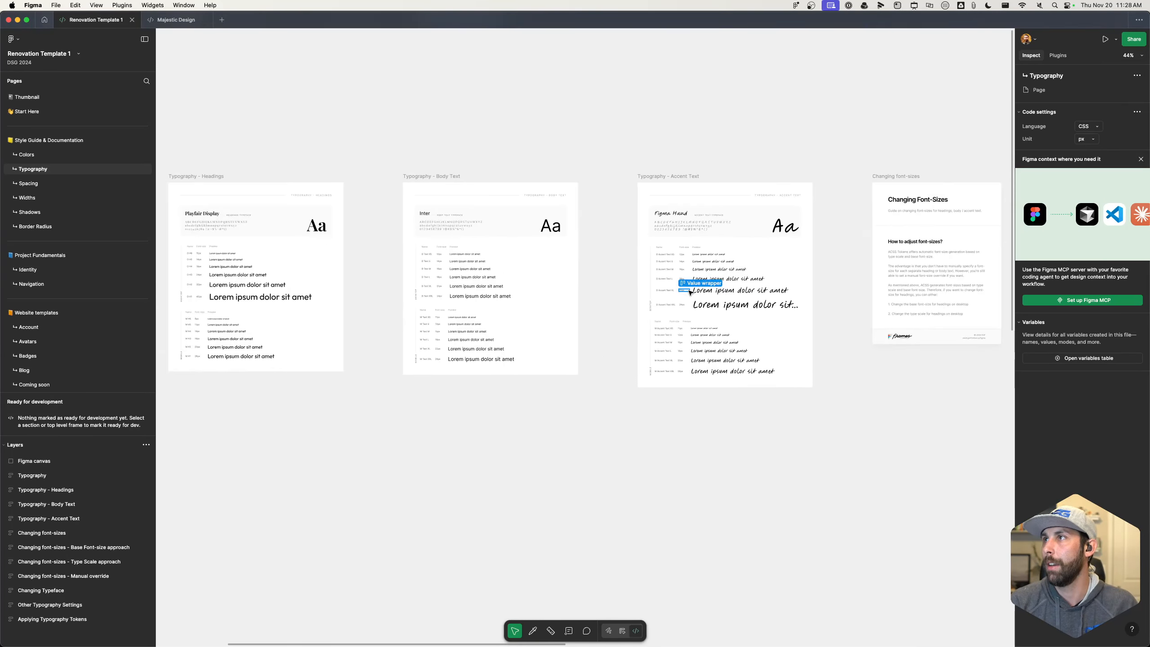
pyautogui.hscroll(7, 688, 291)
pyautogui.hscroll(-20, 689, 291)
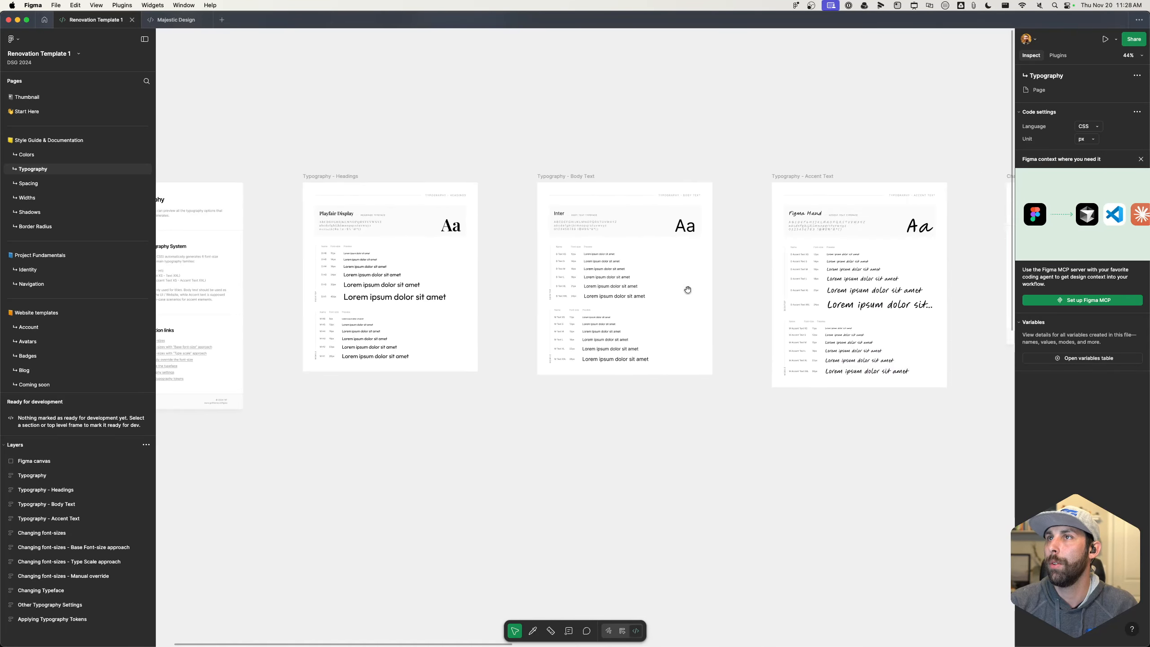
pyautogui.hscroll(-3, 687, 289)
pyautogui.hscroll(4, 686, 290)
pyautogui.scroll(5, 645, 288)
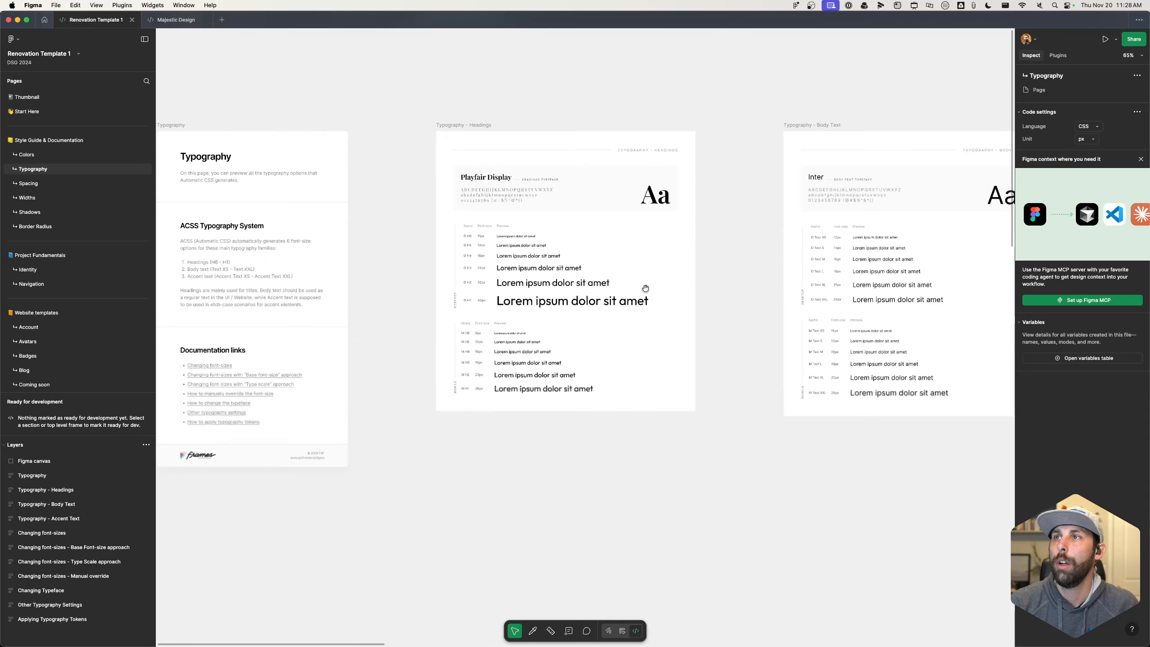
pyautogui.scroll(-3, 646, 288)
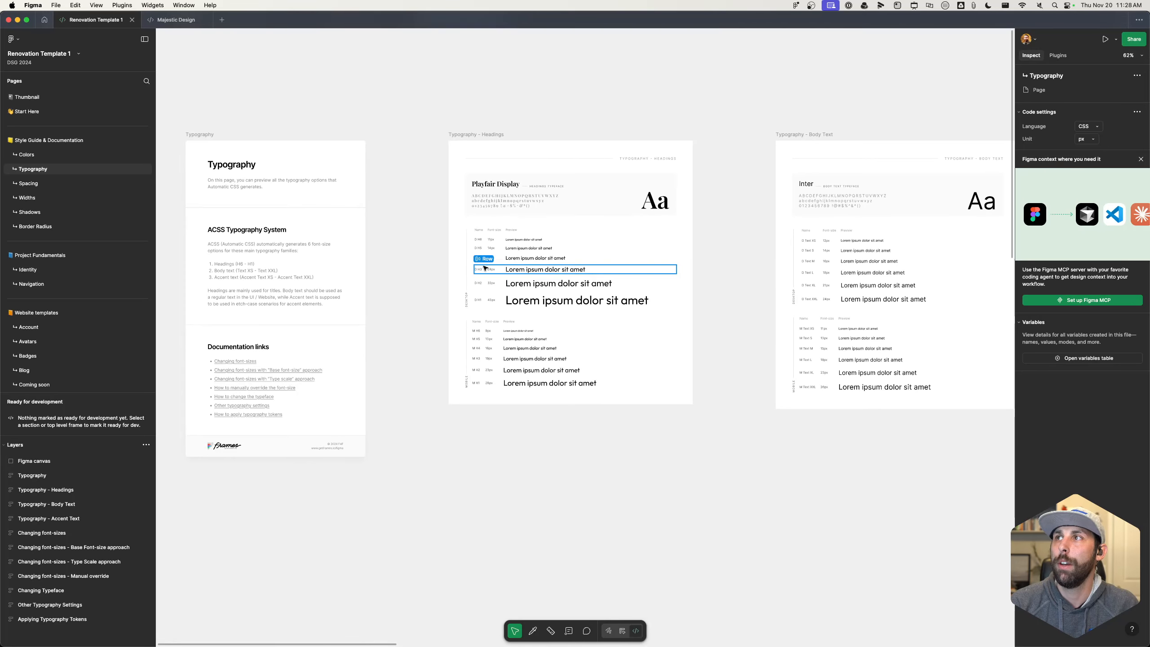
pyautogui.hscroll(6, 550, 264)
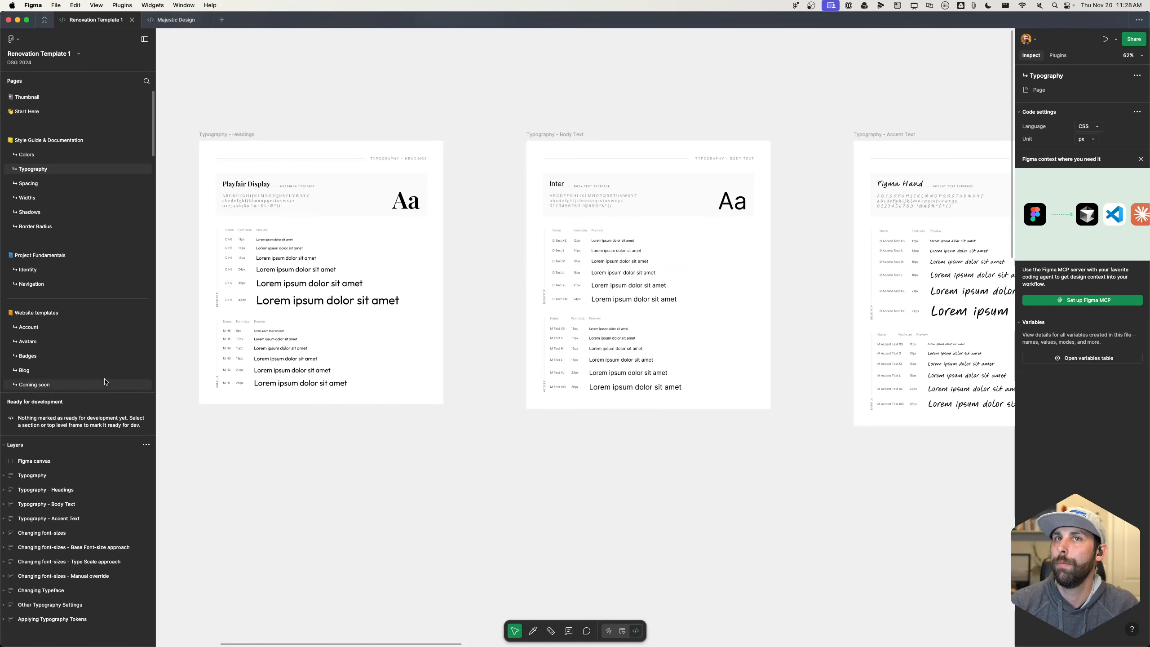
# Examine the standard and section spacing frames on the Spacing page of the Figma style guide
pyautogui.click(35, 183)
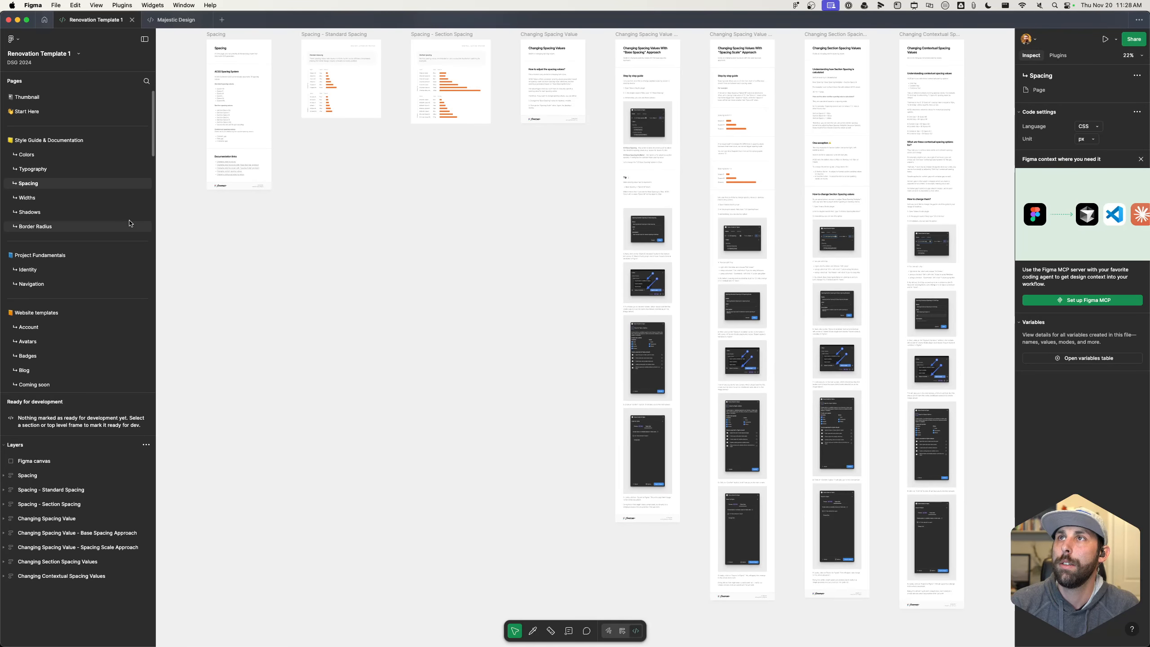
pyautogui.scroll(5, 453, 357)
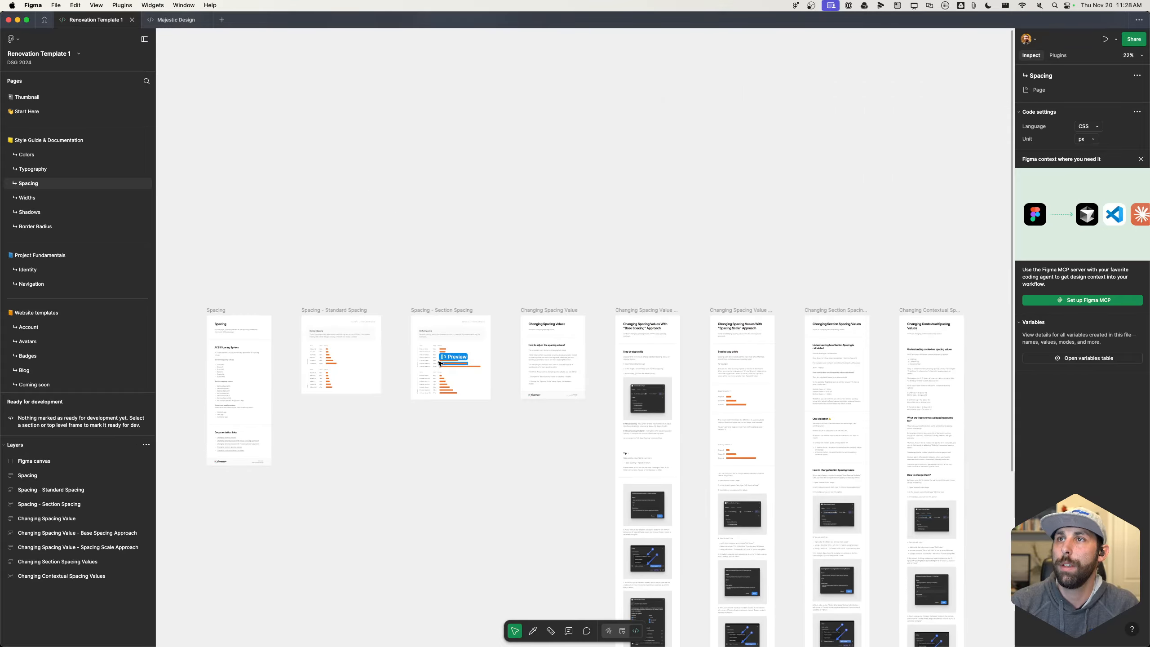
pyautogui.scroll(10, 439, 361)
pyautogui.scroll(-3, 439, 361)
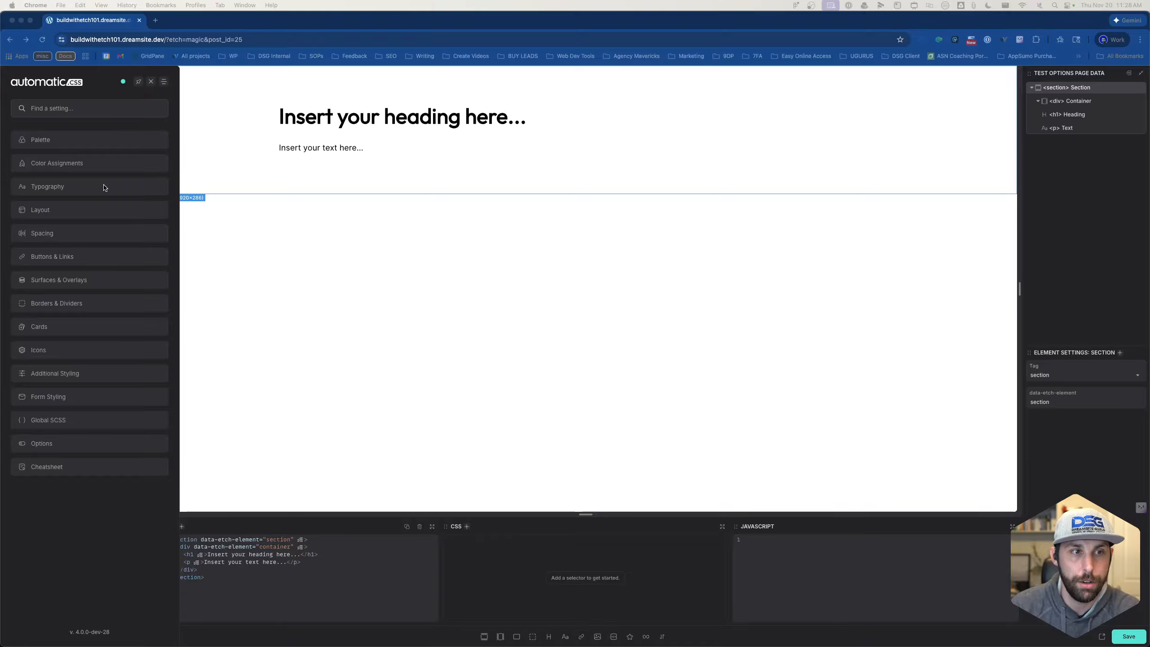
# Switch back to the Etch builder in Chrome and review the Section Spacing options in the Automatic.css Spacing settings
pyautogui.click(54, 234)
pyautogui.click(60, 150)
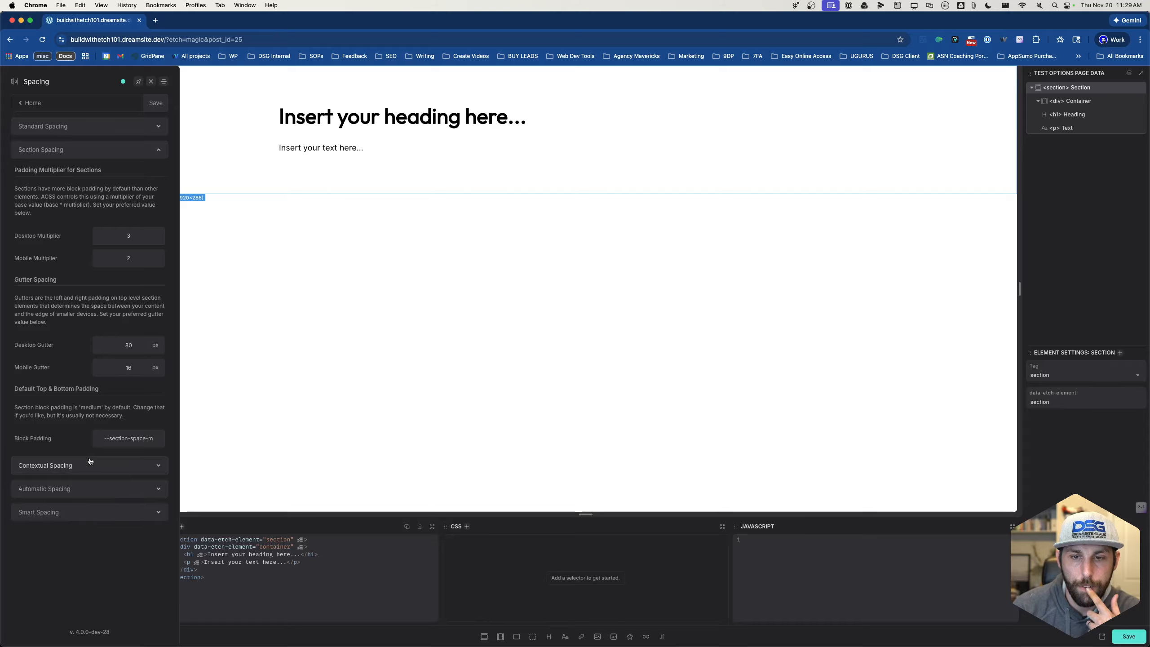
pyautogui.click(46, 148)
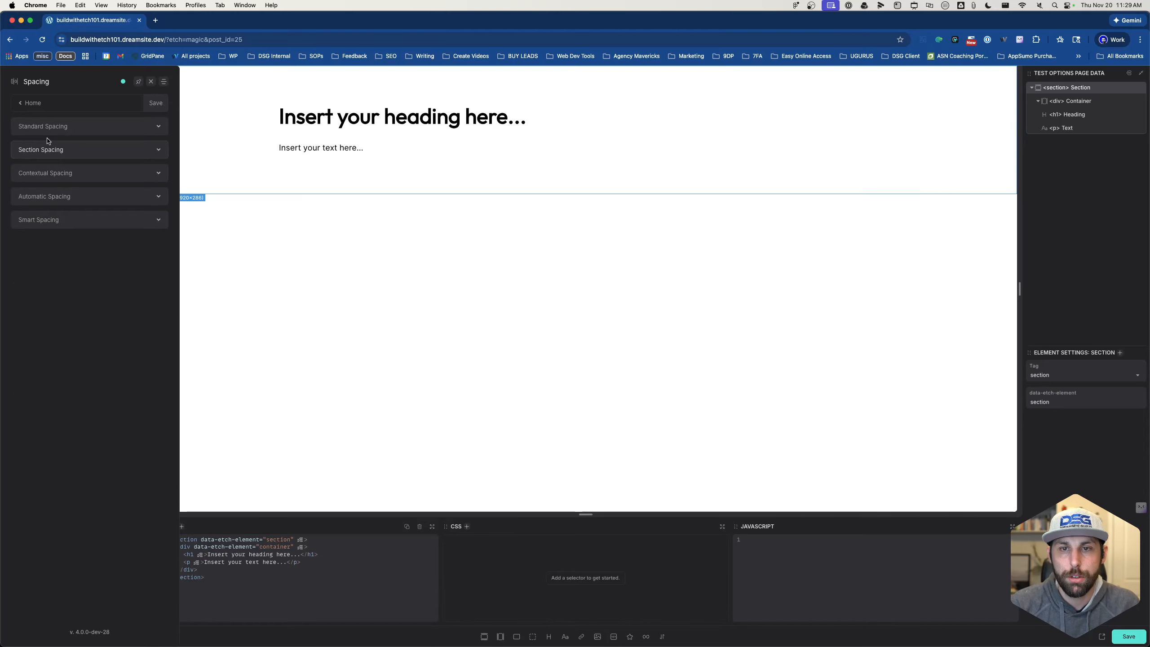
# Compare the Standard Spacing options in Automatic.css with the Standard Spacing frame in the Figma style guide
pyautogui.click(82, 130)
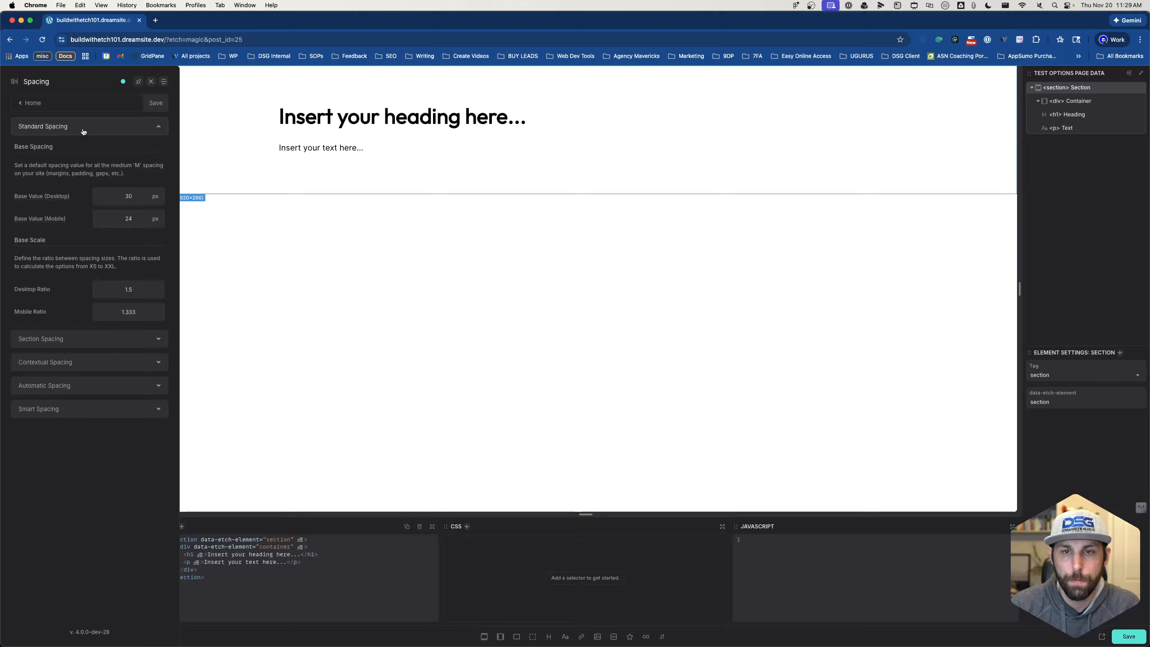
pyautogui.click(83, 131)
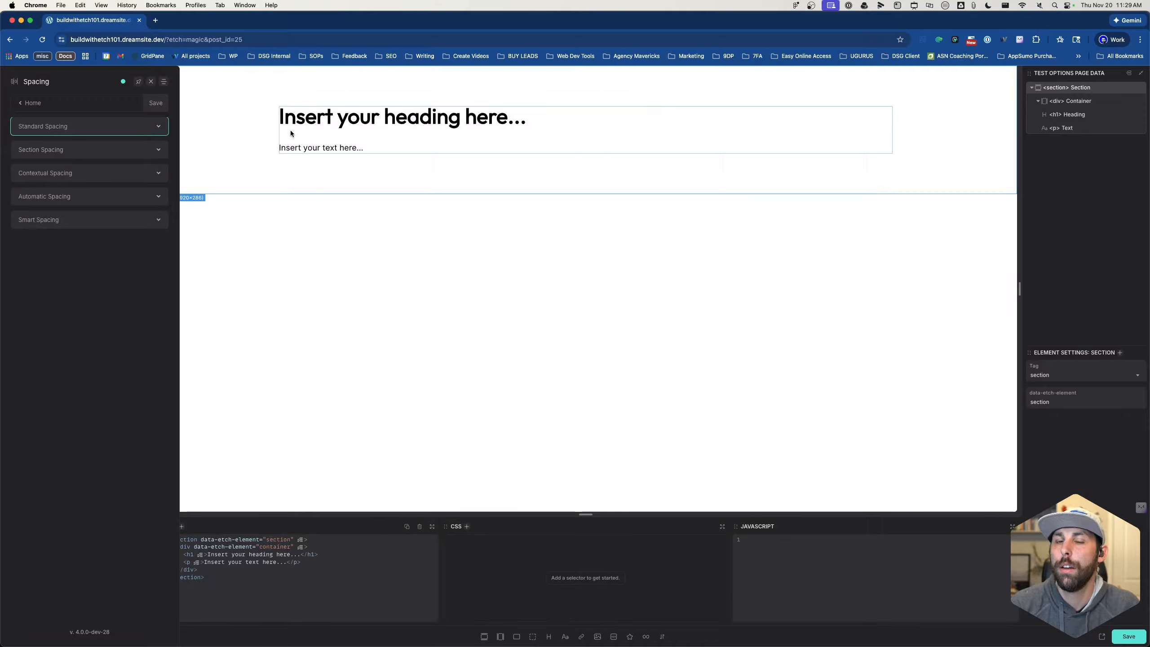
pyautogui.click(99, 128)
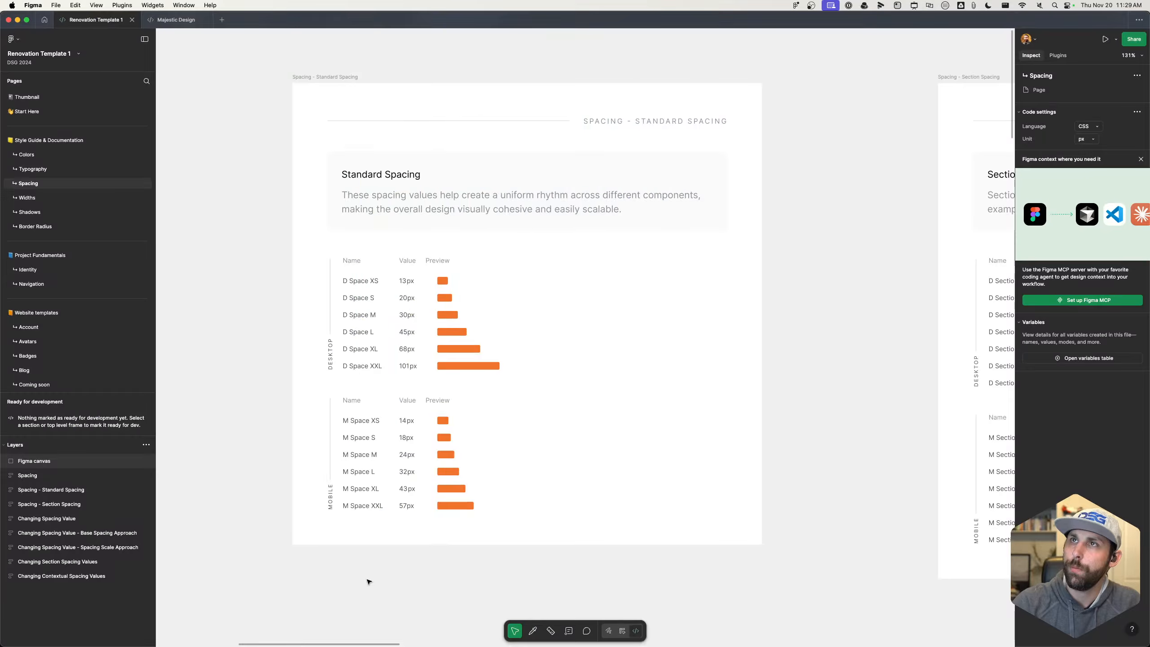
pyautogui.scroll(2, 499, 317)
pyautogui.scroll(-2, 443, 315)
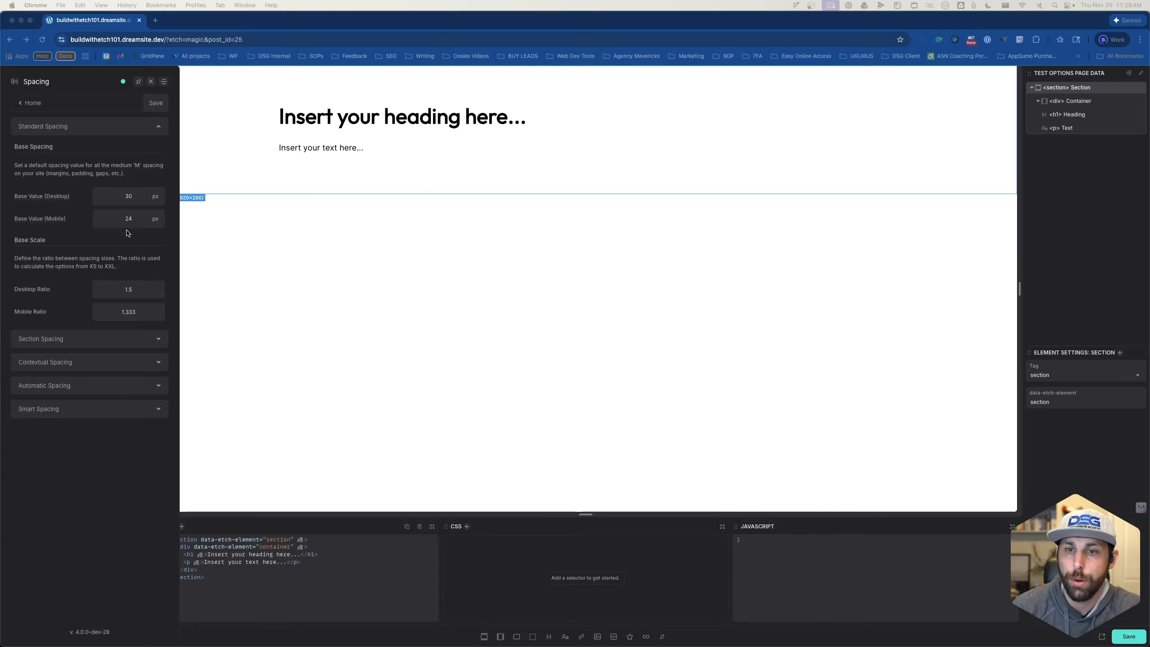
# Review the Section, Contextual, Automatic and Smart Spacing options in Automatic.css, finishing at the settings overview
pyautogui.click(106, 340)
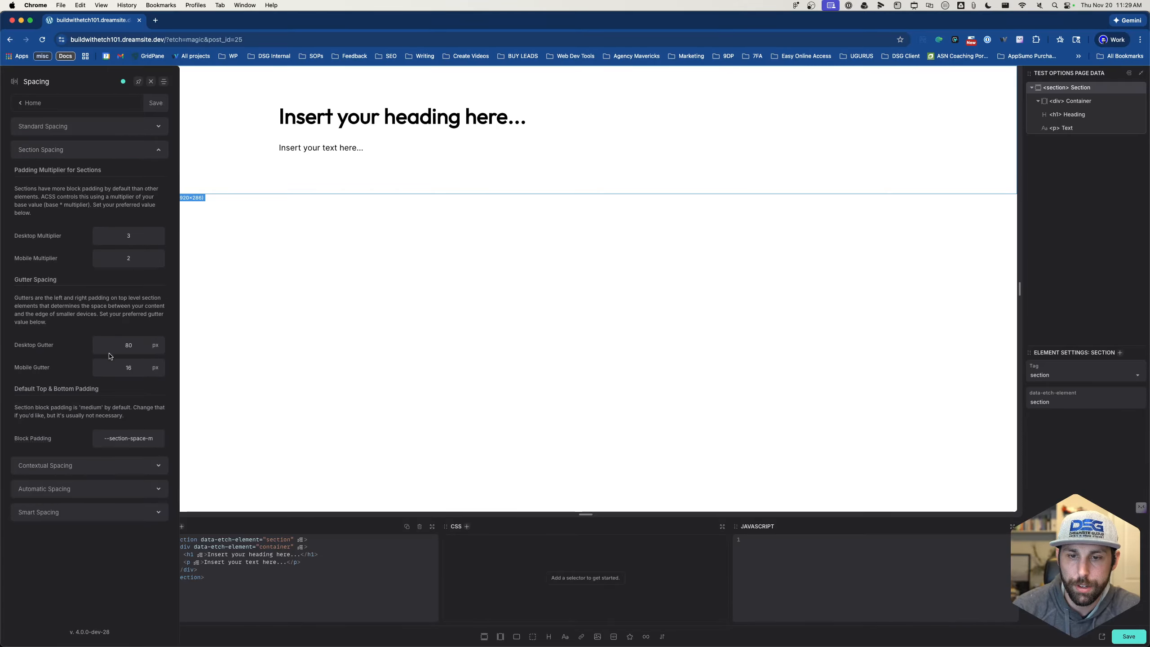
pyautogui.click(104, 464)
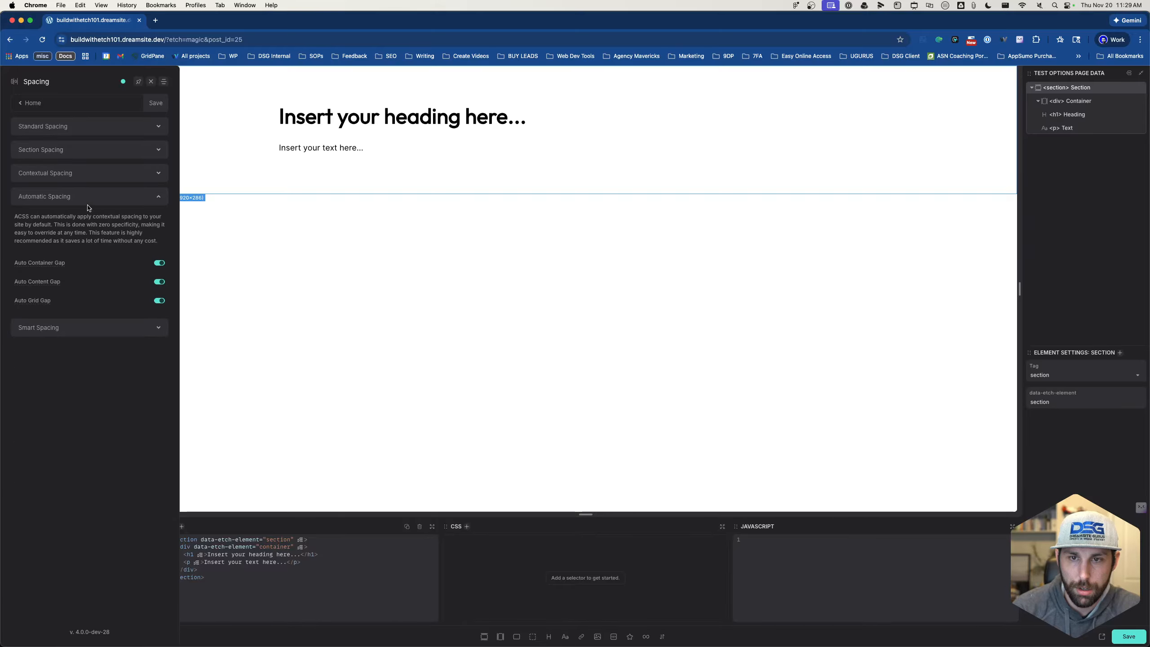
pyautogui.click(108, 331)
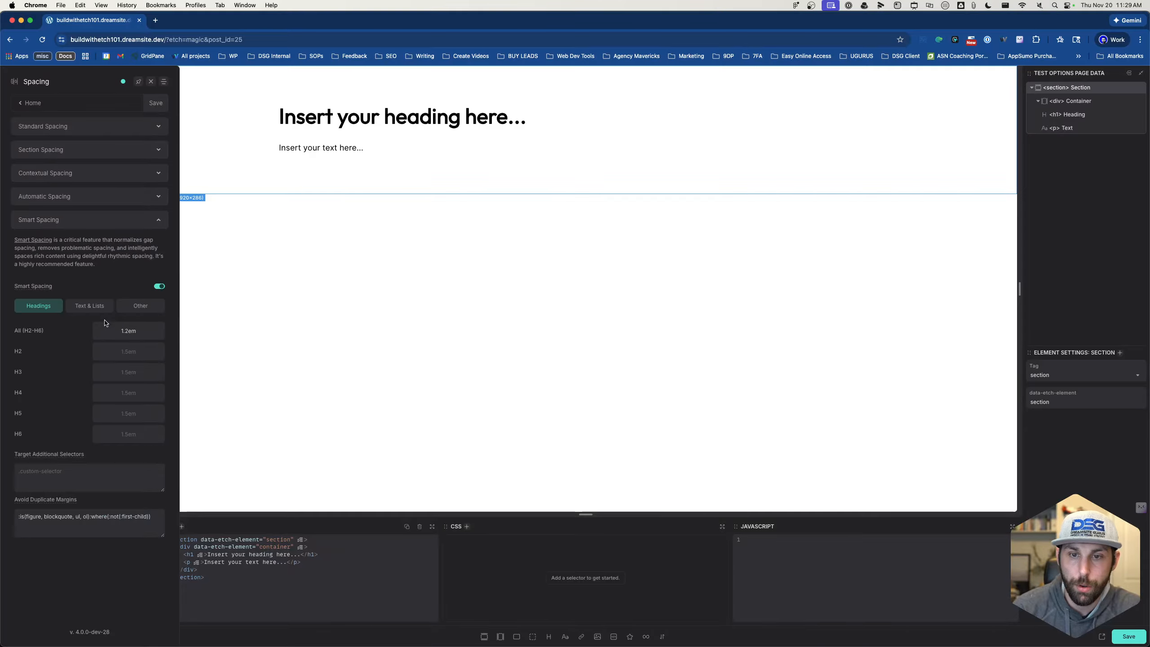
pyautogui.click(26, 103)
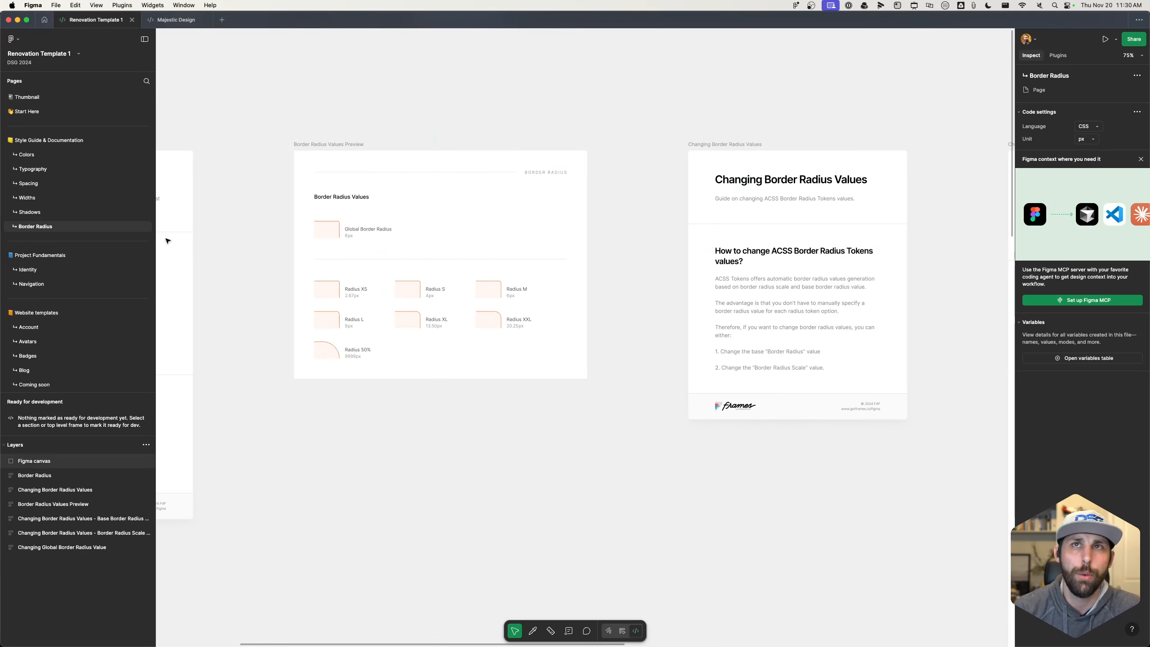
# In Figma, open the Final design page of Renovation Template 1 and examine the Konstrukt homepage design
pyautogui.scroll(-1, 54, 223)
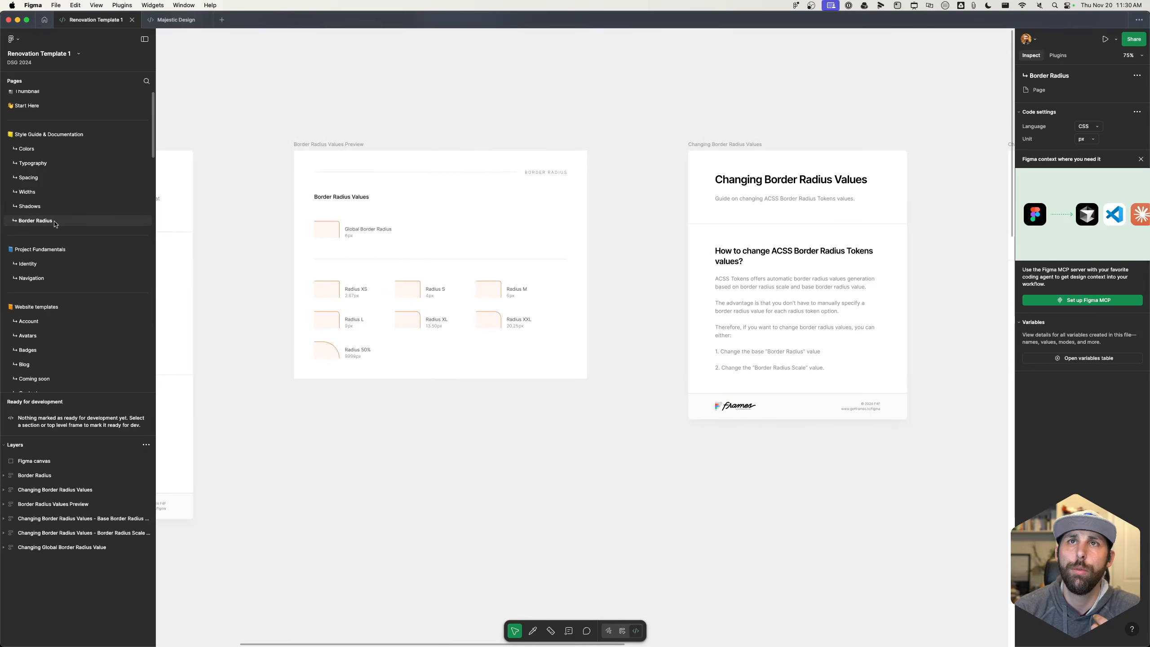
pyautogui.scroll(-15, 97, 353)
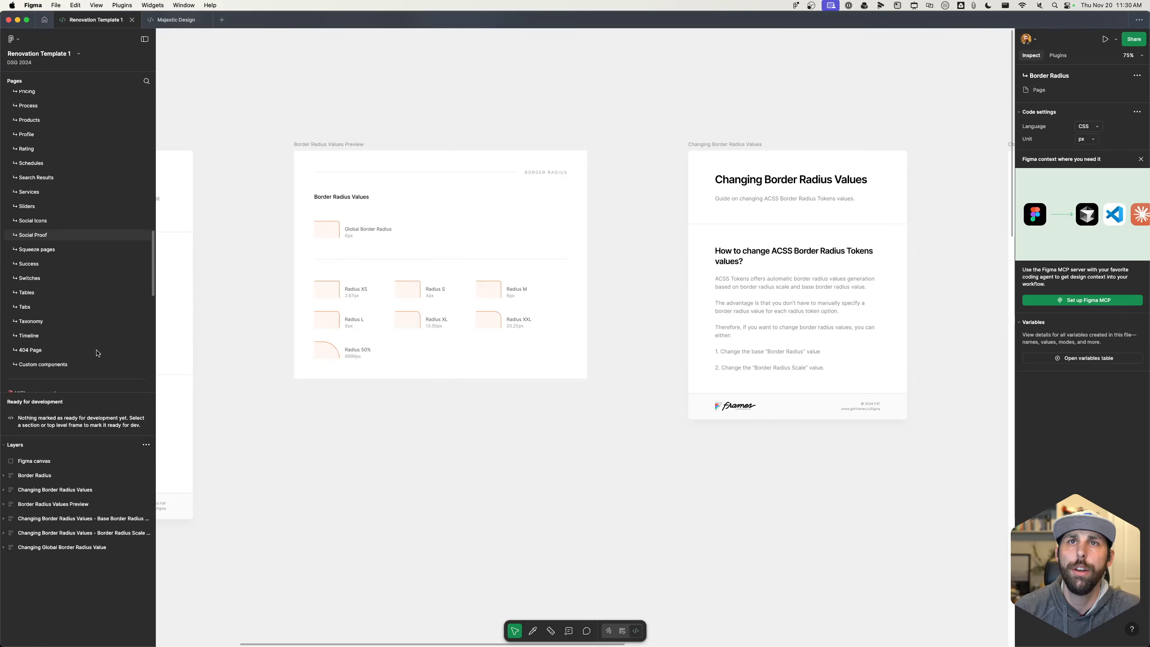
pyautogui.scroll(-10, 97, 353)
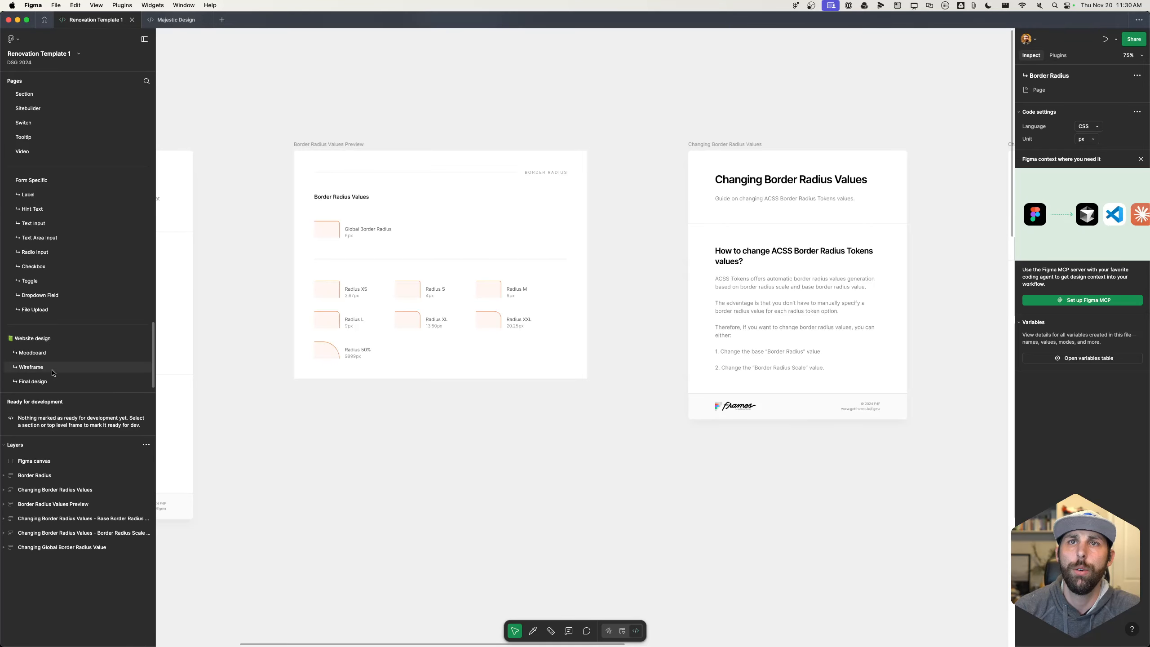
pyautogui.click(48, 381)
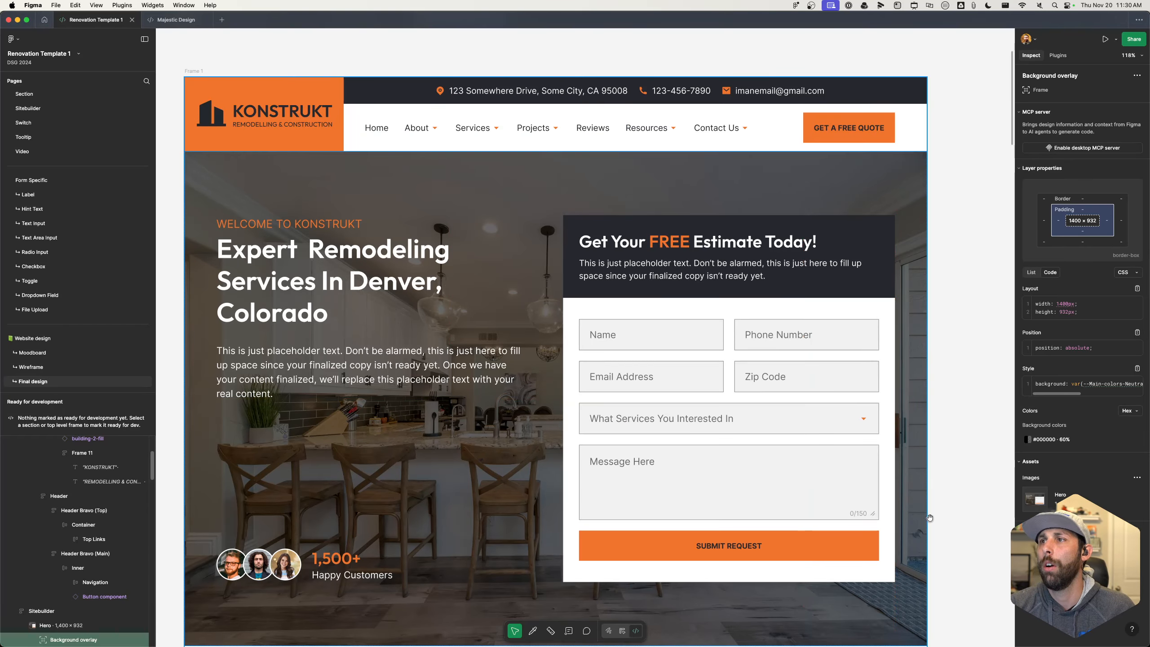
pyautogui.scroll(-12, 930, 518)
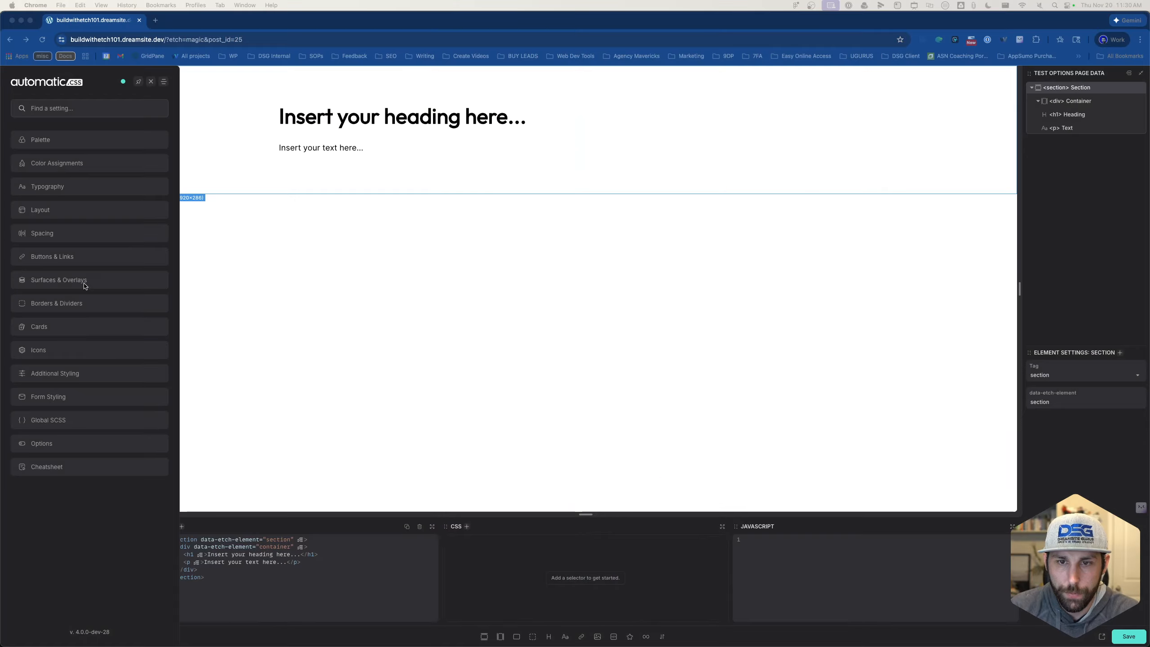
# In the Automatic.css Borders & Dividers settings, set the default border radius to 0 and save
pyautogui.click(46, 303)
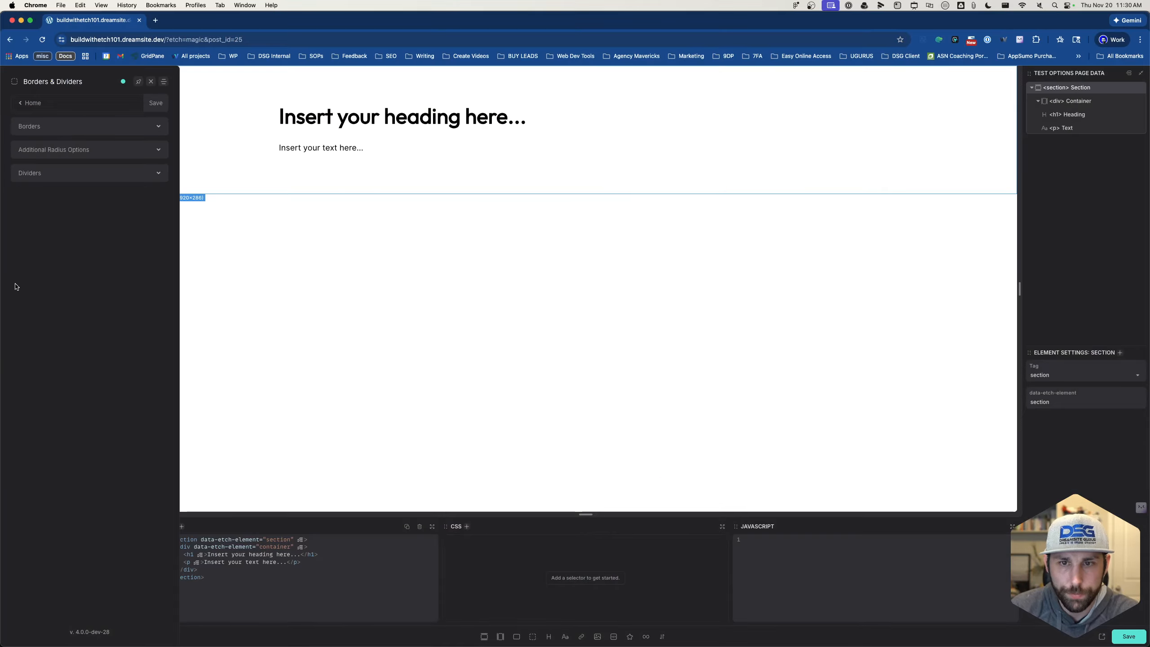
pyautogui.click(71, 126)
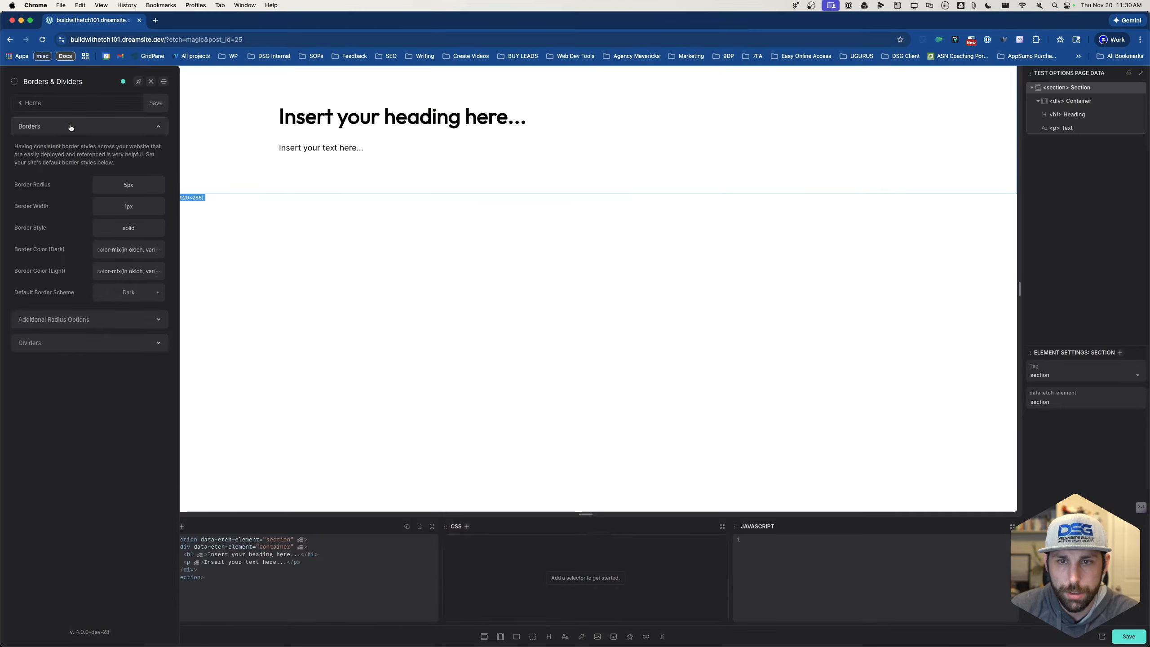
pyautogui.click(128, 185)
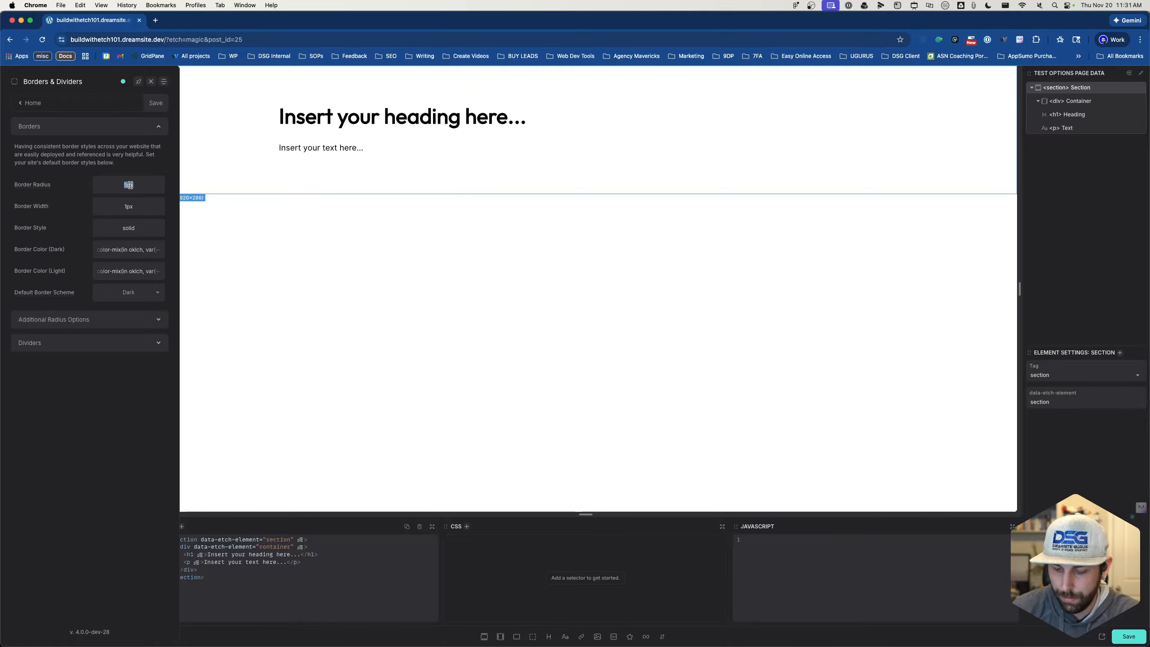
pyautogui.write('0')
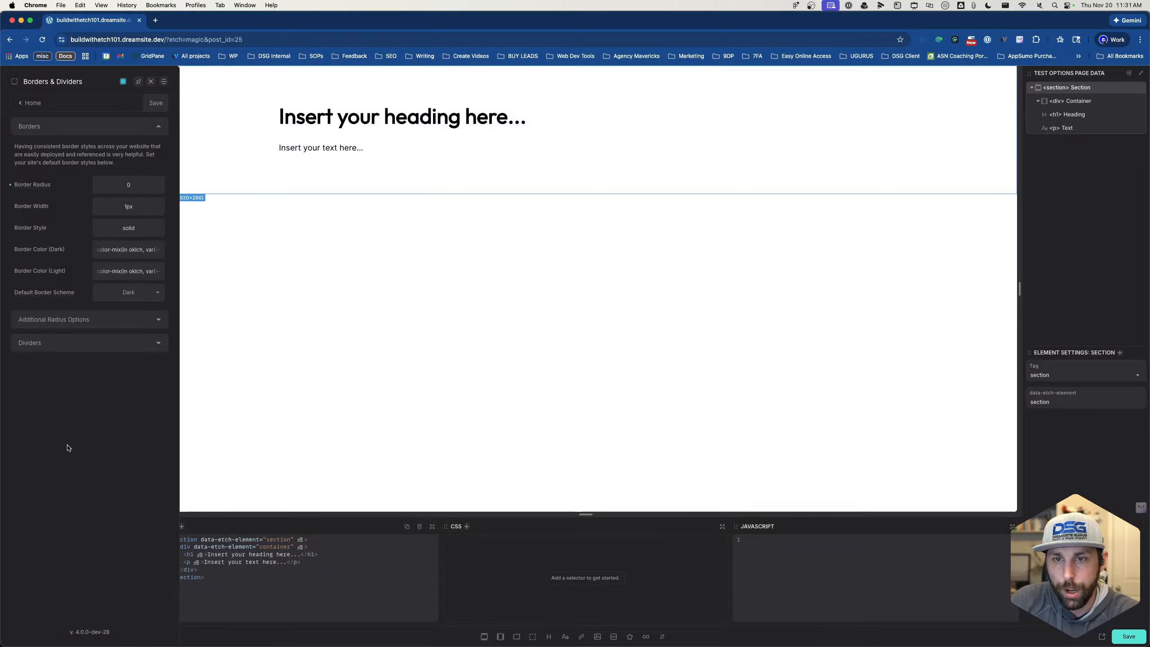
pyautogui.click(156, 104)
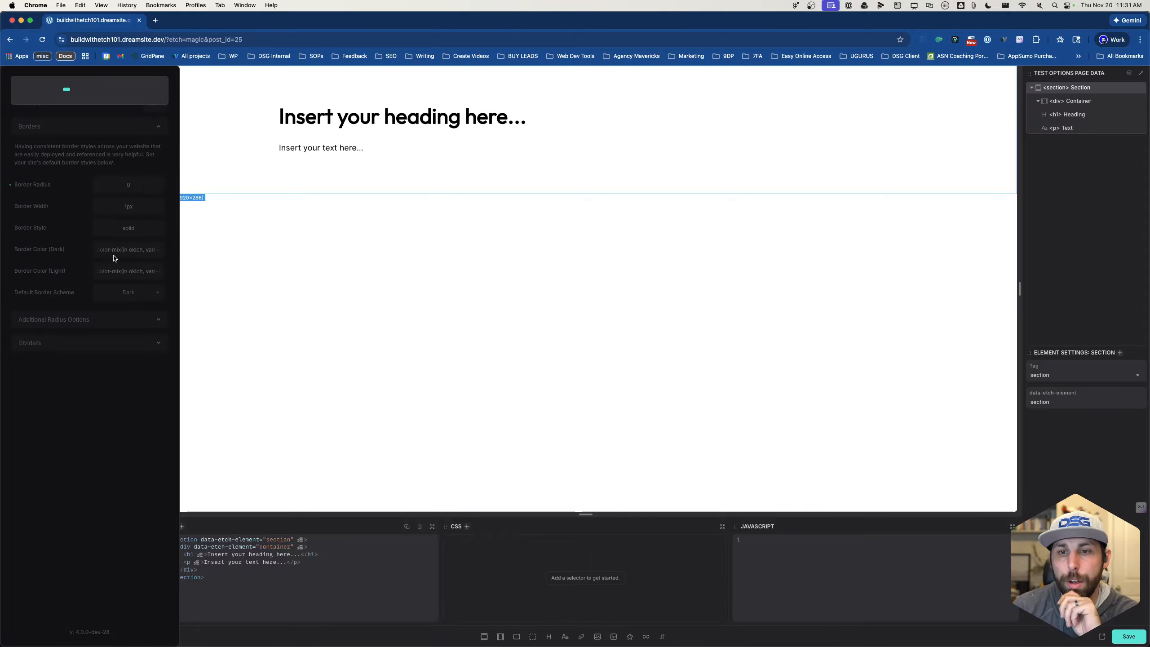
# Turn off Add Radius Automatically, set the default Border Radius to 6px, and save the settings
pyautogui.click(124, 321)
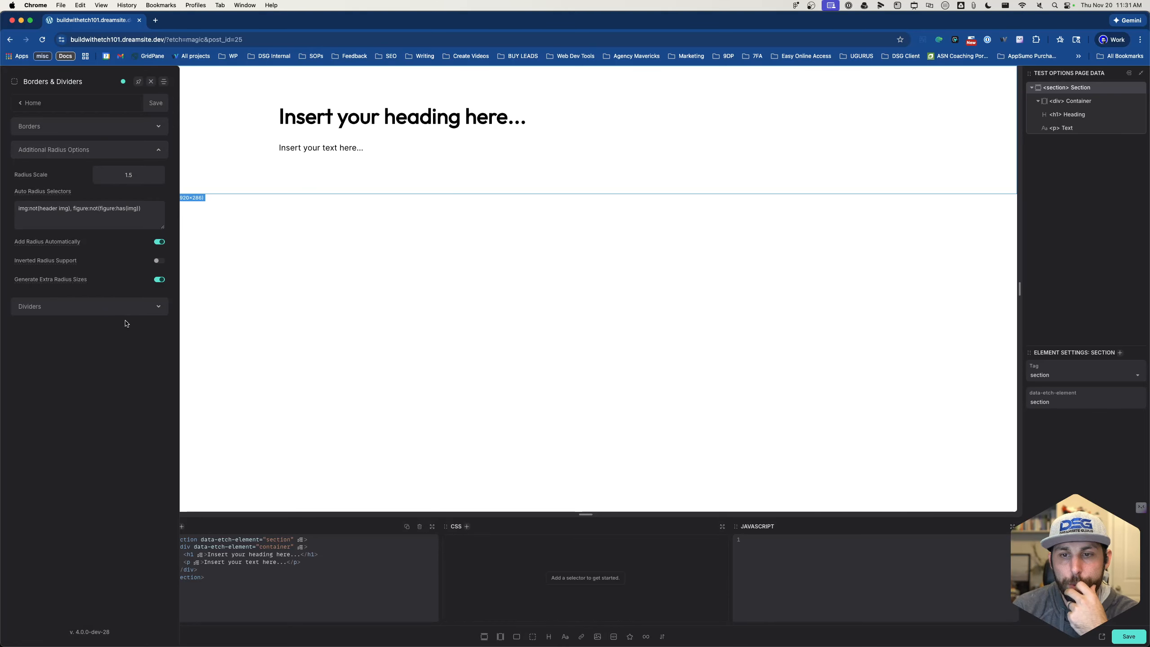
pyautogui.moveTo(78, 245)
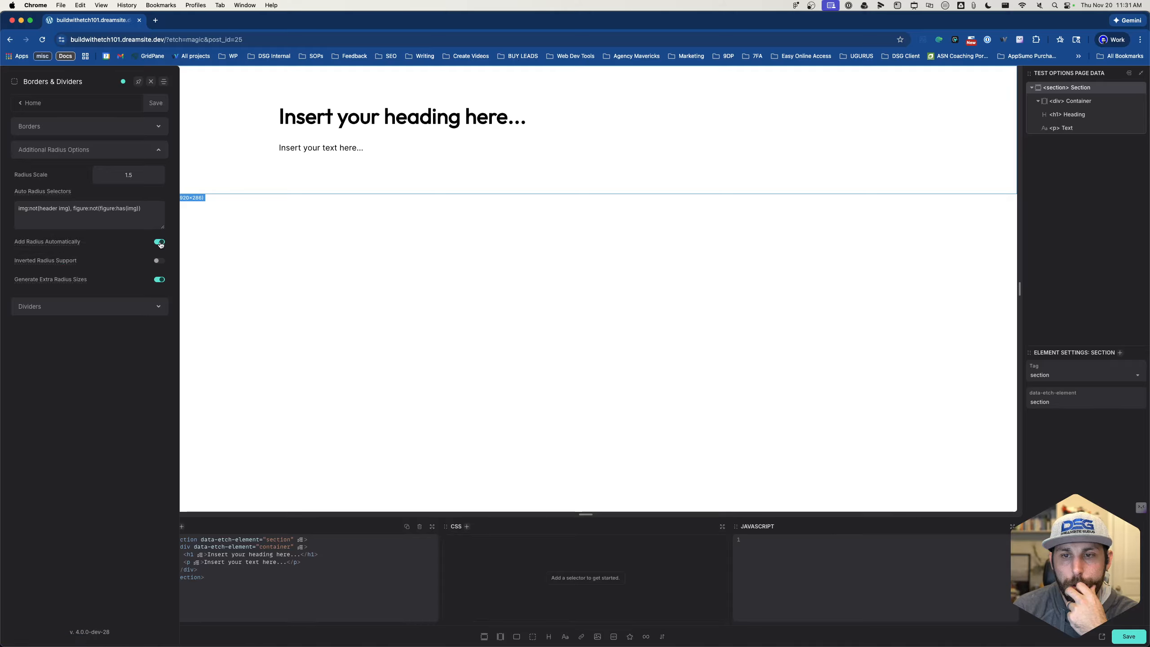
pyautogui.click(160, 242)
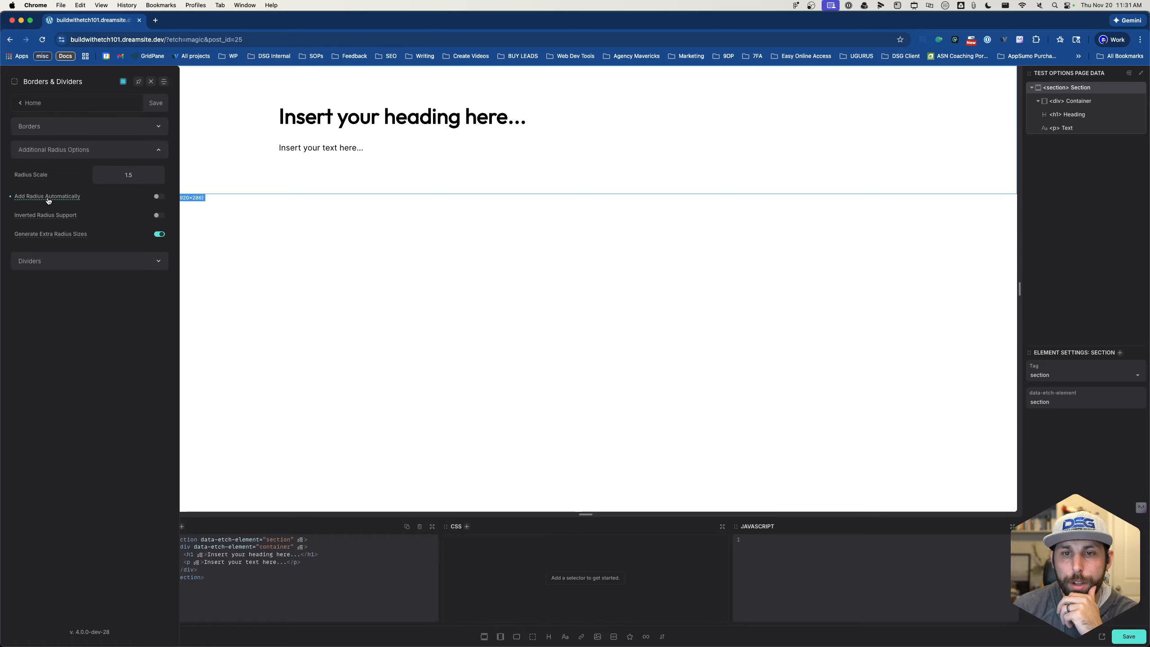
pyautogui.click(141, 129)
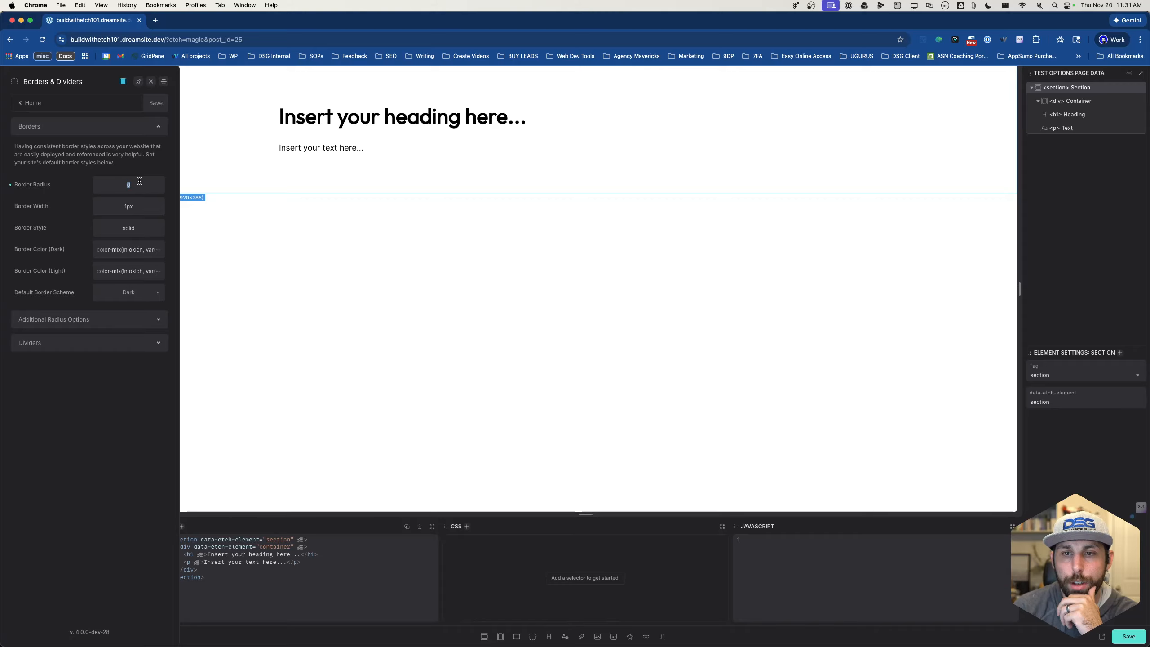
pyautogui.write('6px')
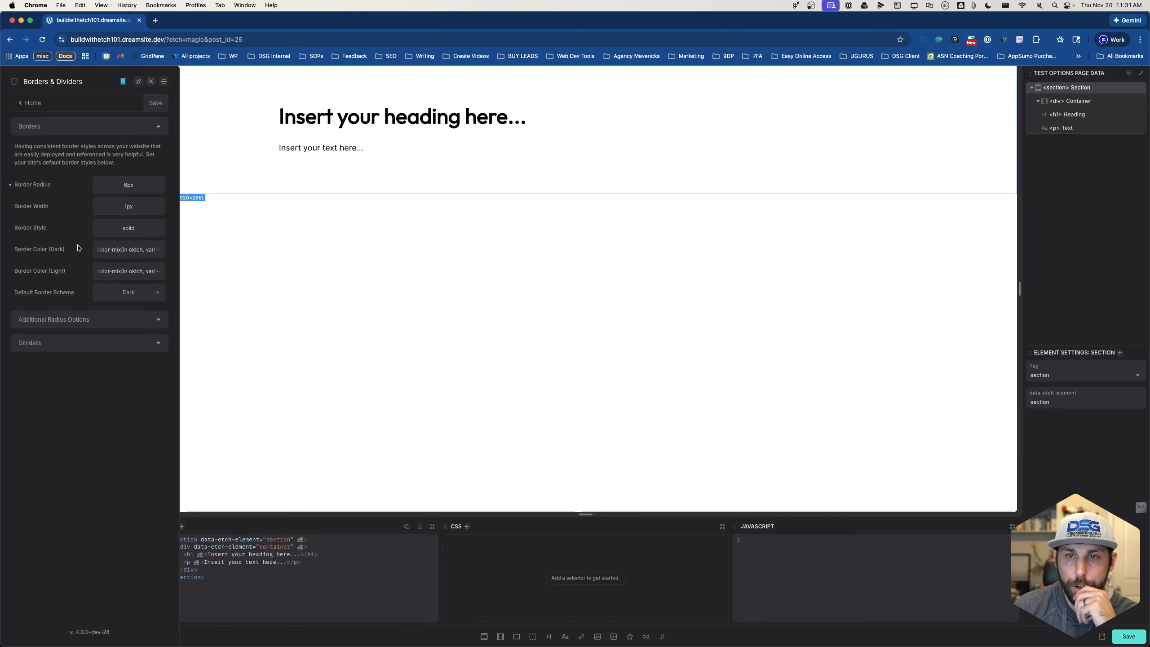
pyautogui.click(150, 108)
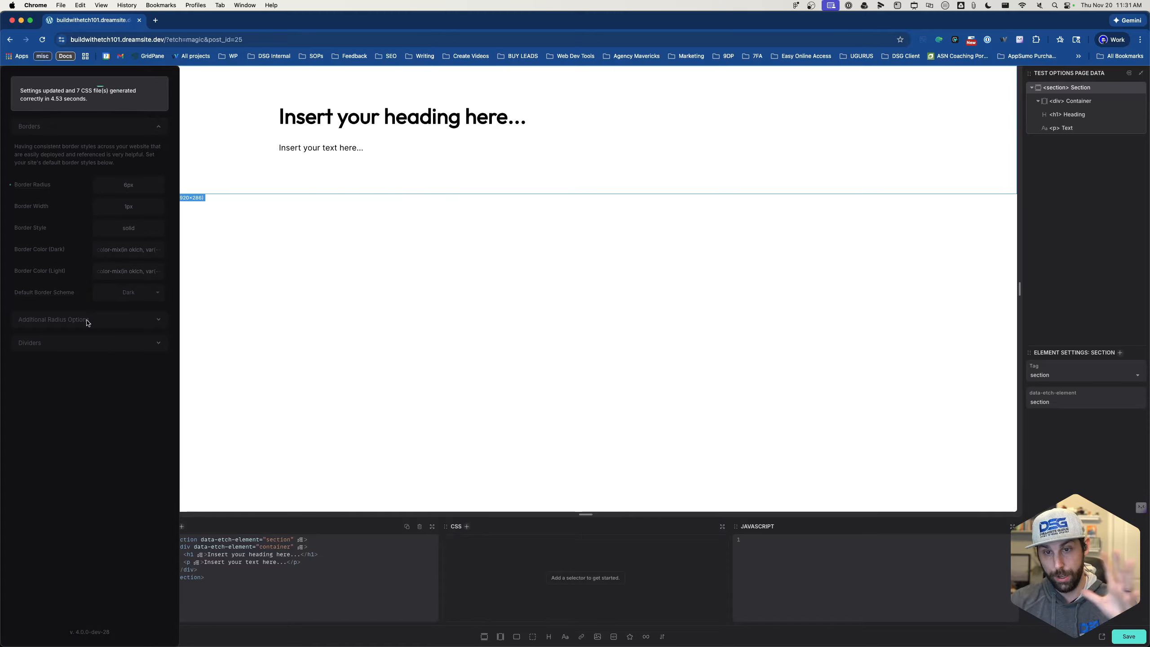
# Review the Dividers options and return to the Automatic.css settings overview
pyautogui.click(86, 343)
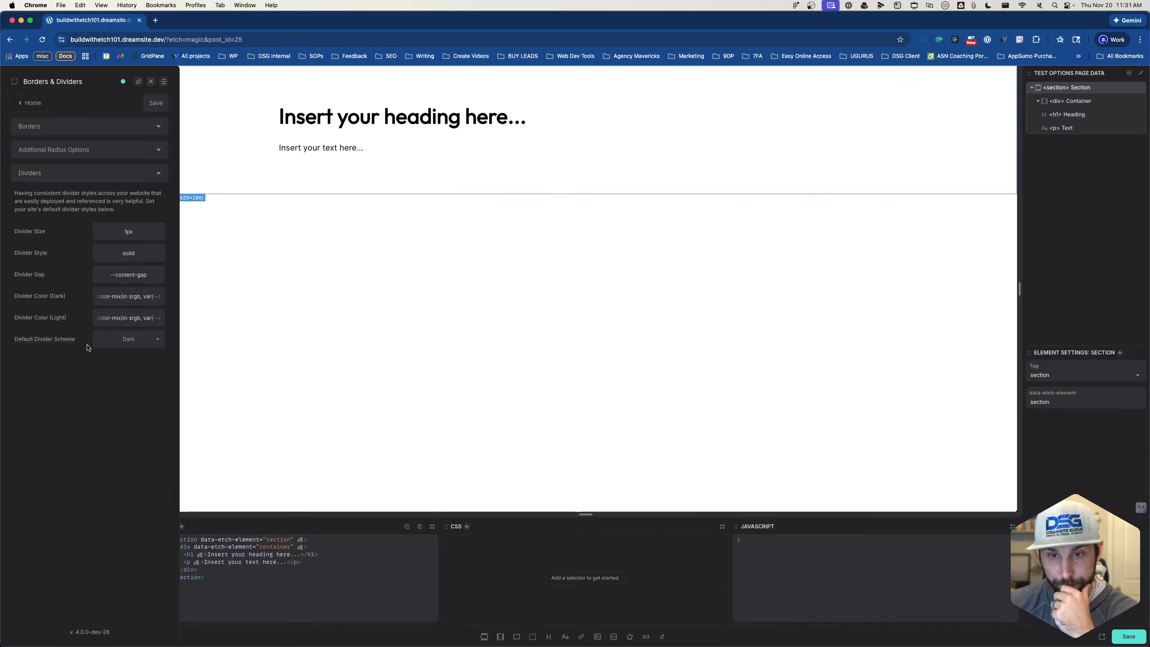
pyautogui.click(41, 108)
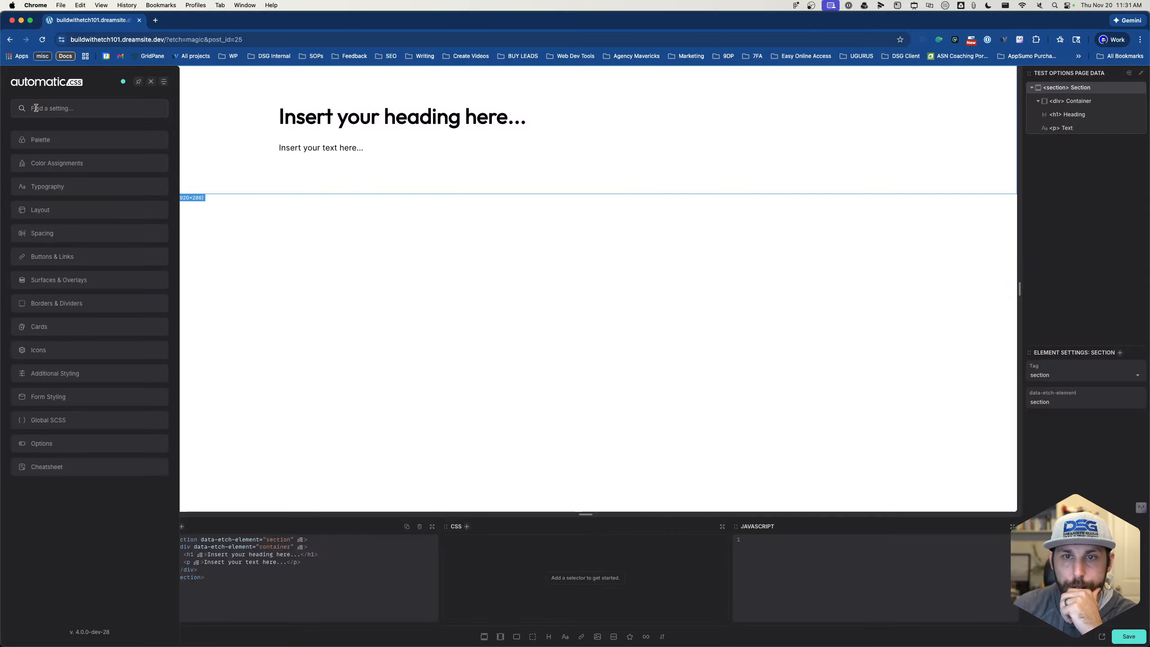
# Review the Layout settings for website dimensions, breakpoints, header, content grid, auto grid and boxed layout, finishing at the settings overview
pyautogui.click(45, 211)
pyautogui.click(69, 127)
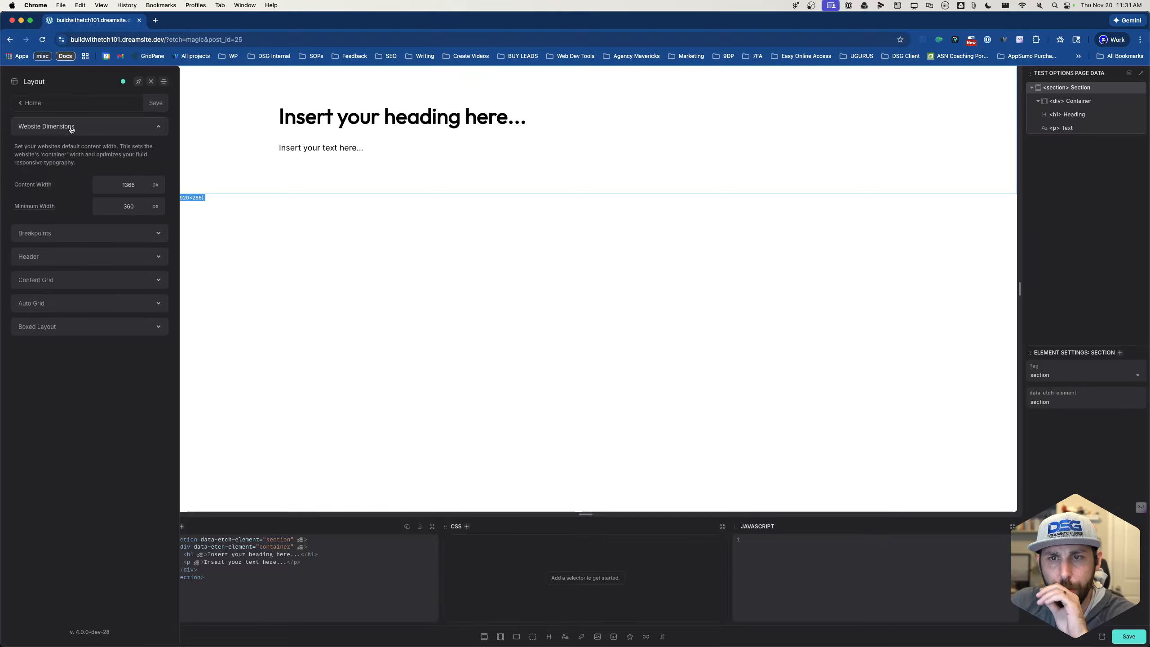
pyautogui.click(56, 231)
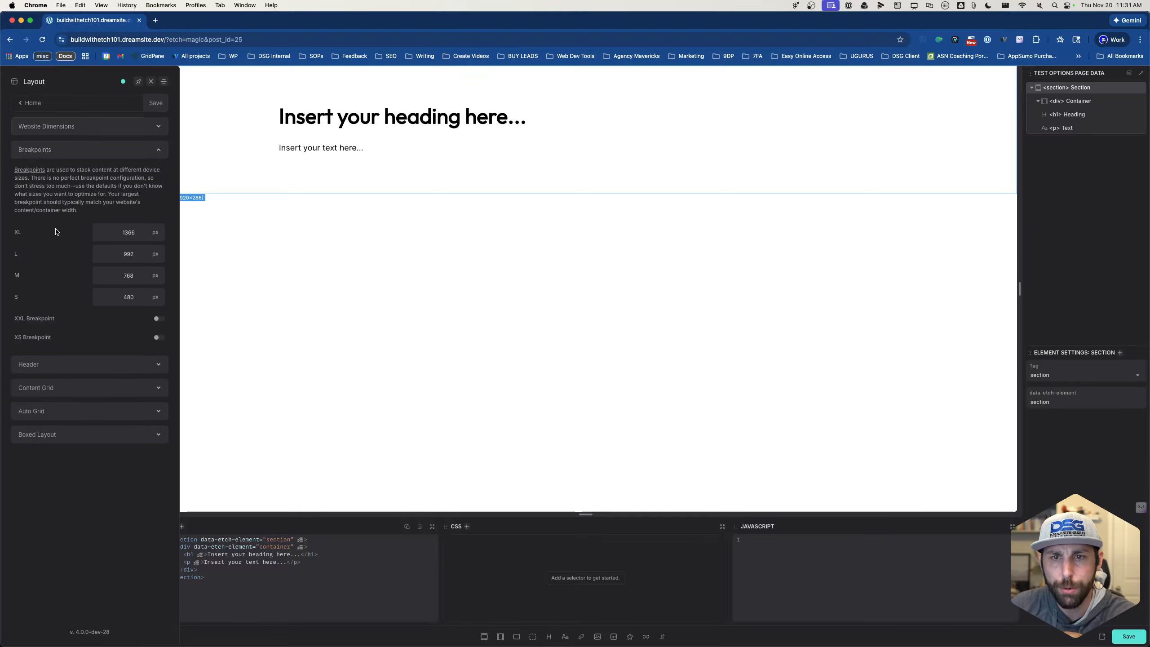
pyautogui.click(81, 151)
pyautogui.click(75, 174)
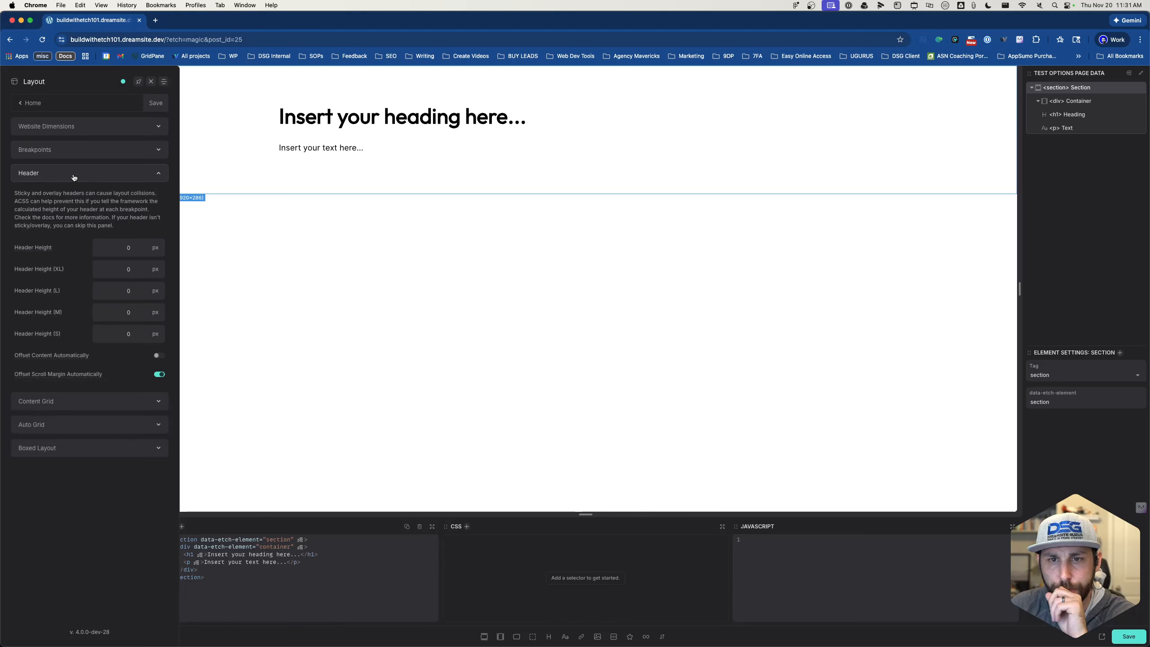
pyautogui.moveTo(14, 190); pyautogui.dragTo(130, 227)
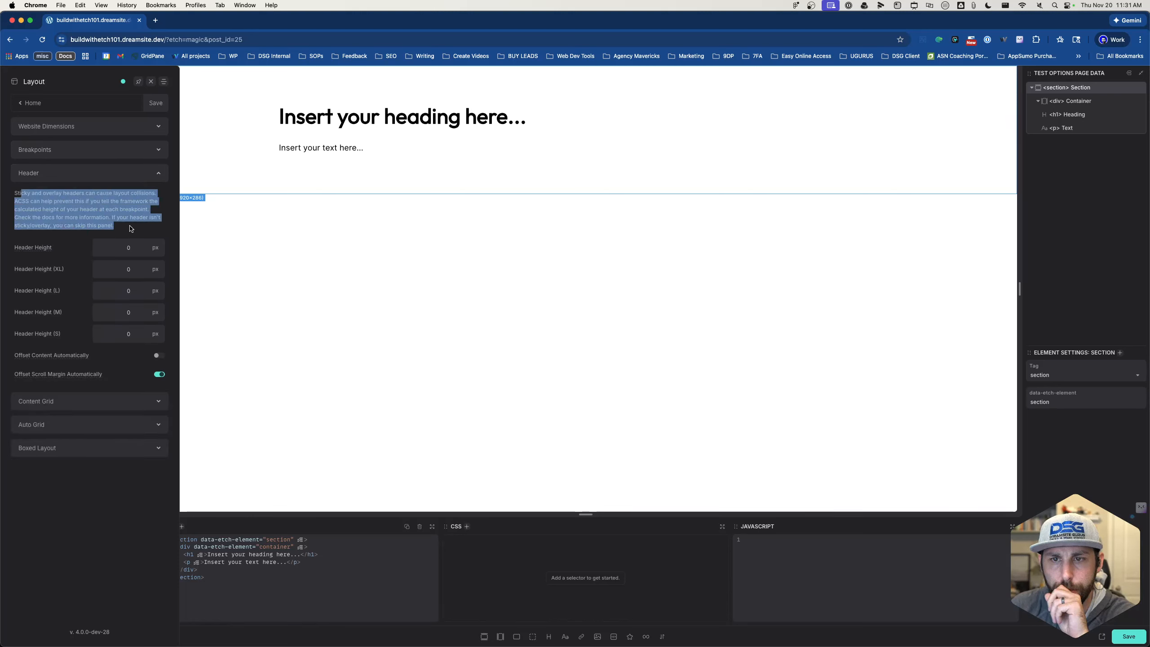
pyautogui.click(130, 228)
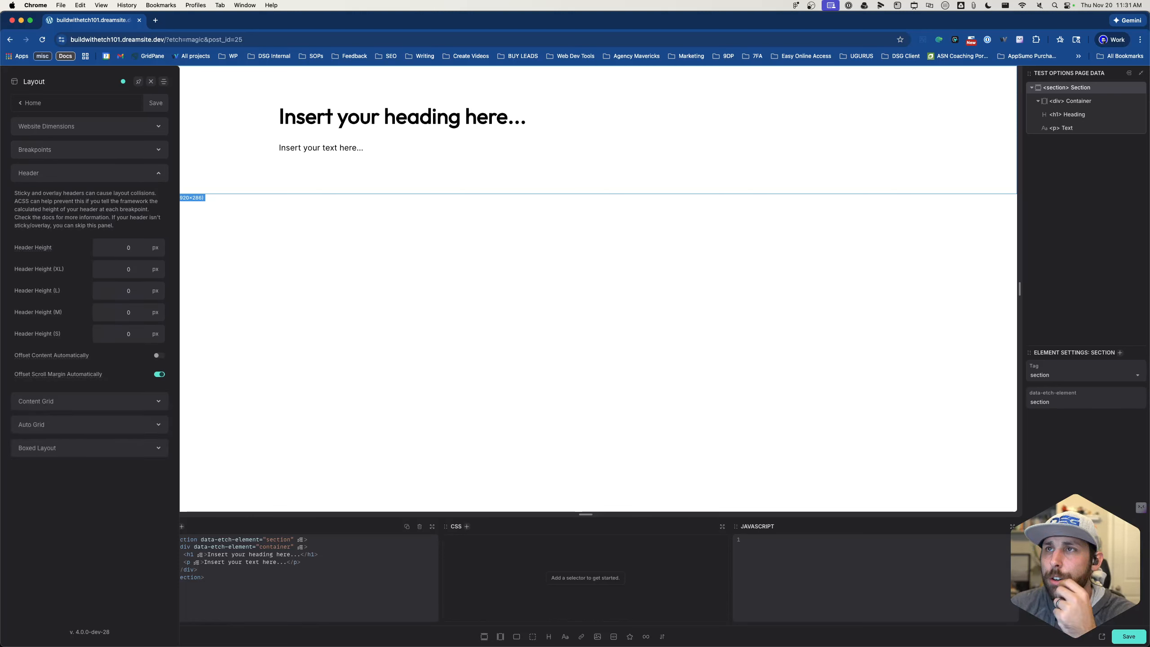
pyautogui.click(71, 407)
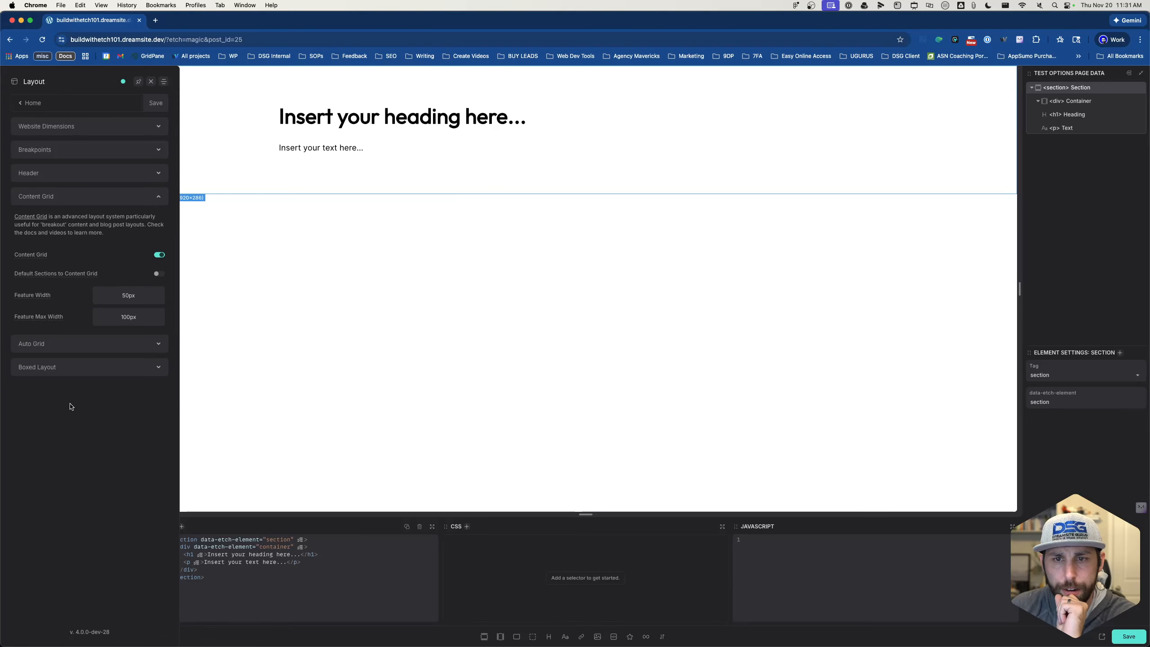
pyautogui.click(95, 347)
pyautogui.click(83, 375)
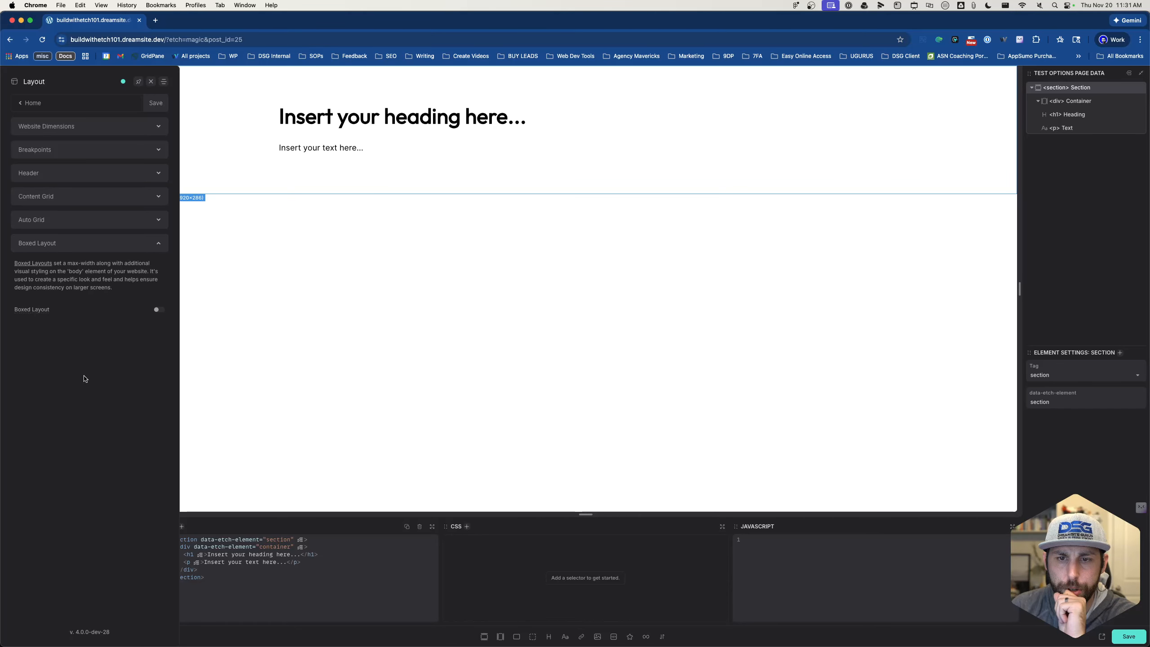
pyautogui.click(27, 104)
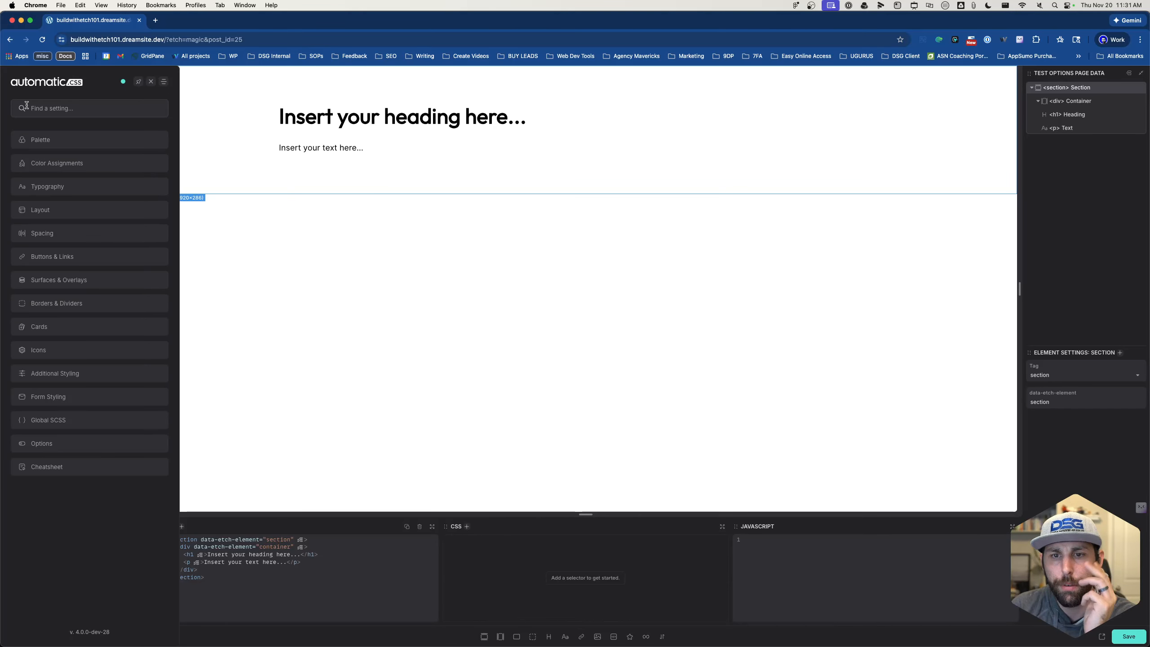
# Open the card Spacing settings, and switch to Figma to examine the Standard Spacing values on the style guide's Spacing page
pyautogui.click(97, 327)
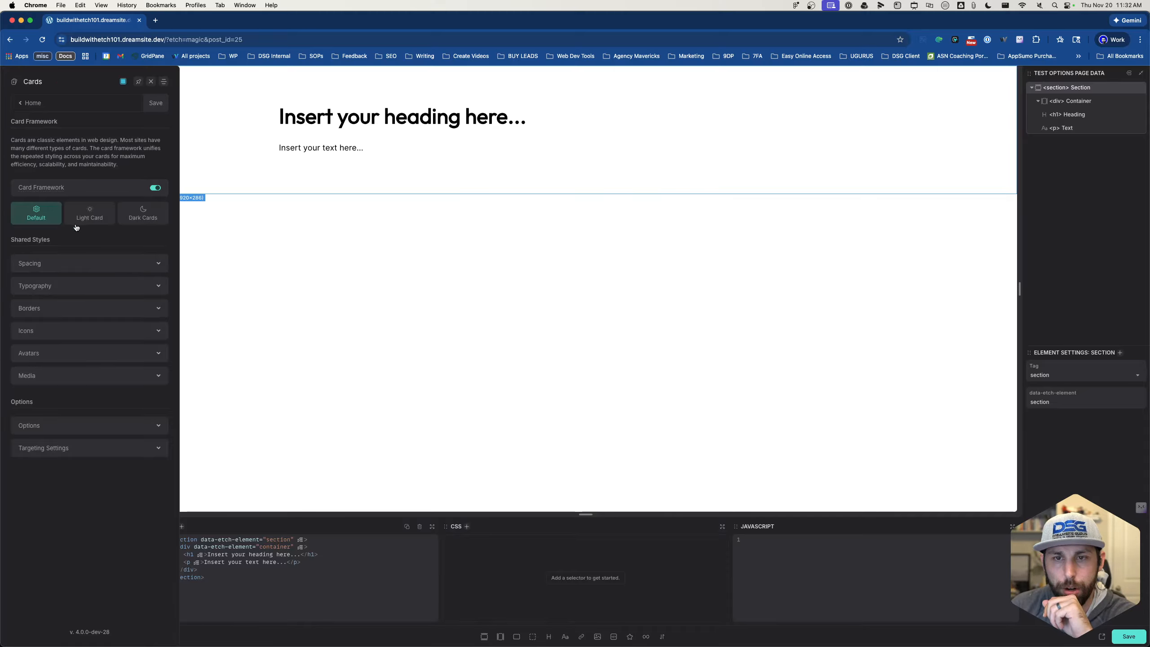
pyautogui.click(120, 269)
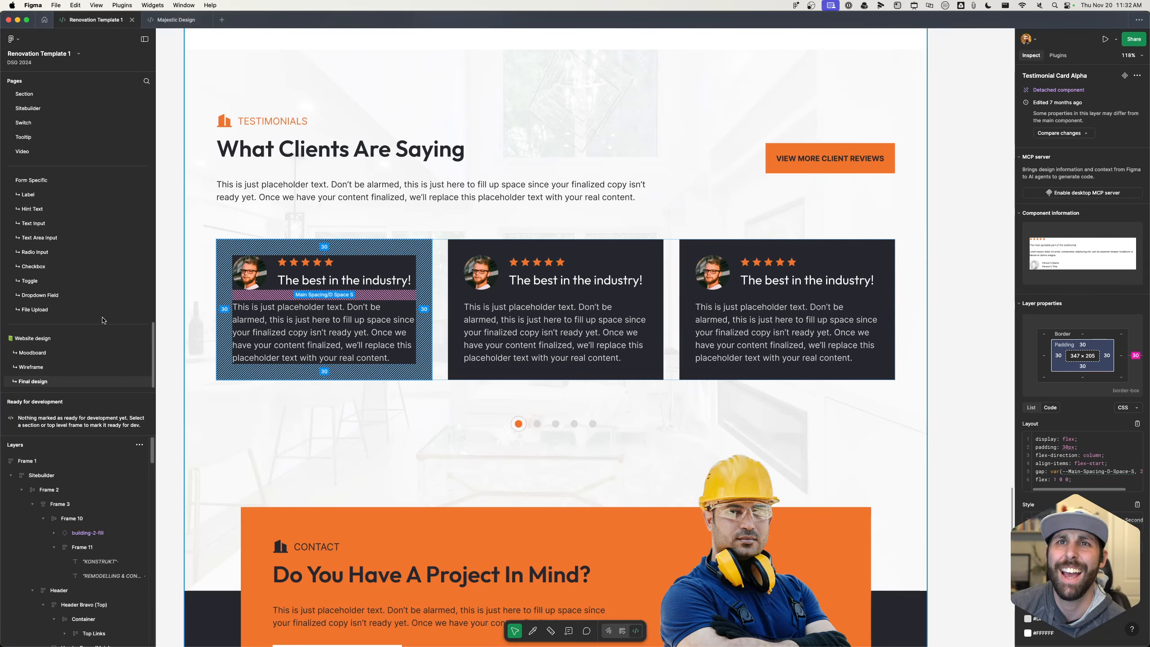
pyautogui.scroll(10, 103, 320)
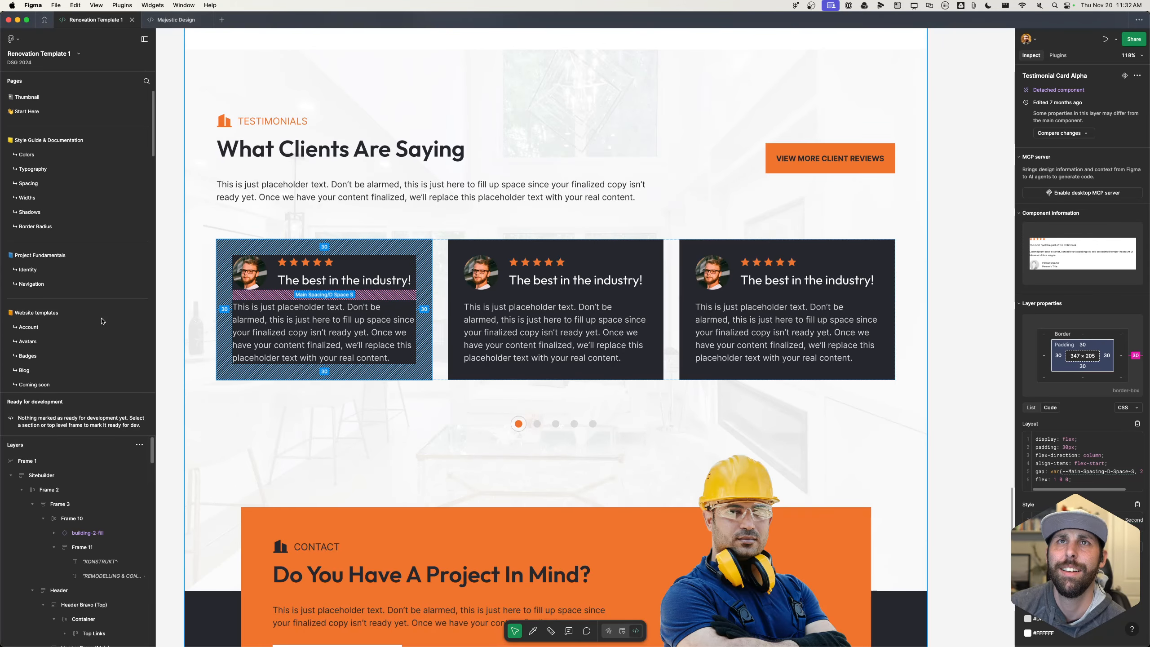
pyautogui.click(76, 182)
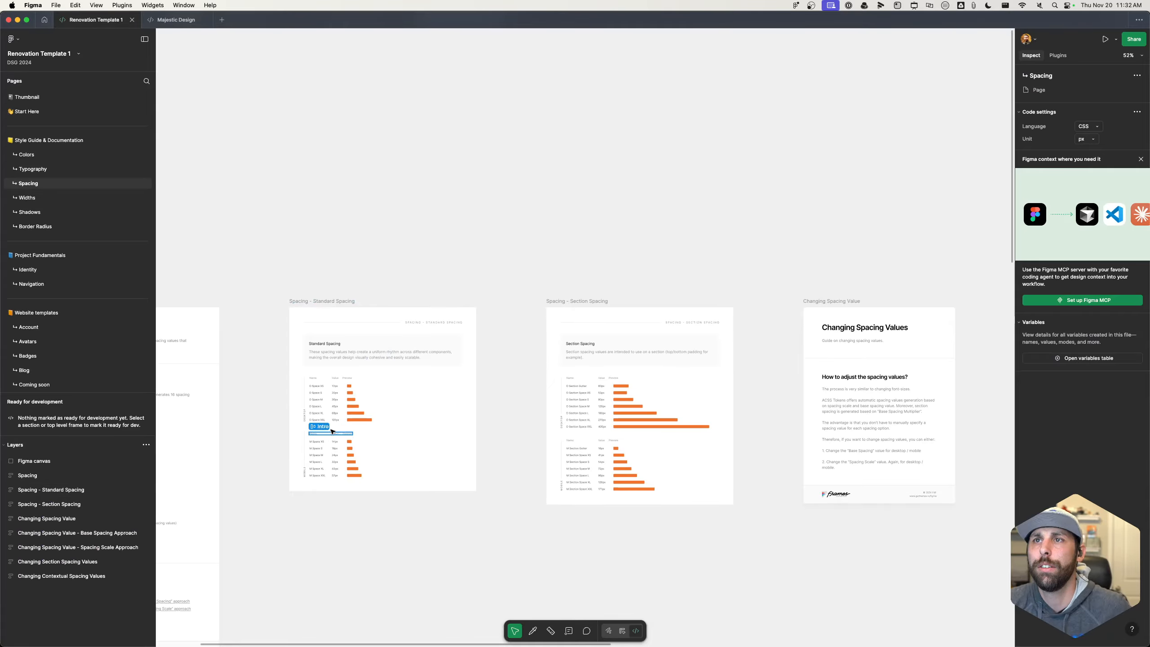
pyautogui.scroll(10, 332, 431)
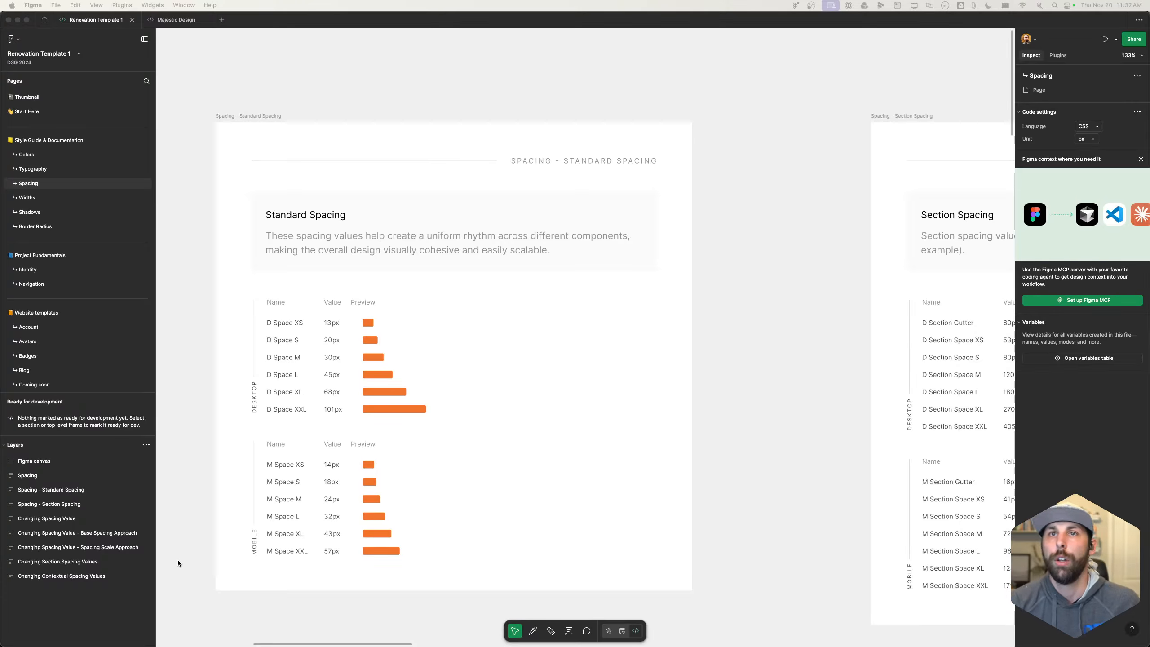
# Return to the Final design page in the Figma file and inspect the testimonials section
pyautogui.scroll(-2, 178, 563)
pyautogui.scroll(-10, 83, 344)
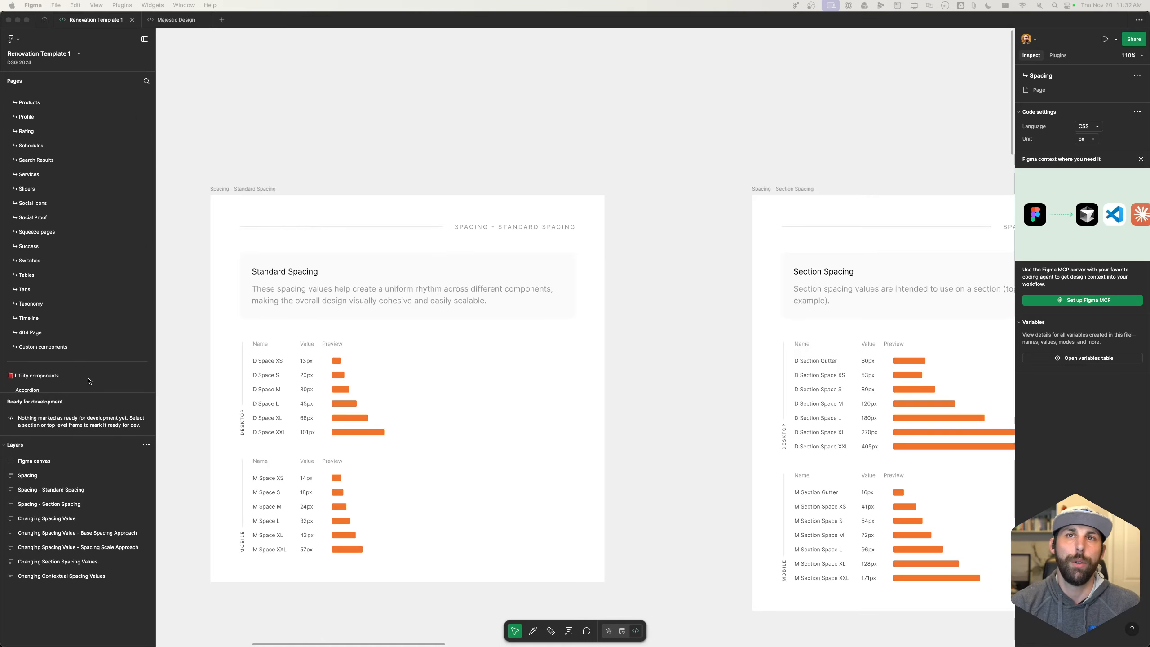
pyautogui.scroll(-10, 89, 381)
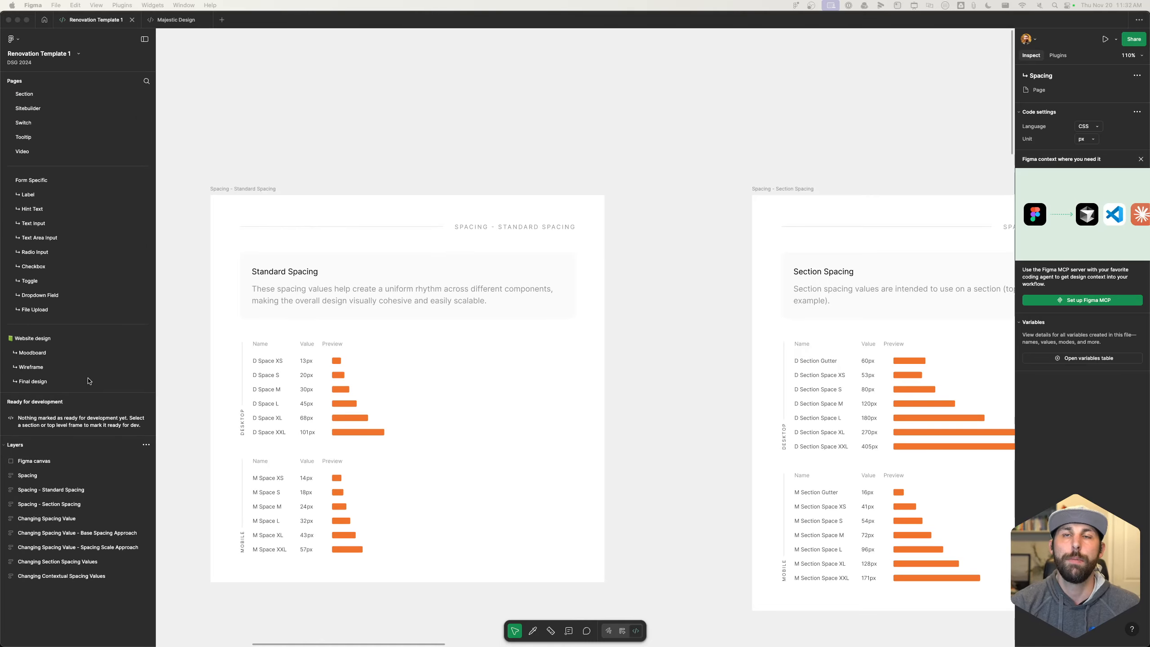
pyautogui.click(61, 385)
pyautogui.click(446, 525)
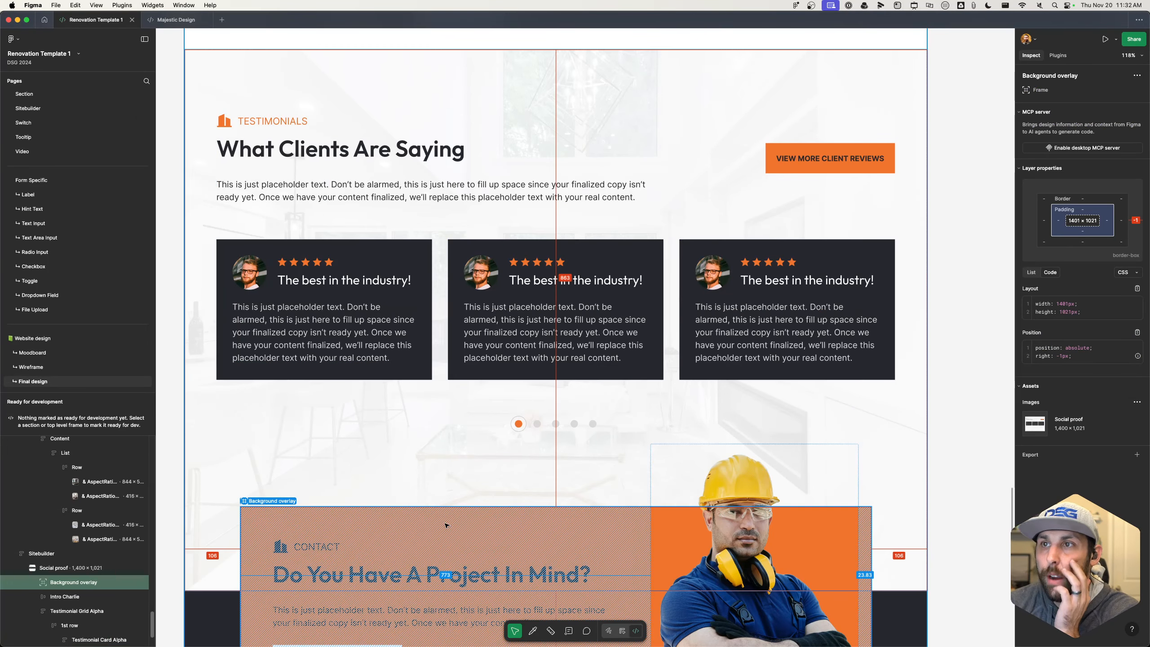
pyautogui.click(462, 529)
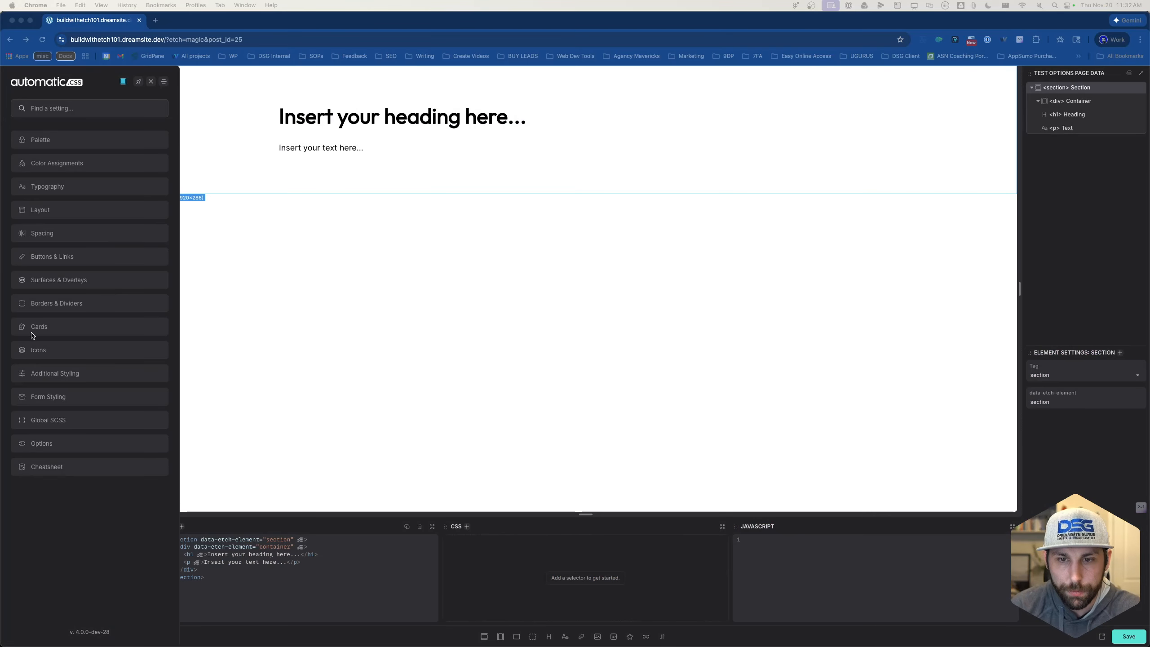
# Switch back to Automatic.css in Chrome and set the card Avatar Size to 65px in the Cards settings
pyautogui.click(36, 328)
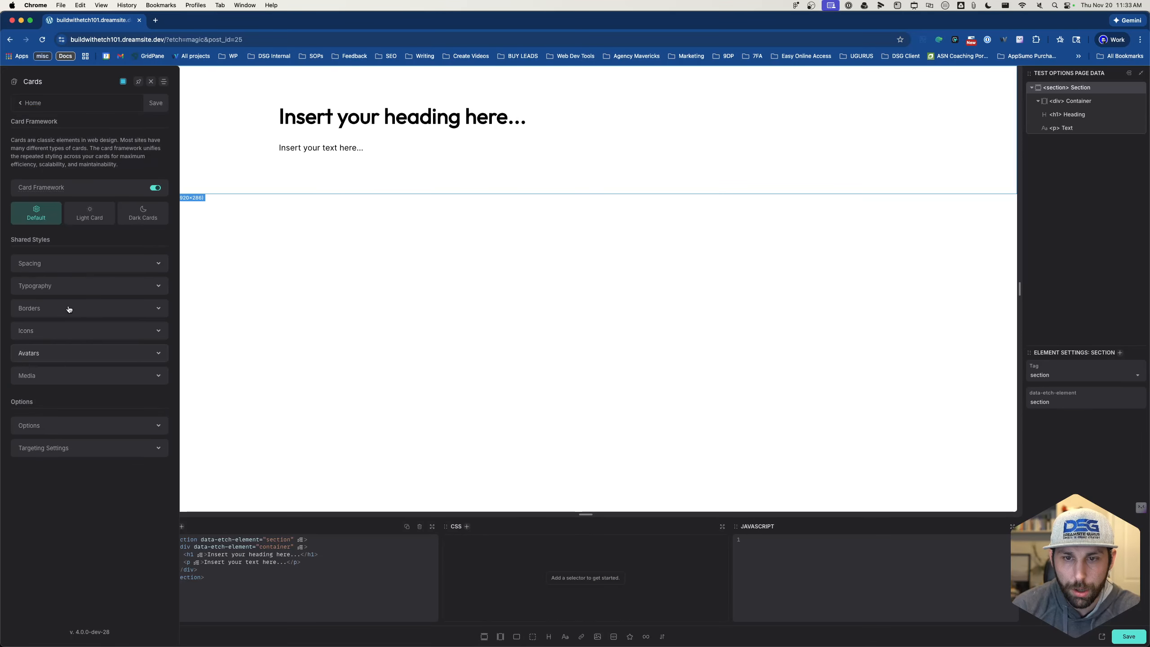
pyautogui.click(56, 336)
pyautogui.click(65, 339)
pyautogui.click(66, 357)
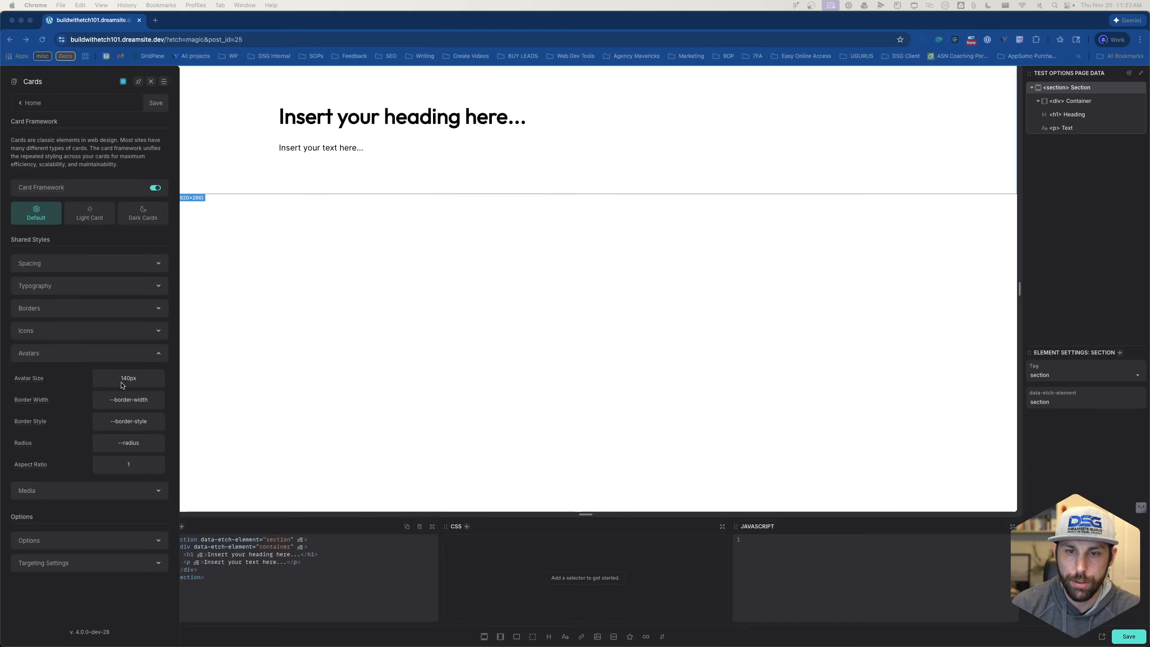
pyautogui.click(126, 380)
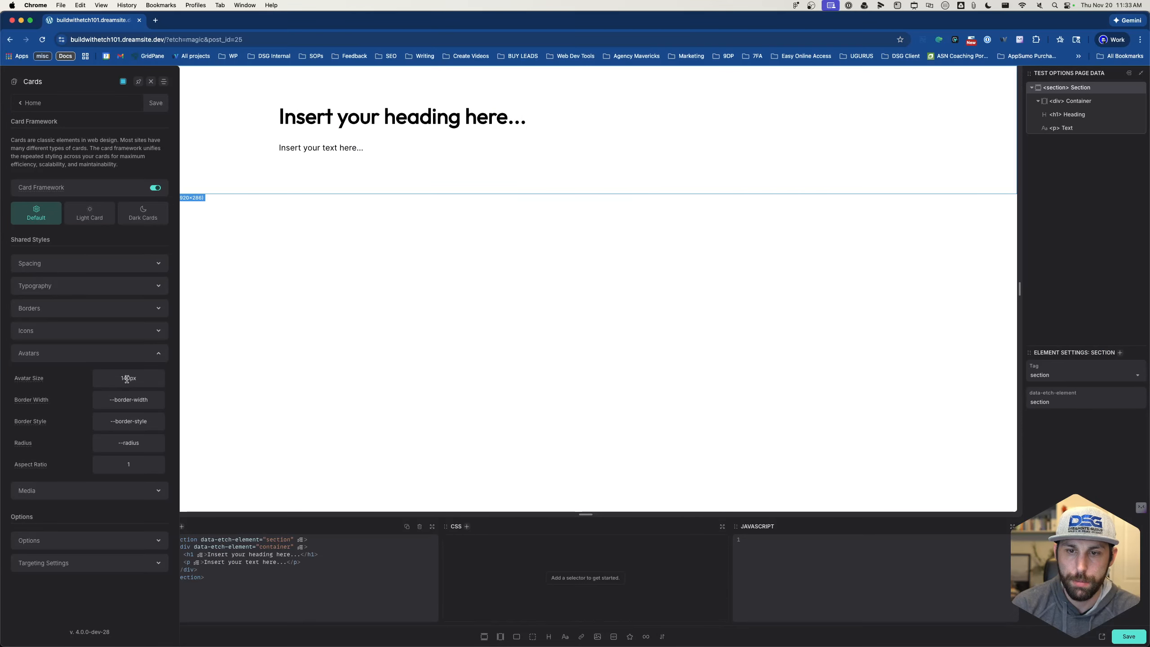
pyautogui.doubleClick(127, 380)
pyautogui.click(123, 379)
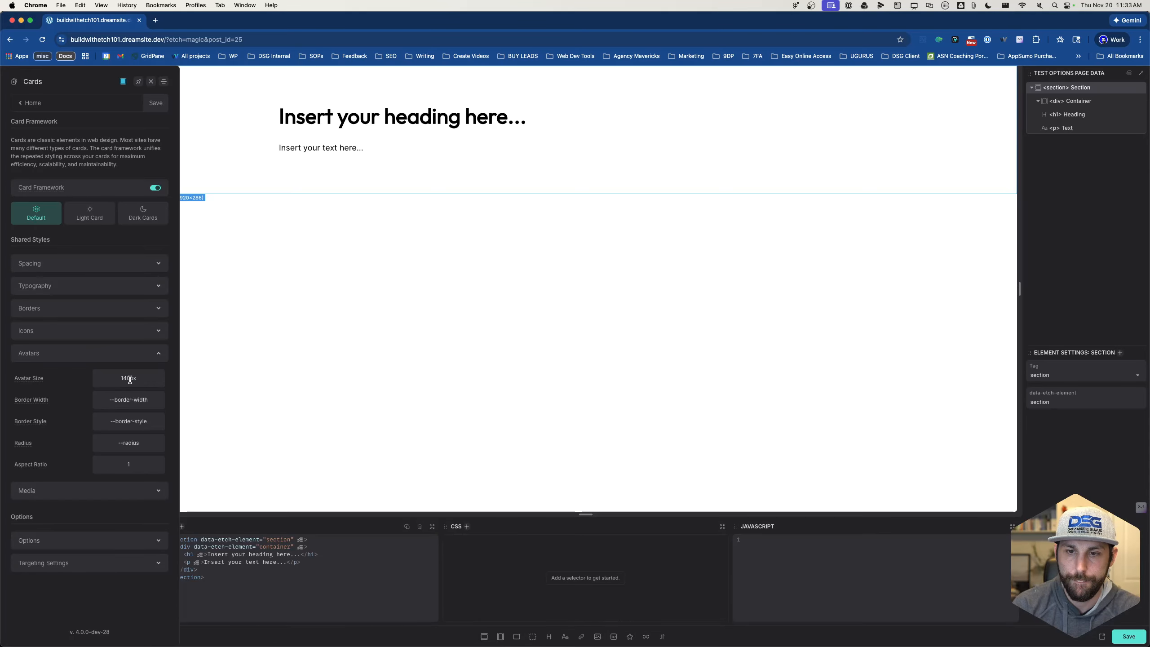
pyautogui.moveTo(130, 380); pyautogui.dragTo(116, 380)
pyautogui.write('65')
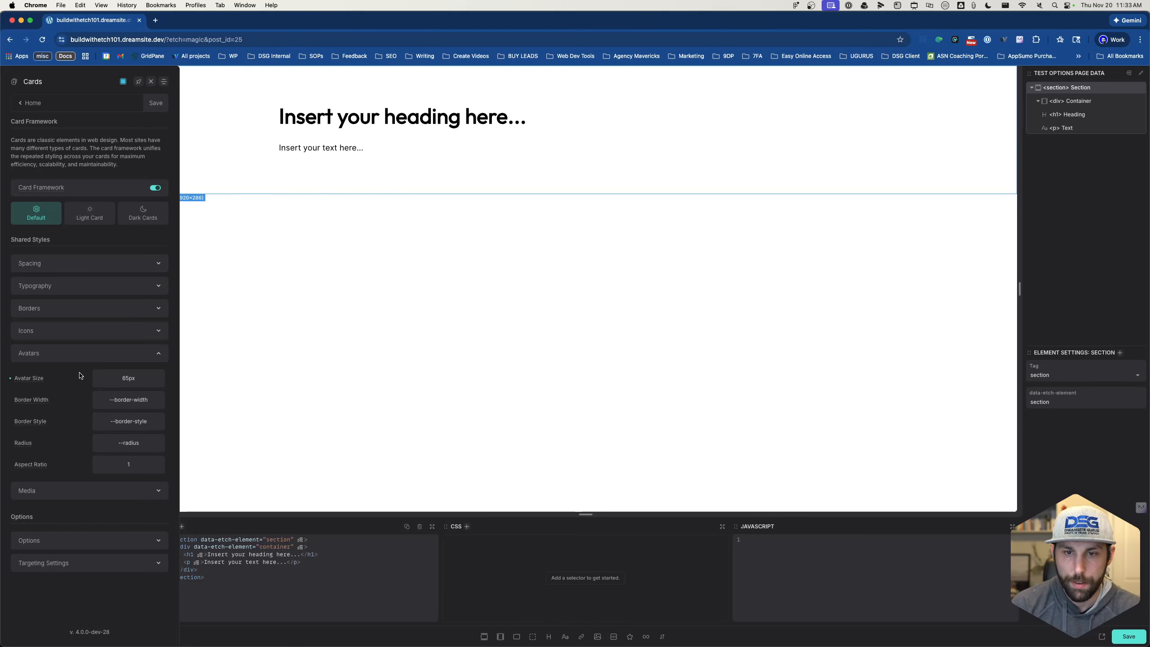
pyautogui.click(77, 358)
# Review the card Icons, Targeting Settings and Options, including the explanation of Automatically Style Cards (Pro)
pyautogui.click(91, 337)
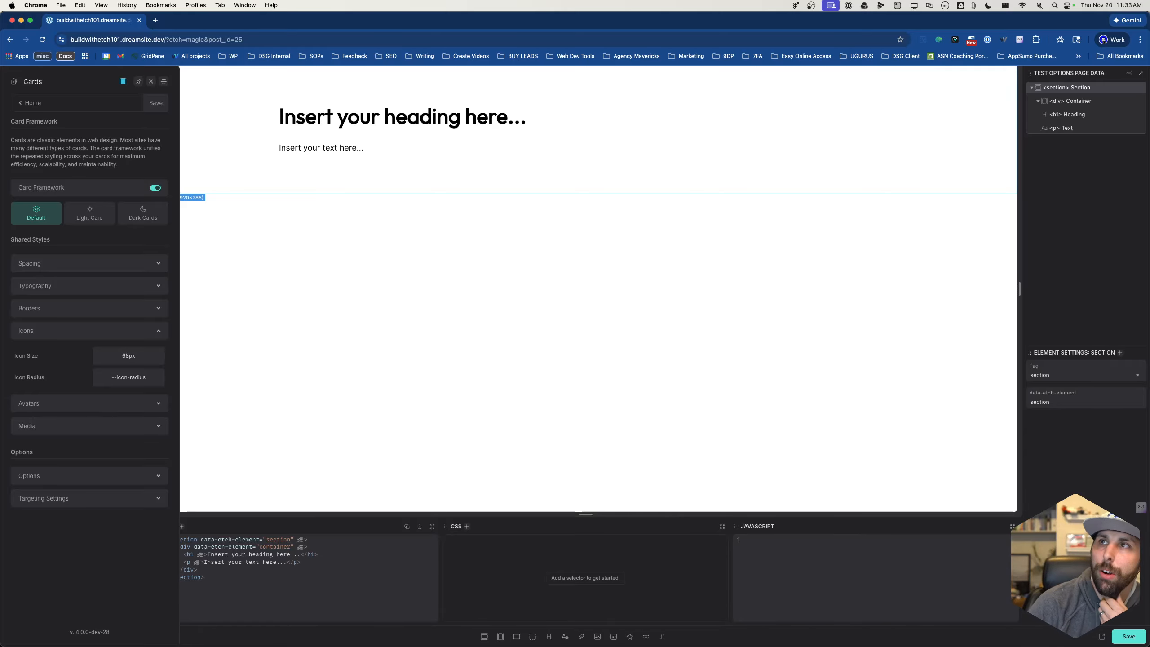
pyautogui.click(148, 499)
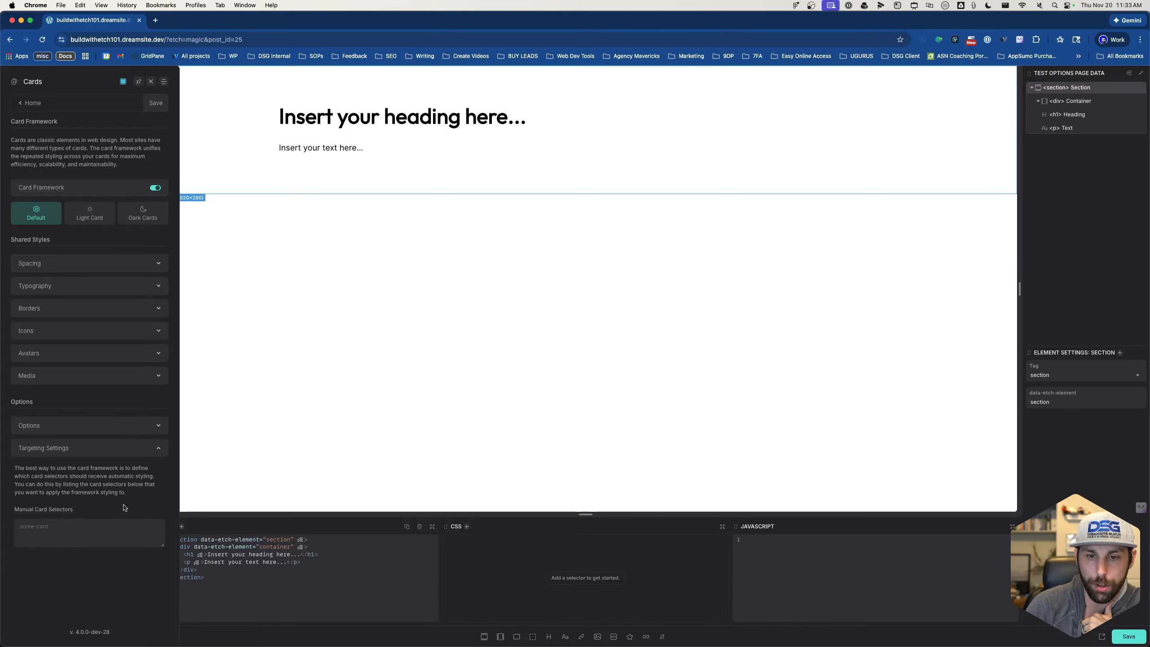
pyautogui.click(126, 450)
pyautogui.click(132, 428)
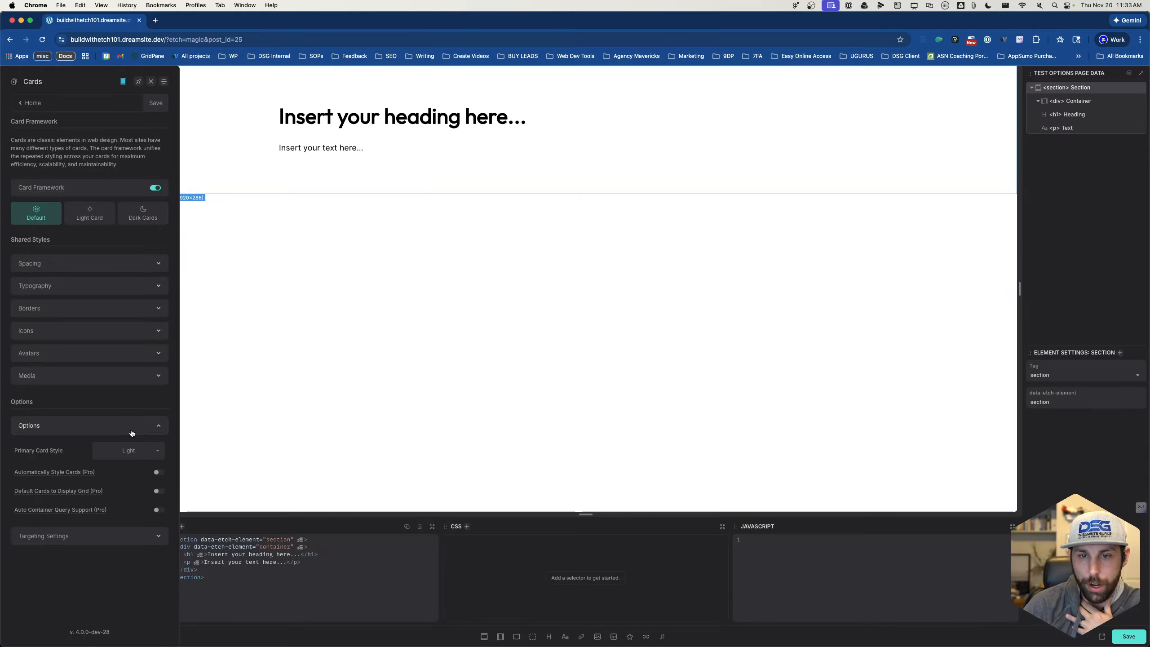
pyautogui.click(131, 433)
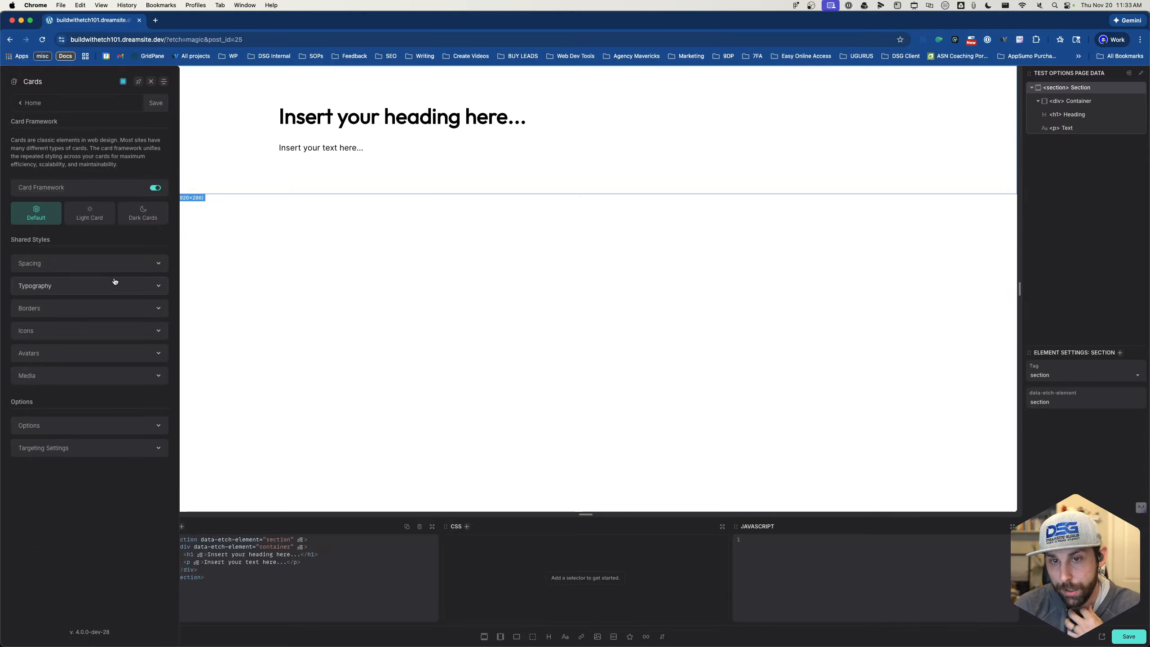
pyautogui.click(115, 433)
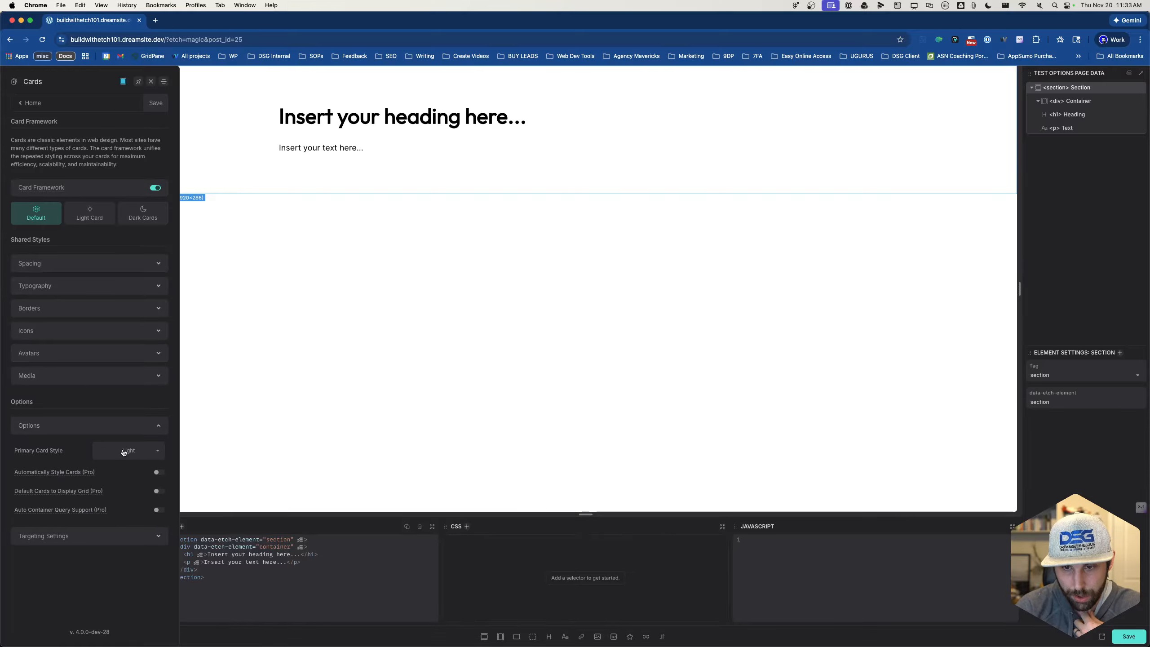
pyautogui.moveTo(90, 473)
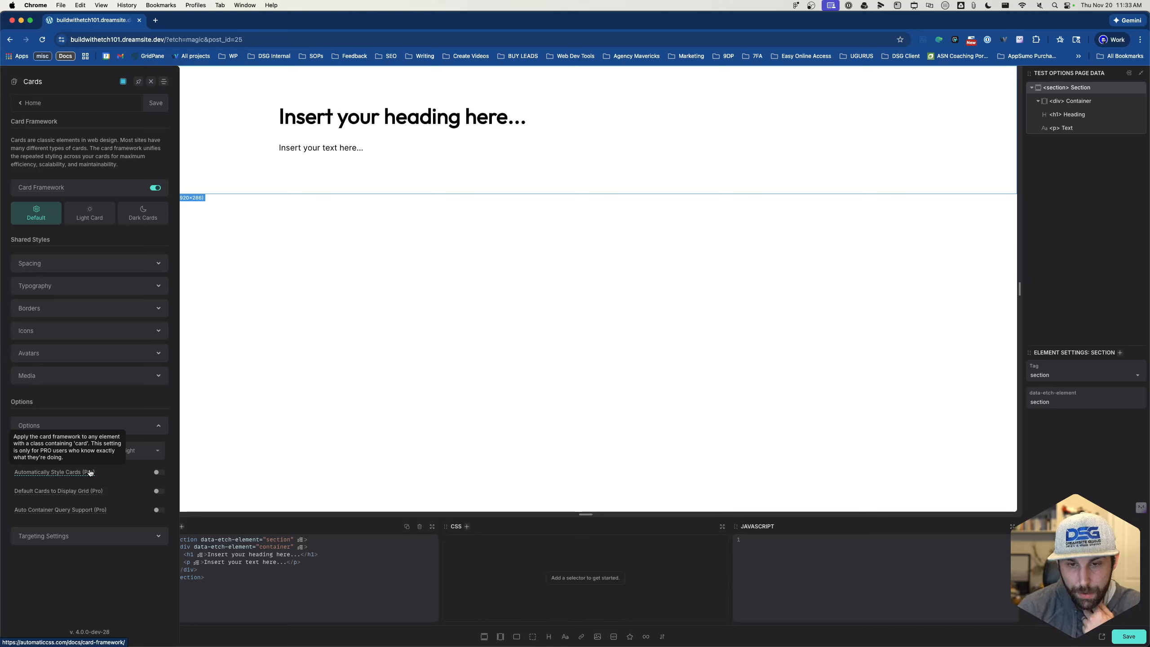
# Read the Targeting Settings guidance on manual card selectors and compare it with the Automatically Style Cards (Pro) option
pyautogui.click(81, 536)
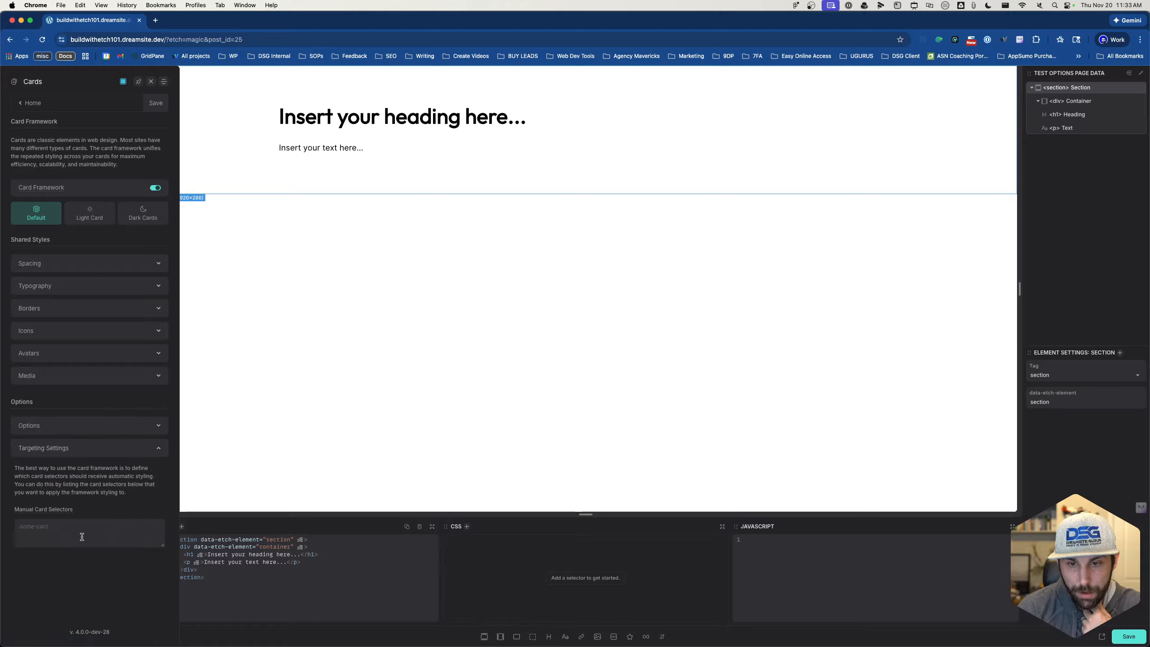
pyautogui.moveTo(40, 469); pyautogui.dragTo(128, 498)
pyautogui.click(125, 492)
pyautogui.click(55, 482)
pyautogui.click(155, 493)
pyautogui.click(16, 484)
pyautogui.click(128, 501)
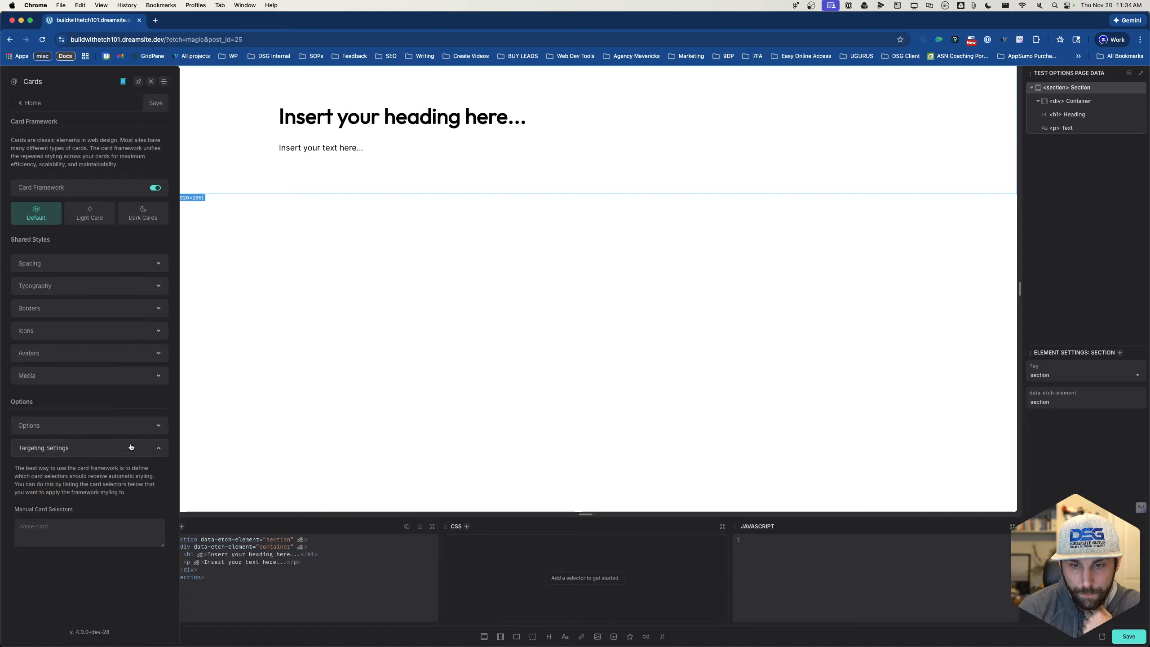
pyautogui.moveTo(35, 485); pyautogui.dragTo(65, 485)
pyautogui.click(159, 497)
pyautogui.click(65, 484)
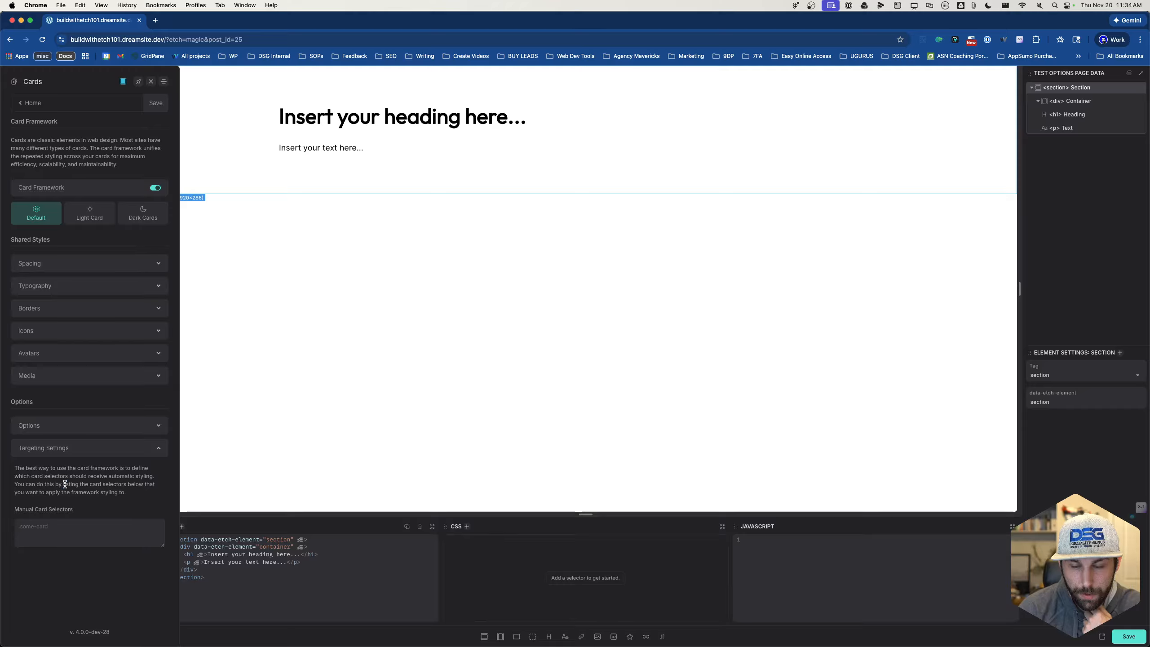
pyautogui.click(121, 429)
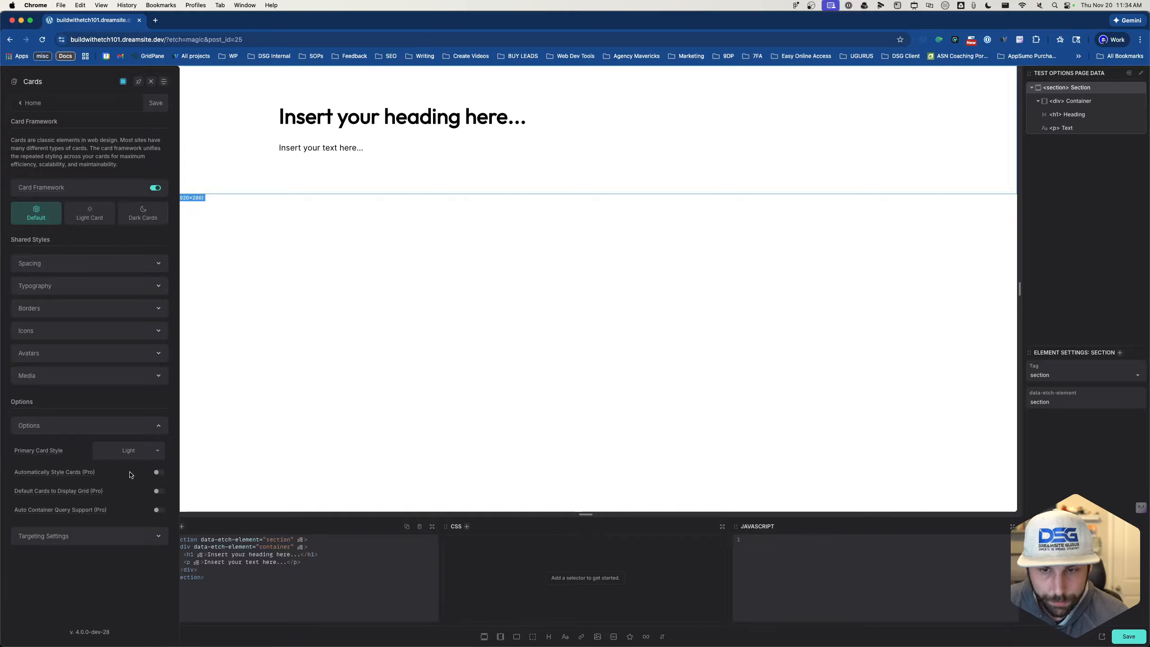
pyautogui.moveTo(85, 473)
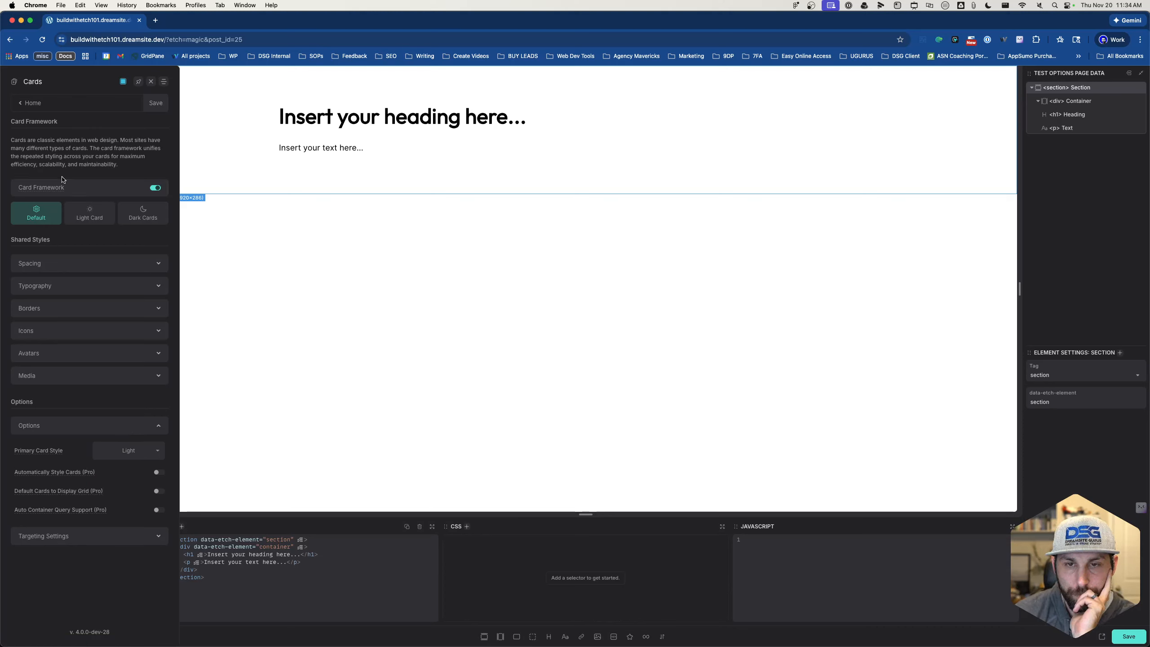
# Leave the Cards settings and open the Class Manager in the Automatic.css Options
pyautogui.click(40, 102)
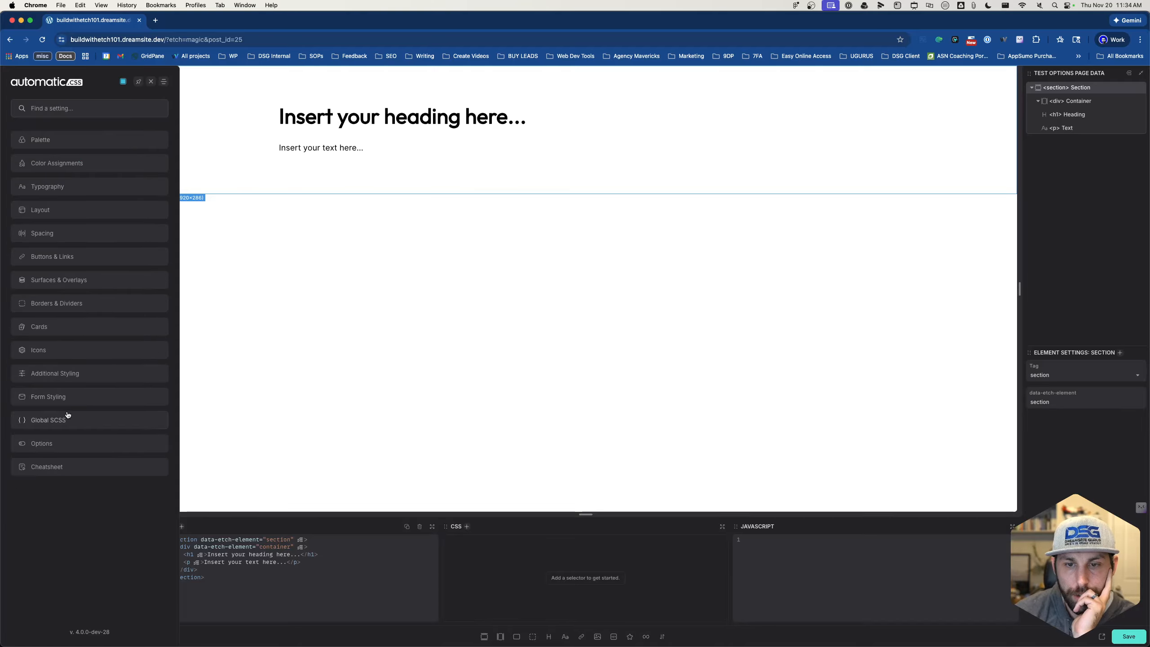
pyautogui.click(70, 444)
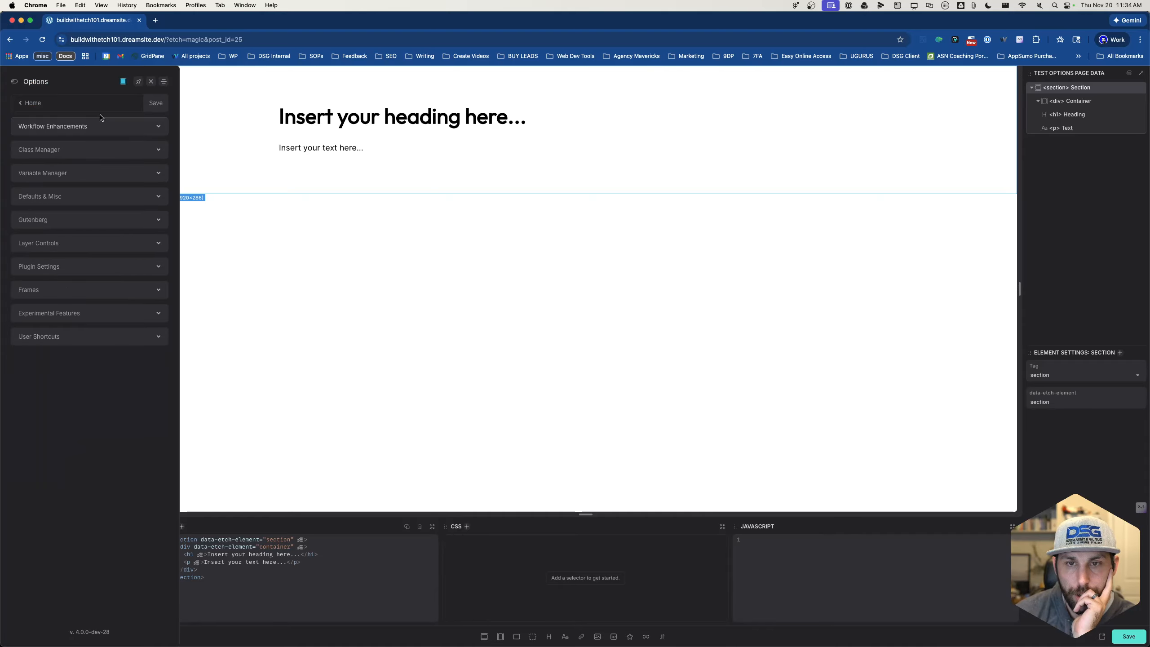
pyautogui.click(124, 150)
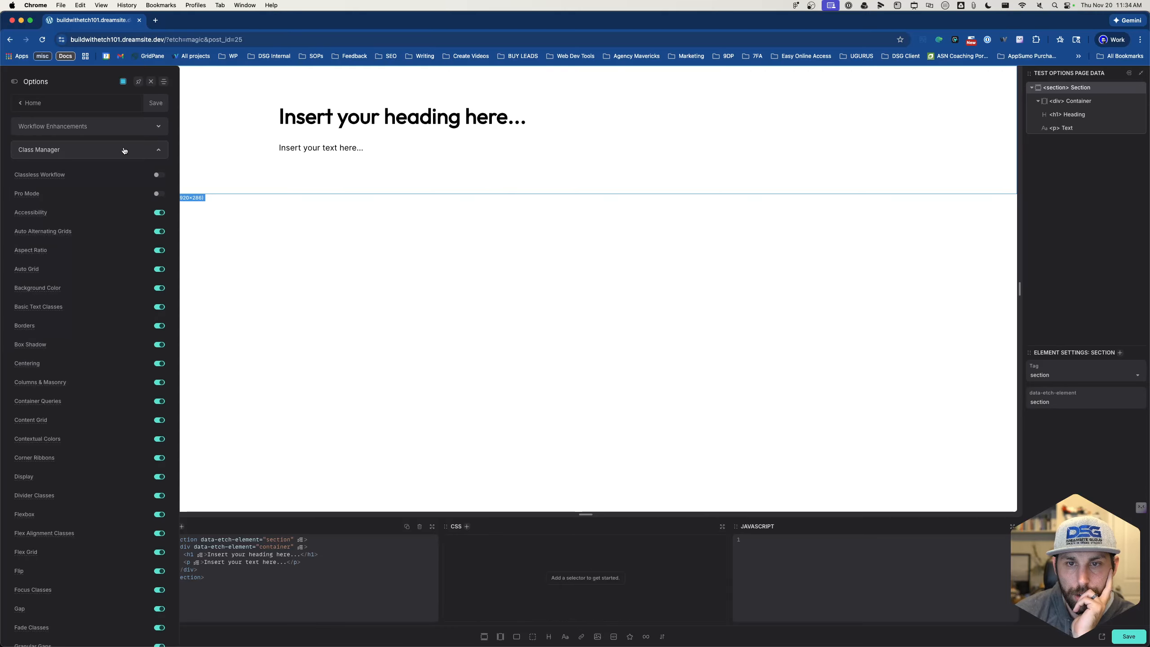
# Try Pro Mode and Classless Workflow one after the other in the Class Manager, turning each back off
pyautogui.click(160, 194)
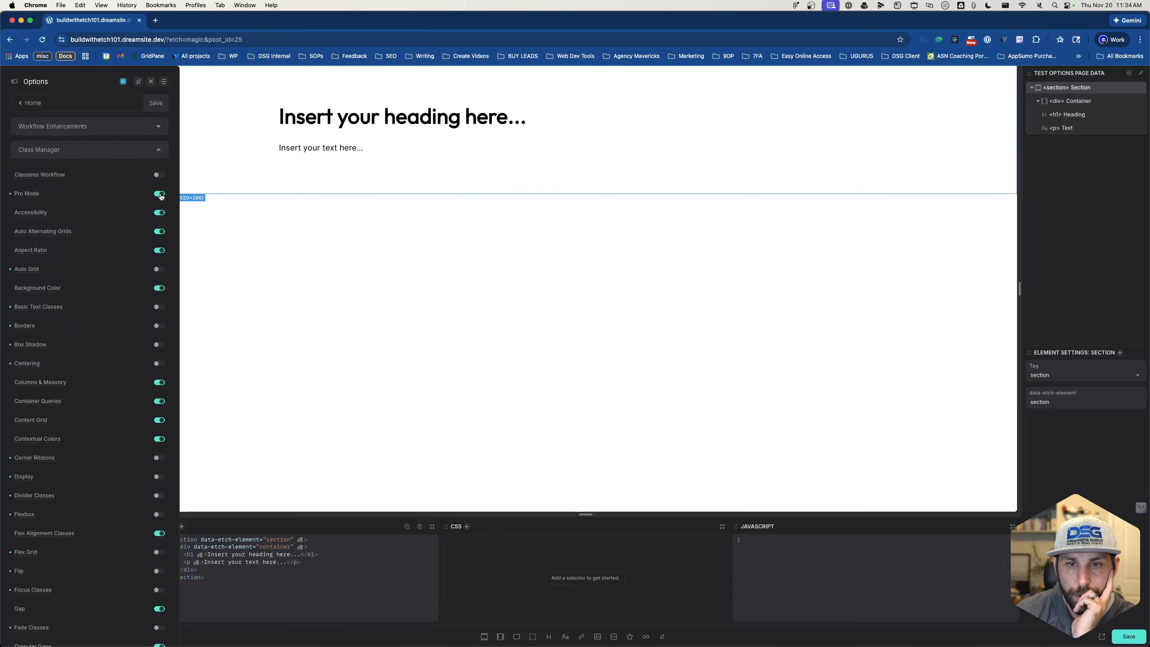
pyautogui.click(161, 195)
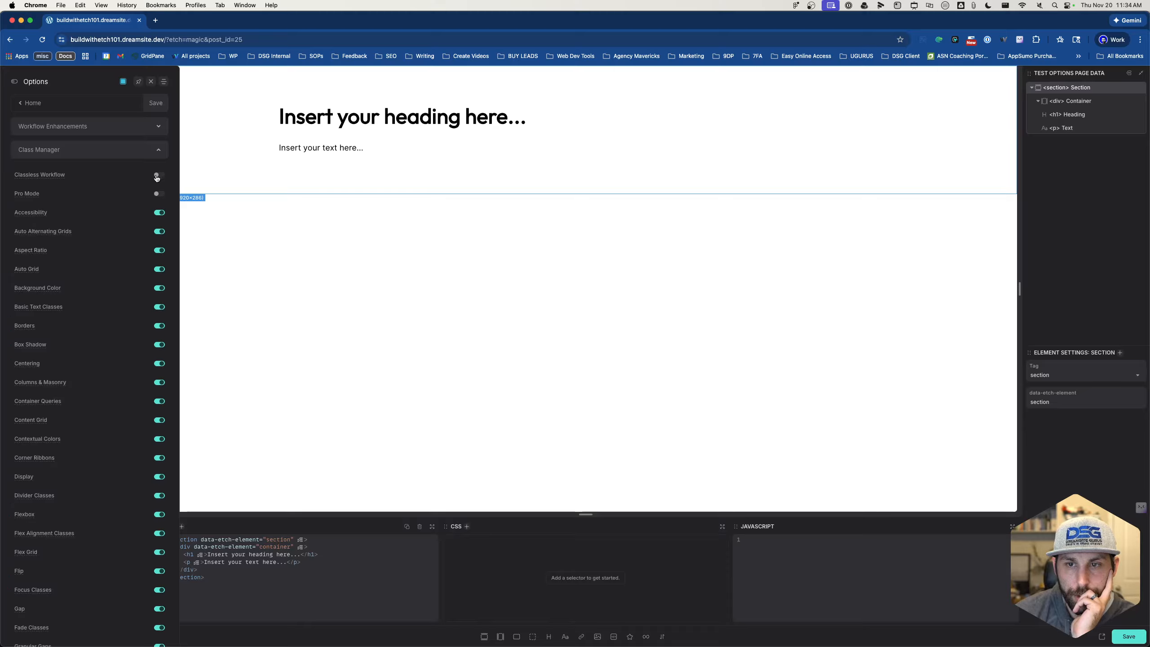
pyautogui.click(157, 176)
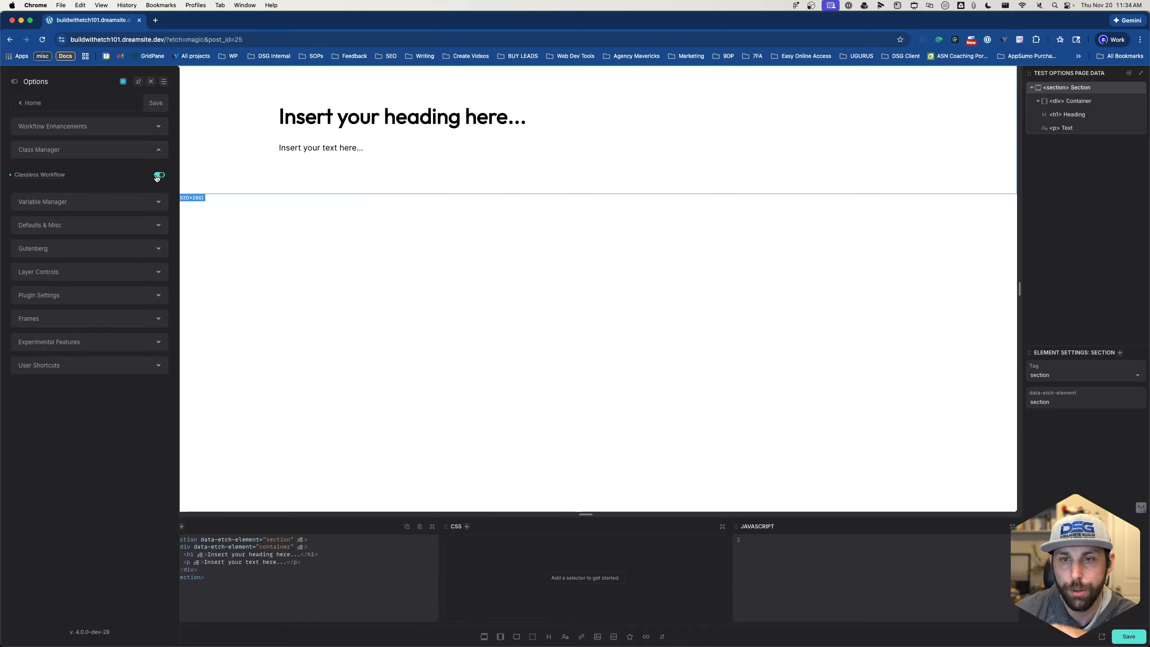
pyautogui.click(158, 176)
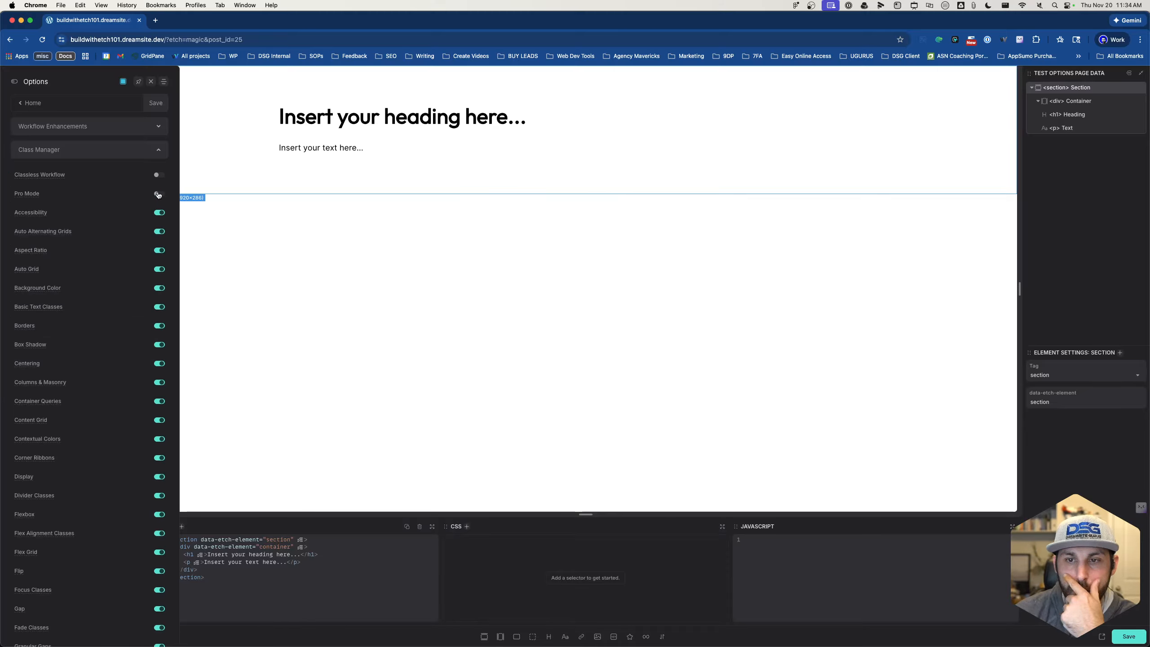
# Enable Pro Mode in the Class Manager and disable the Accessibility, Auto Alternating Grids and Aspect Ratio classes
pyautogui.click(159, 195)
pyautogui.moveTo(34, 211)
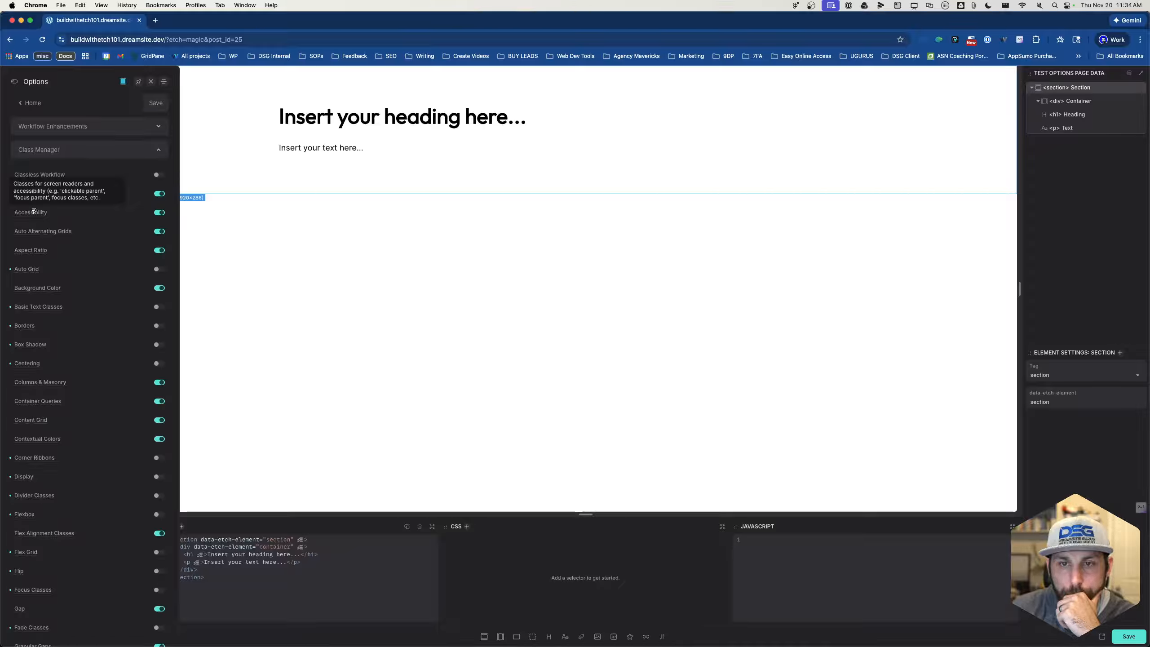
pyautogui.click(159, 212)
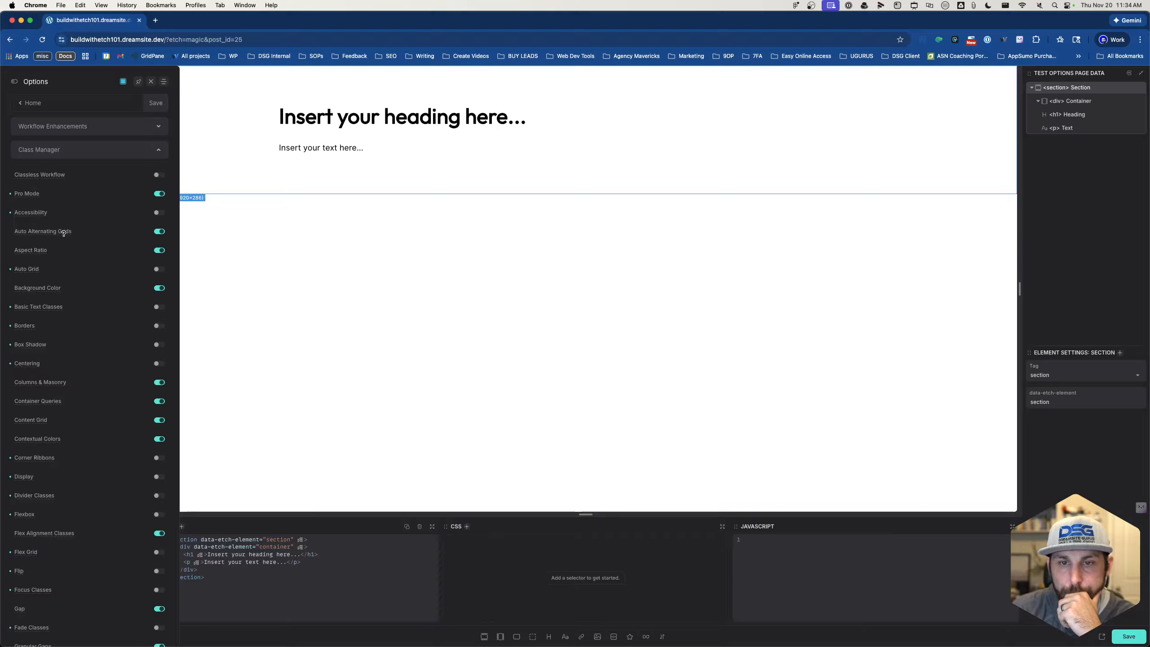
pyautogui.moveTo(62, 233)
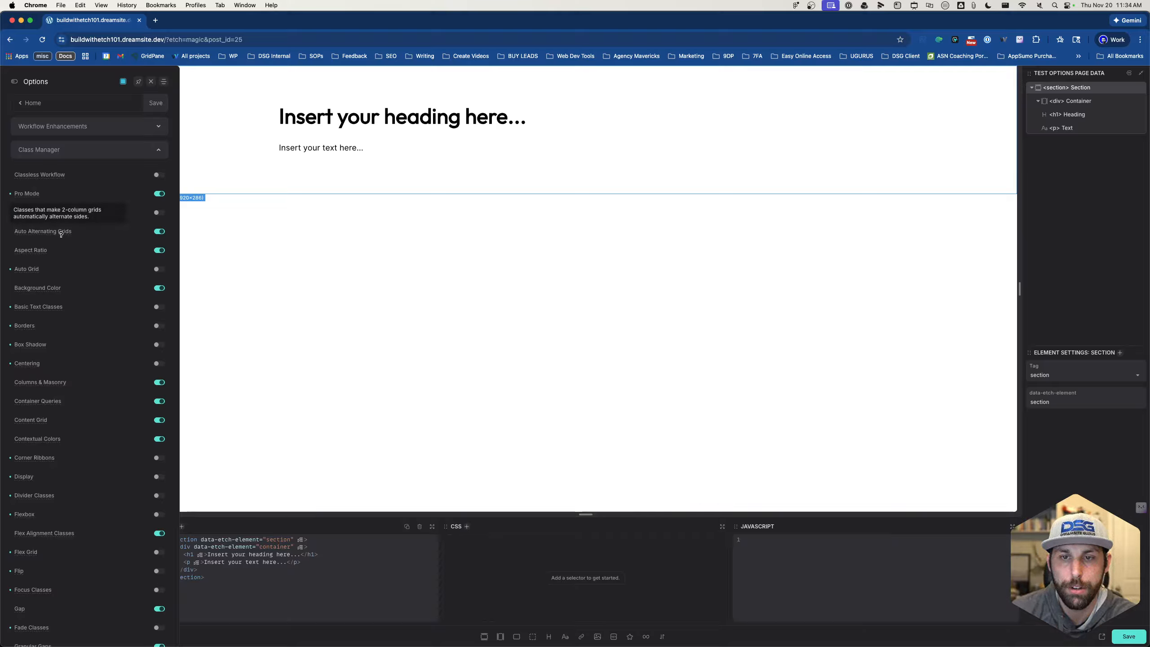
pyautogui.click(159, 232)
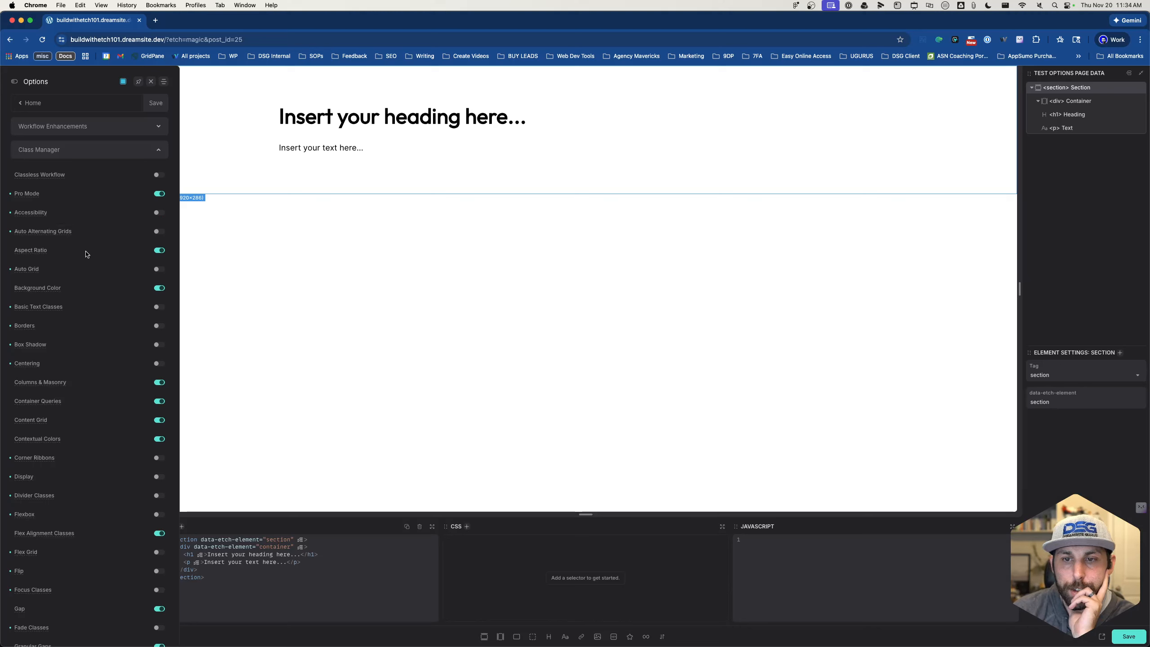
pyautogui.moveTo(20, 255)
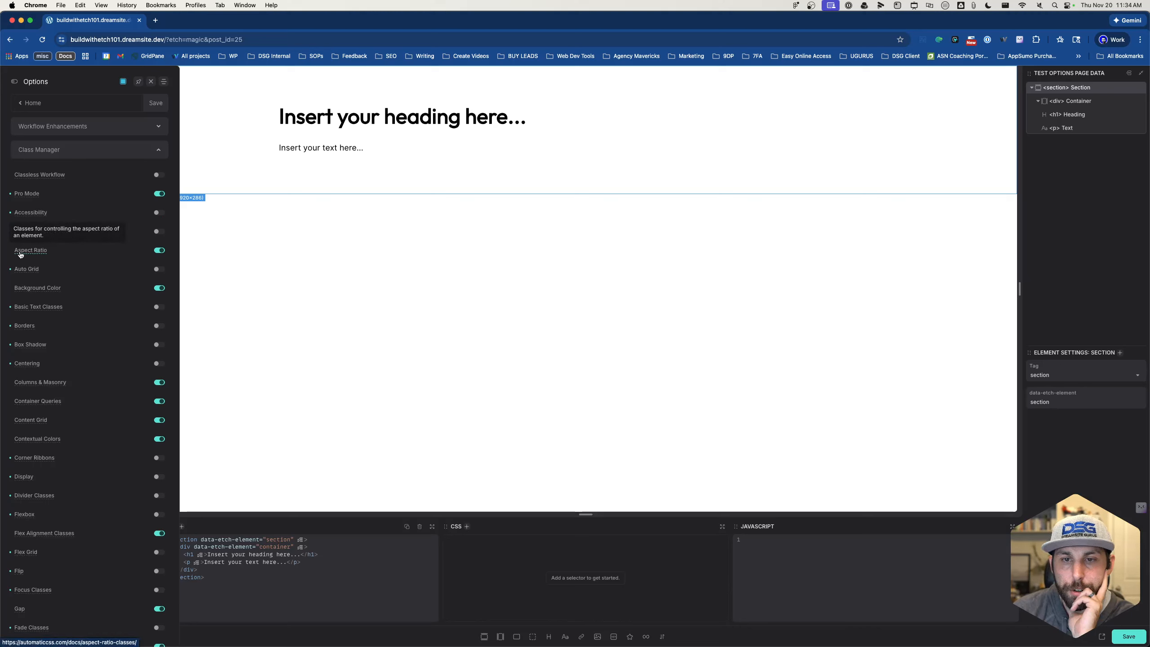
pyautogui.click(159, 251)
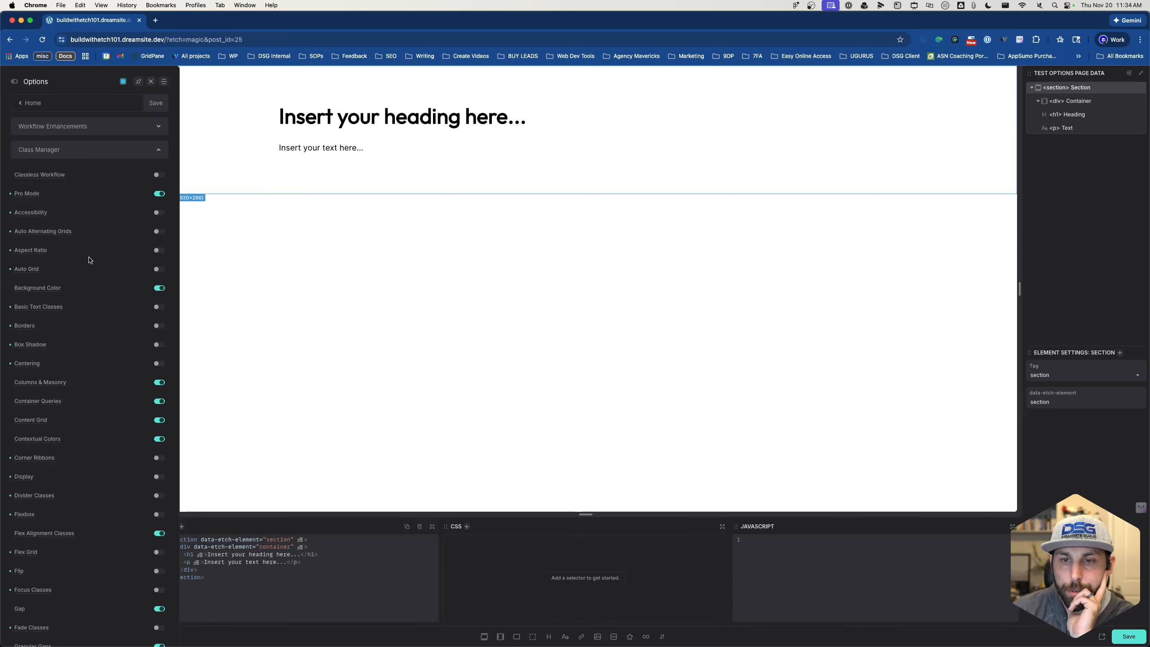
# Disable the Columns & Masonry and Container Queries classes in the Class Manager
pyautogui.scroll(-2, 89, 260)
pyautogui.moveTo(31, 263)
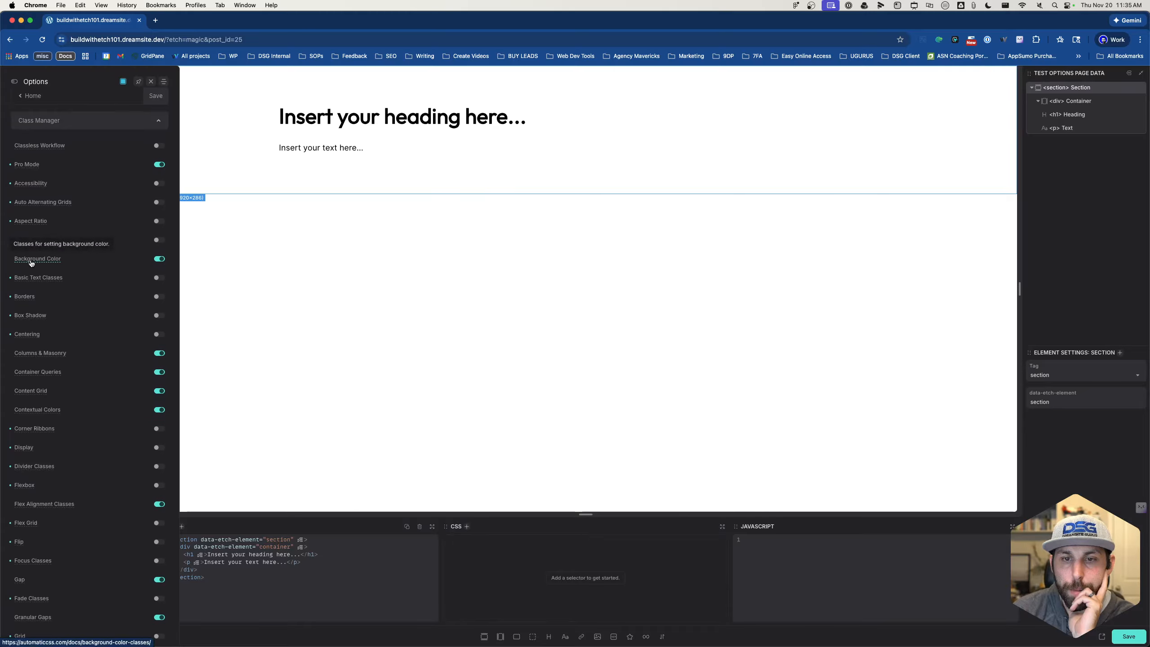
pyautogui.scroll(-2, 37, 279)
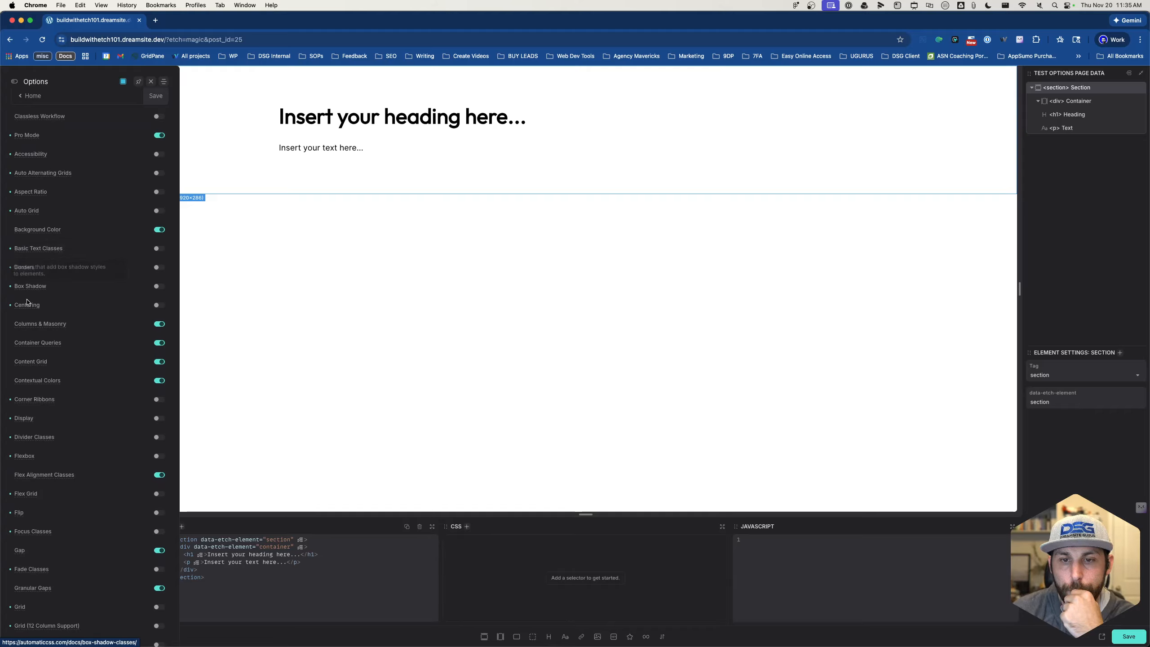
pyautogui.scroll(-3, 27, 306)
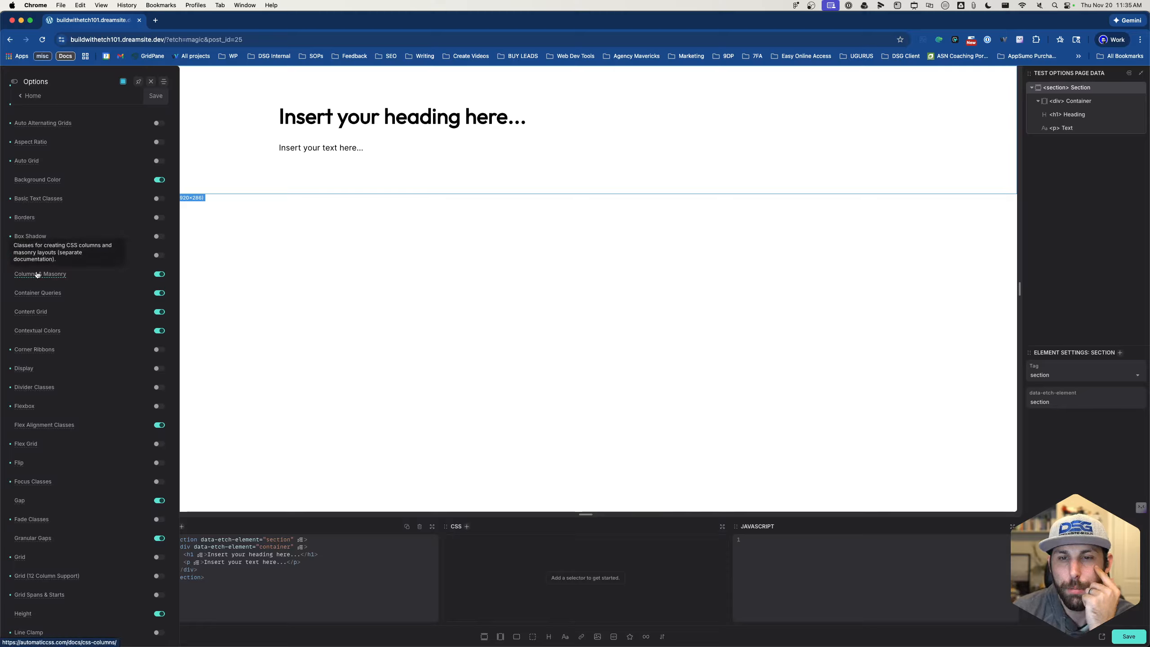
pyautogui.click(158, 274)
pyautogui.click(158, 292)
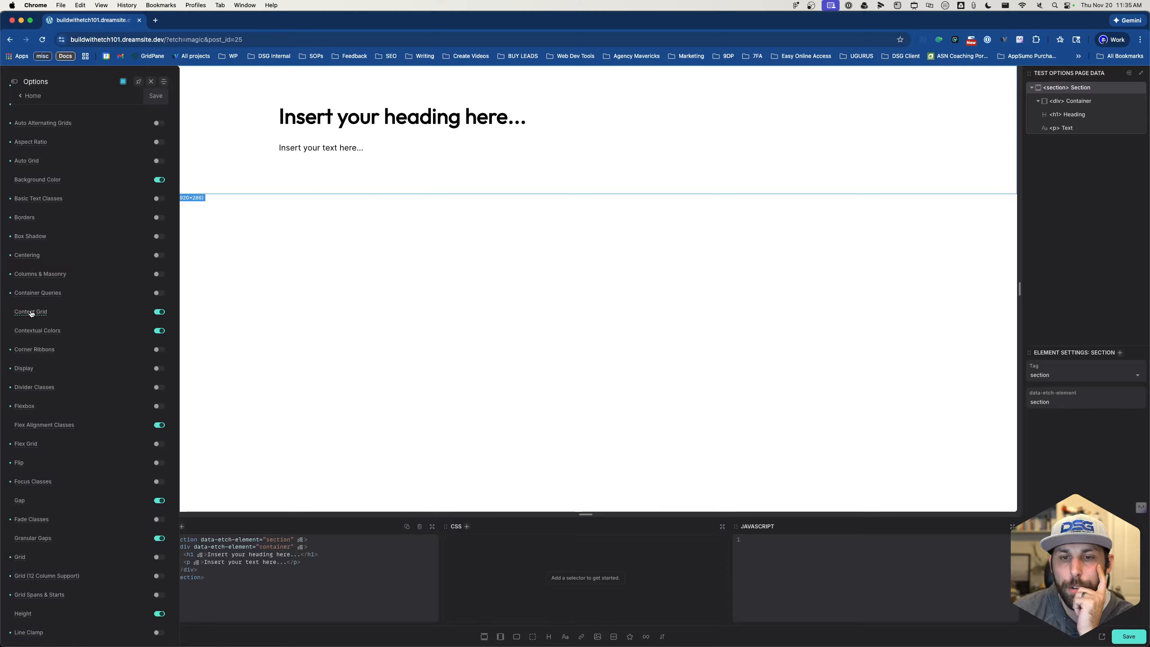
# Disable the Flex Alignment Classes and the Height classes in the Class Manager
pyautogui.moveTo(31, 313)
pyautogui.scroll(-3, 27, 272)
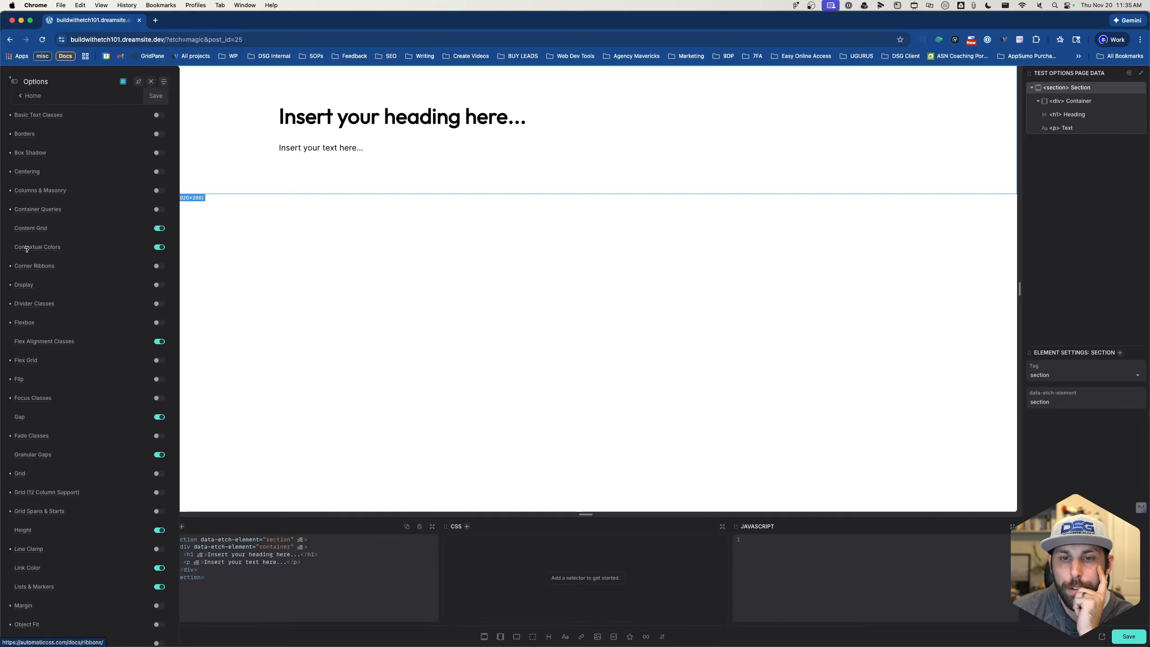
pyautogui.scroll(-2, 26, 250)
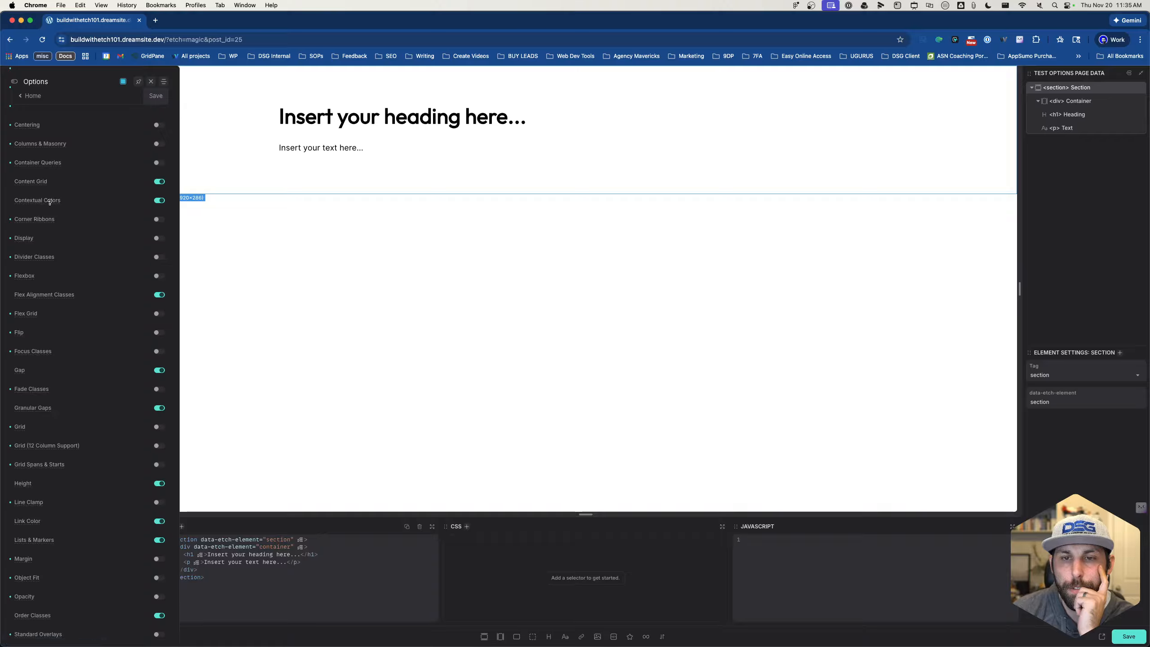
pyautogui.moveTo(44, 222)
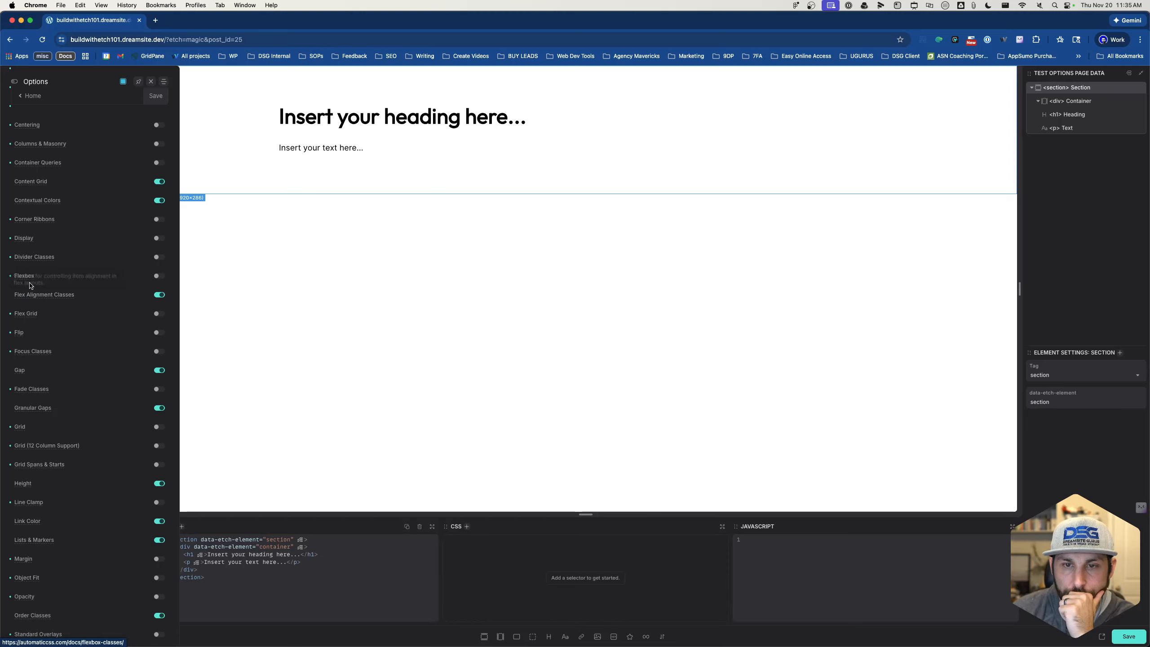
pyautogui.moveTo(25, 293)
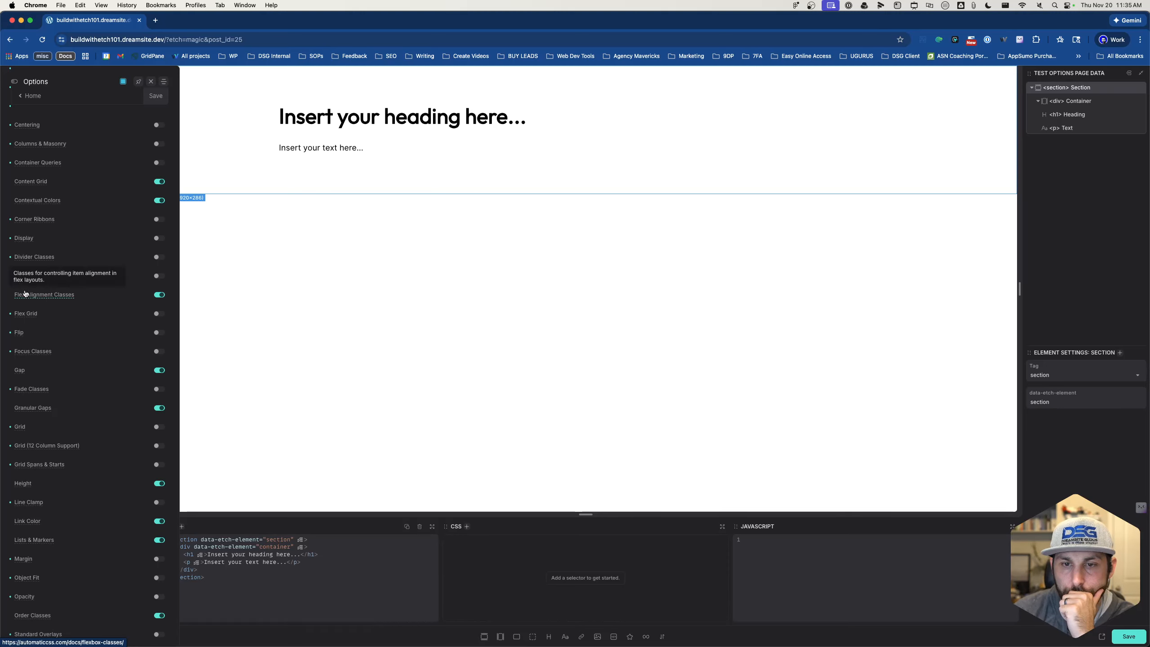
pyautogui.scroll(-2, 25, 294)
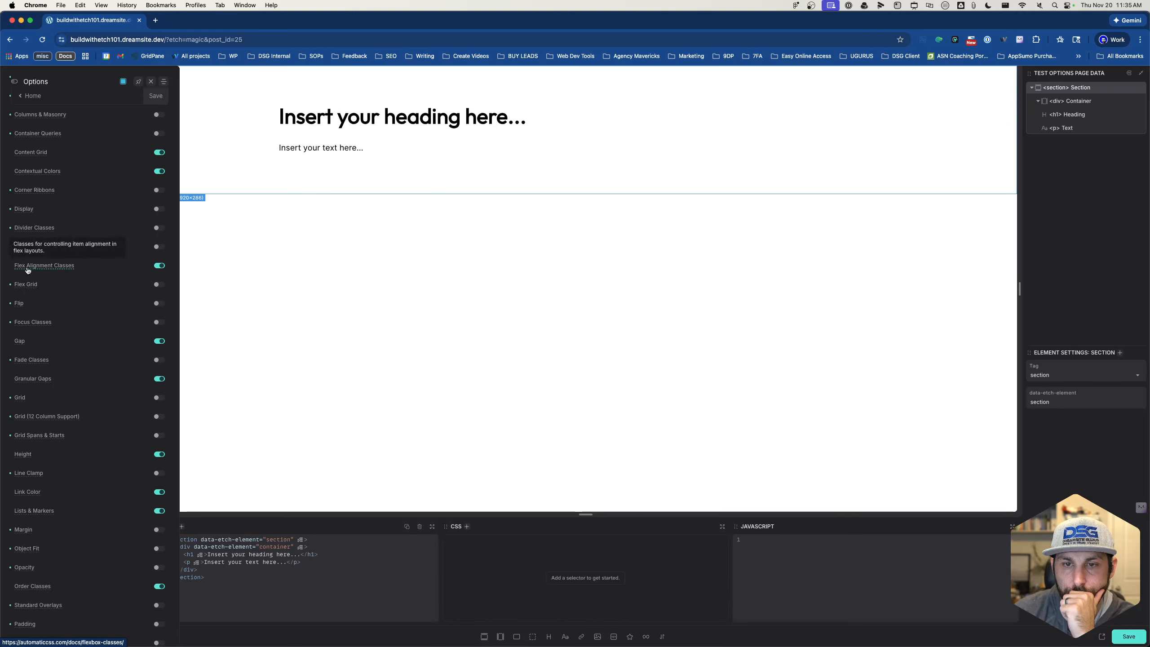
pyautogui.click(159, 266)
pyautogui.scroll(-2, 115, 354)
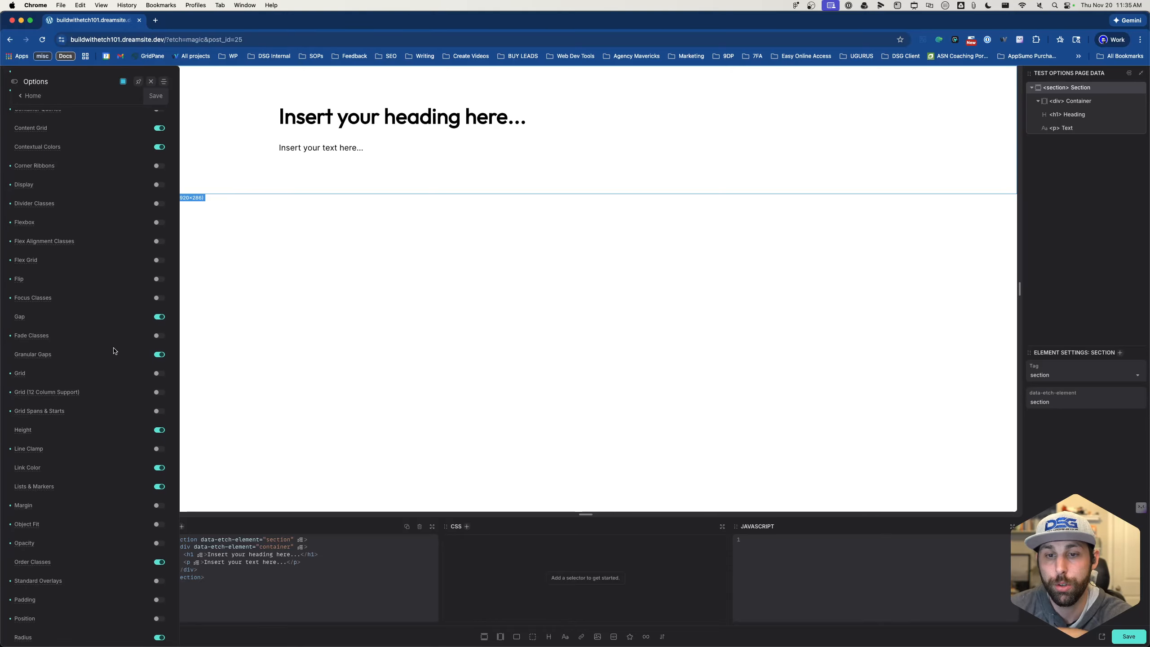
pyautogui.scroll(-3, 116, 349)
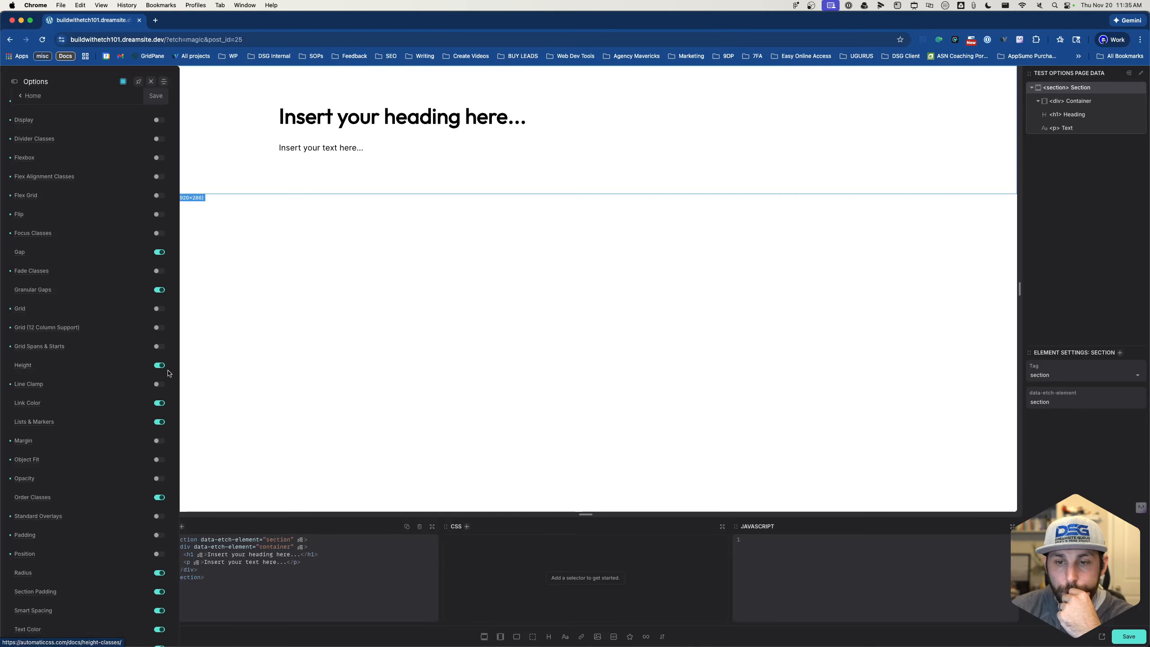
pyautogui.click(160, 365)
# Disable the Radius and Section Padding classes in the Class Manager
pyautogui.scroll(-3, 87, 414)
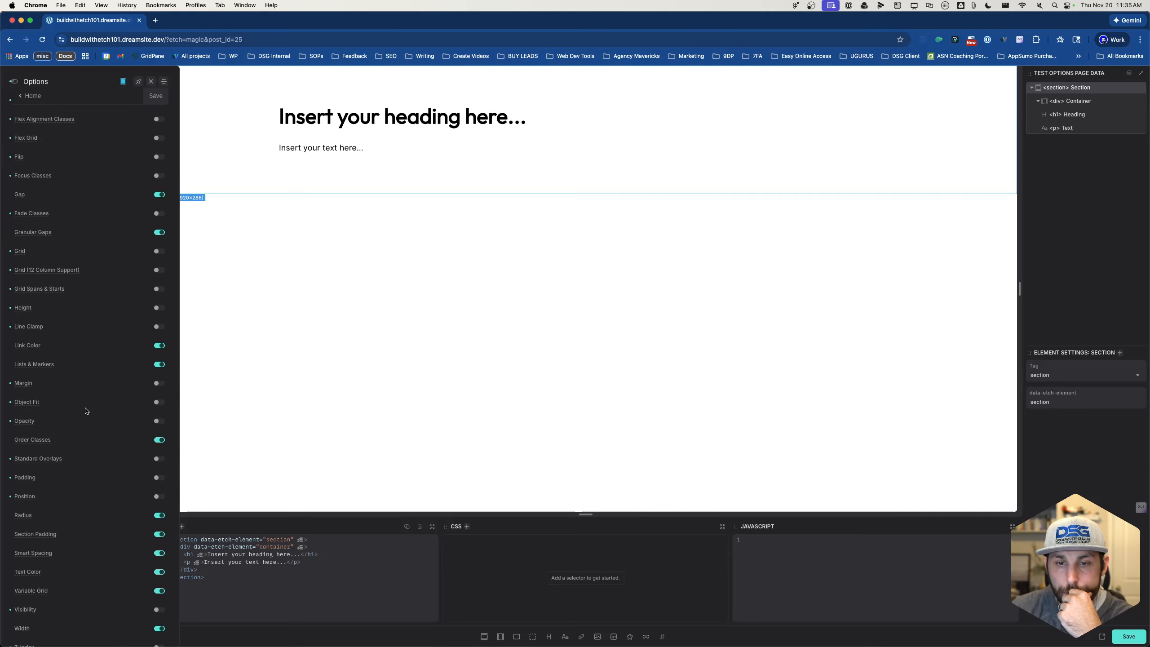
pyautogui.scroll(-3, 85, 411)
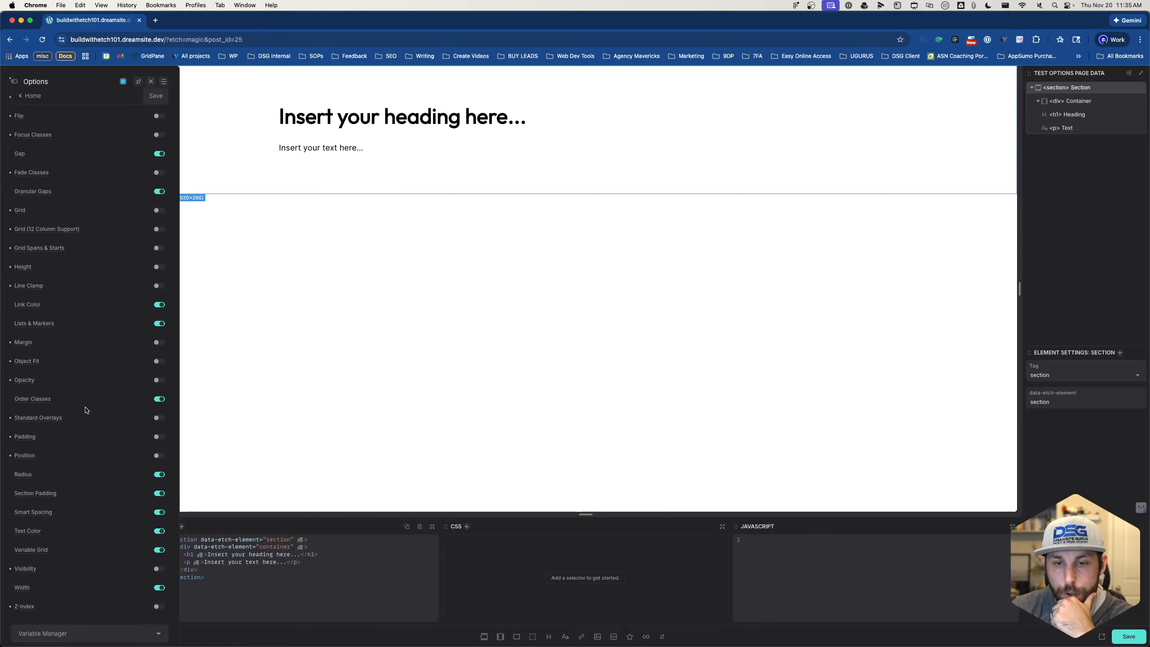
pyautogui.scroll(-6, 85, 410)
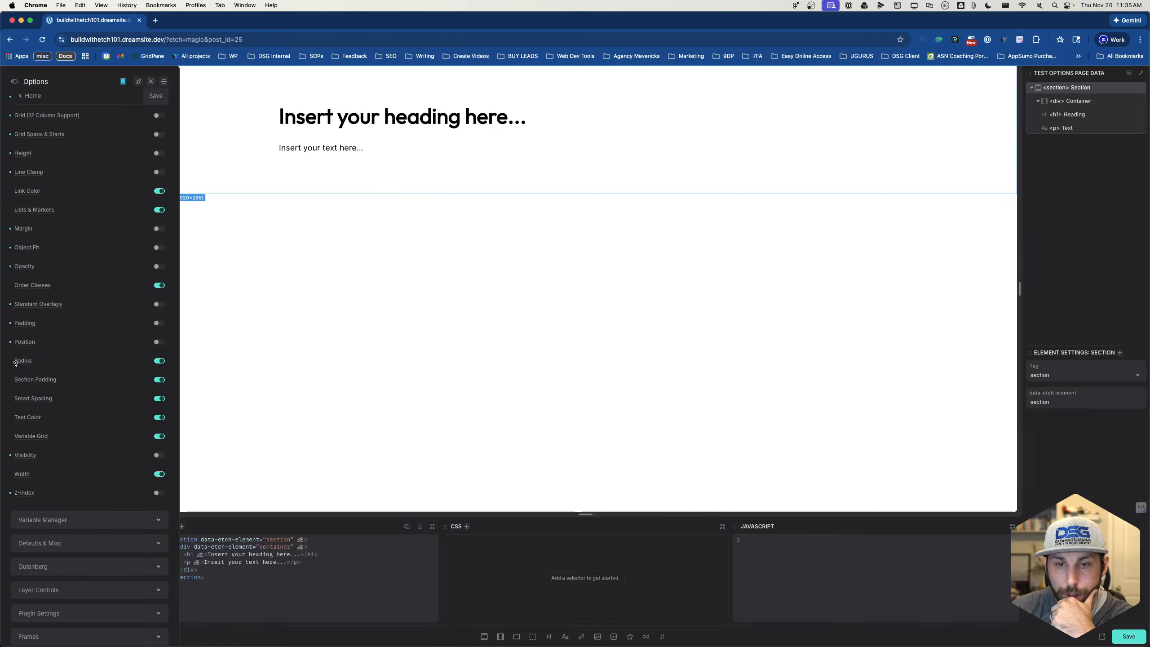
pyautogui.click(160, 361)
pyautogui.click(159, 380)
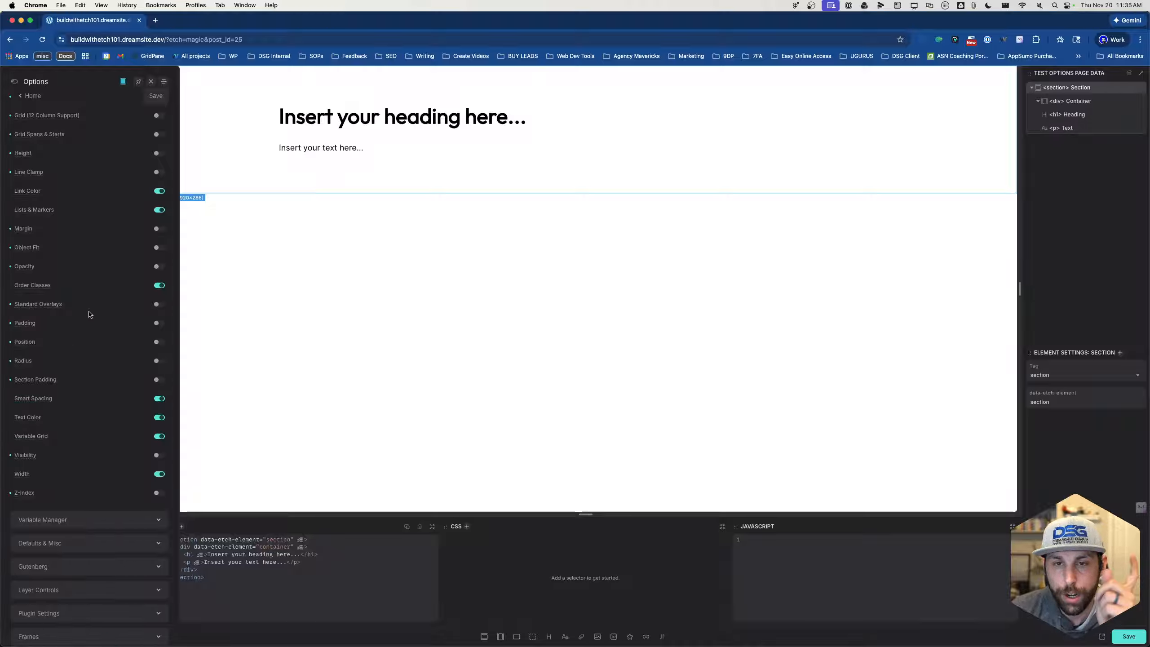
# Recheck the Class Manager list from the beginning and enable the Standard Overlays classes
pyautogui.scroll(5, 89, 448)
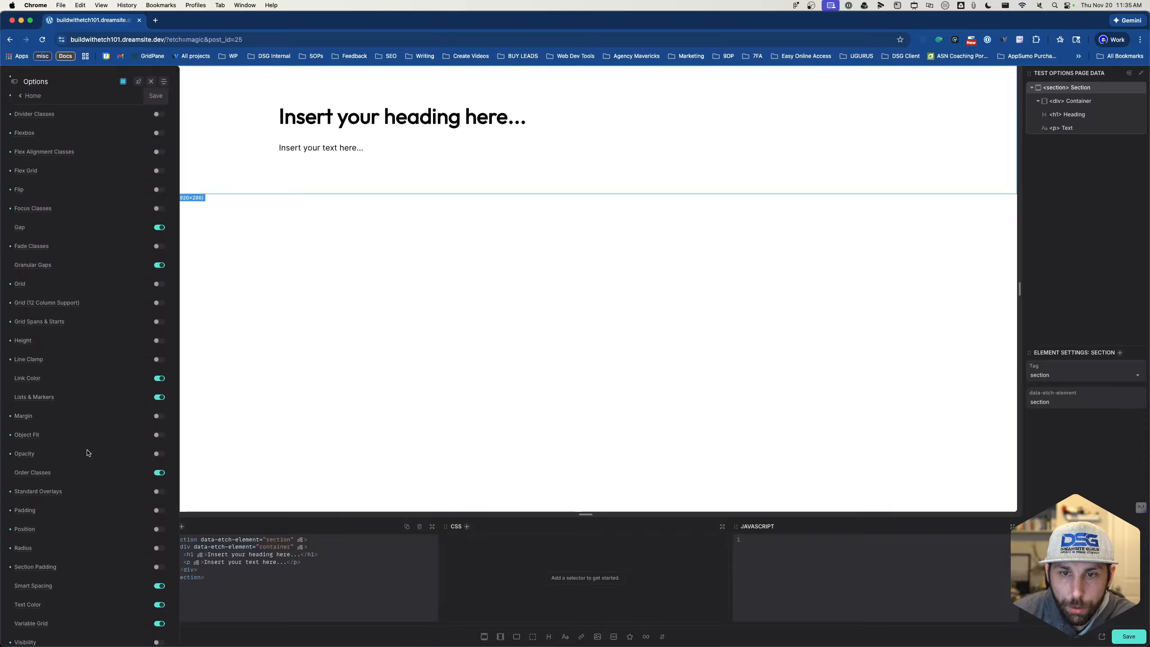
pyautogui.scroll(3, 57, 318)
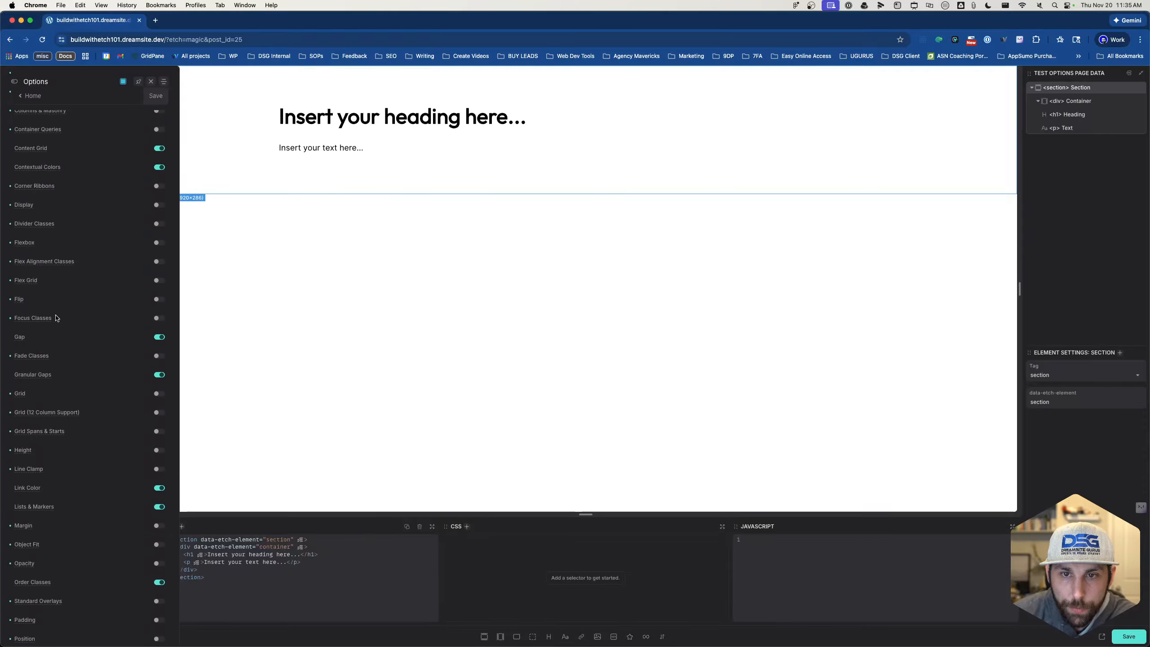
pyautogui.scroll(6, 56, 318)
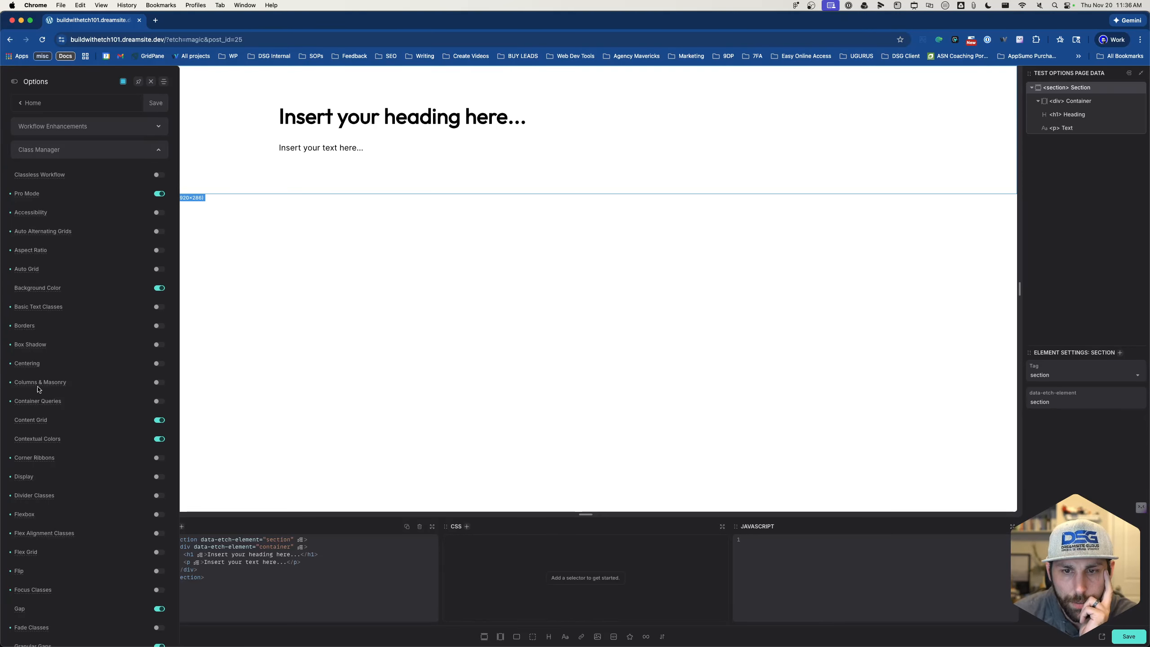
pyautogui.scroll(-2, 50, 480)
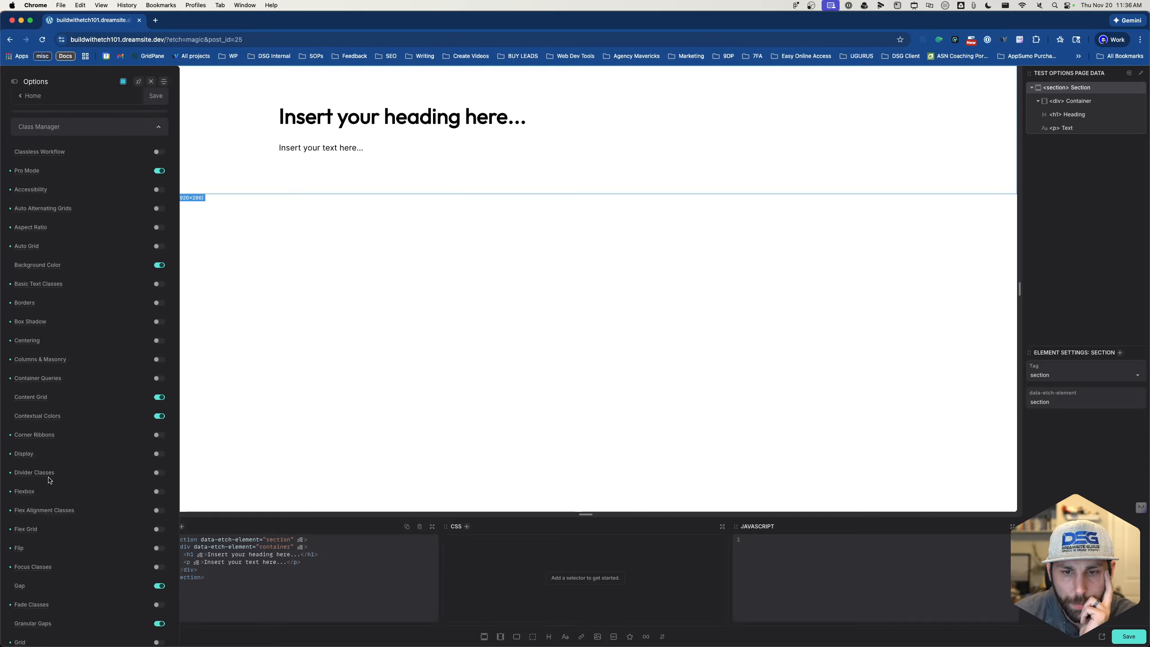
pyautogui.scroll(-3, 50, 480)
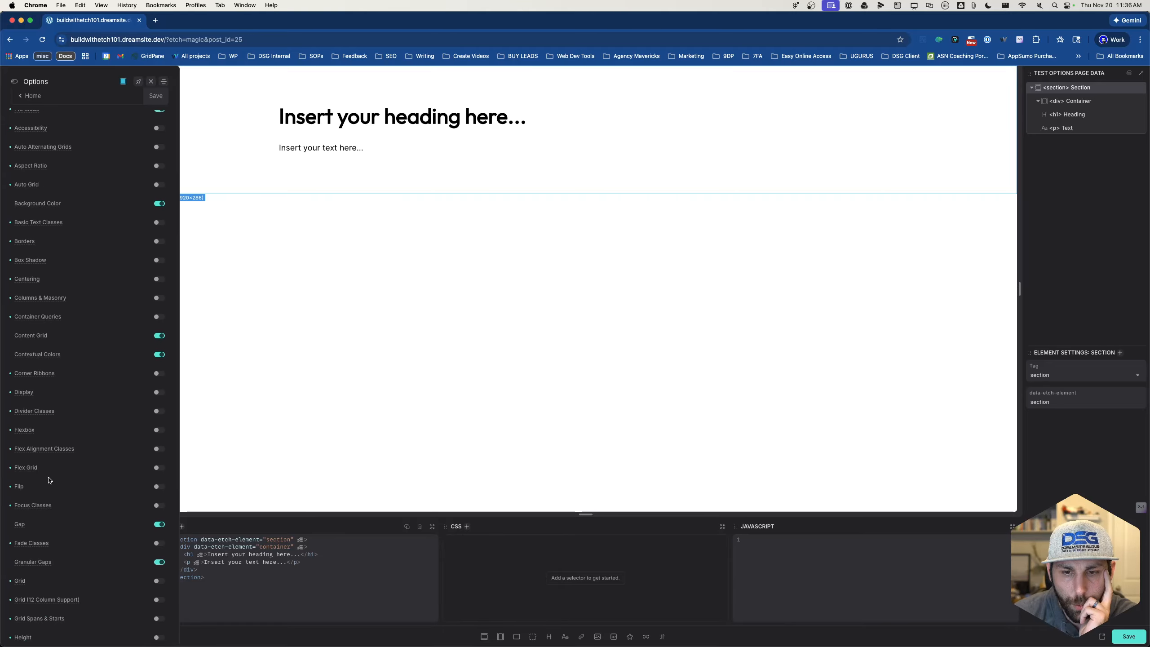
pyautogui.scroll(-8, 49, 480)
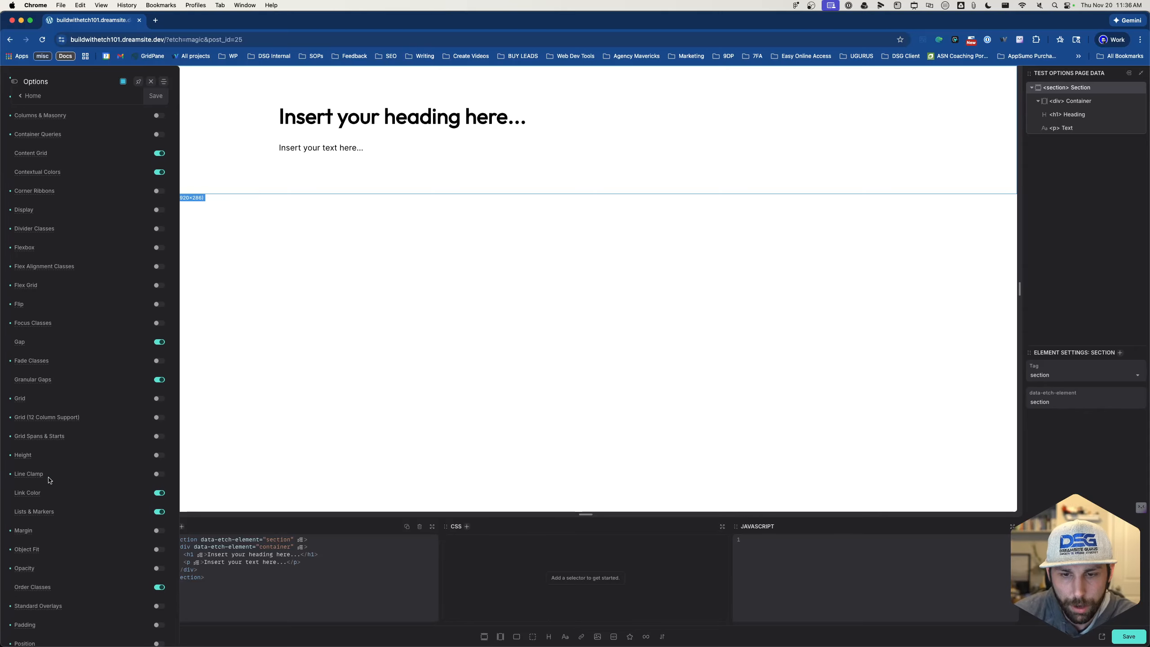
pyautogui.scroll(-6, 50, 480)
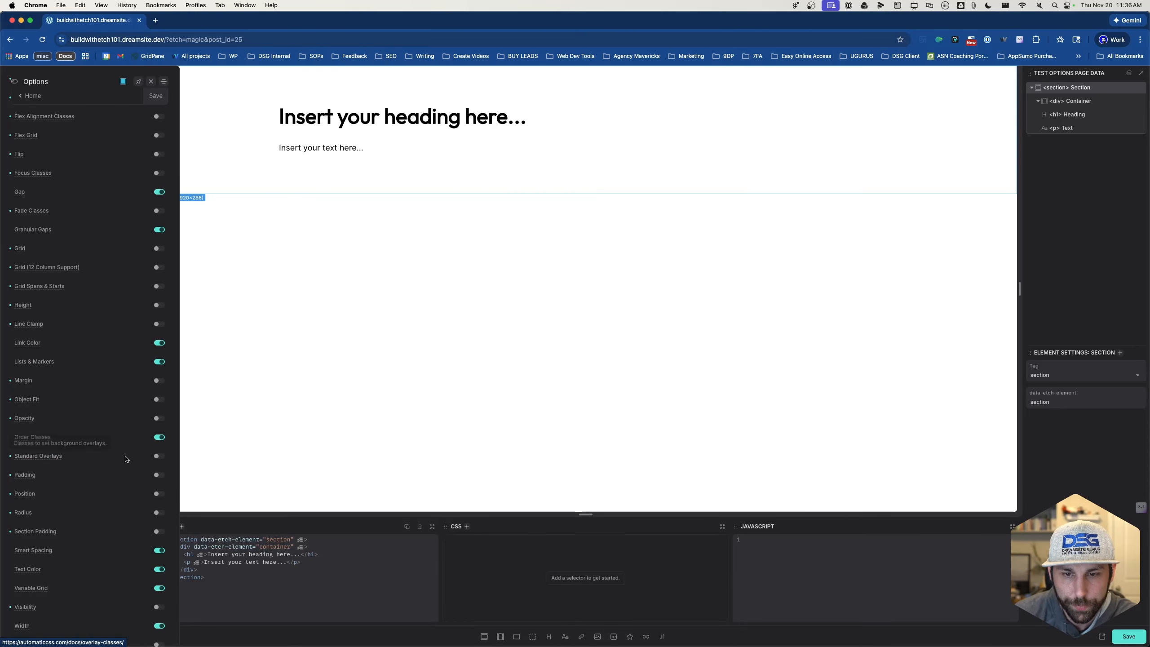
pyautogui.click(159, 457)
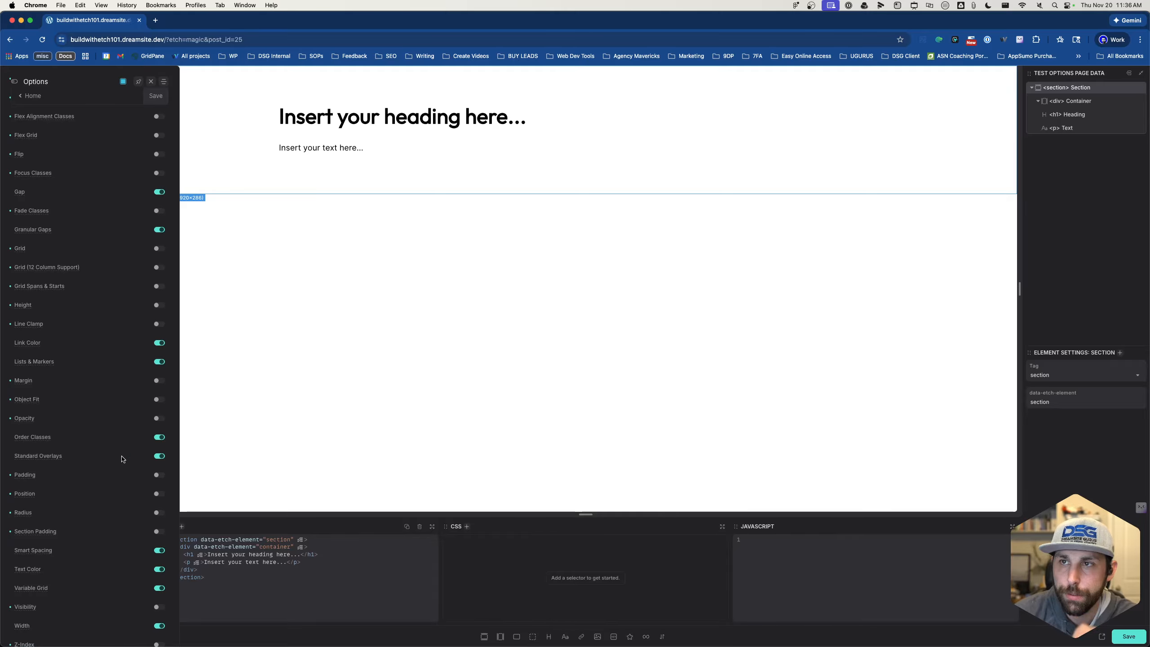
# Review the Variable Manager, Defaults & Misc, Gutenberg and Layer Controls settings in the Options
pyautogui.scroll(-8, 121, 463)
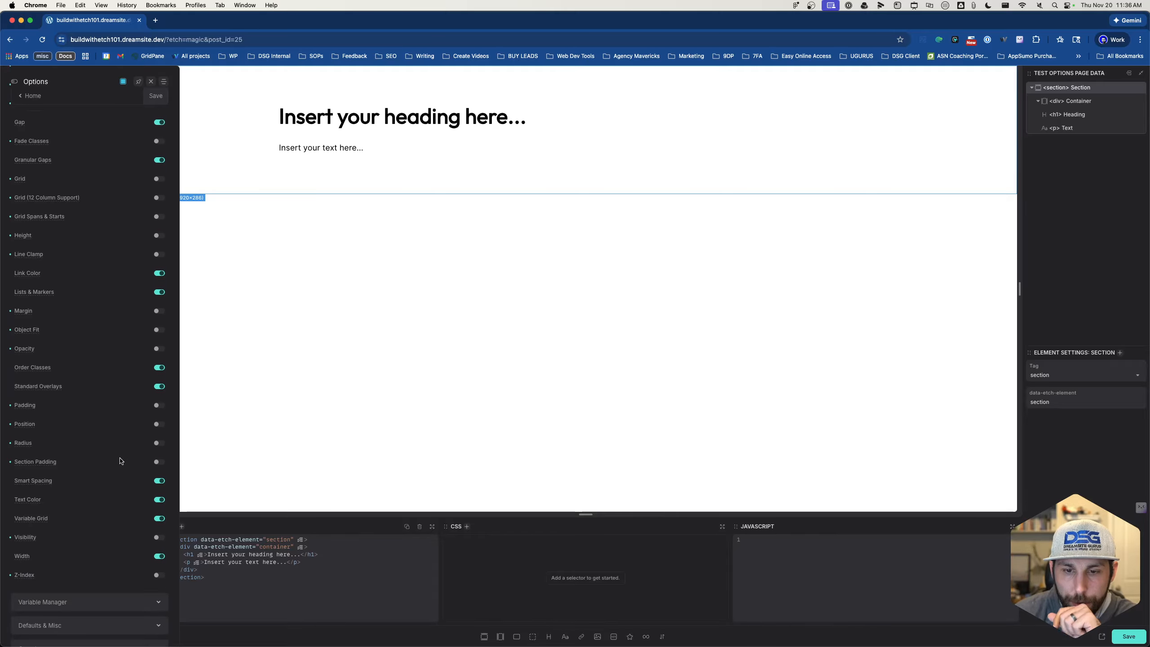
pyautogui.click(97, 446)
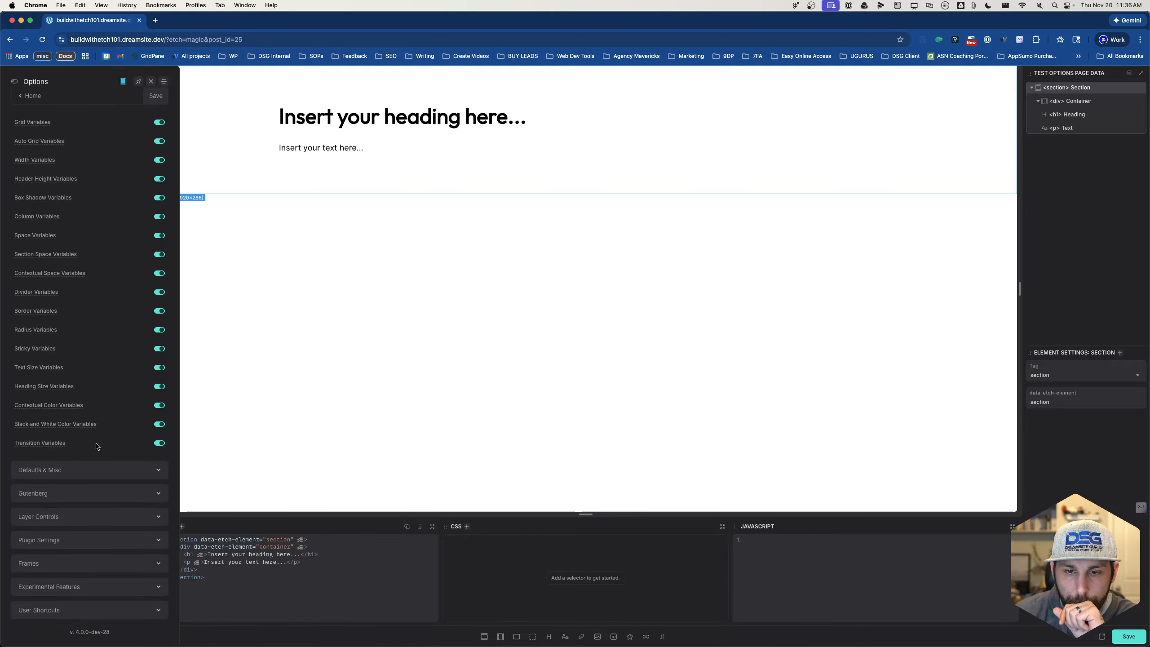
pyautogui.scroll(3, 97, 445)
pyautogui.scroll(-3, 97, 444)
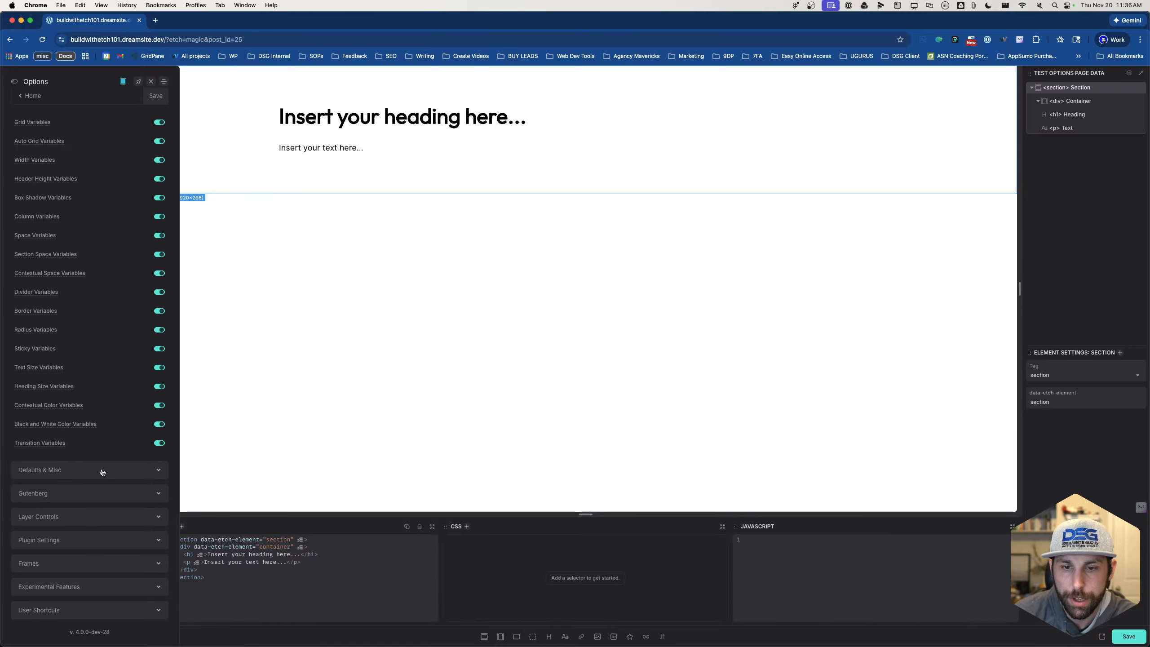
pyautogui.click(103, 472)
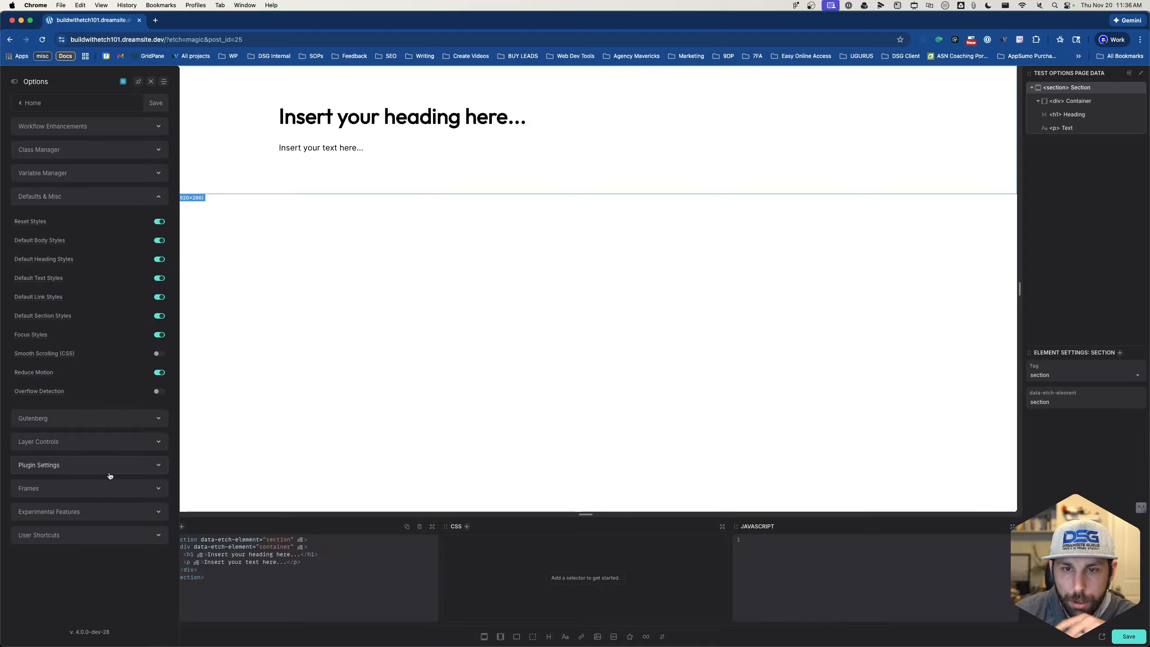
pyautogui.click(116, 424)
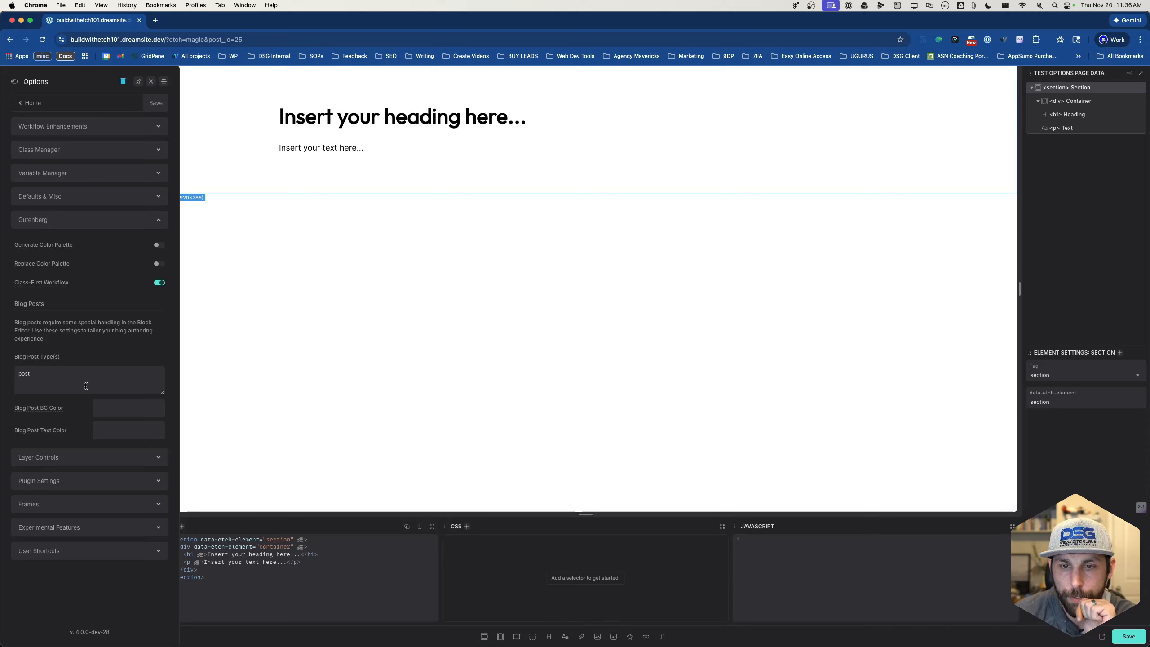
pyautogui.click(90, 457)
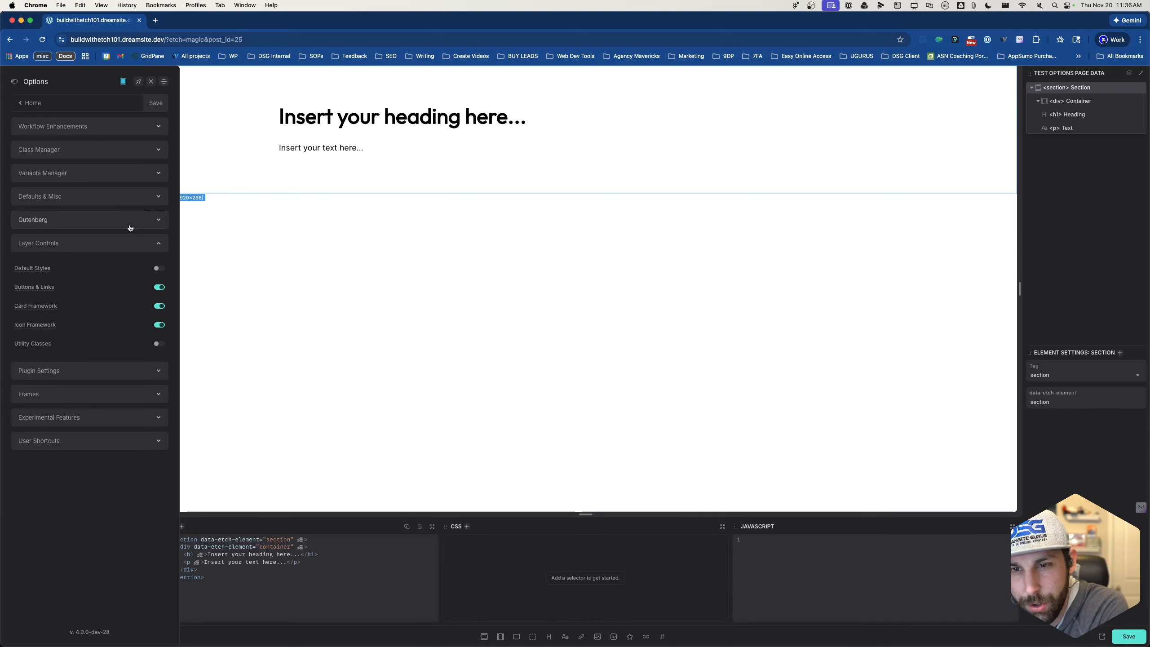
# Enable Generate Color Palette and Replace Color Palette in the Gutenberg options and read the Blog Posts note
pyautogui.click(129, 225)
pyautogui.click(158, 246)
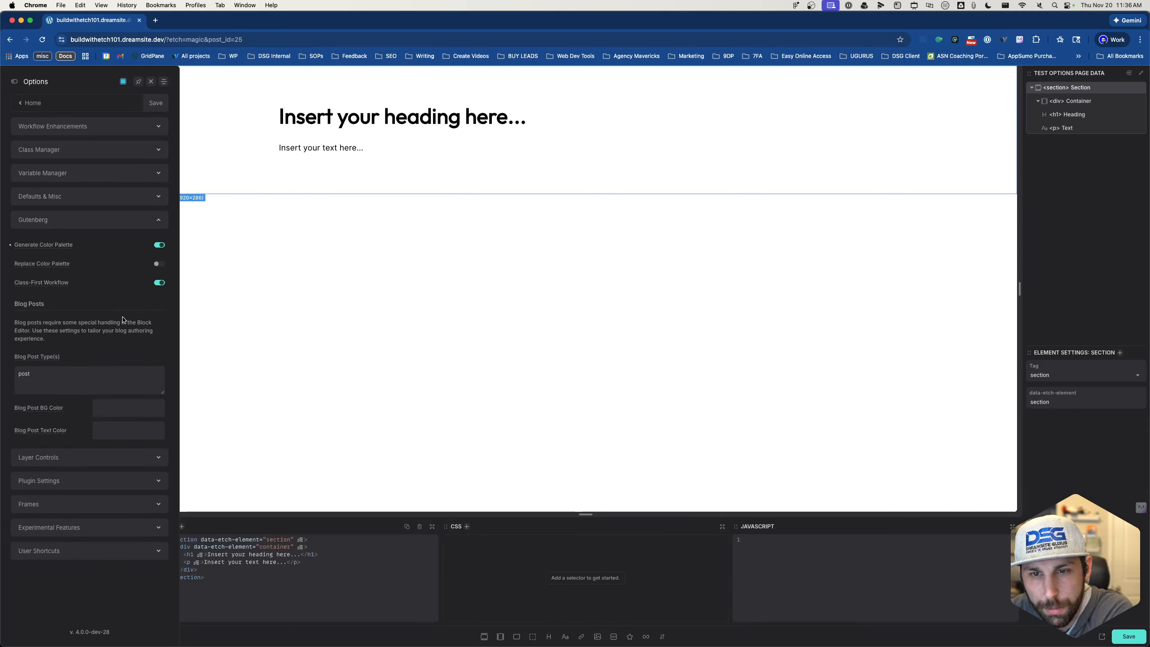
pyautogui.moveTo(46, 249)
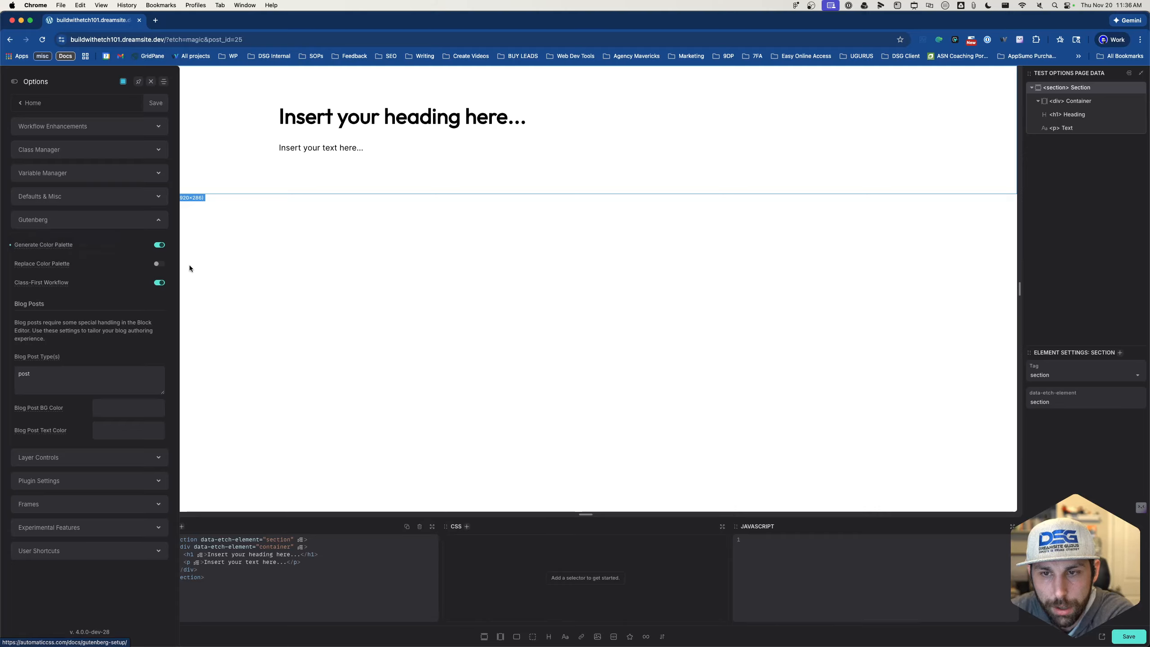
pyautogui.click(160, 263)
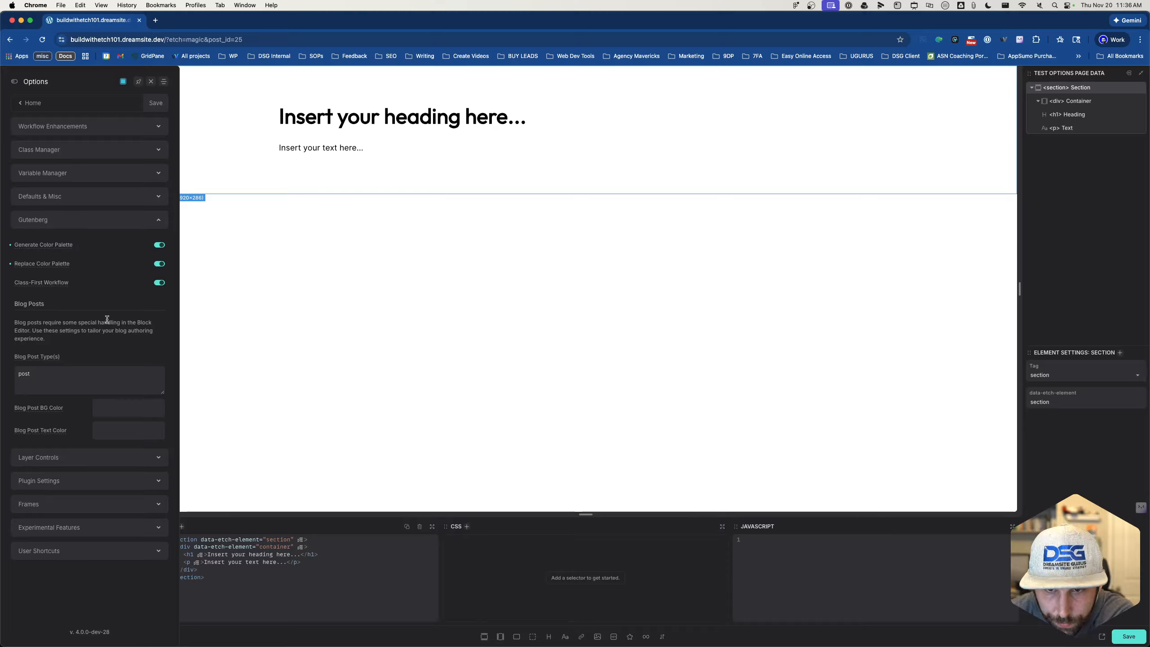
pyautogui.moveTo(27, 322); pyautogui.dragTo(83, 338)
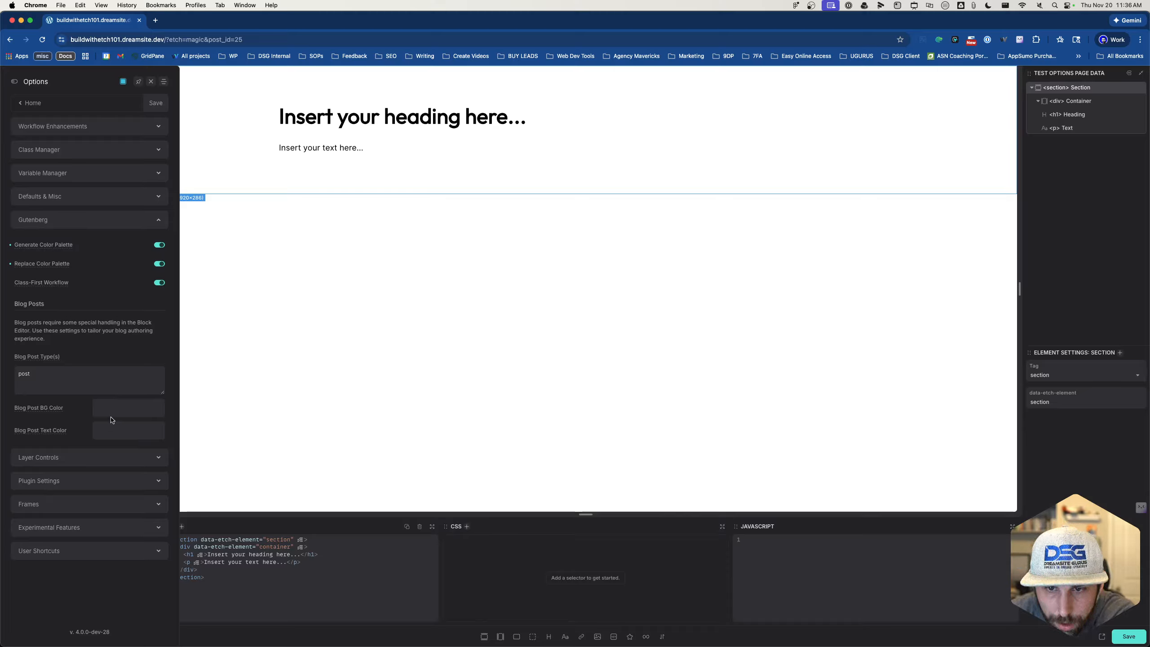
# Review the Layer Controls, Plugin Settings and Frames options and save the settings
pyautogui.click(87, 461)
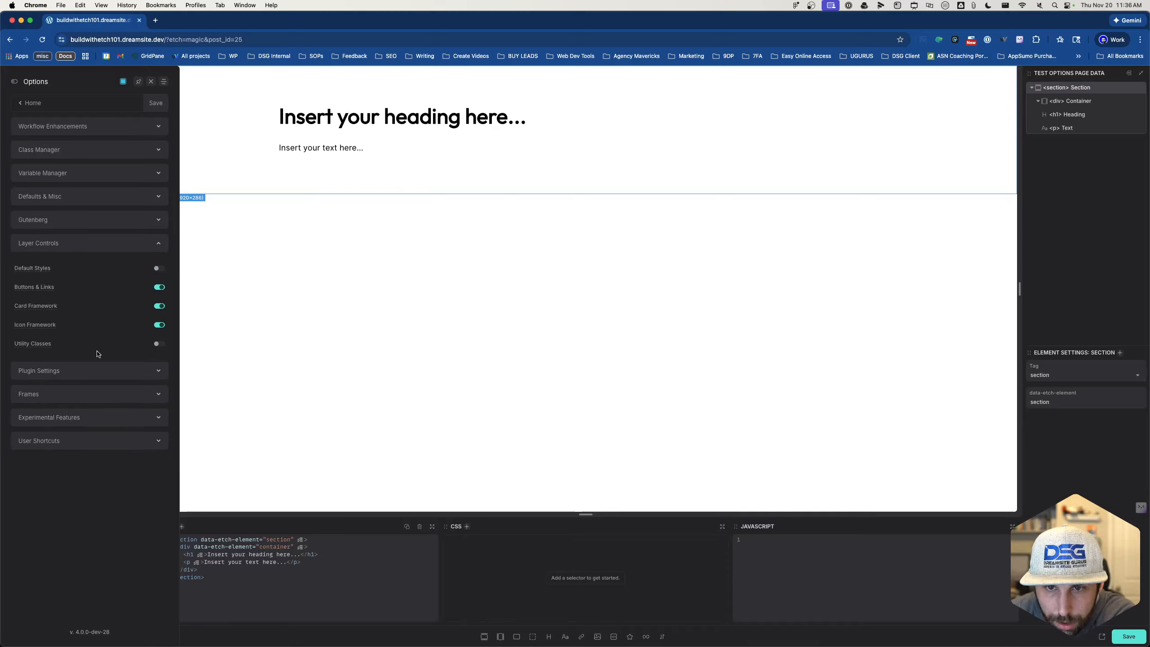
pyautogui.click(95, 373)
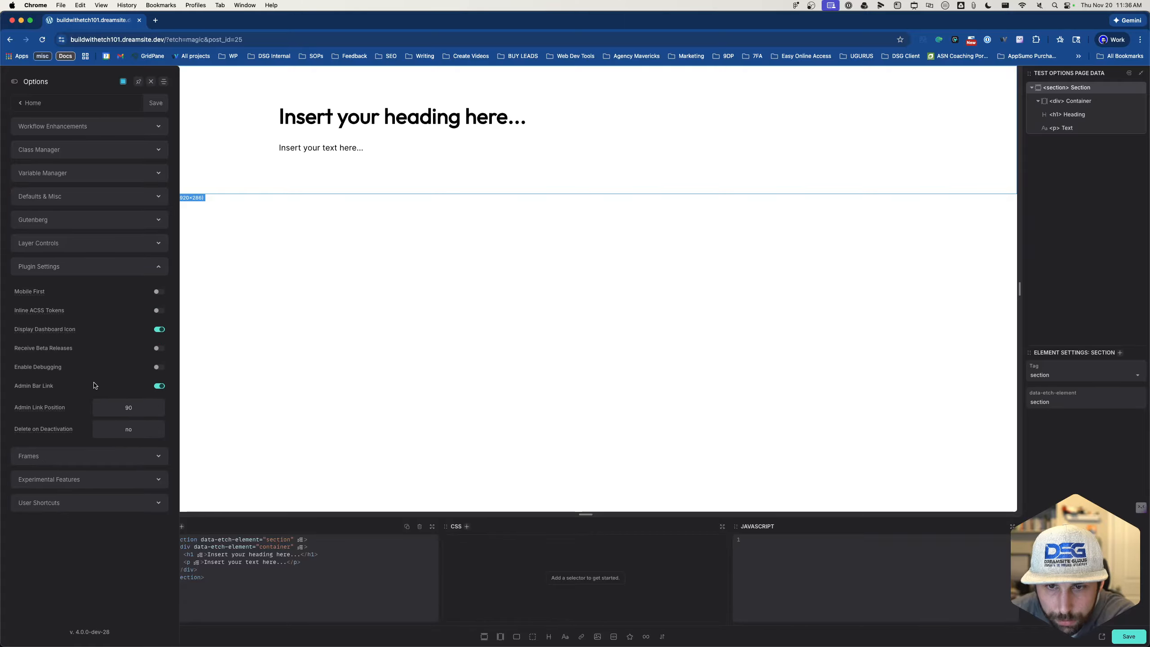
pyautogui.click(74, 456)
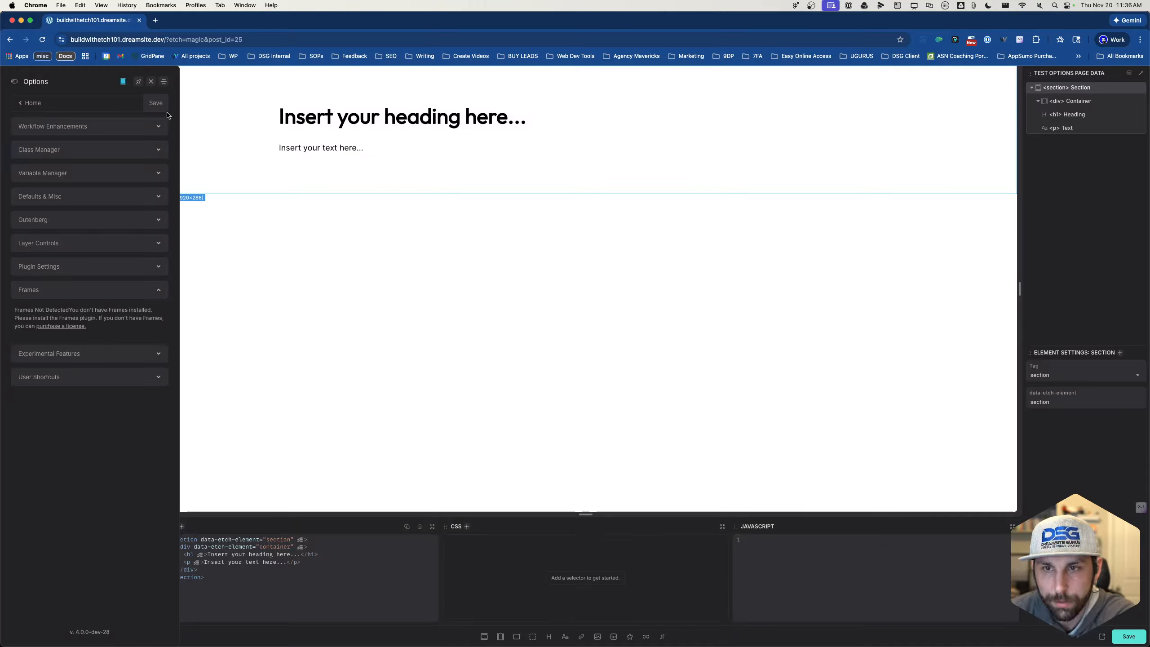
pyautogui.click(156, 103)
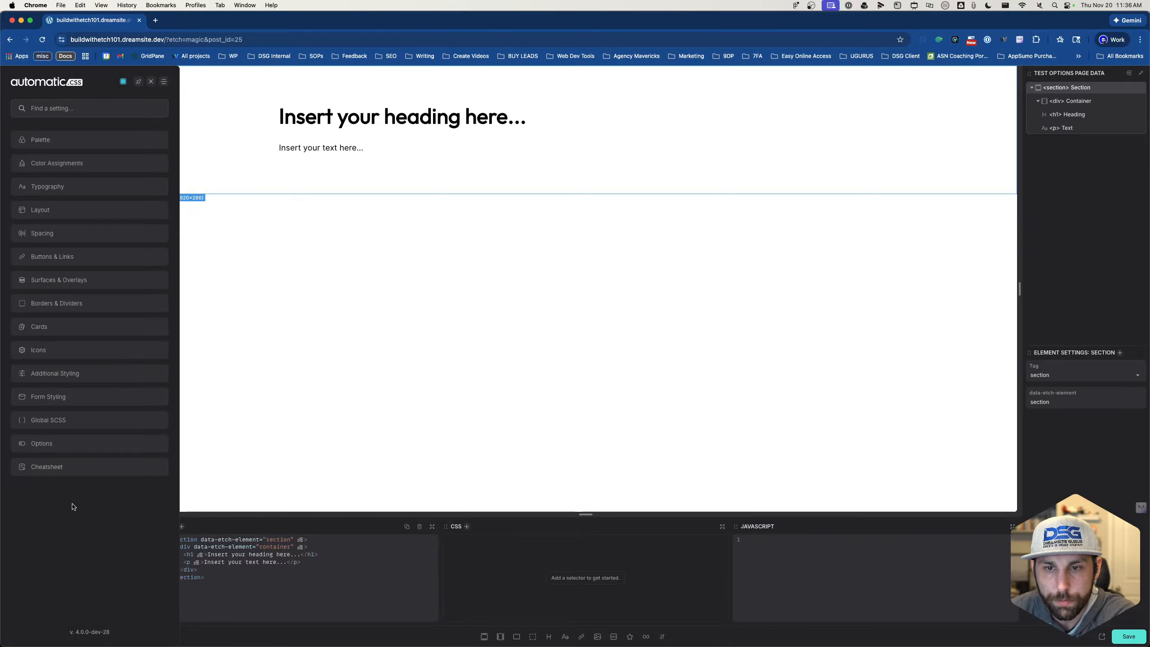
# Open the Automatic.css Palette settings, switch to Figma and copy the hex code F2752E of the orange Color Palette swatch
pyautogui.click(71, 141)
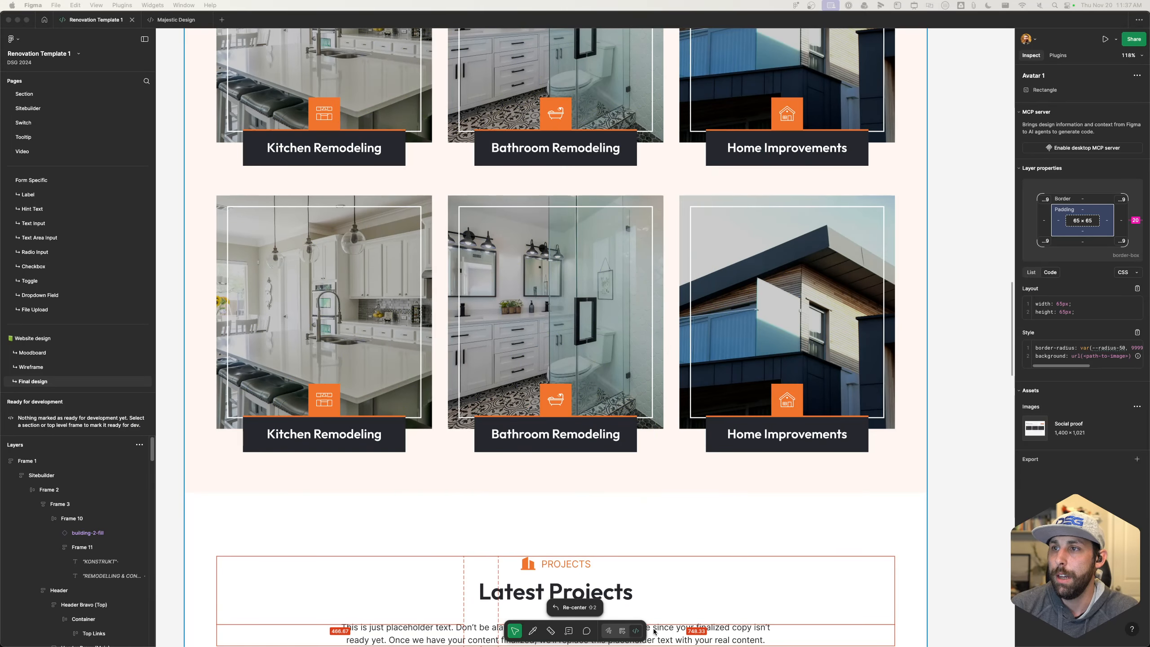
pyautogui.scroll(20, 527, 444)
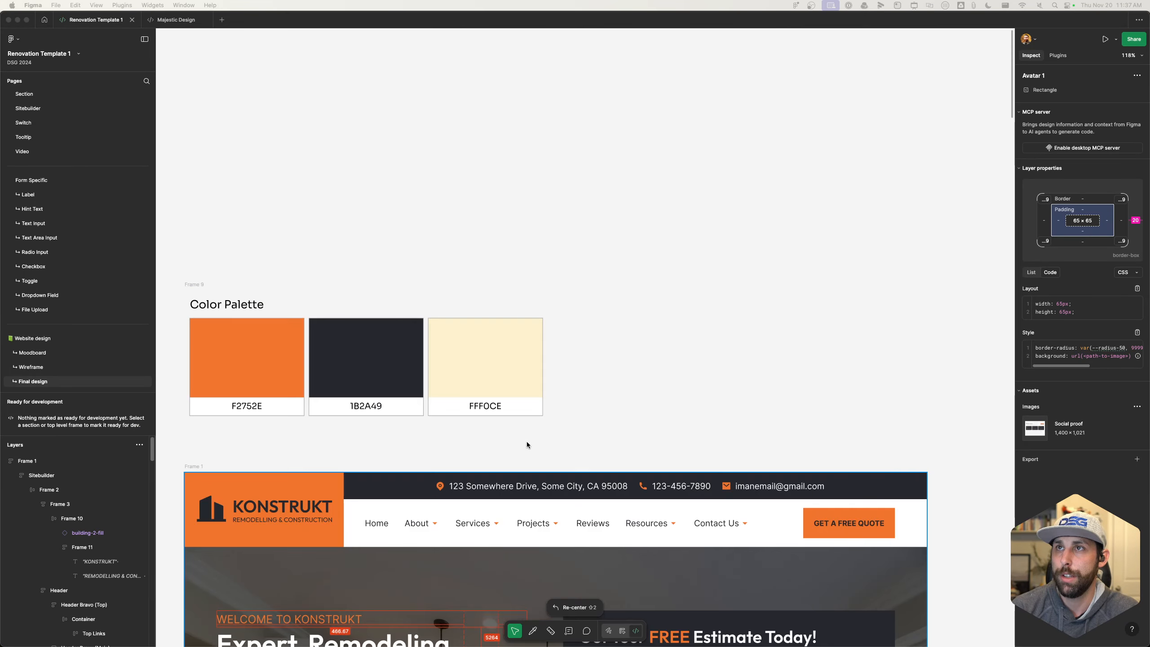
pyautogui.scroll(-2, 526, 444)
pyautogui.click(253, 308)
pyautogui.click(261, 317)
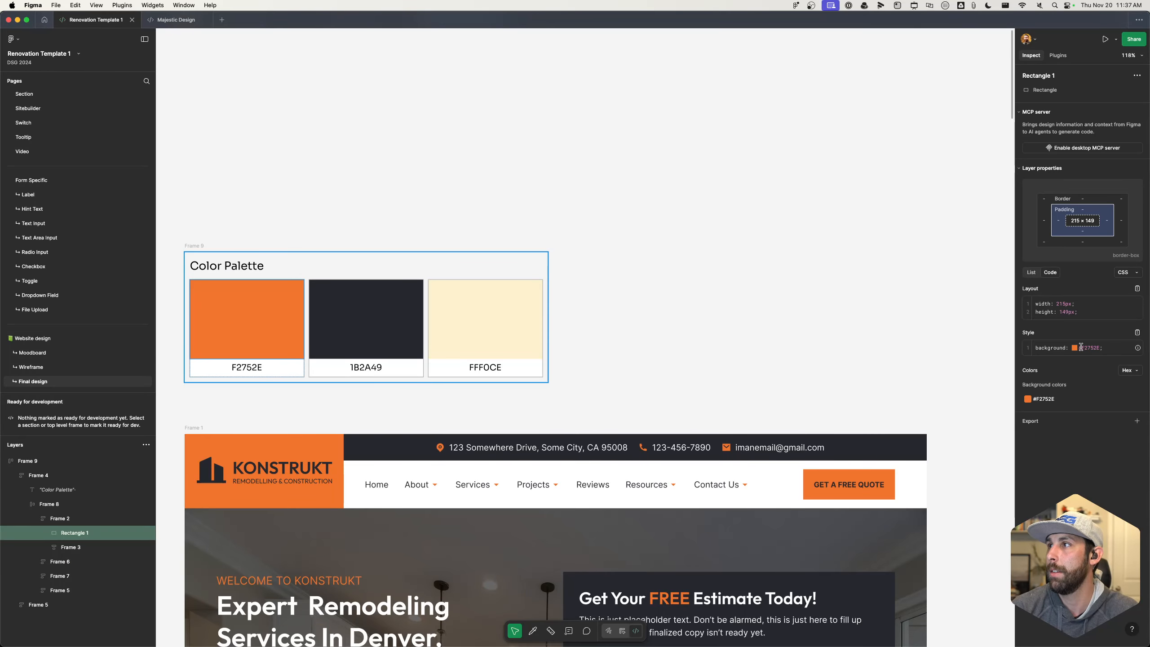
pyautogui.doubleClick(1090, 348)
pyautogui.press('super+c')
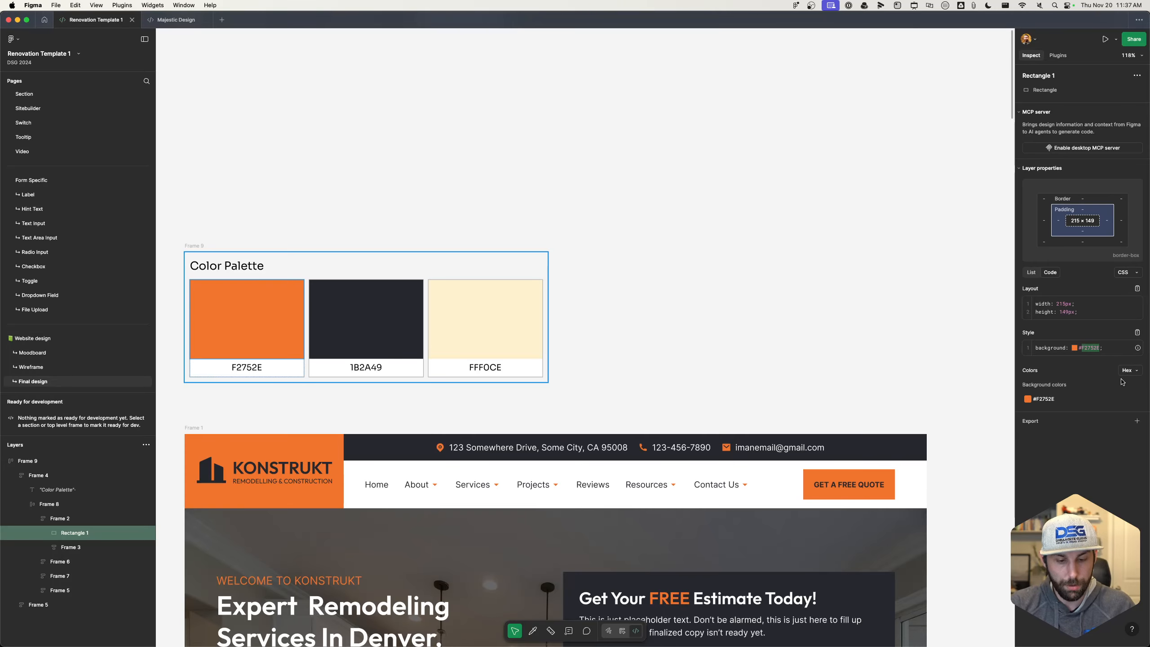
# Switch back to Chrome and set the Primary color to #F2752E, allowing the site clipboard access
pyautogui.press('super+Tab')
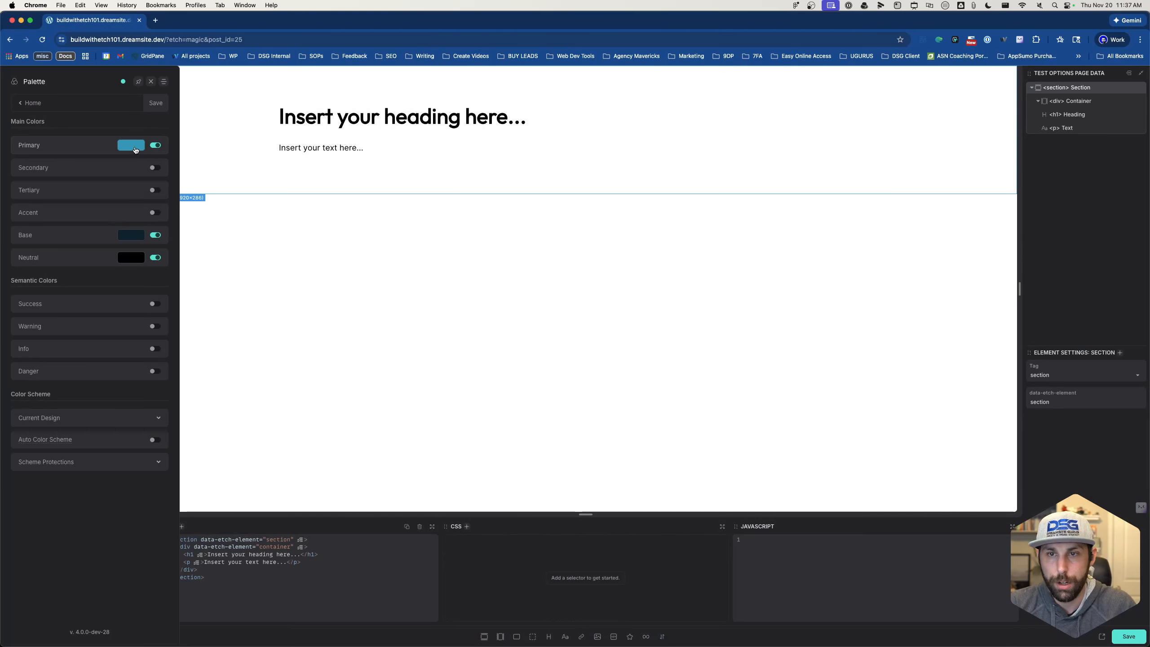
pyautogui.click(131, 146)
pyautogui.doubleClick(46, 289)
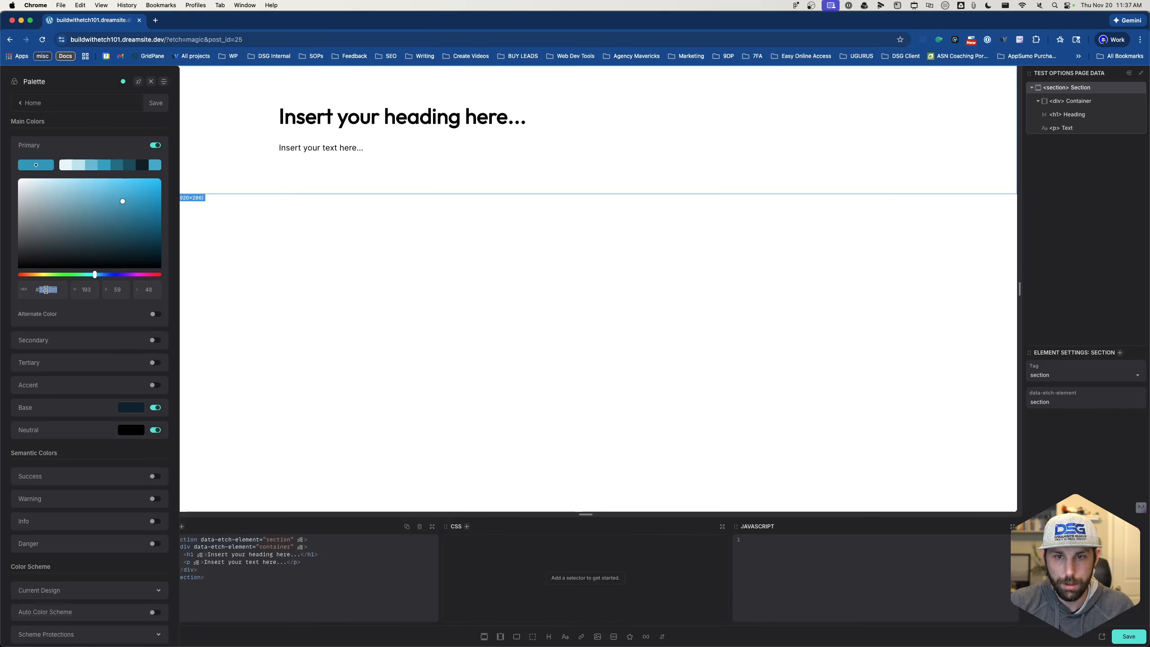
pyautogui.press('super+v')
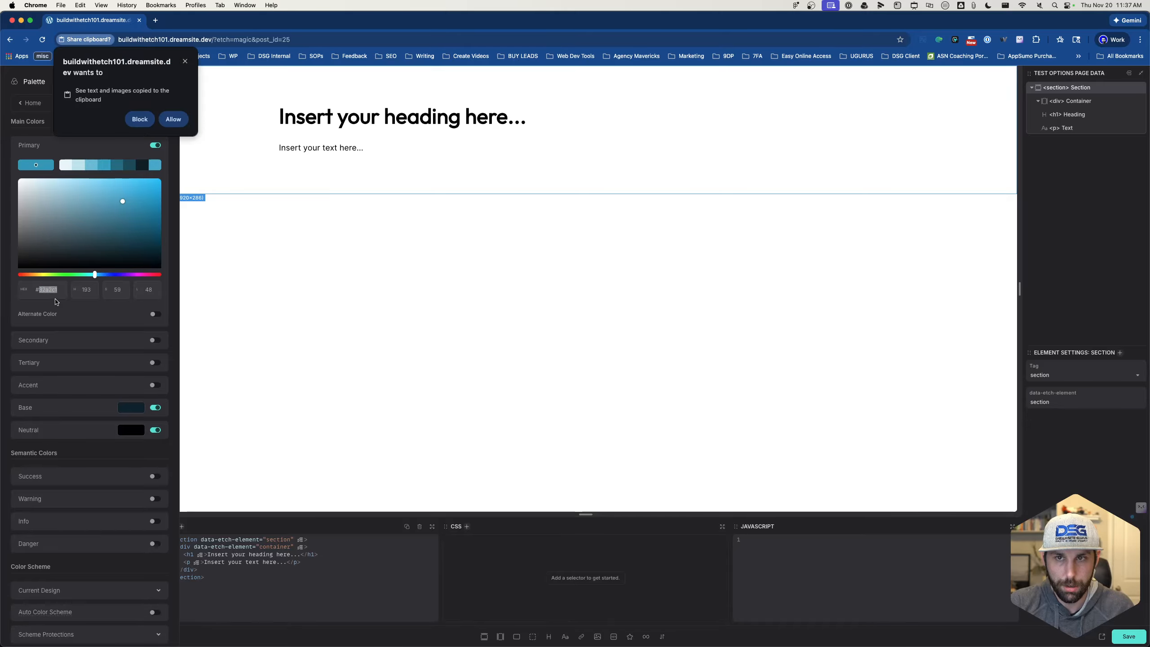
pyautogui.click(175, 120)
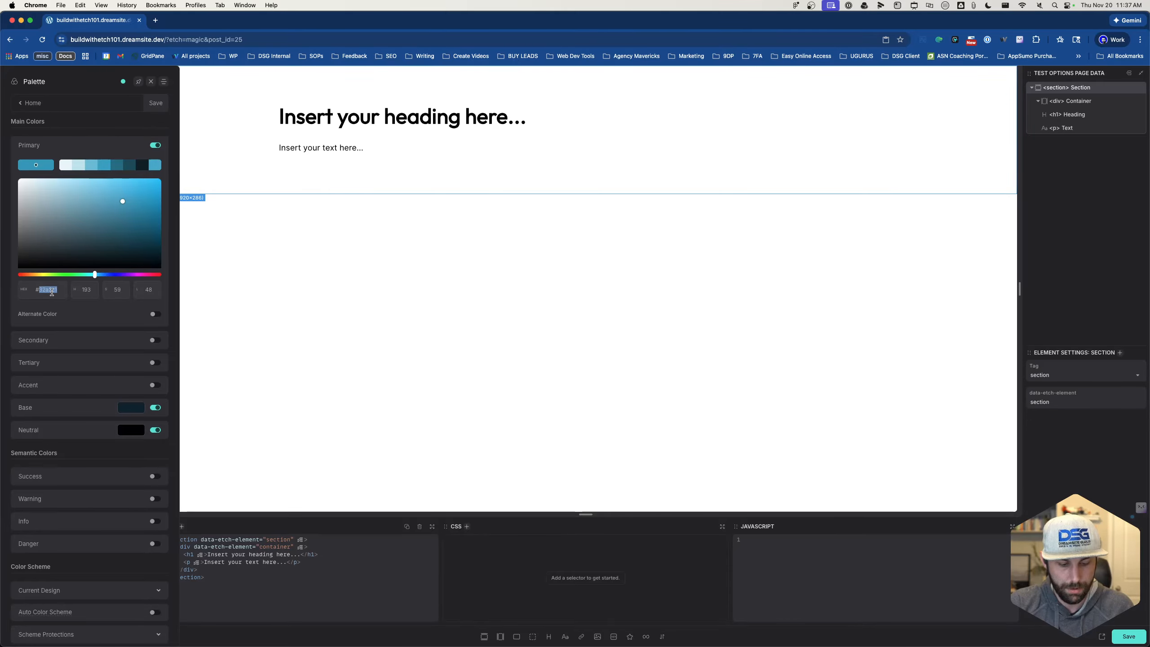
pyautogui.press('alt+super+c')
pyautogui.click(487, 139)
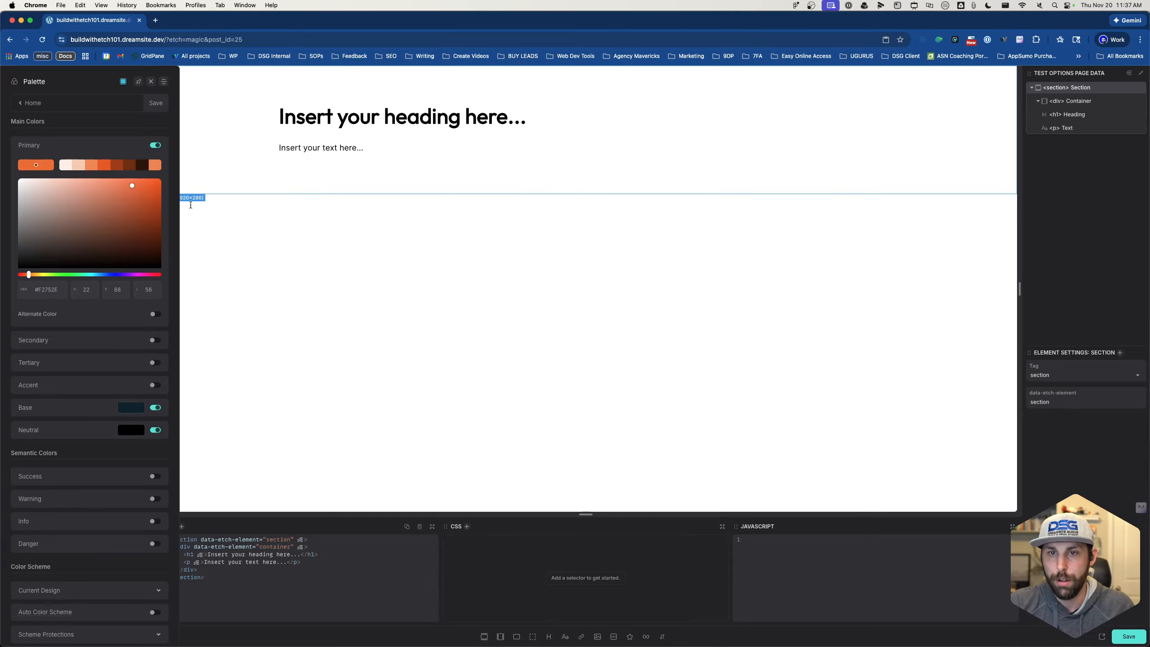
pyautogui.click(100, 148)
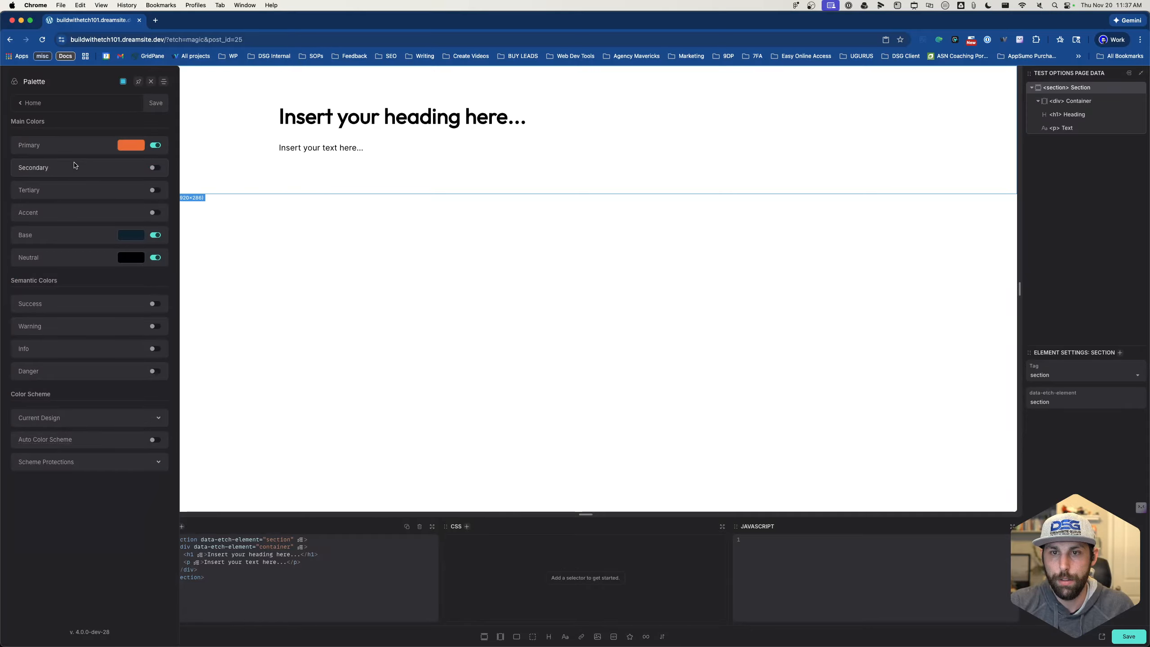
# Enable the Secondary color and set it to #24272D from the clipboard history
pyautogui.click(154, 167)
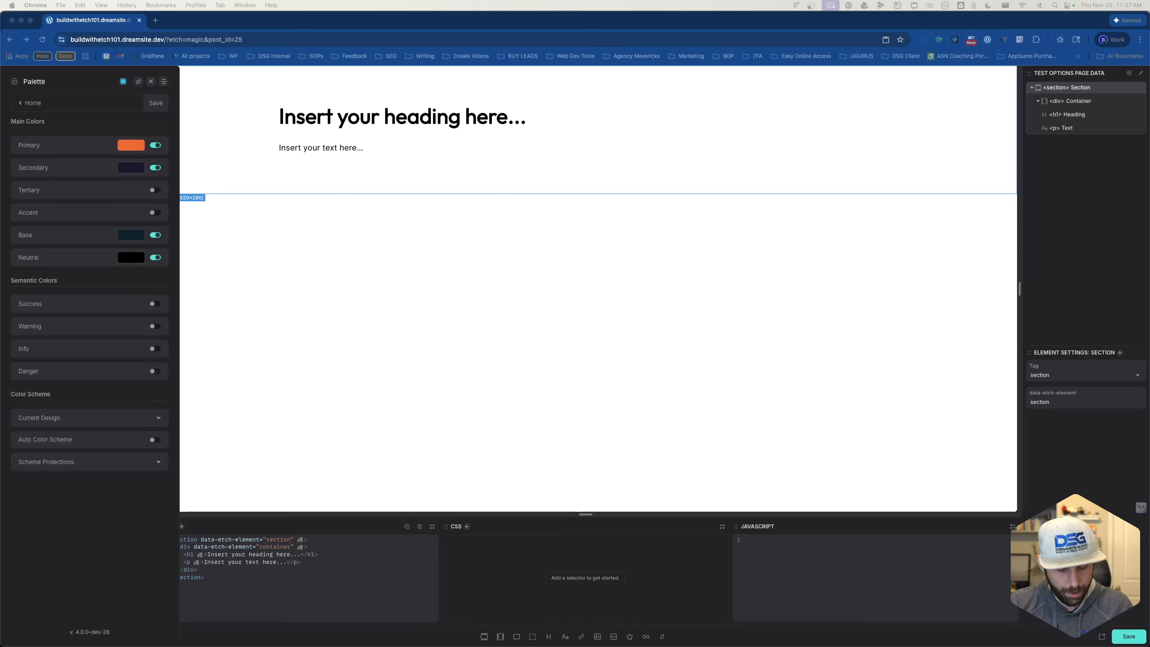
pyautogui.click(61, 169)
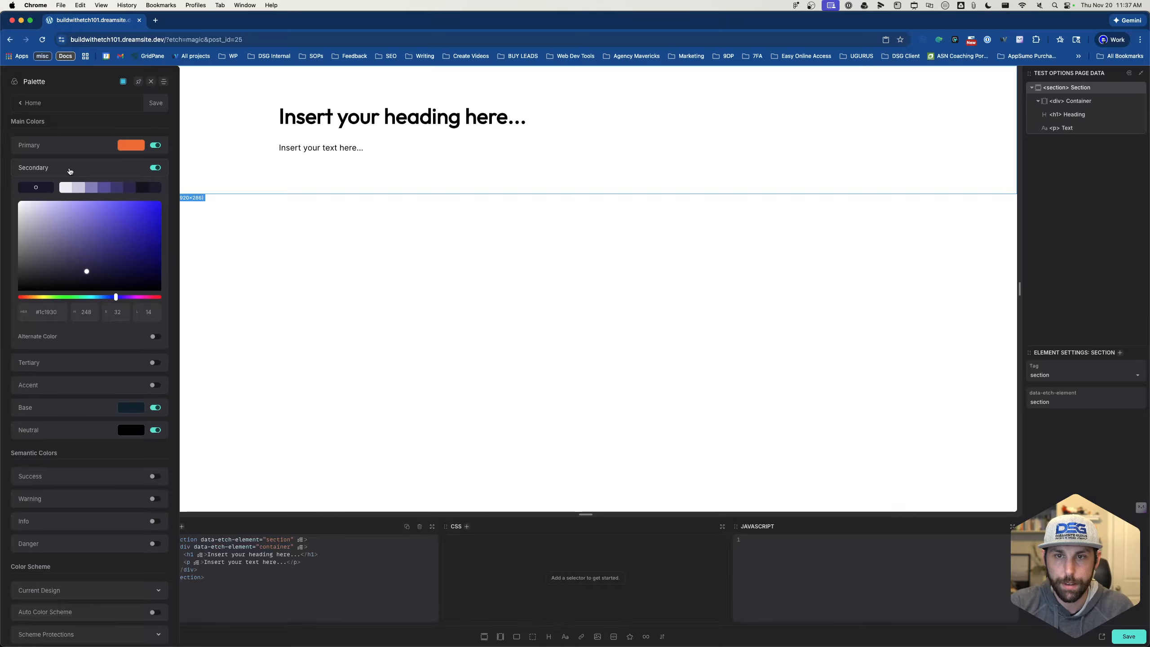
pyautogui.click(48, 313)
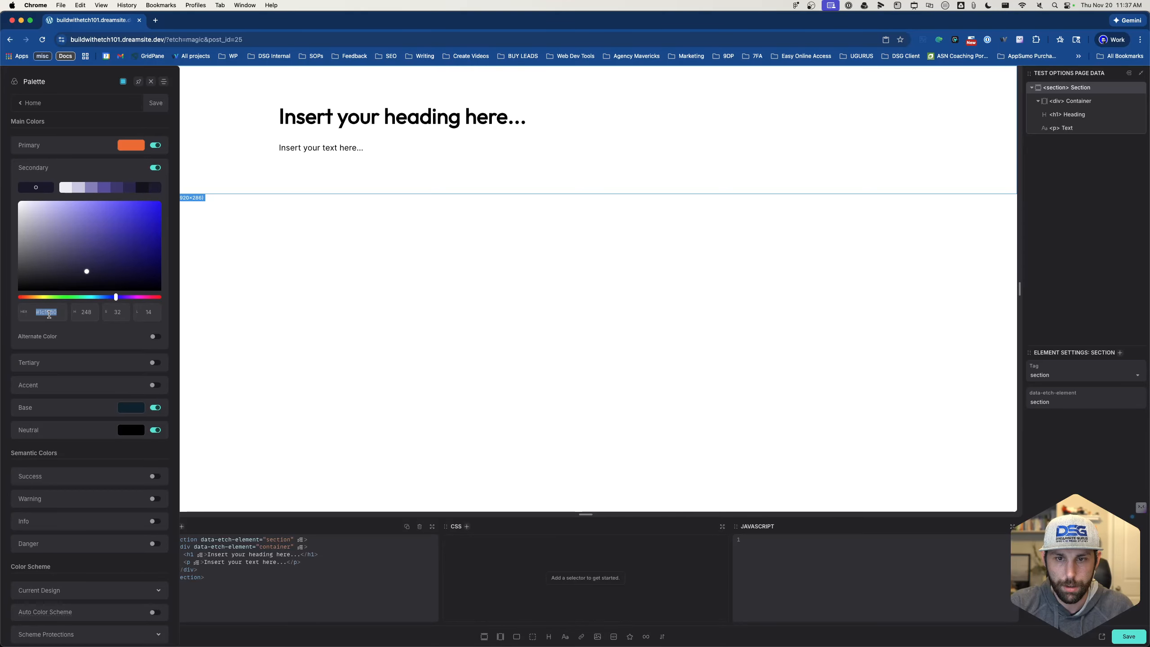
pyautogui.click(51, 312)
pyautogui.press('super+a')
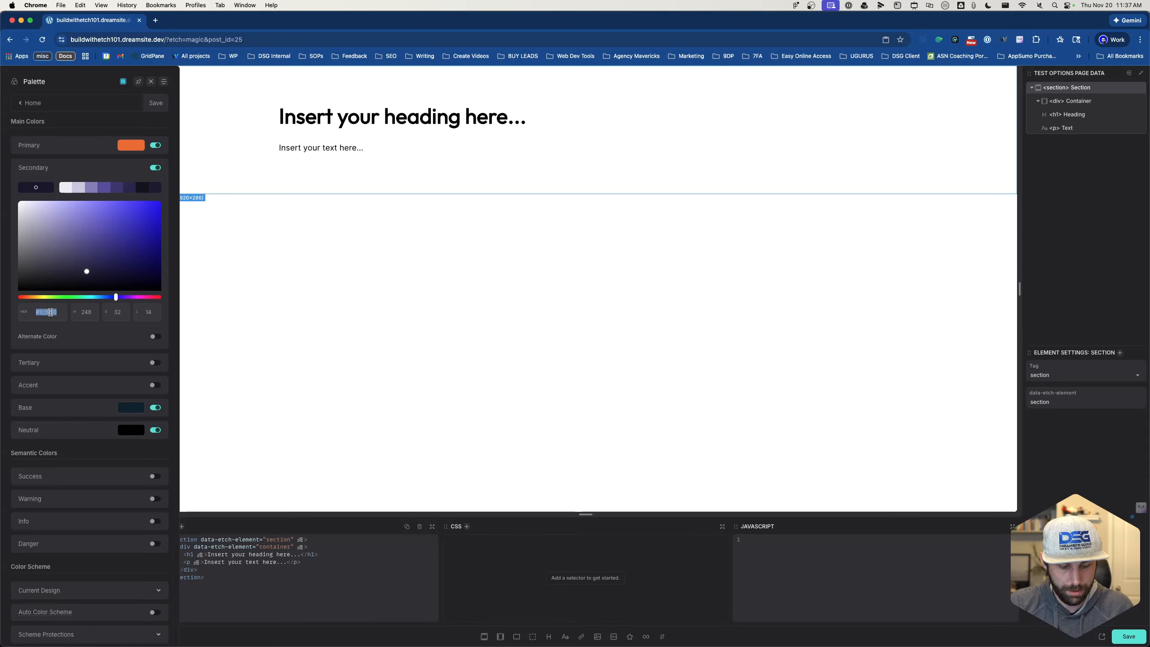
pyautogui.press('alt+super+c')
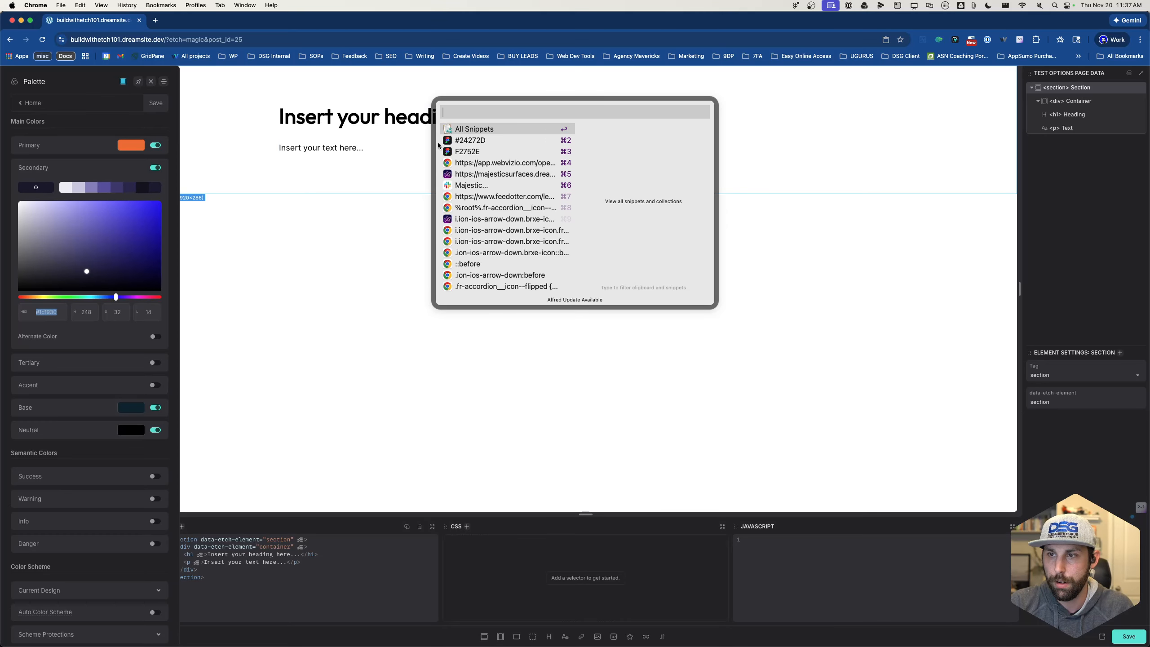
pyautogui.click(473, 142)
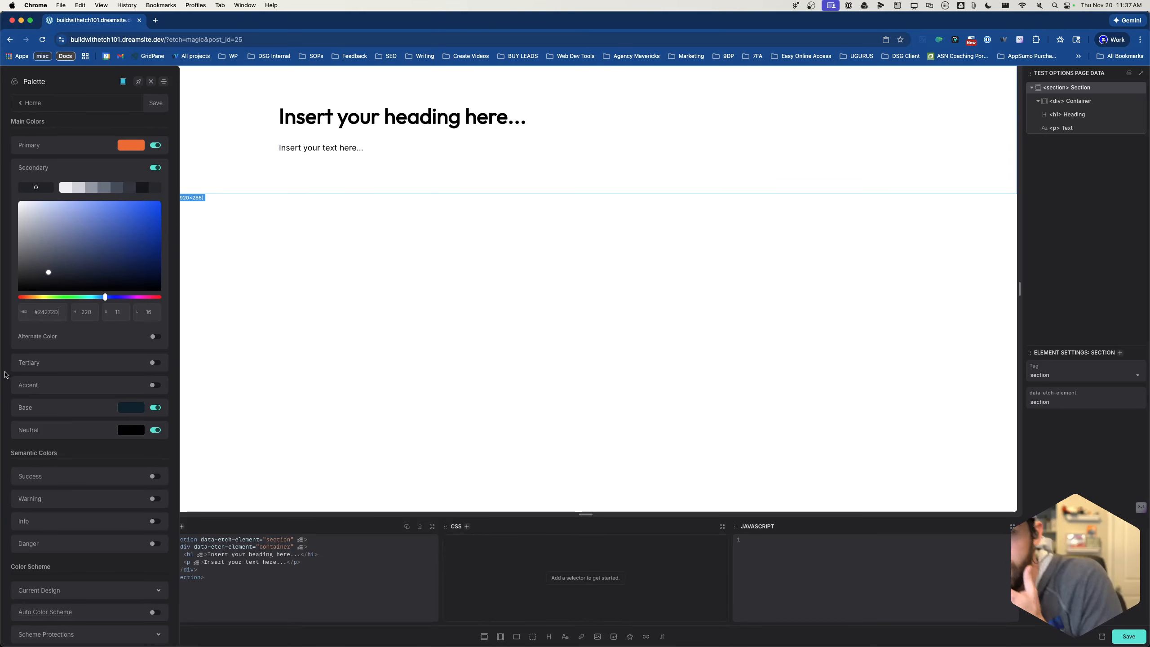
pyautogui.click(116, 175)
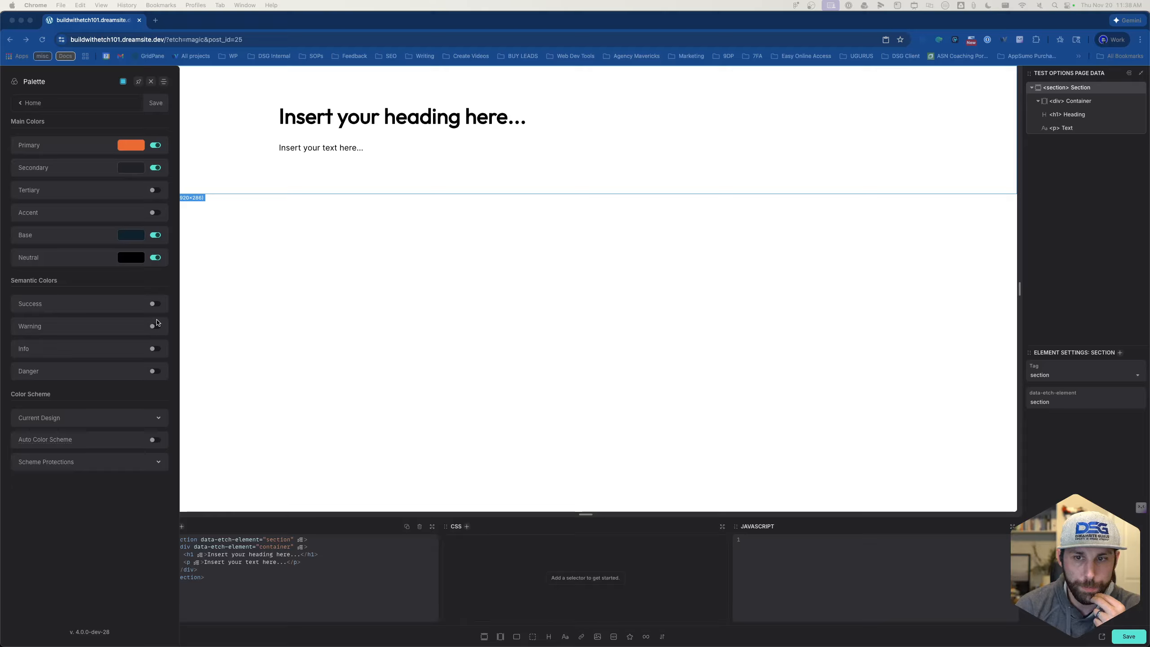
pyautogui.click(156, 307)
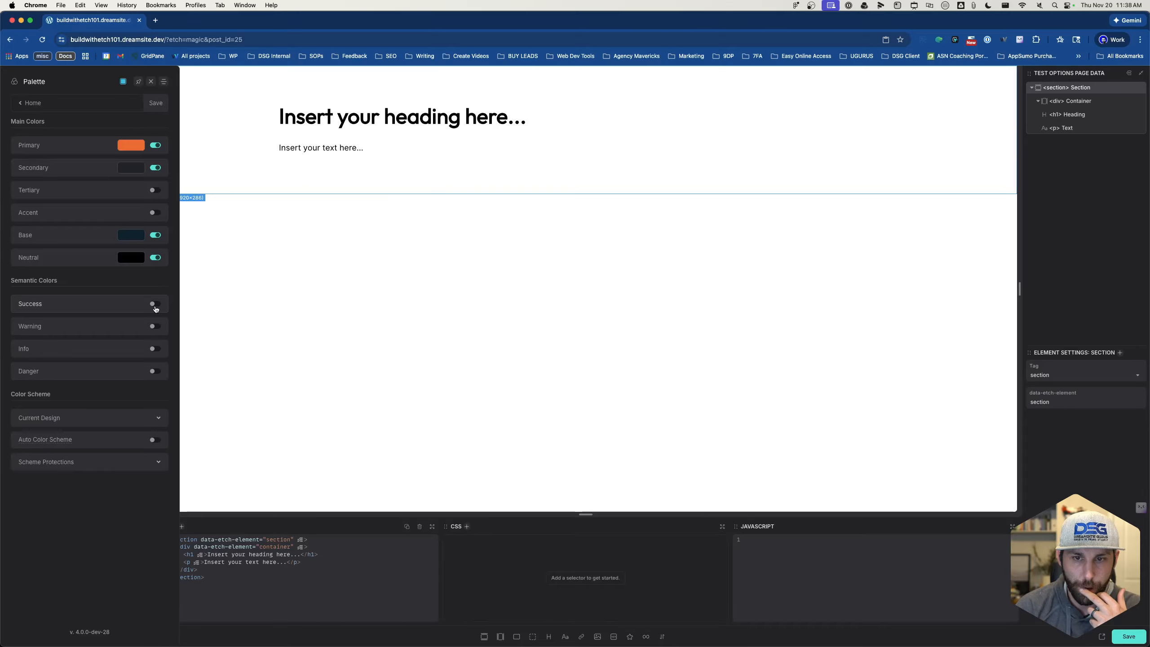
pyautogui.click(155, 305)
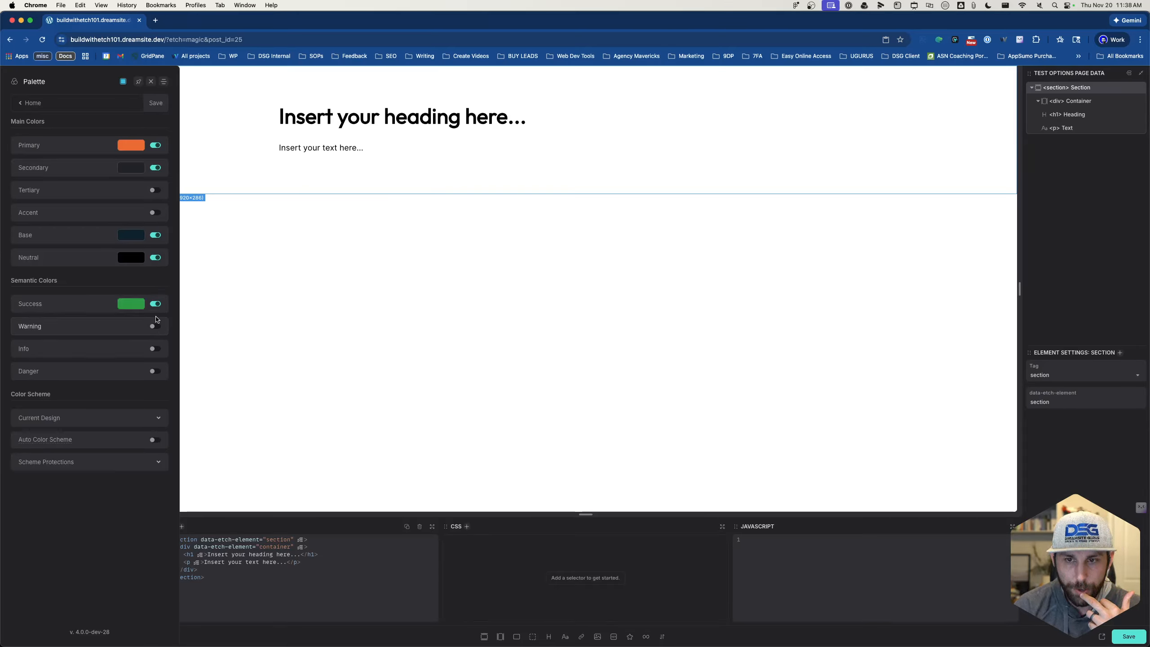
pyautogui.click(156, 306)
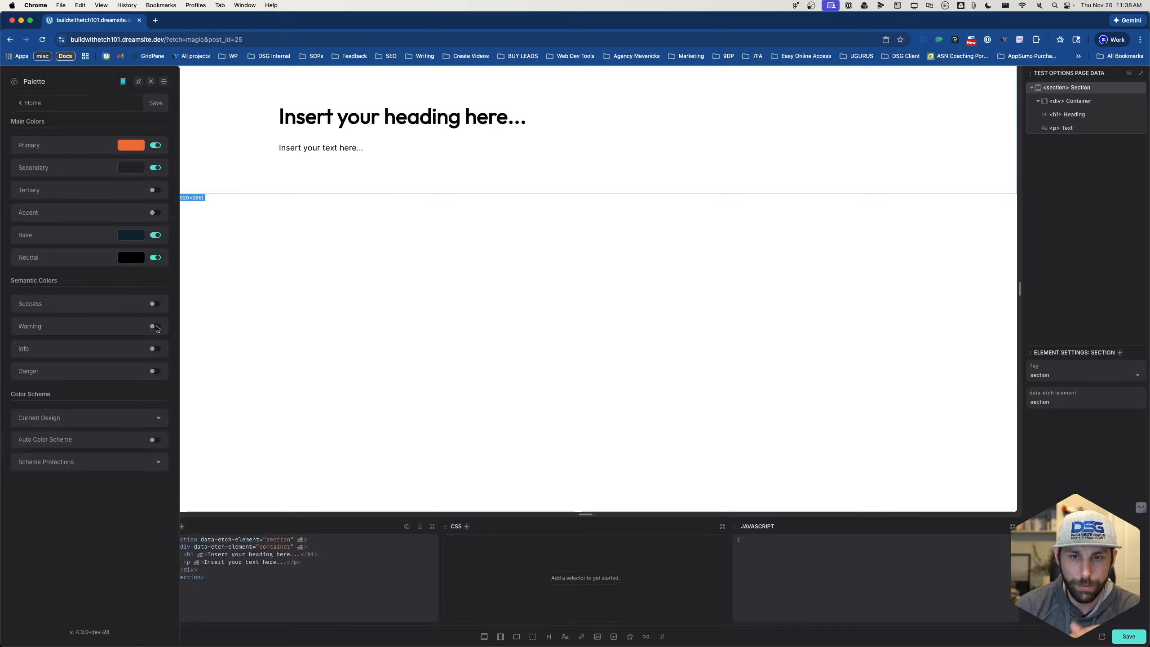
# Review the Current Design and Scheme Protections settings of the Color Scheme
pyautogui.click(160, 417)
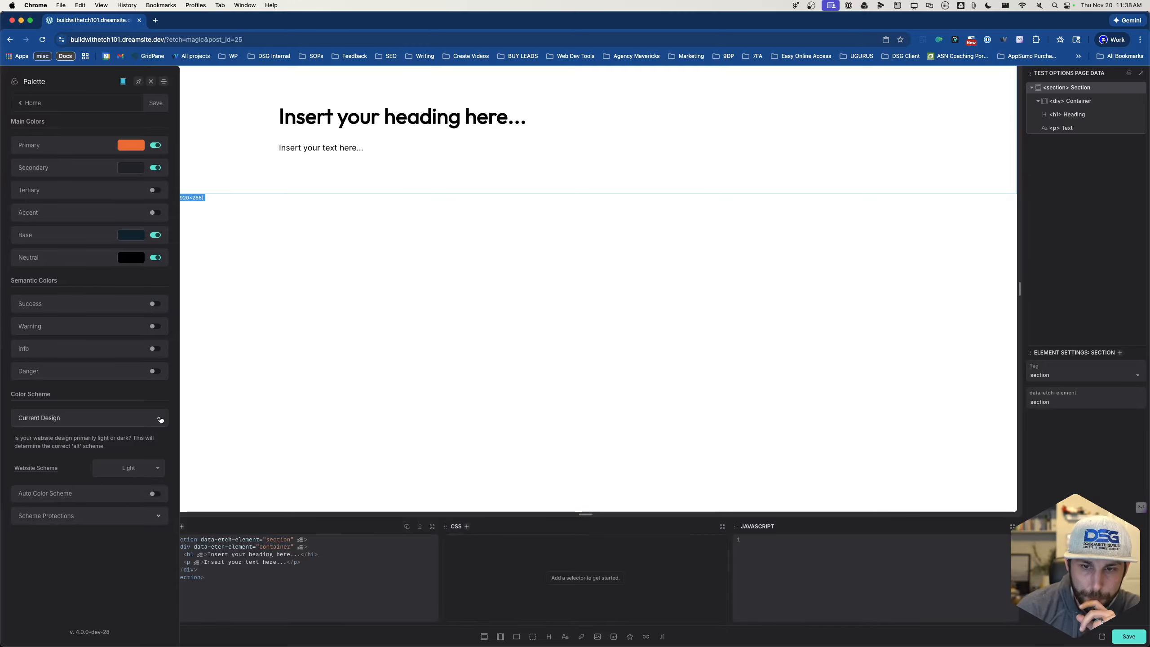
pyautogui.click(161, 418)
pyautogui.click(98, 465)
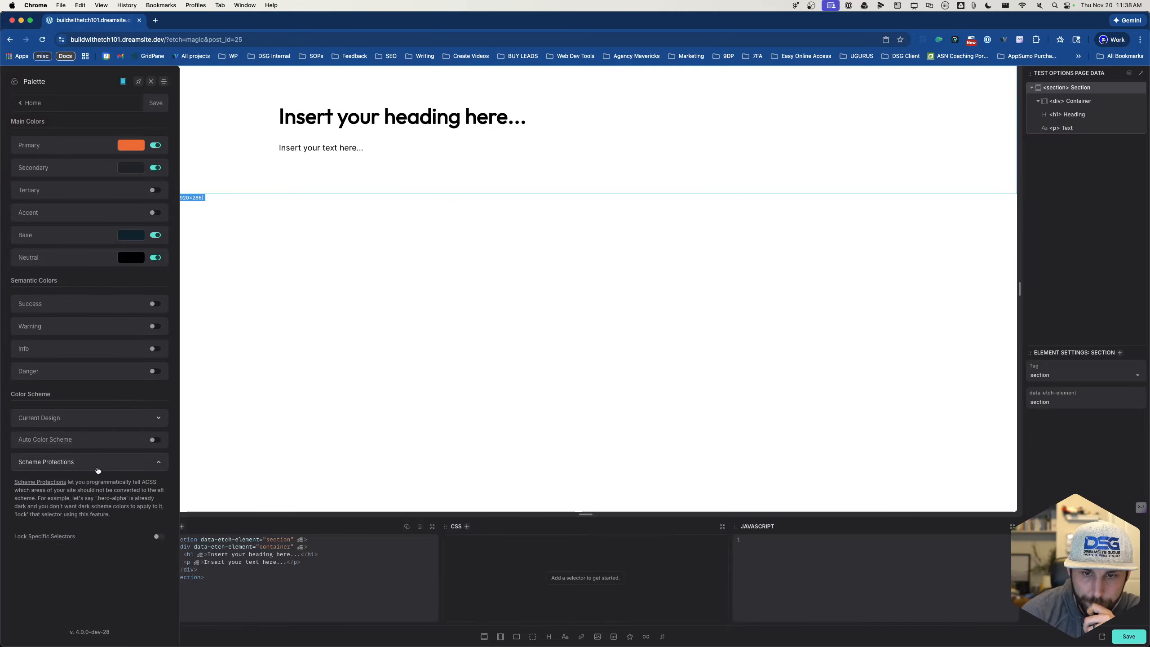
pyautogui.click(98, 464)
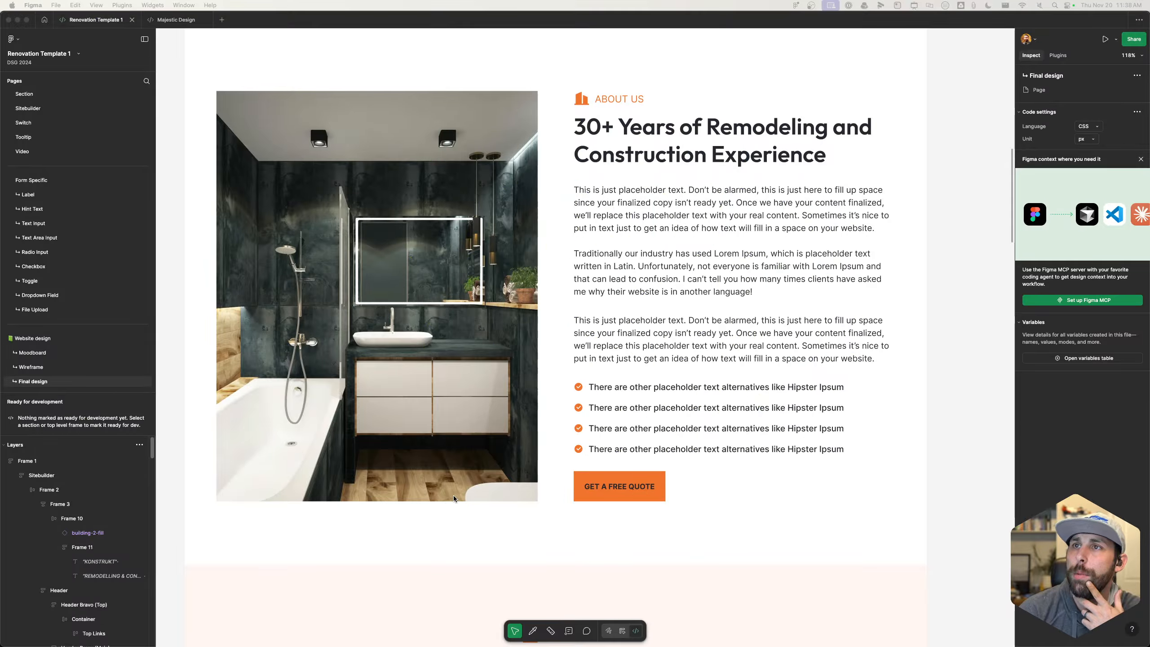
# Switch to the Figma design and inspect the layout and background styles of the hero's estimate form header
pyautogui.scroll(1, 503, 495)
pyautogui.scroll(15, 503, 495)
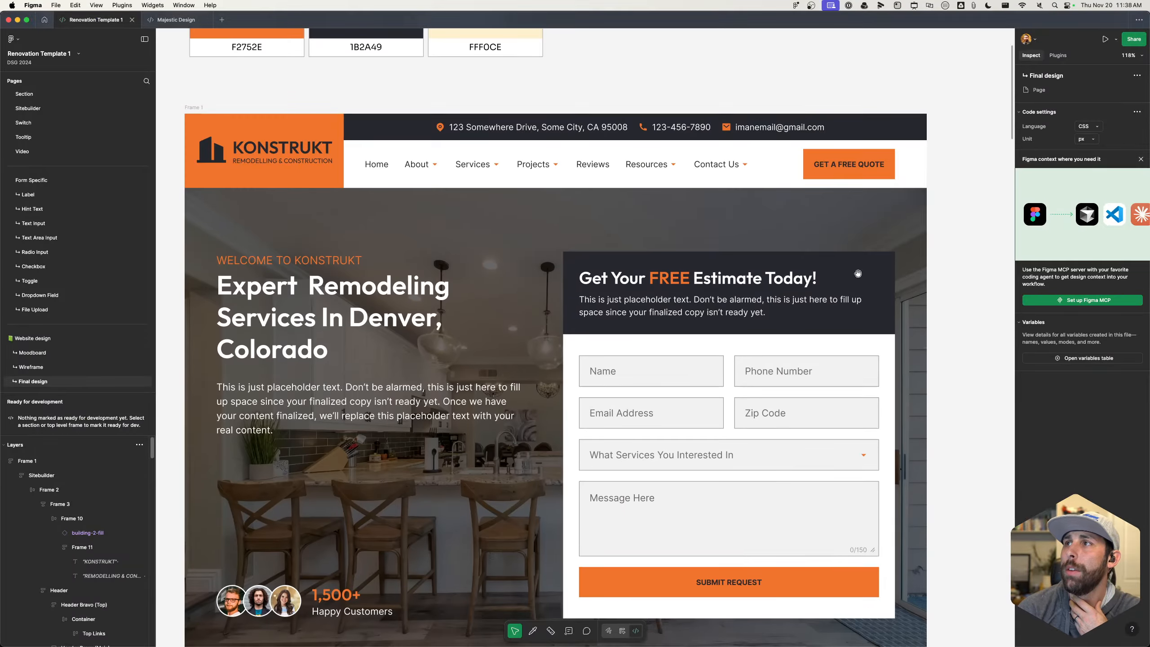
pyautogui.click(868, 279)
pyautogui.click(865, 263)
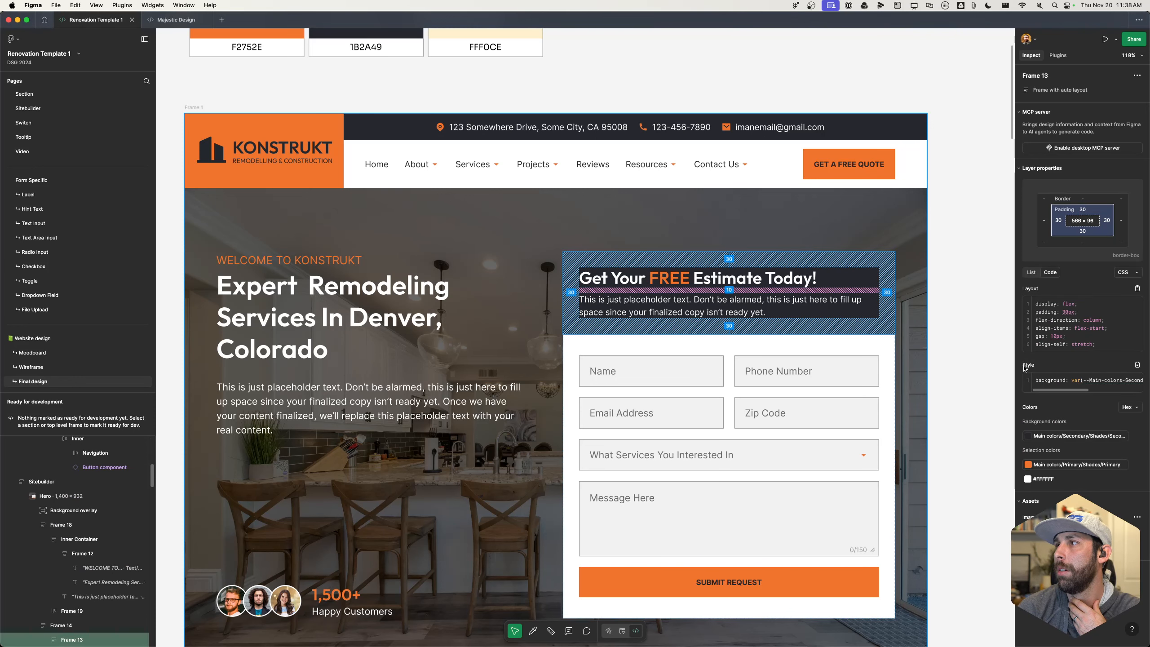
pyautogui.moveTo(1018, 370); pyautogui.dragTo(936, 382)
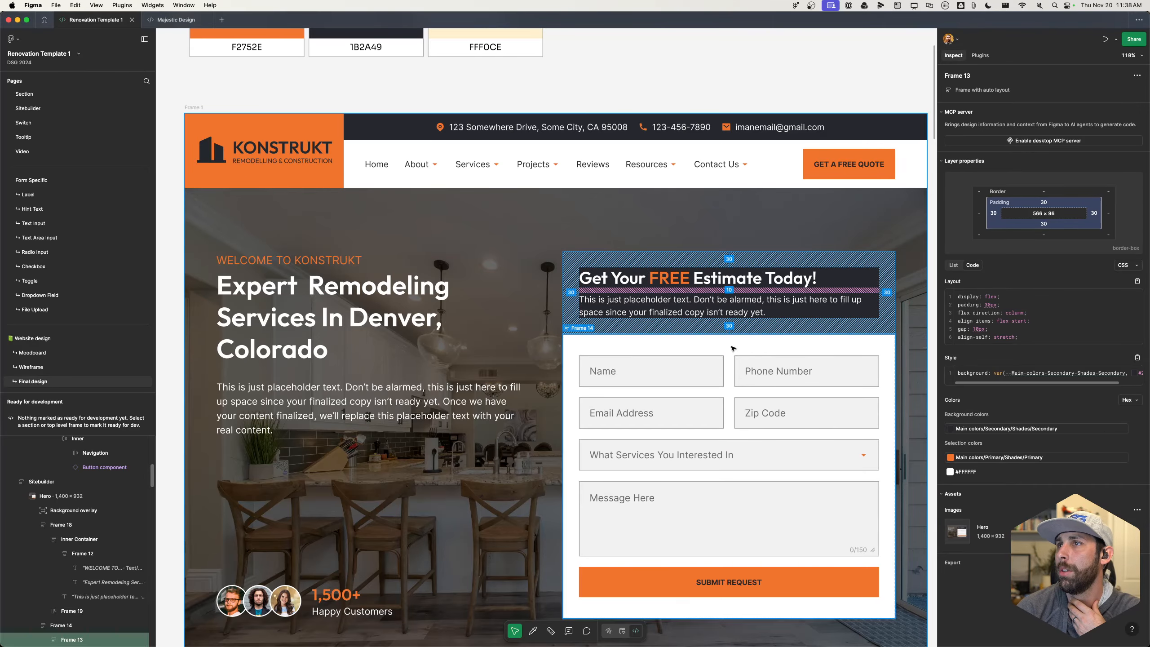
pyautogui.scroll(-3, 720, 397)
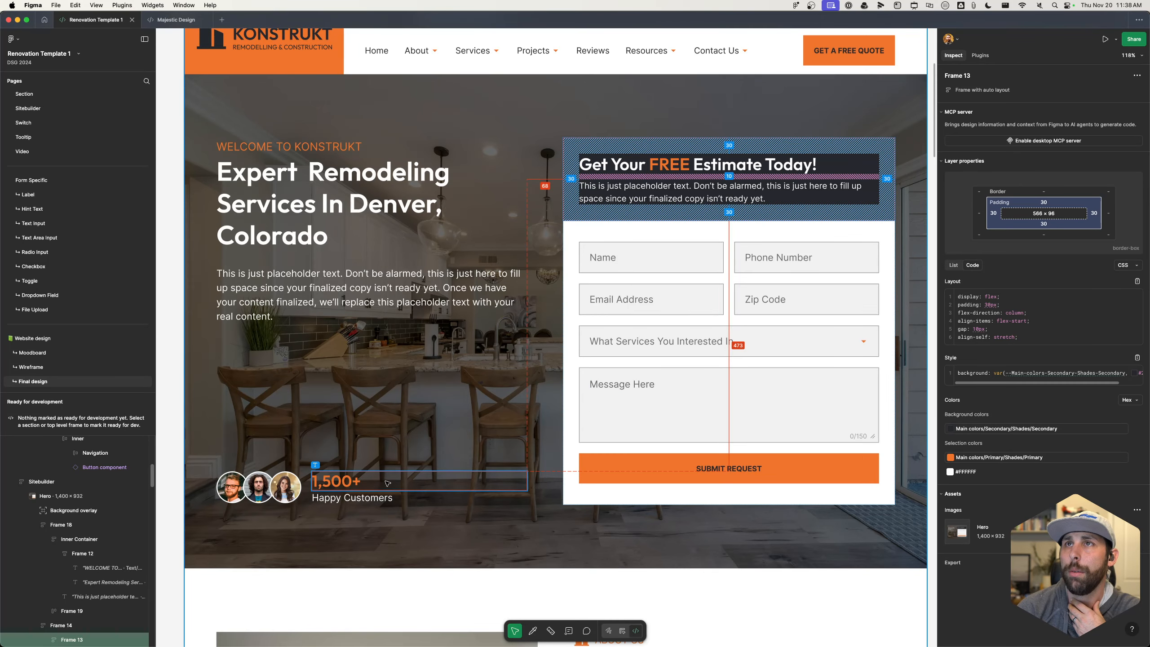
# Examine the lower homepage sections in the Figma design and inspect the "View More Client Reviews" button's properties
pyautogui.scroll(-6, 385, 479)
pyautogui.scroll(-20, 385, 479)
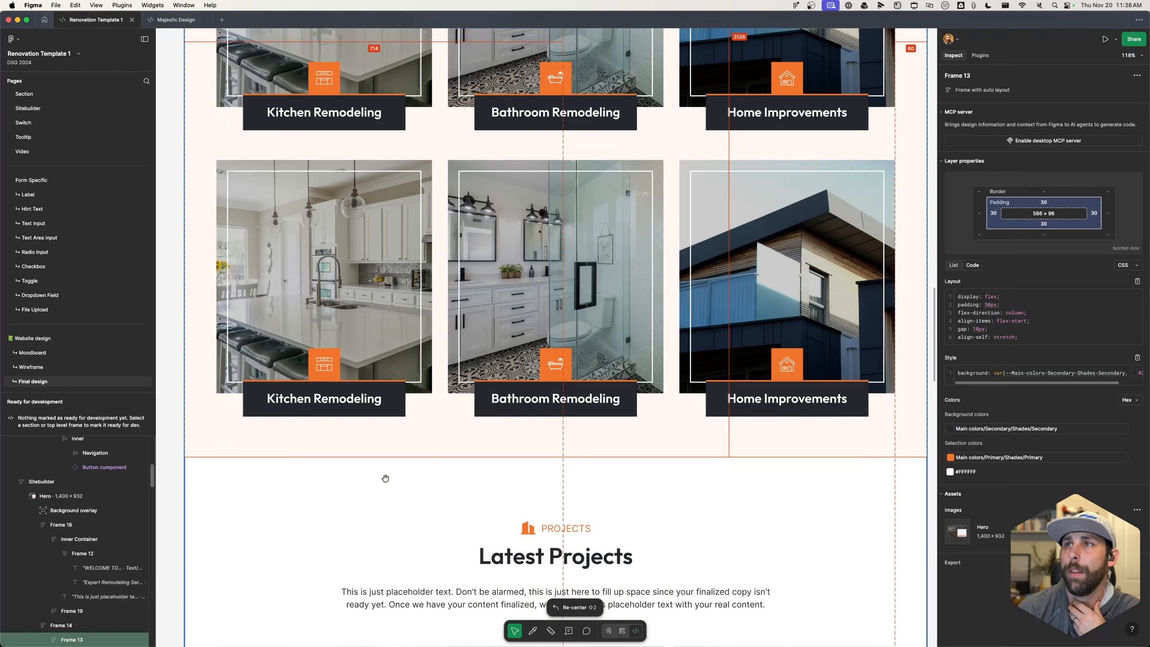
pyautogui.scroll(-20, 386, 479)
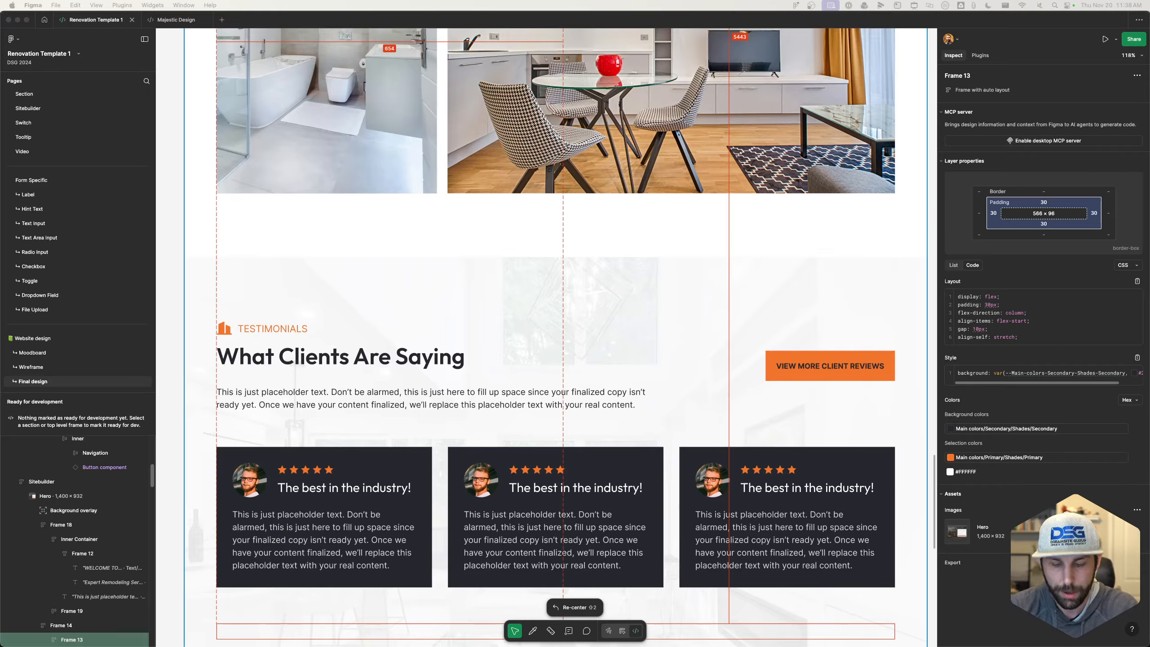
pyautogui.click(857, 363)
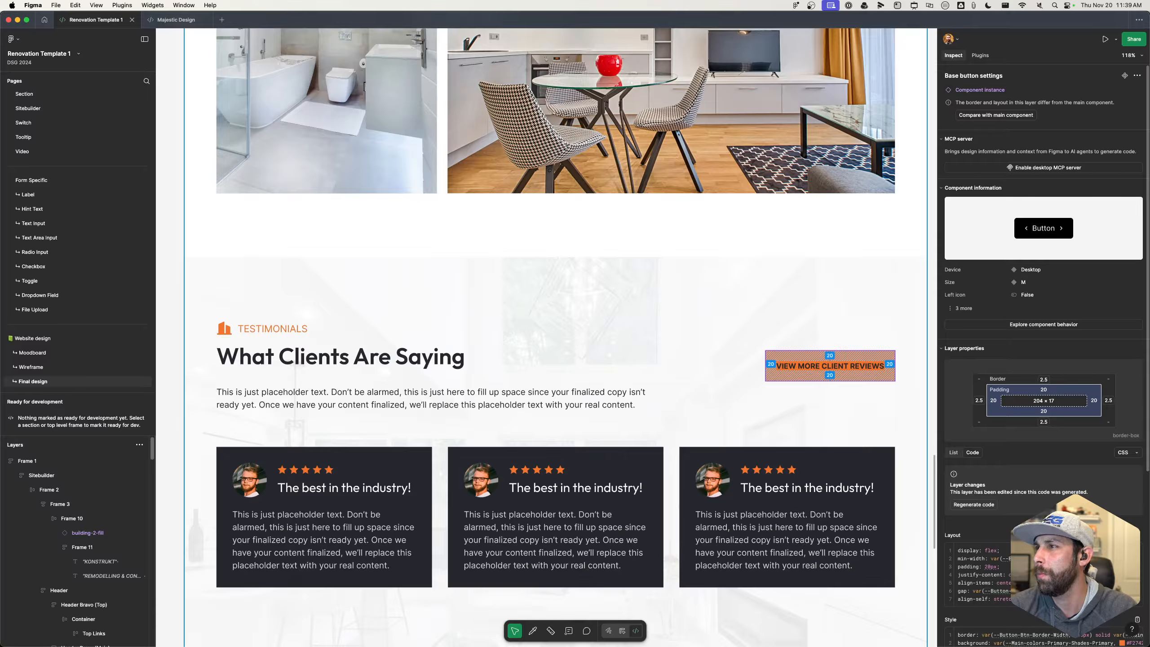
pyautogui.scroll(-1, 1044, 356)
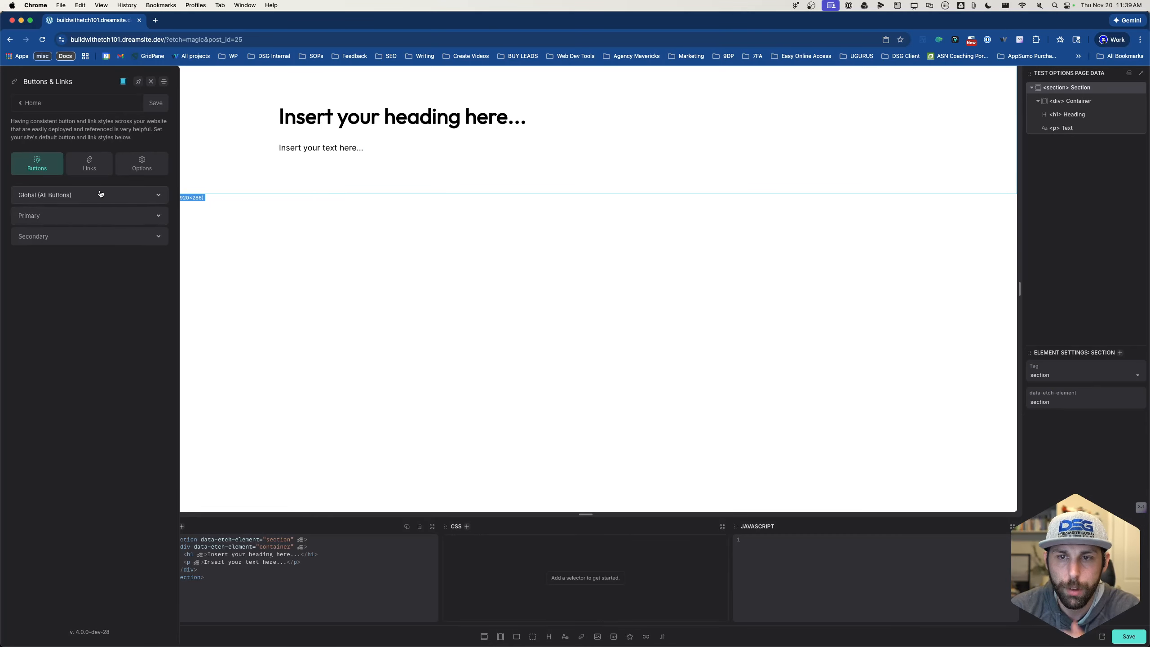
# Set the border radius of all buttons to 0px in the global button settings and save
pyautogui.click(100, 194)
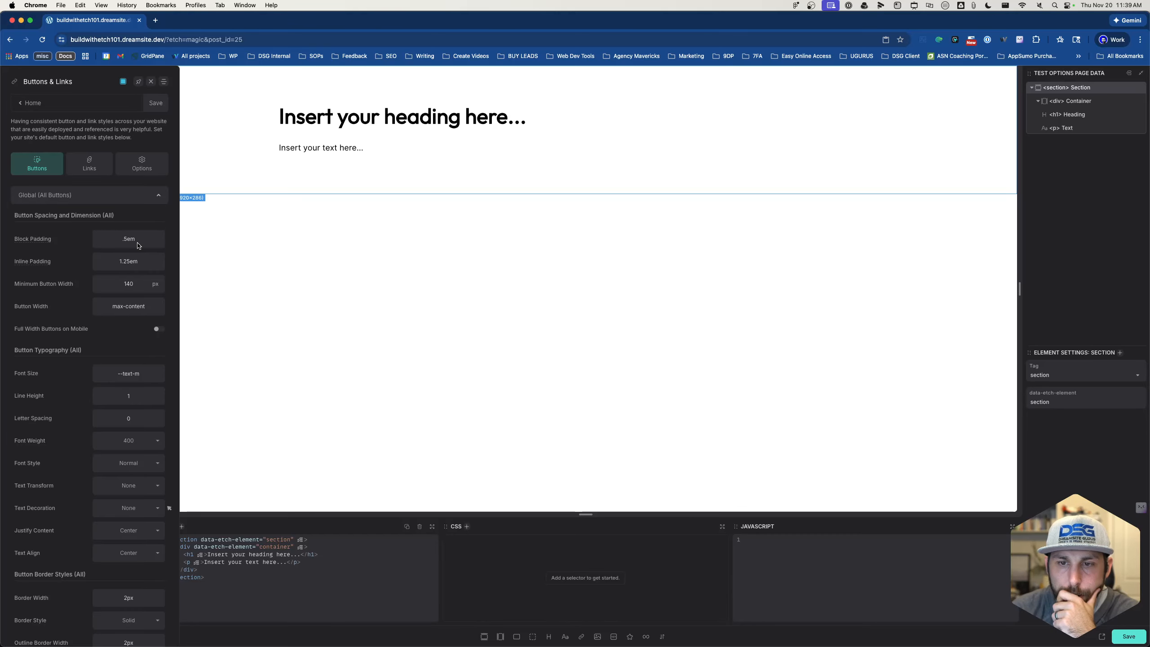
pyautogui.scroll(-1, 138, 303)
pyautogui.scroll(-2, 134, 313)
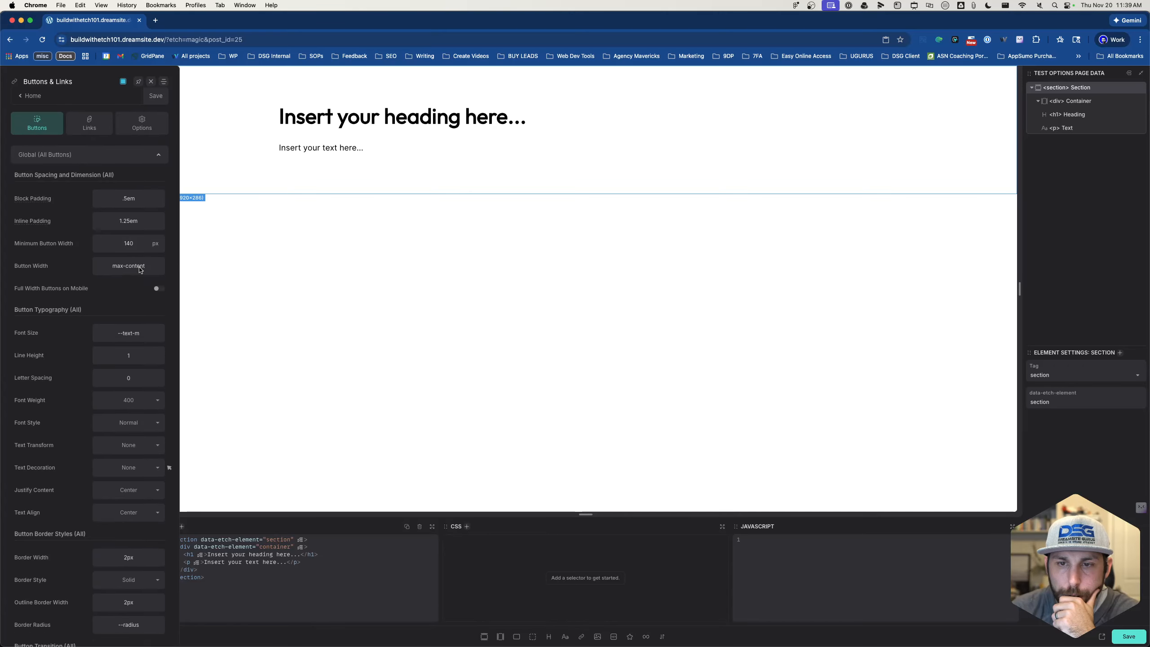
pyautogui.scroll(-4, 129, 337)
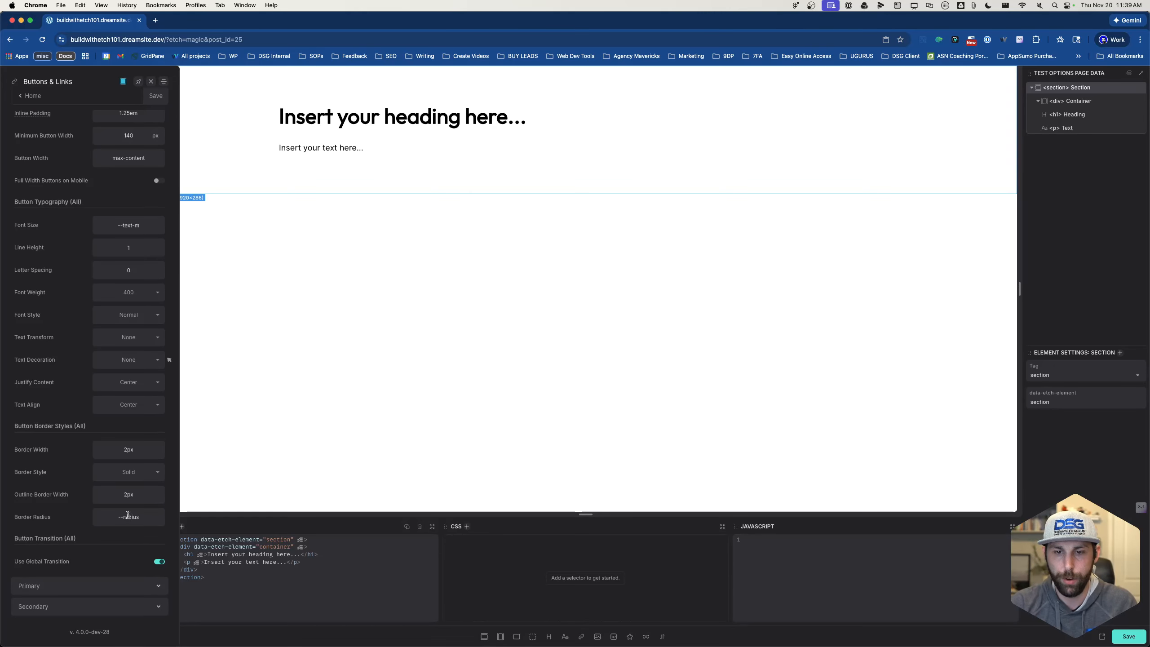
pyautogui.click(128, 517)
pyautogui.write('0px')
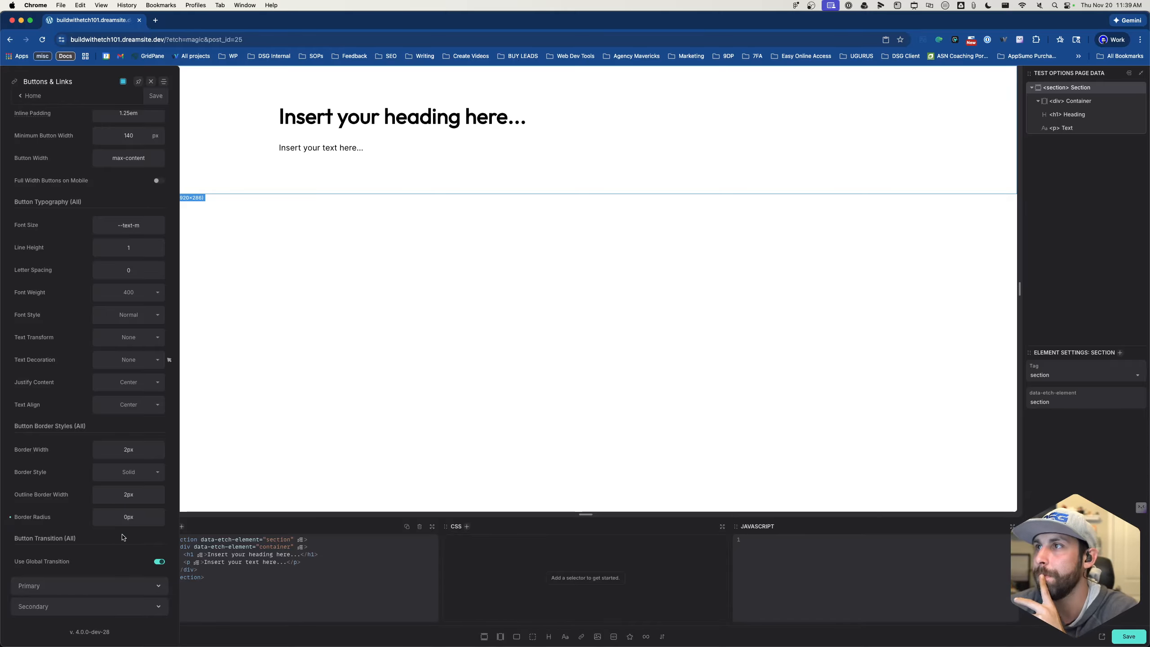
pyautogui.press('super+Tab')
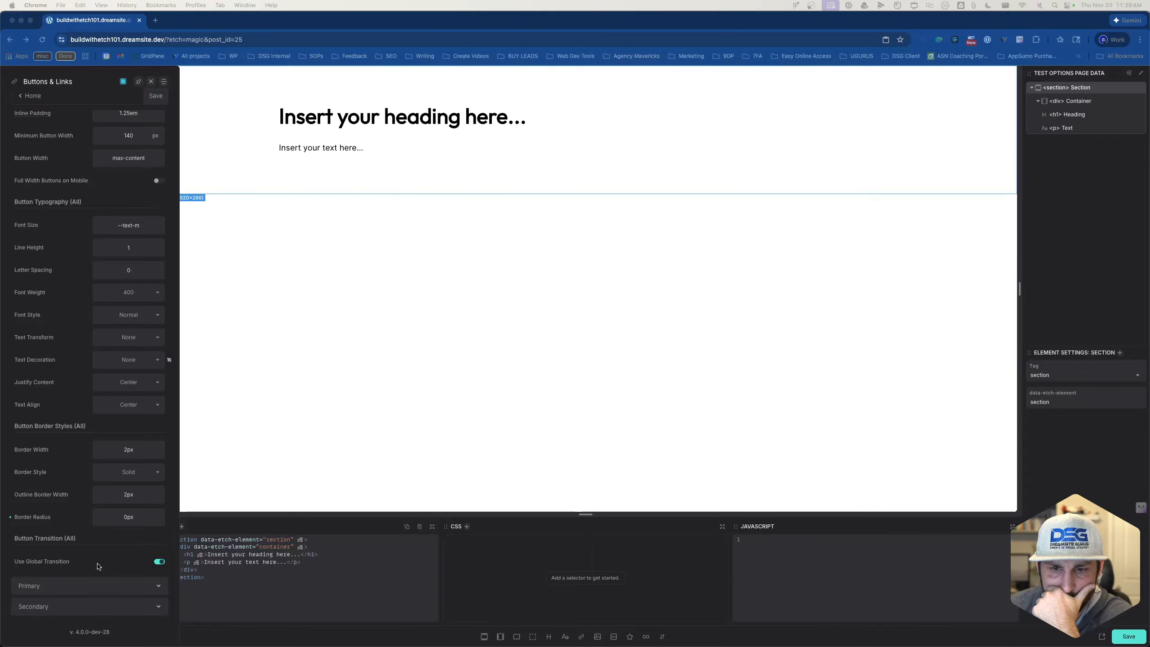
pyautogui.scroll(3, 99, 564)
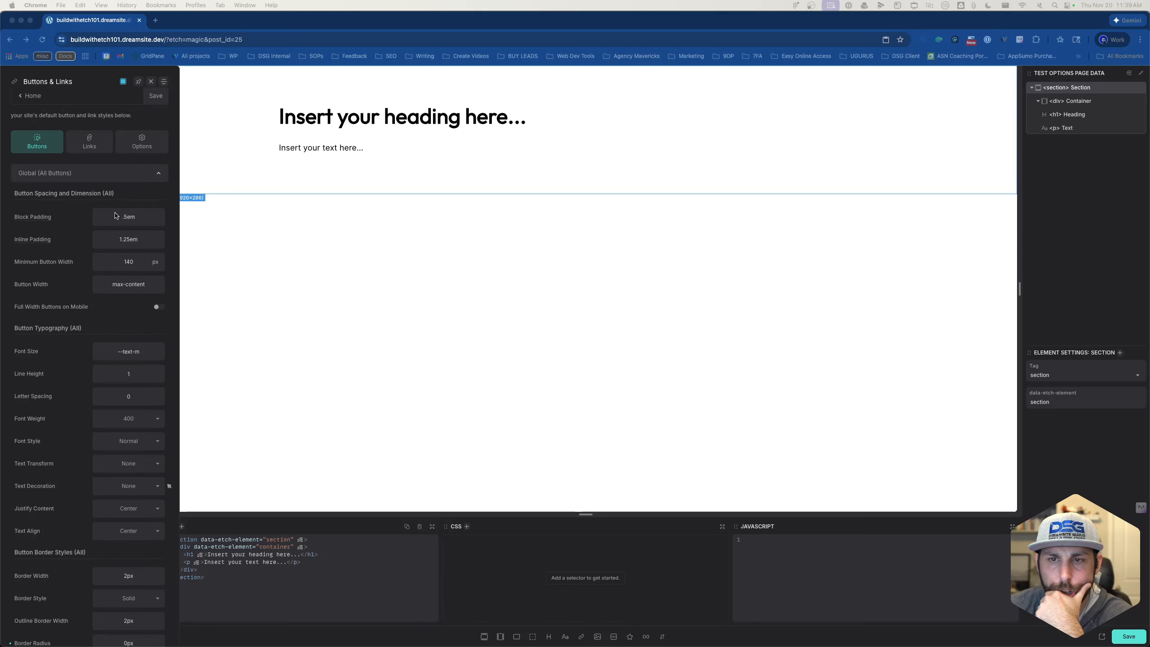
pyautogui.click(155, 96)
# Select the section on the test page and add a Link element inside it
pyautogui.click(462, 152)
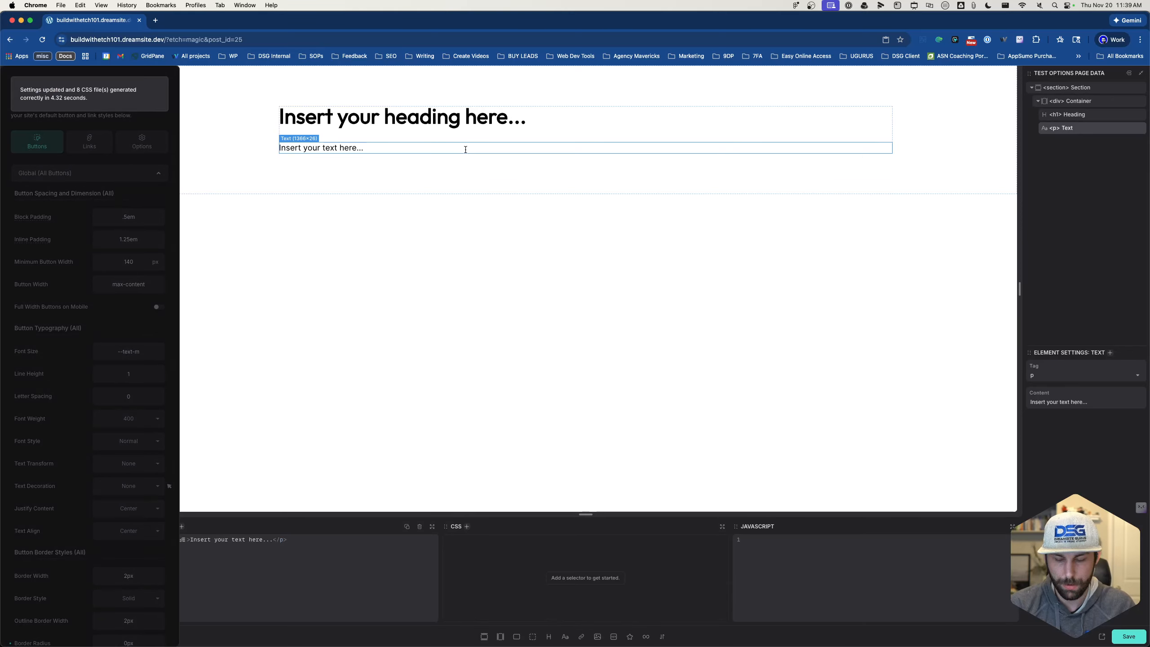
pyautogui.click(467, 164)
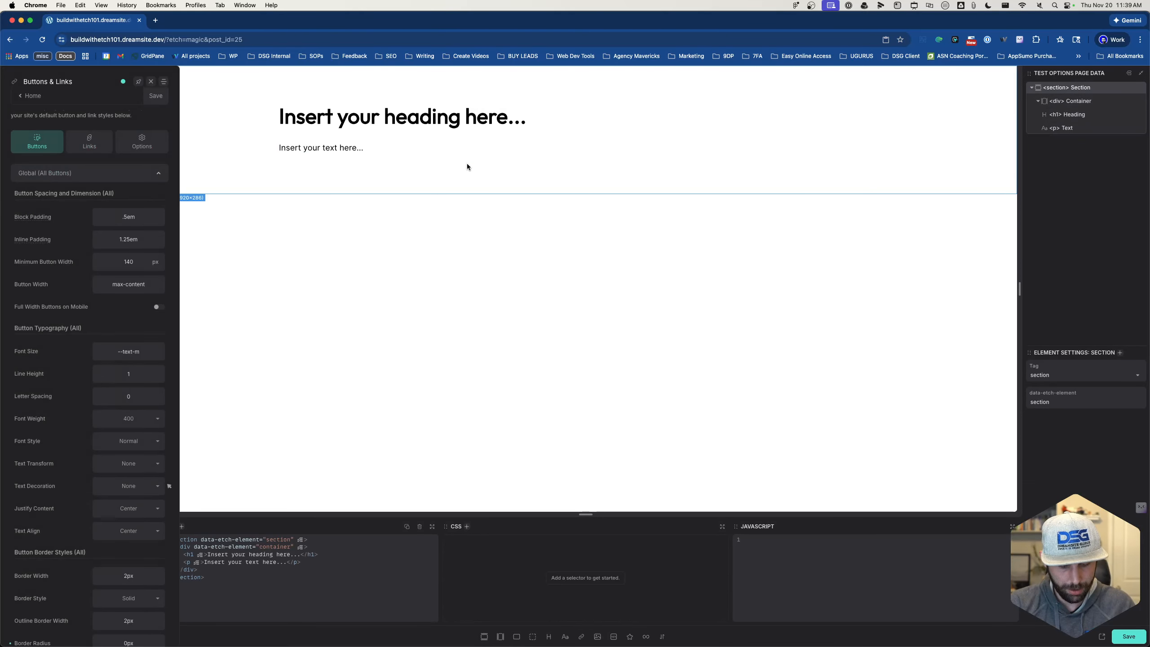
pyautogui.press('super+k')
pyautogui.write('butto')
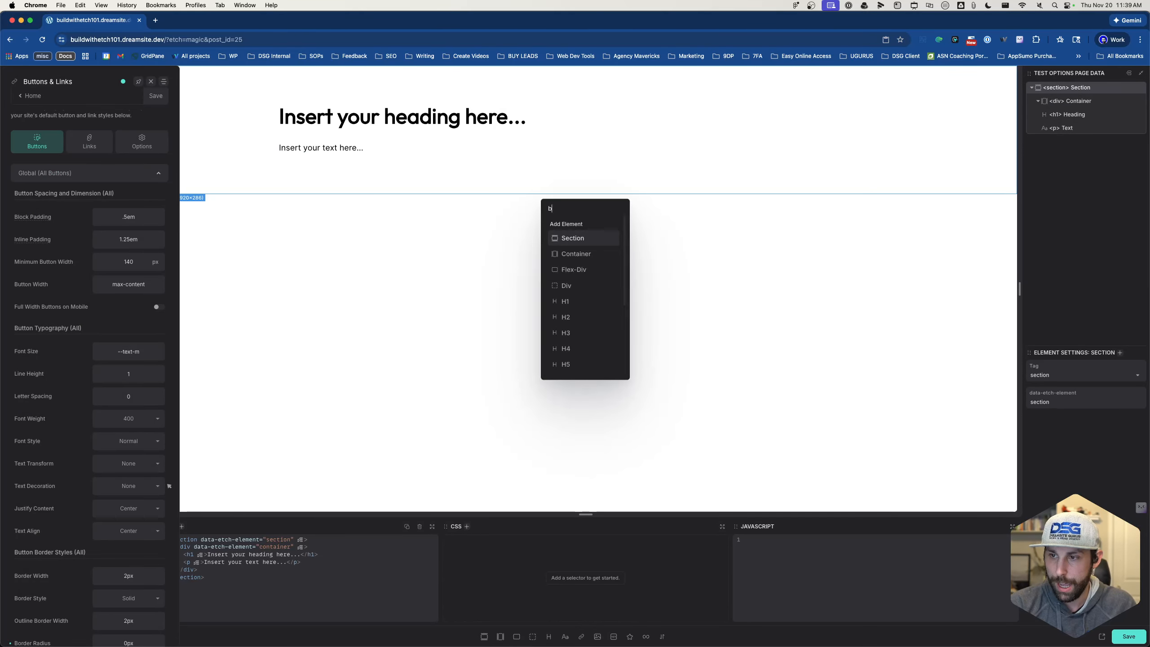
pyautogui.press('BackSpace')
pyautogui.press('BackSpace')
pyautogui.press('BackSpace')
pyautogui.press('BackSpace')
pyautogui.press('BackSpace')
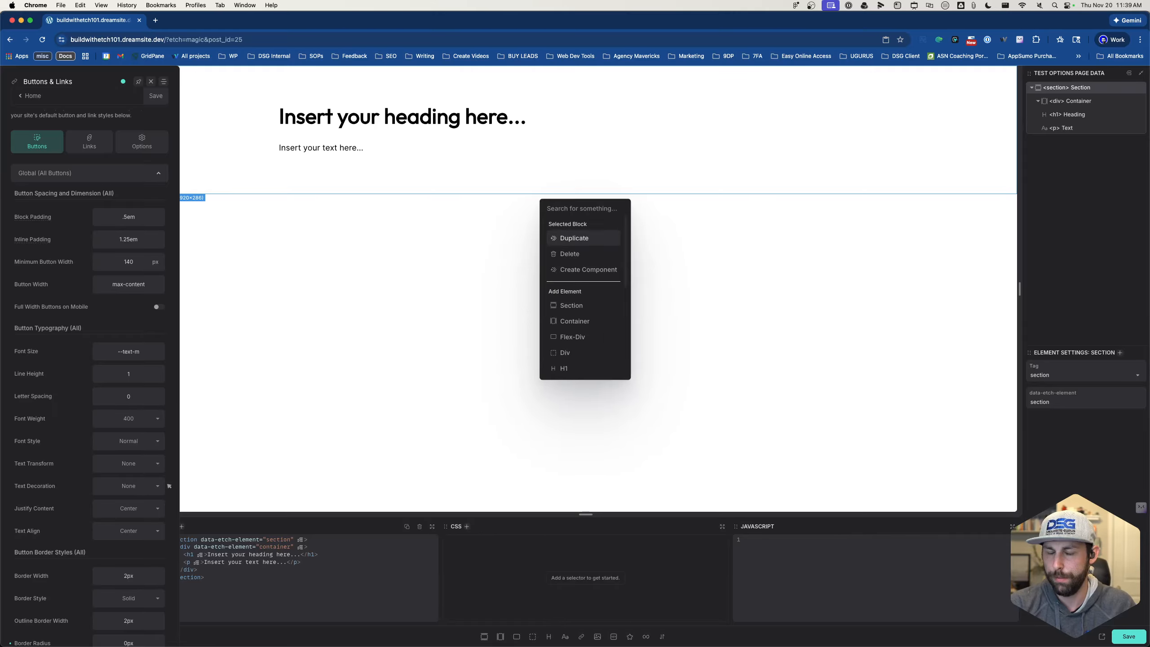
pyautogui.write('link')
pyautogui.press('Return')
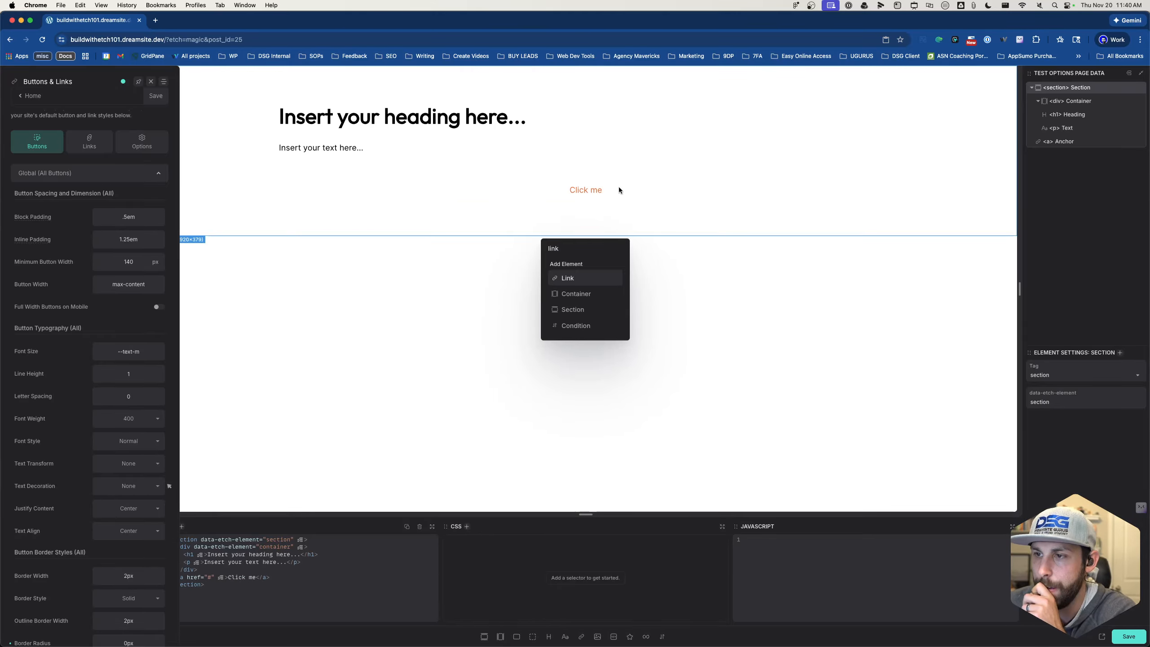
# Select the new "Click me" link and assign it the class .btn--primary
pyautogui.click(601, 191)
pyautogui.write('s')
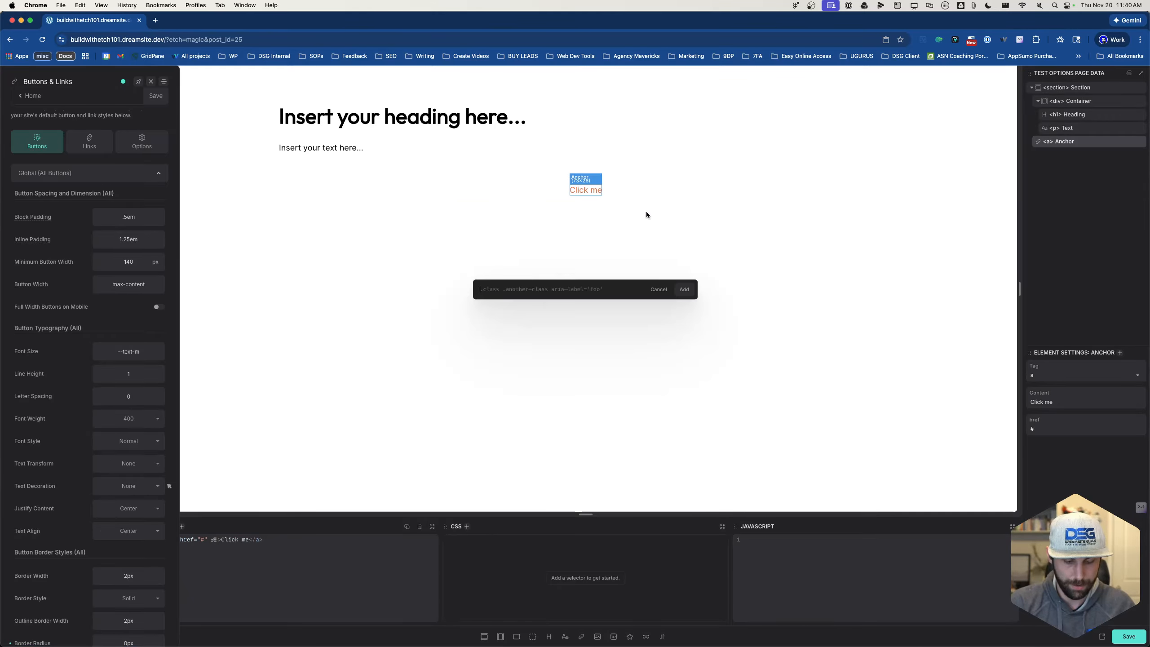
pyautogui.write('.btn--primary')
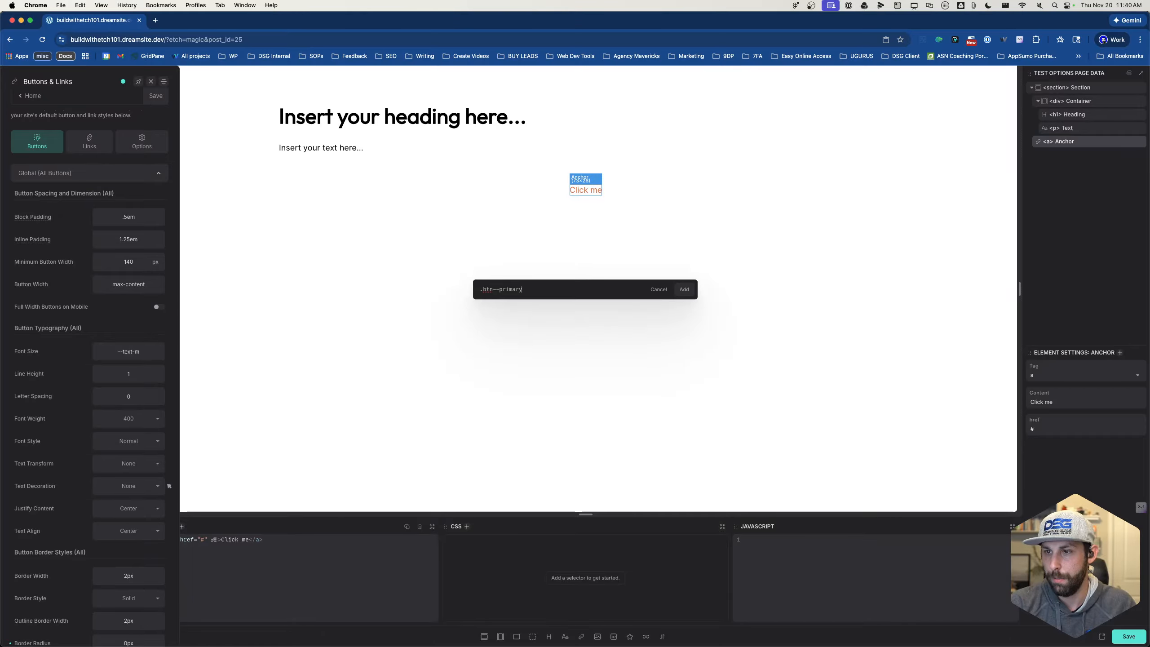
pyautogui.press('Return')
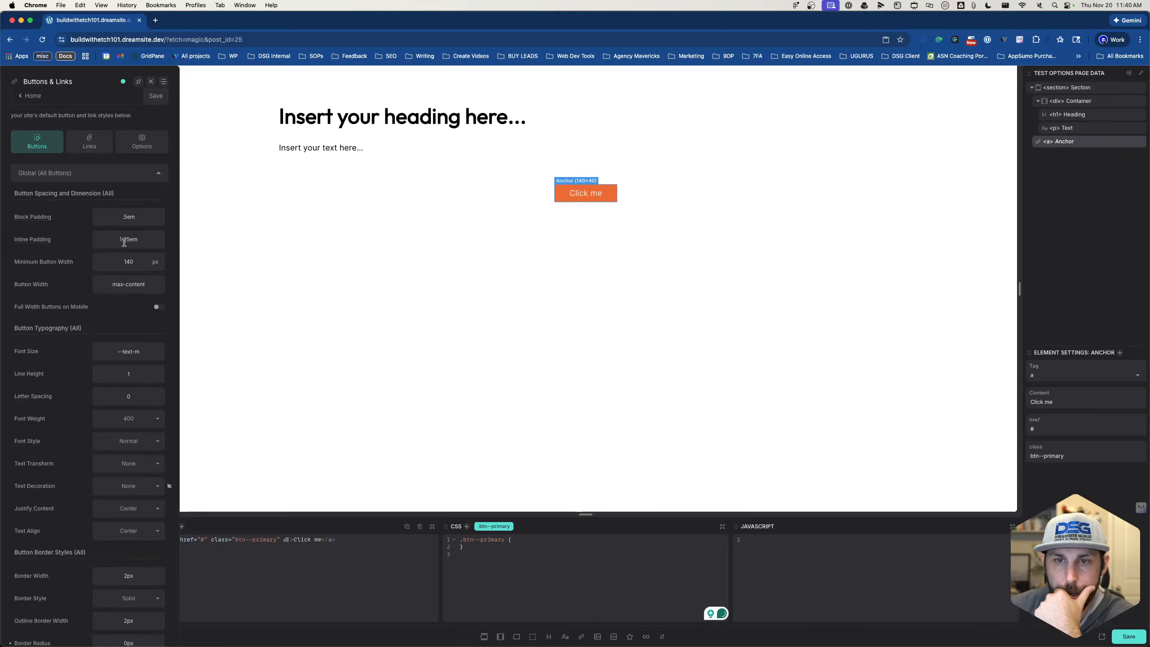
# Set the global button typography to font weight 700 and Uppercase text transform
pyautogui.scroll(-1, 95, 151)
pyautogui.scroll(1, 95, 172)
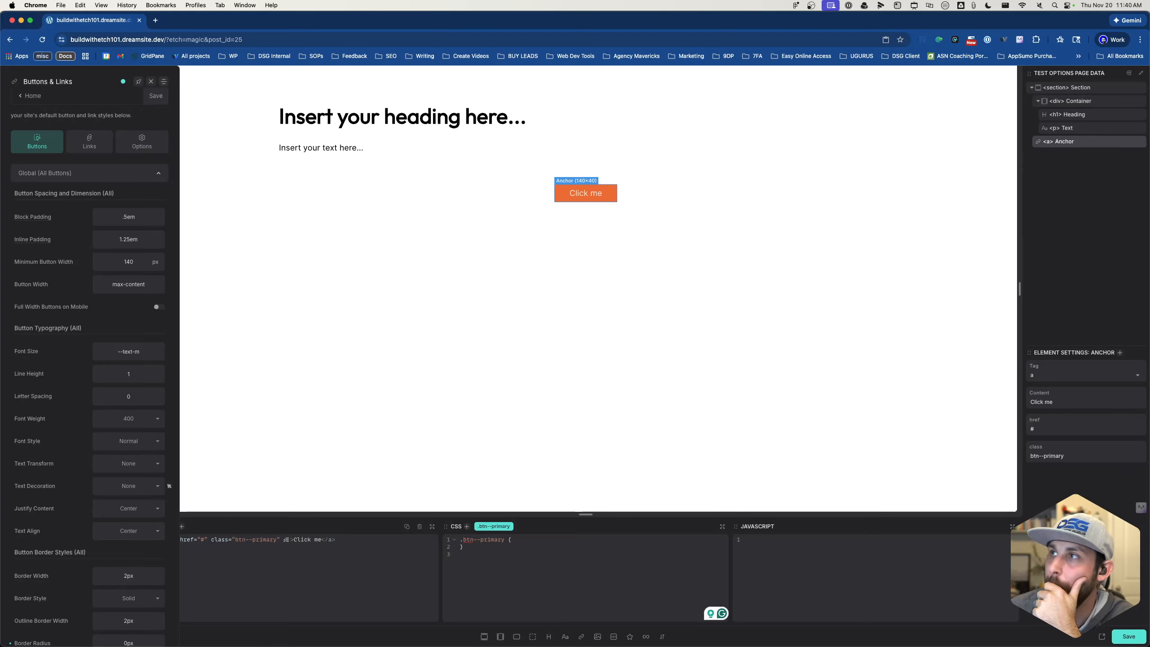
pyautogui.press('super+Tab')
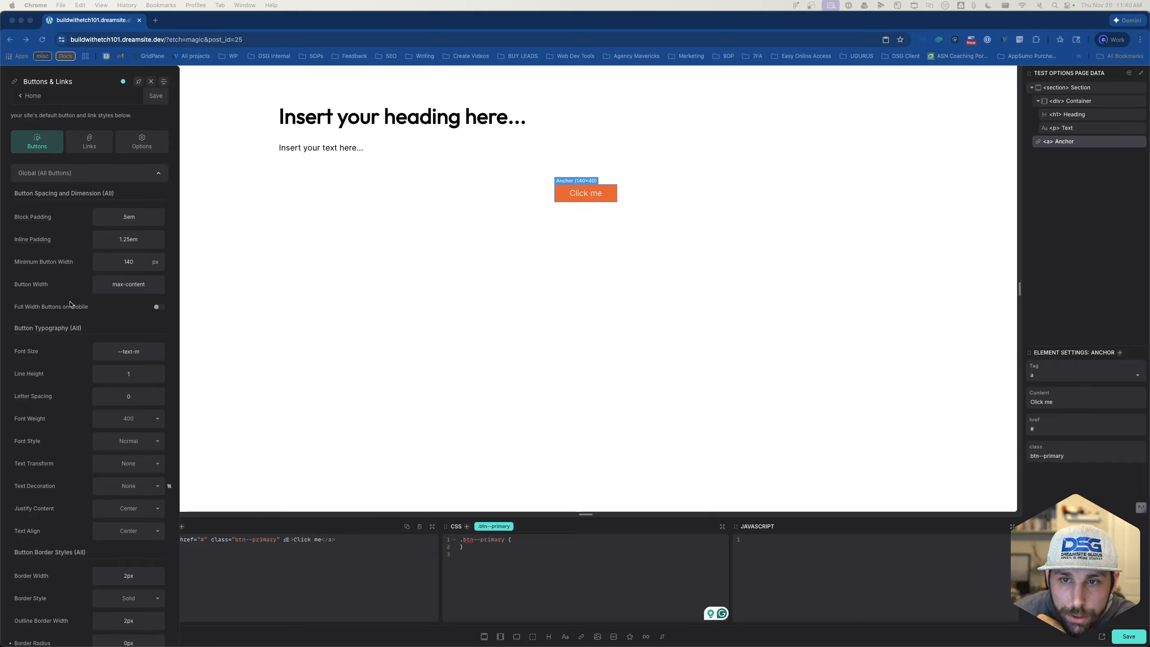
pyautogui.scroll(-3, 73, 318)
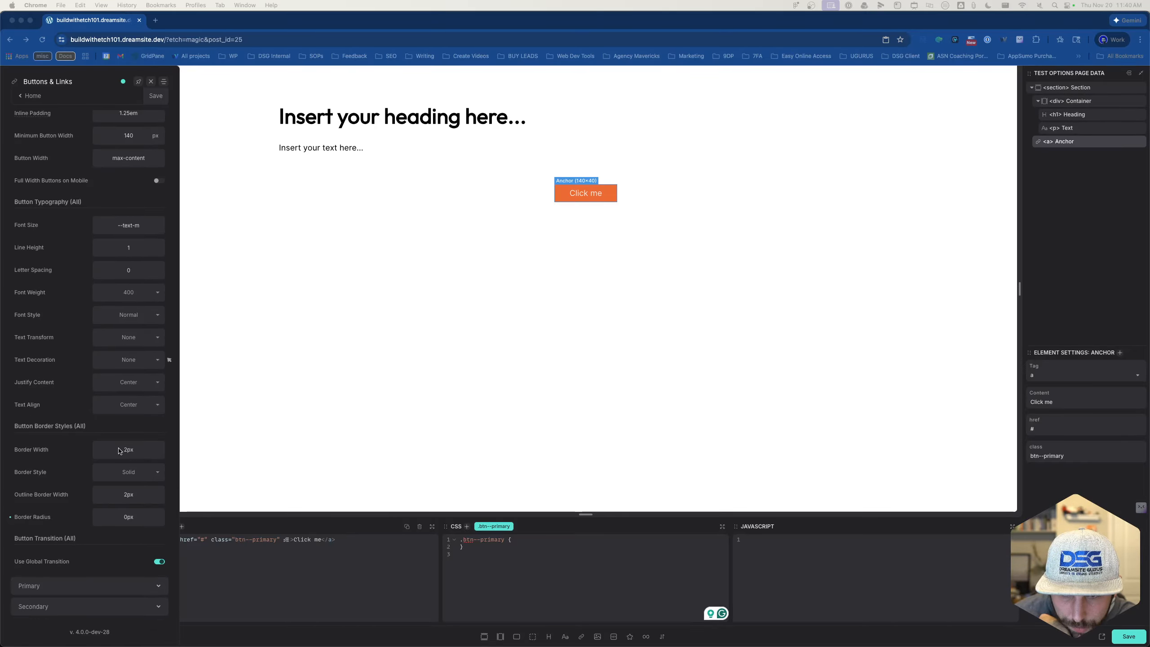
pyautogui.scroll(3, 118, 537)
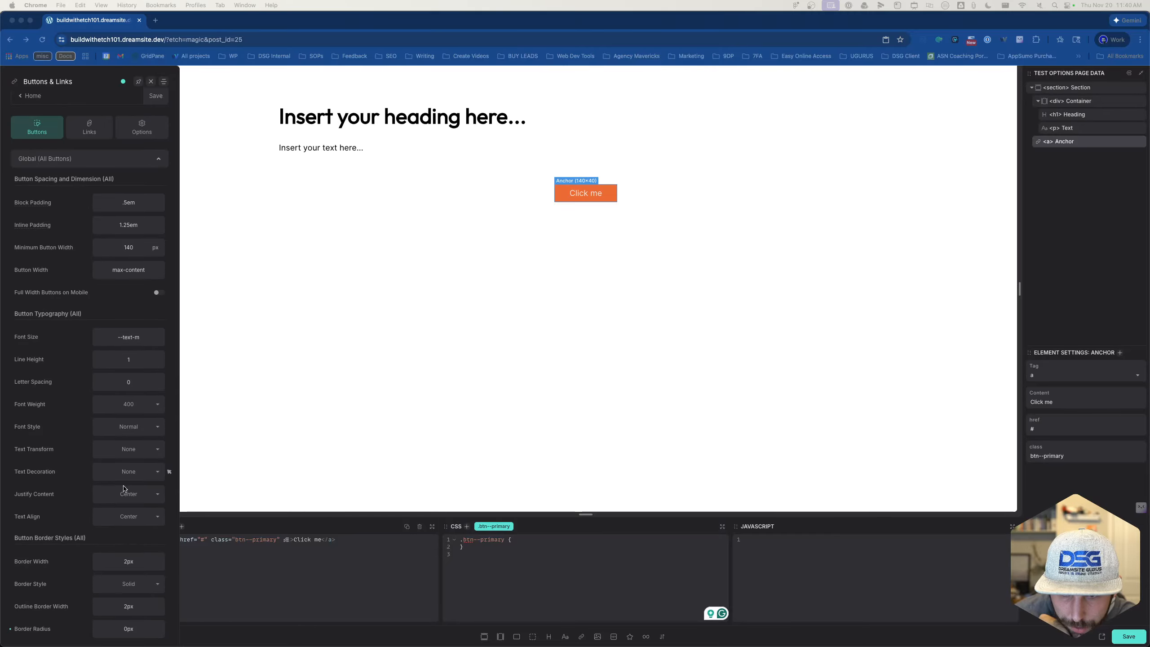
pyautogui.scroll(1, 129, 500)
pyautogui.scroll(1, 128, 498)
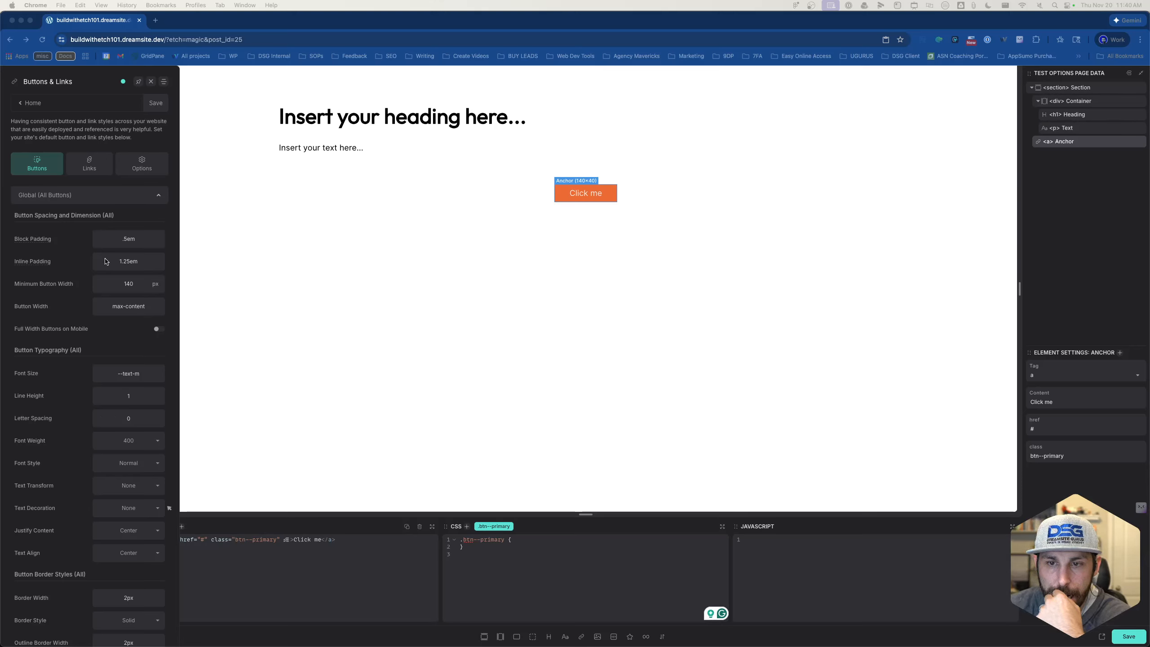
pyautogui.scroll(-2, 135, 493)
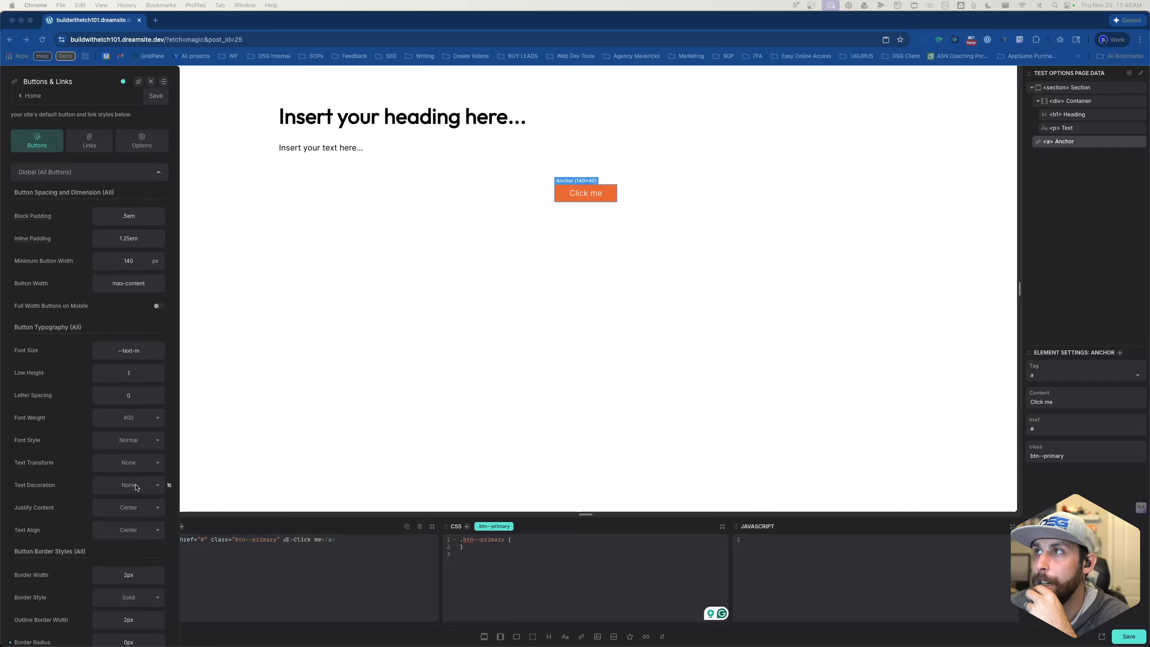
pyautogui.click(153, 421)
pyautogui.click(133, 526)
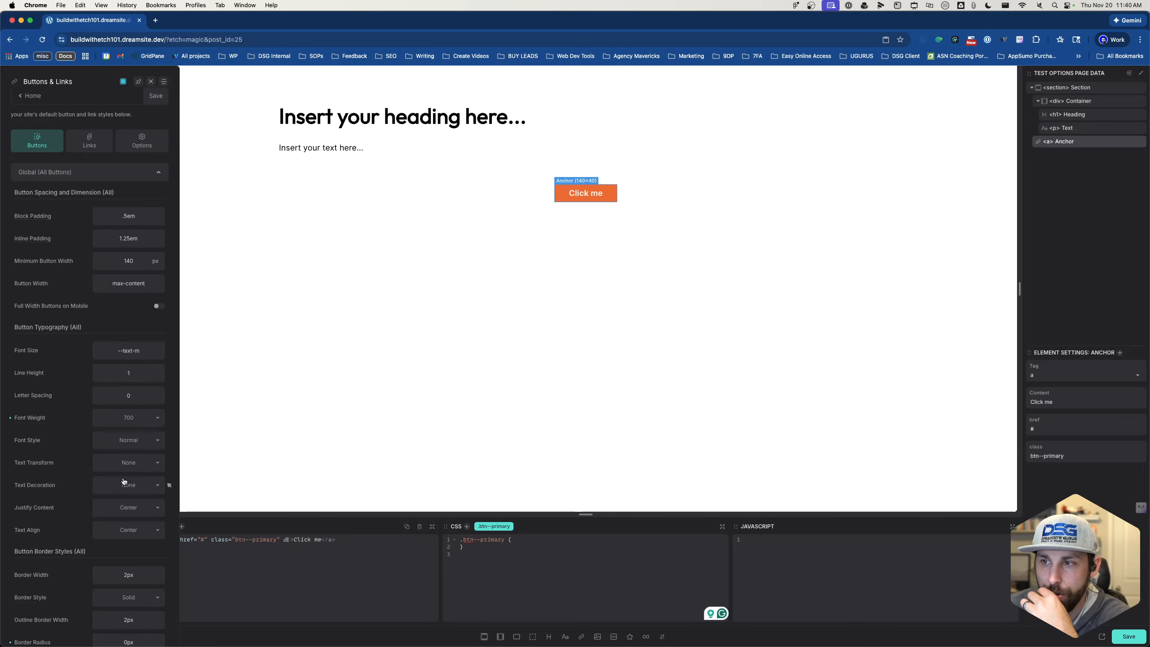
pyautogui.click(147, 468)
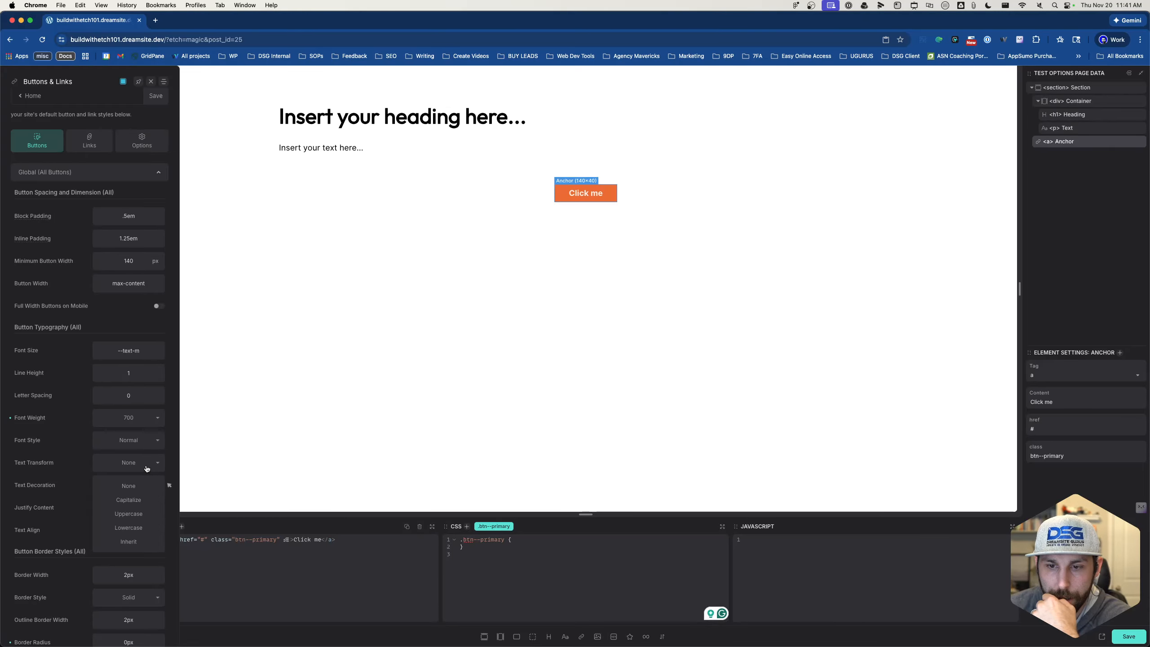
pyautogui.click(129, 513)
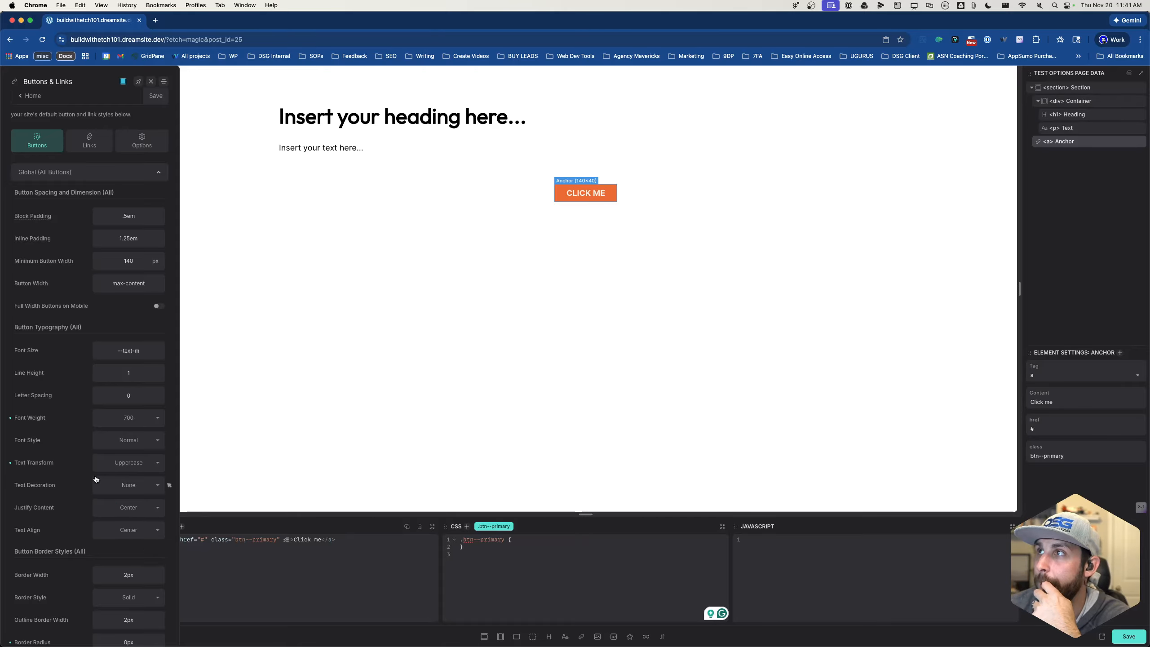
# Set the text color of the solid Primary button style to --secondary
pyautogui.scroll(-1, 93, 479)
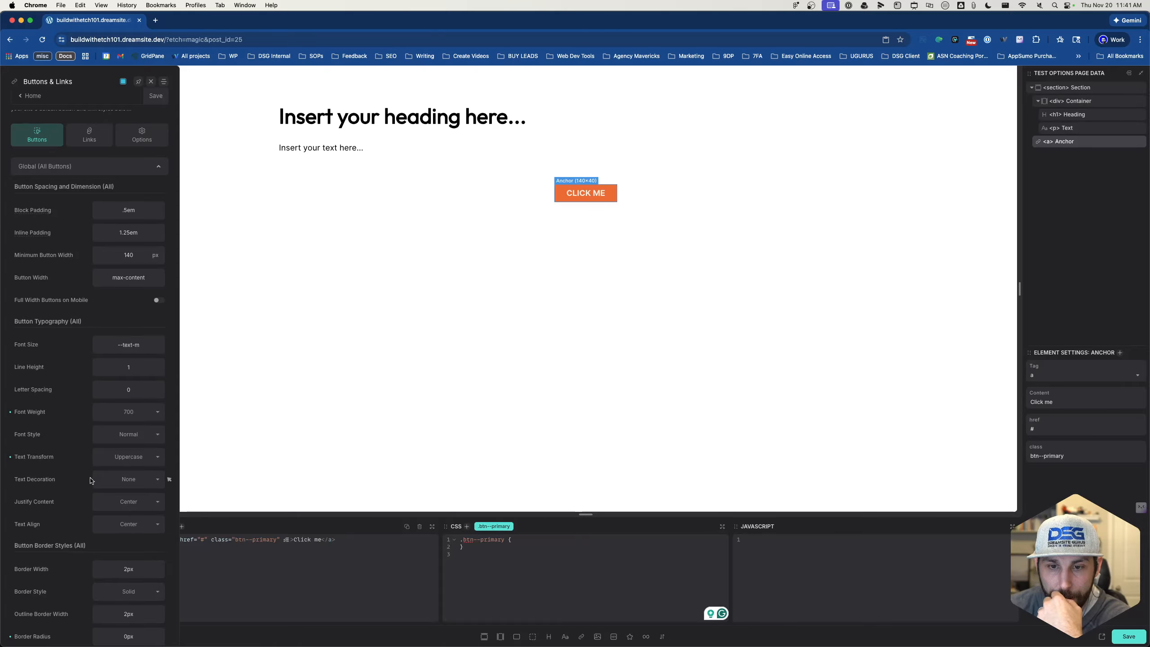
pyautogui.scroll(-15, 91, 480)
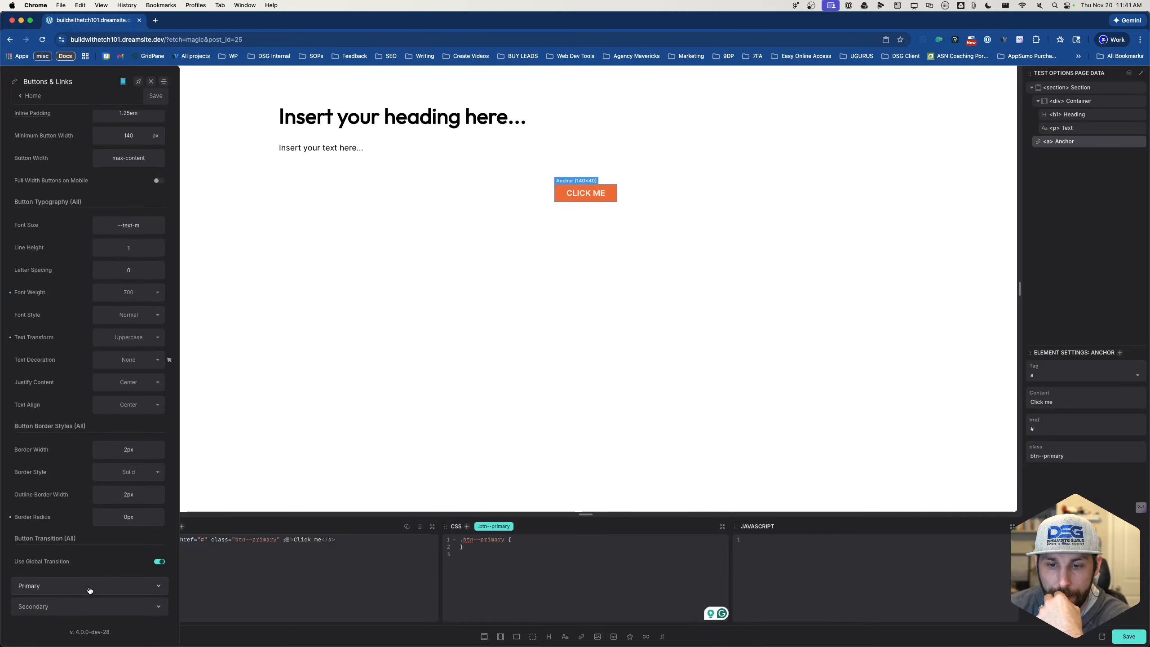
pyautogui.scroll(5, 91, 317)
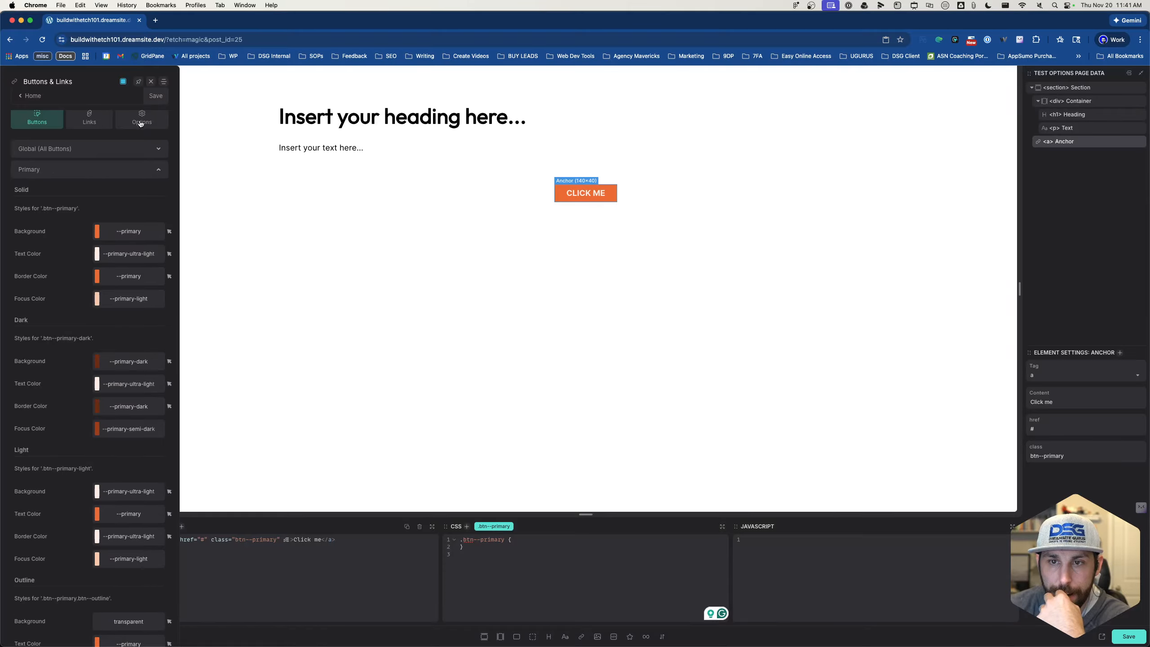
pyautogui.click(116, 255)
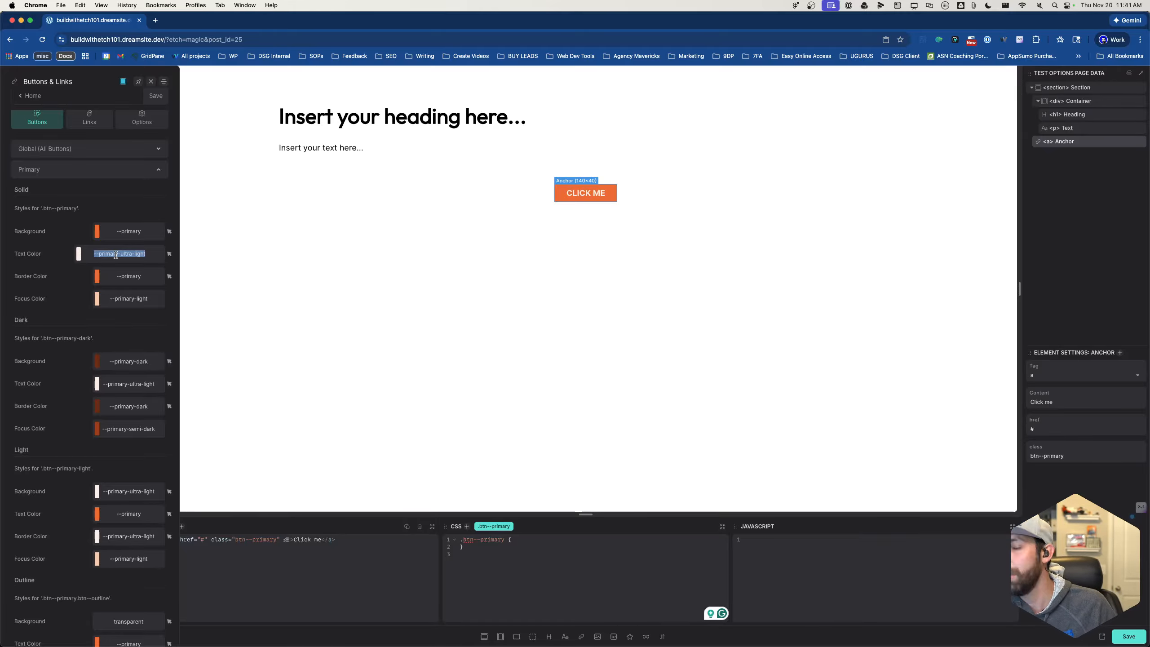
pyautogui.write('--secondary')
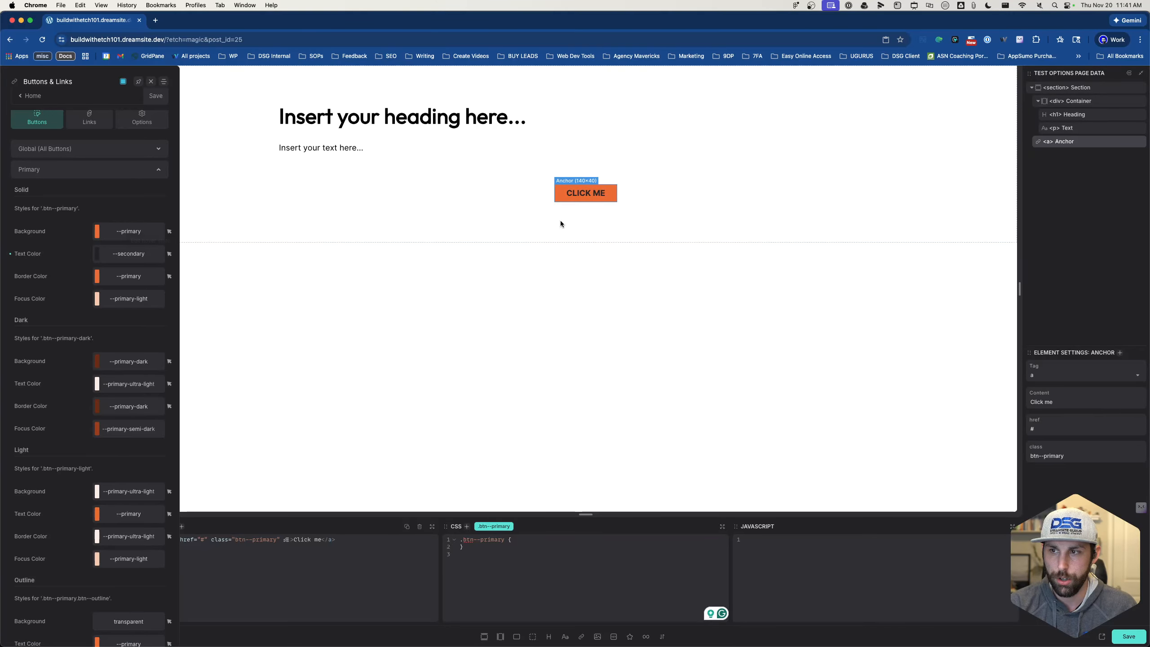
# Set the hover-state text color of the solid Primary button to --secondary-ultra-light
pyautogui.click(169, 255)
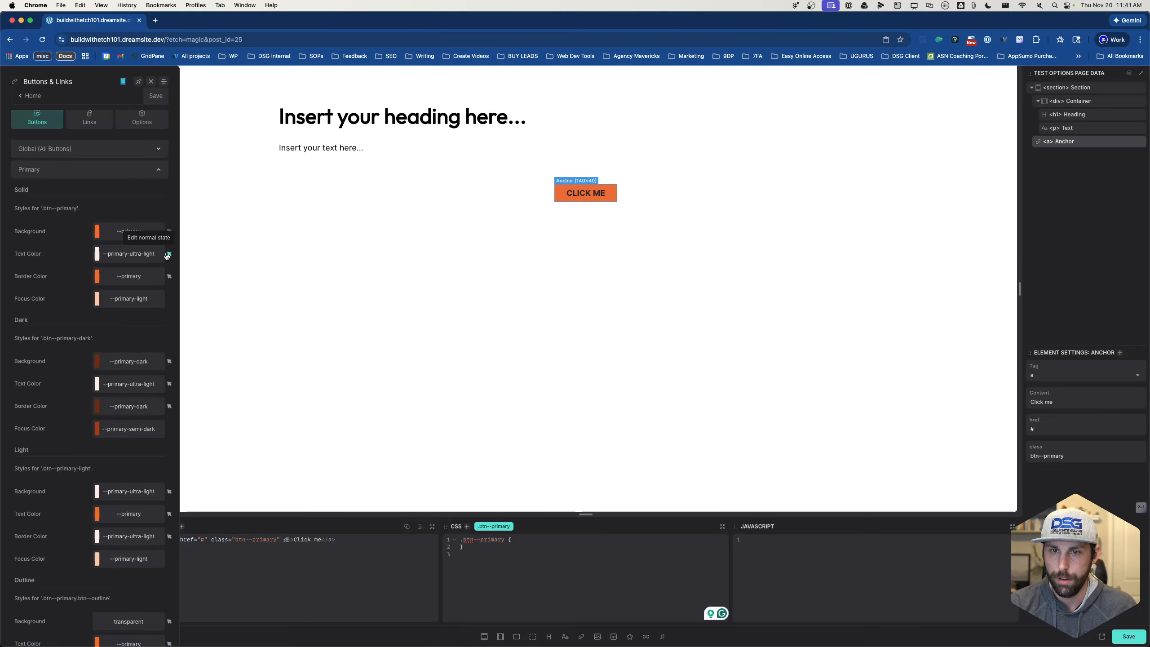
pyautogui.click(116, 253)
pyautogui.doubleClick(103, 253)
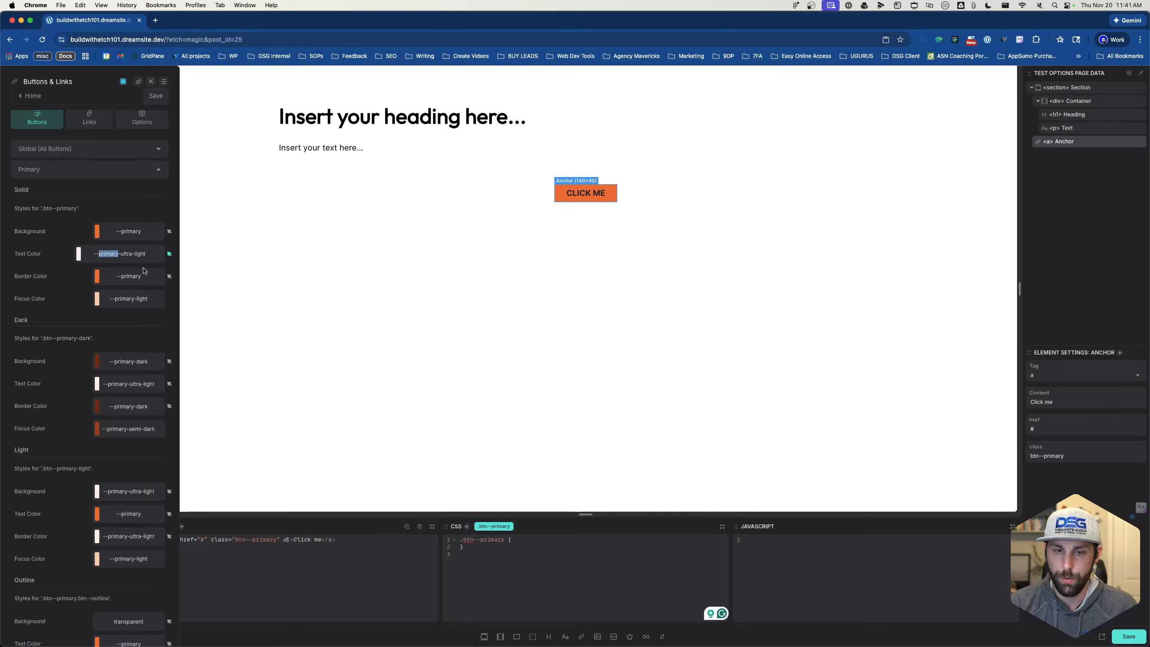
pyautogui.write('secondary')
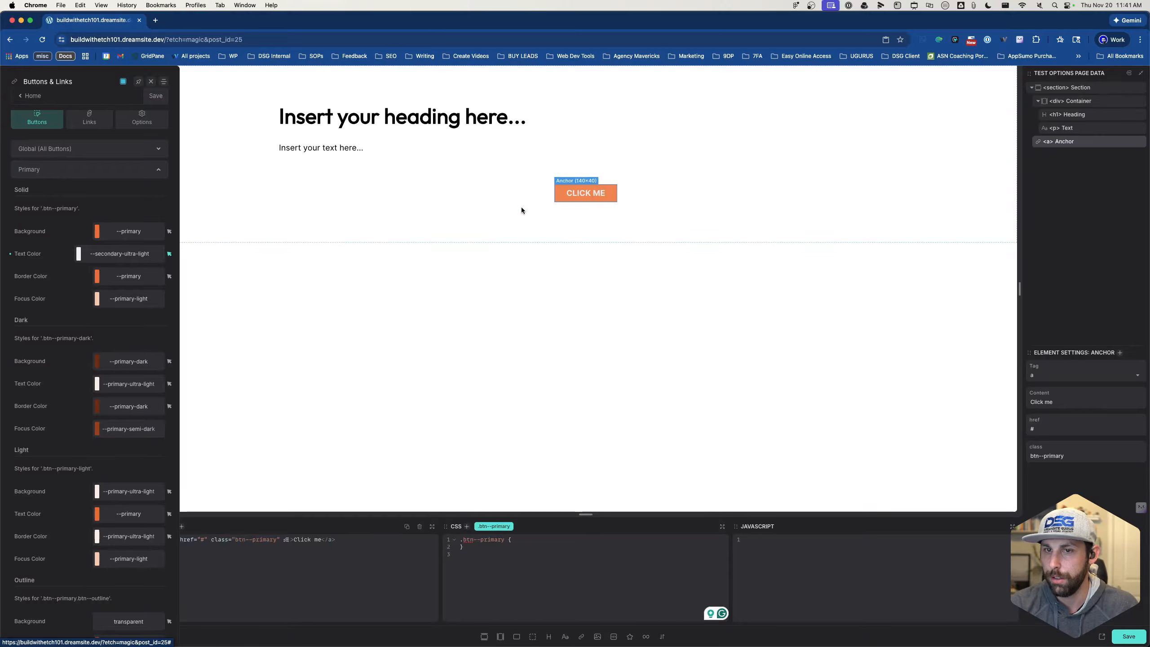
# Try --secondary-ultra-dark as the hover-state text color of the solid Primary button and restore --secondary-ultra-light
pyautogui.click(169, 232)
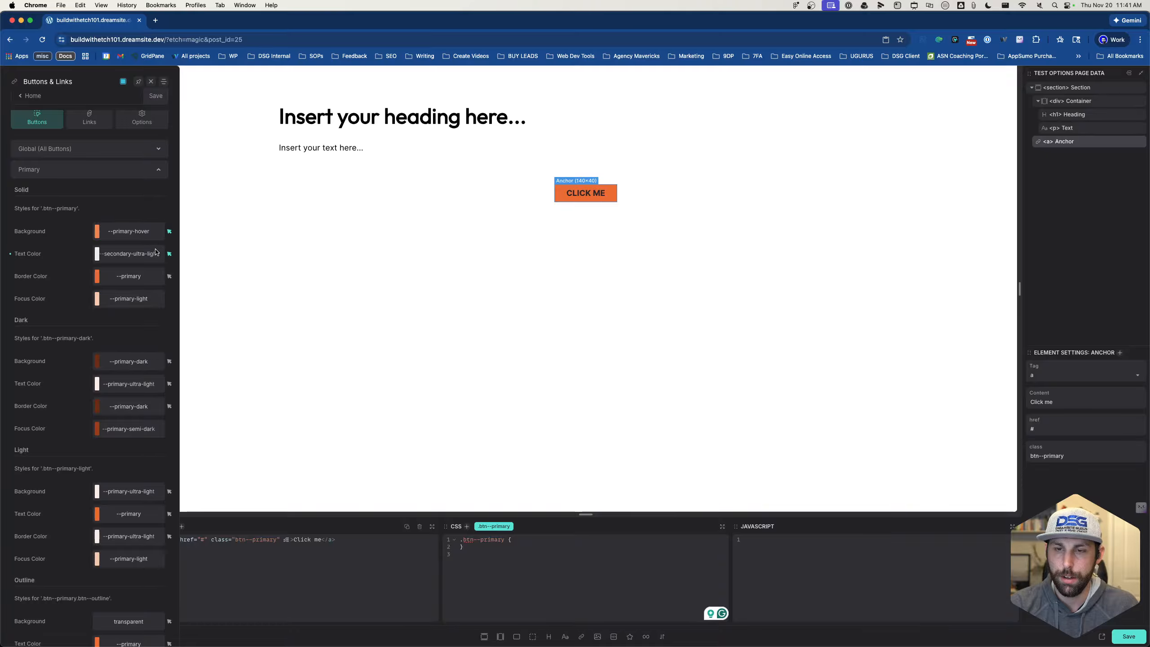
pyautogui.click(133, 253)
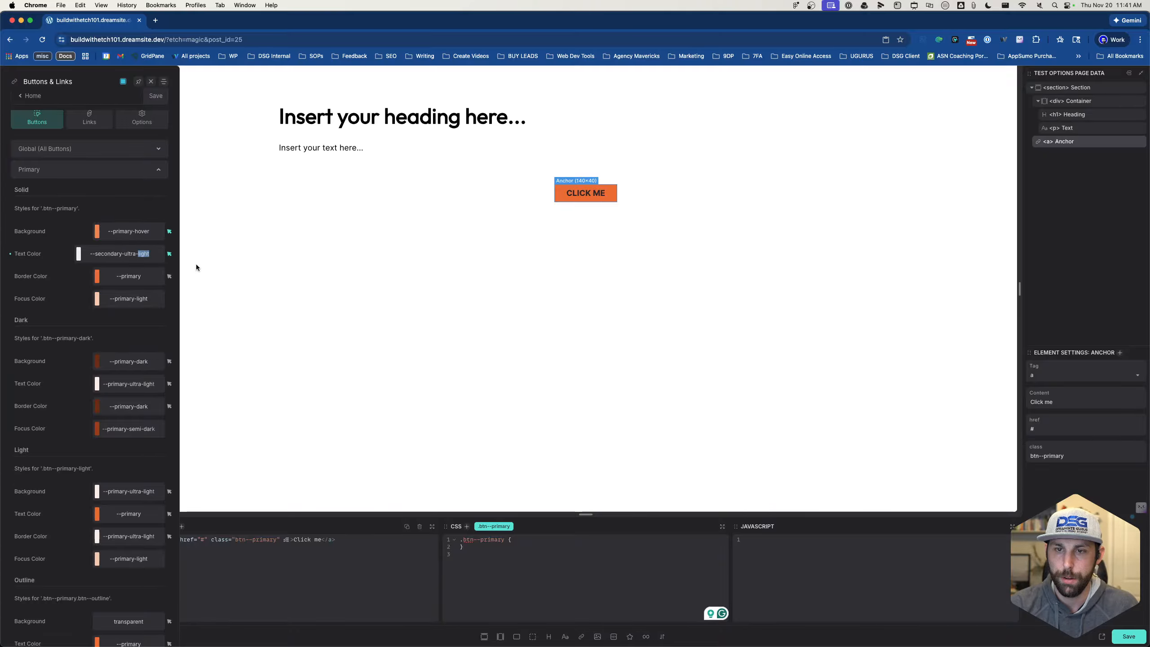
pyautogui.press('BackSpace')
pyautogui.press('BackSpace')
pyautogui.press('BackSpace')
pyautogui.press('BackSpace')
pyautogui.press('BackSpace')
pyautogui.write('dark')
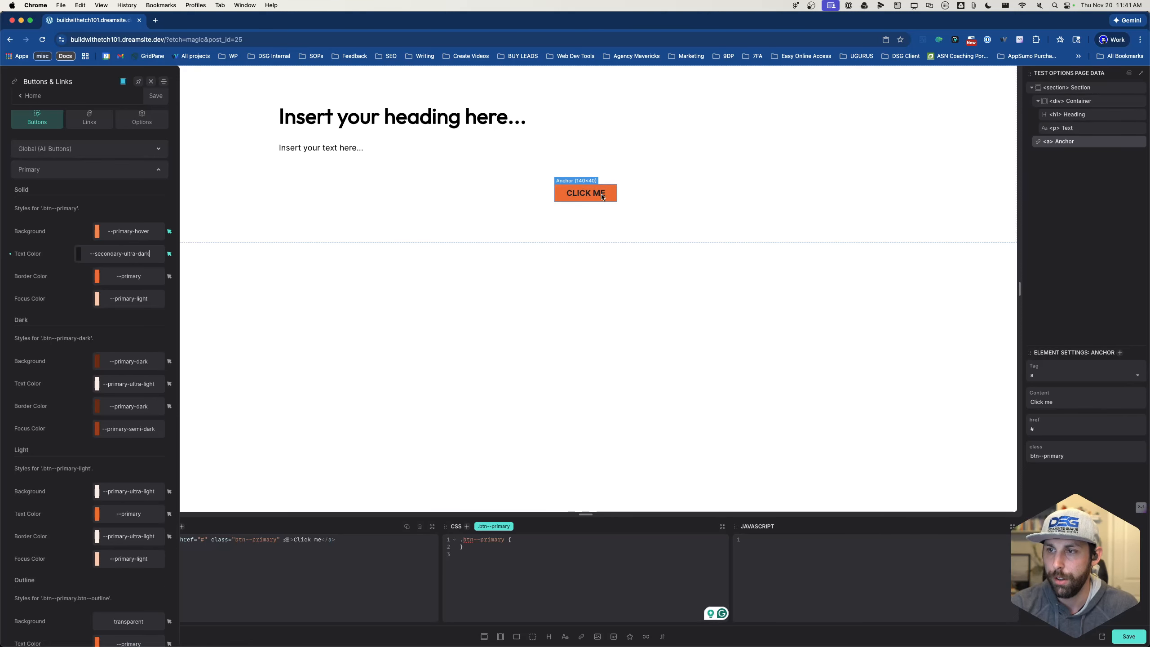
pyautogui.doubleClick(145, 255)
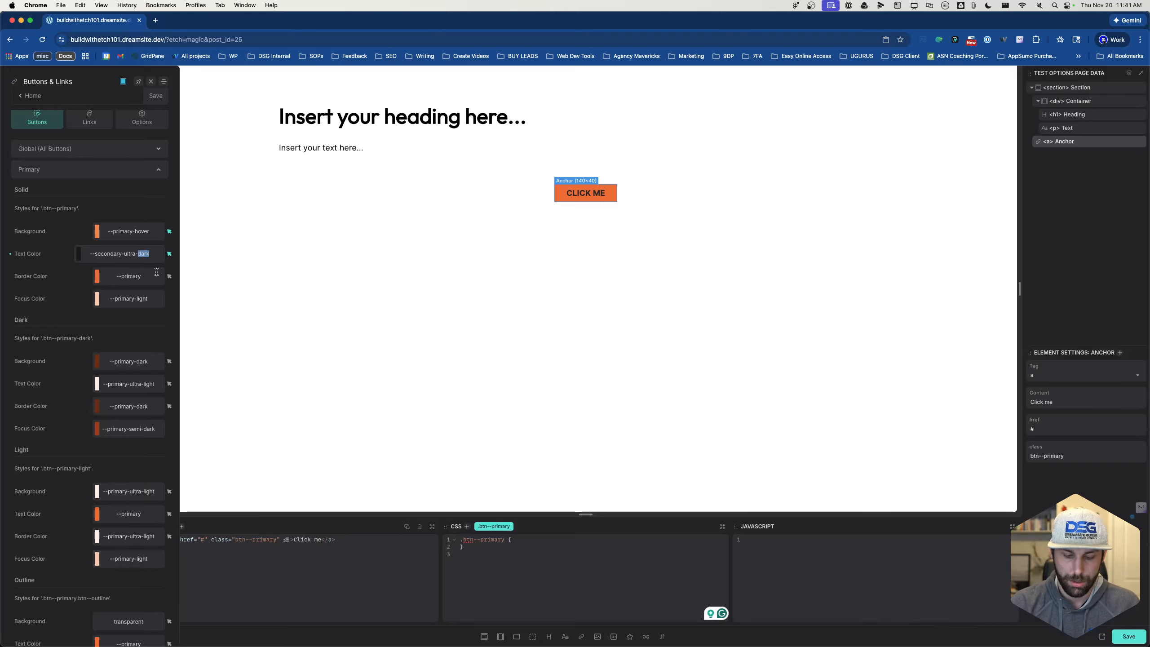
pyautogui.write('light')
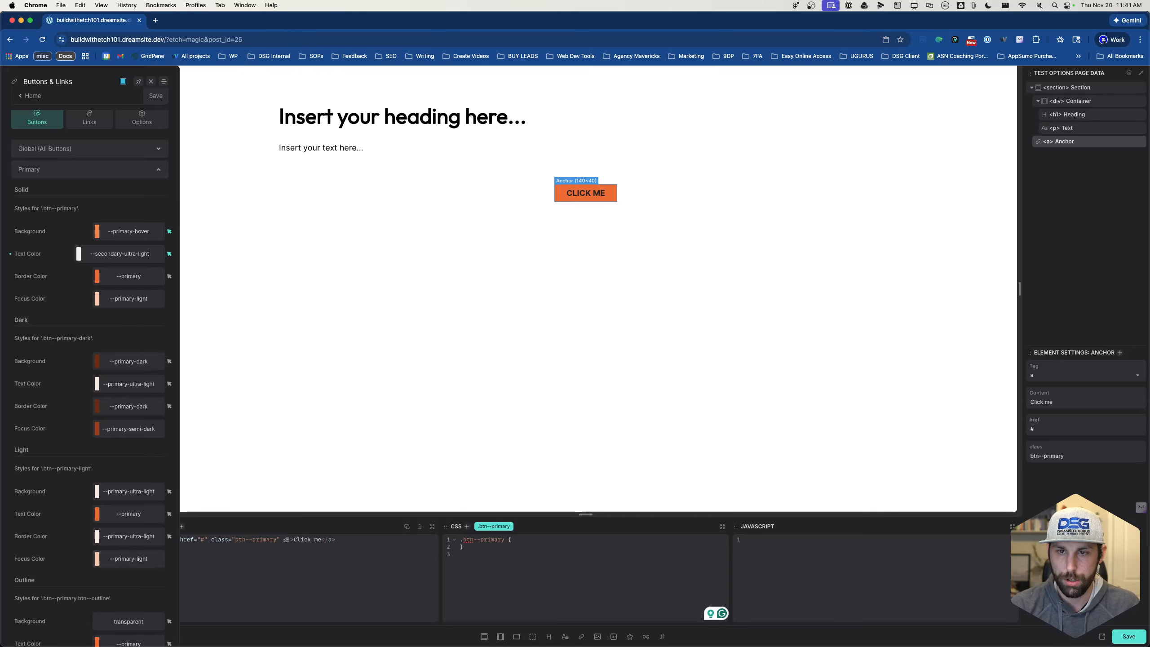
# Try --secondary-light for the solid Primary button's hover text color and return it to --secondary-ultra-light
pyautogui.press('BackSpace')
pyautogui.press('BackSpace')
pyautogui.press('BackSpace')
pyautogui.press('BackSpace')
pyautogui.press('BackSpace')
pyautogui.press('BackSpace')
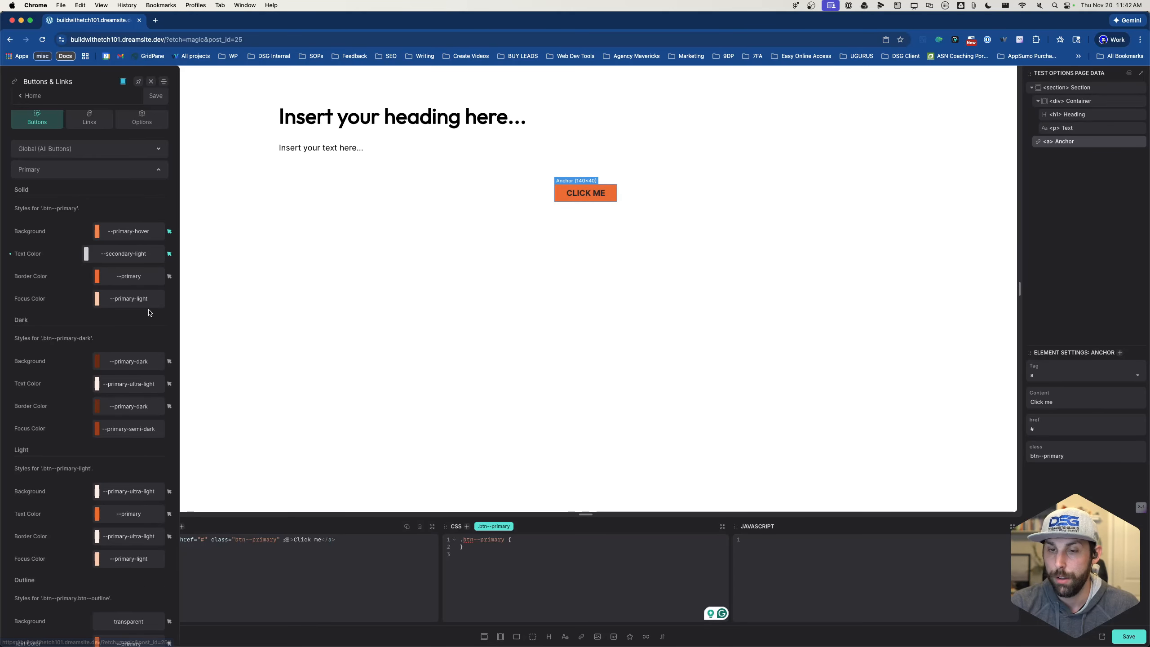
pyautogui.click(126, 254)
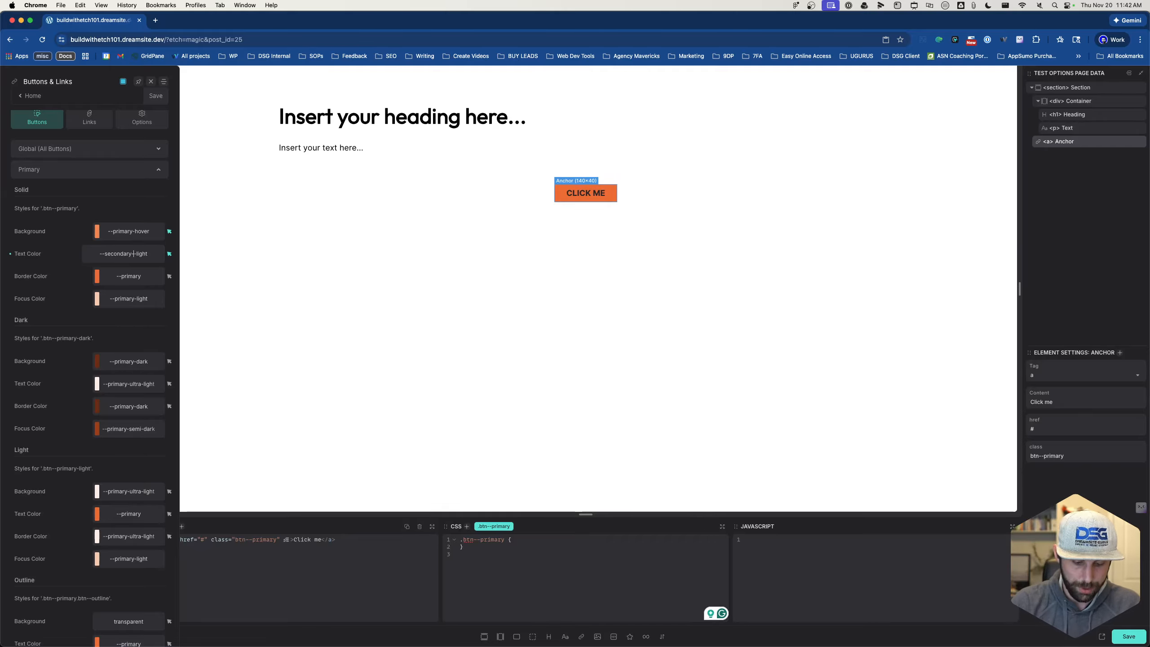
pyautogui.write('ultra')
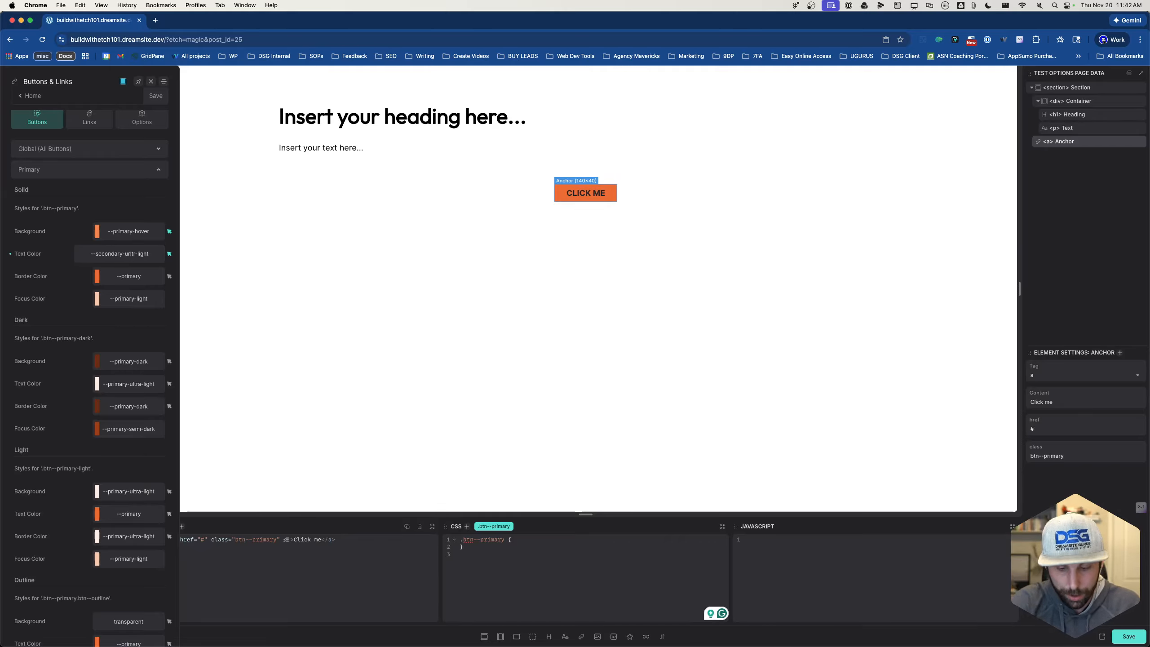
pyautogui.press('BackSpace')
pyautogui.press('BackSpace')
pyautogui.press('BackSpace')
pyautogui.press('BackSpace')
pyautogui.write('lt')
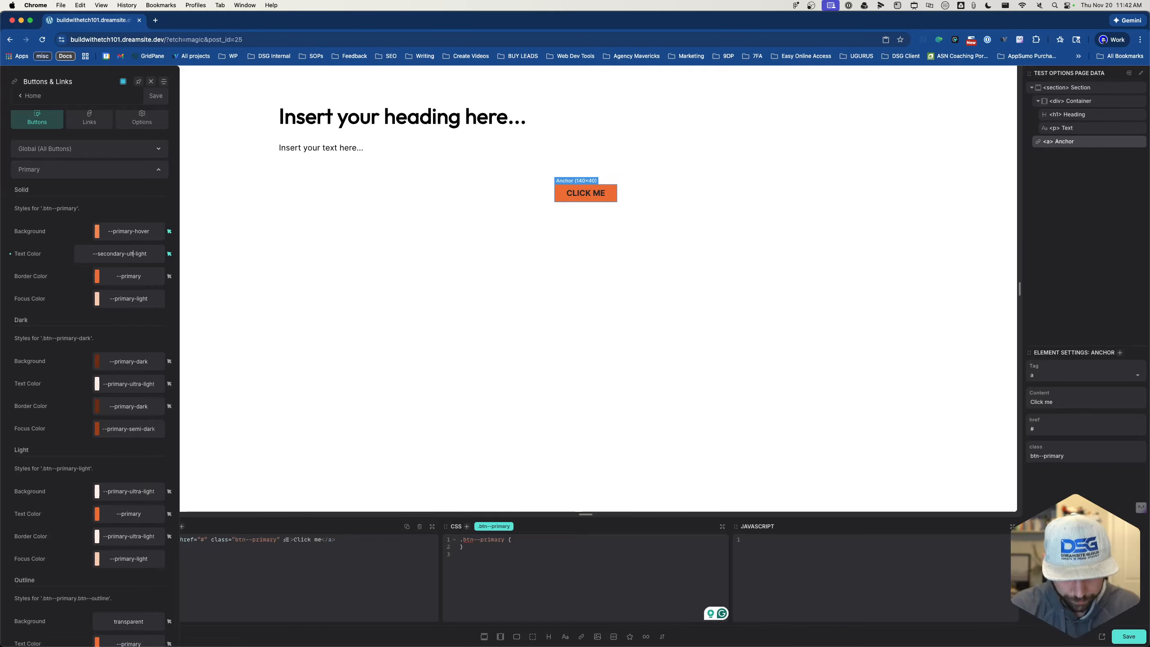
pyautogui.write('ra')
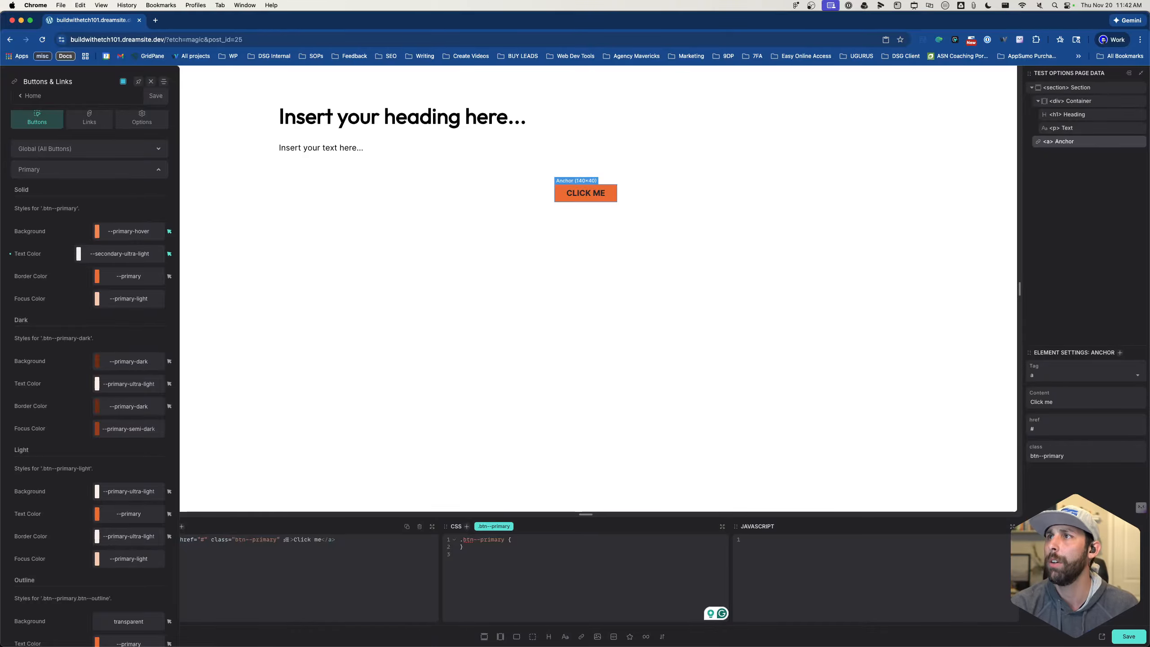
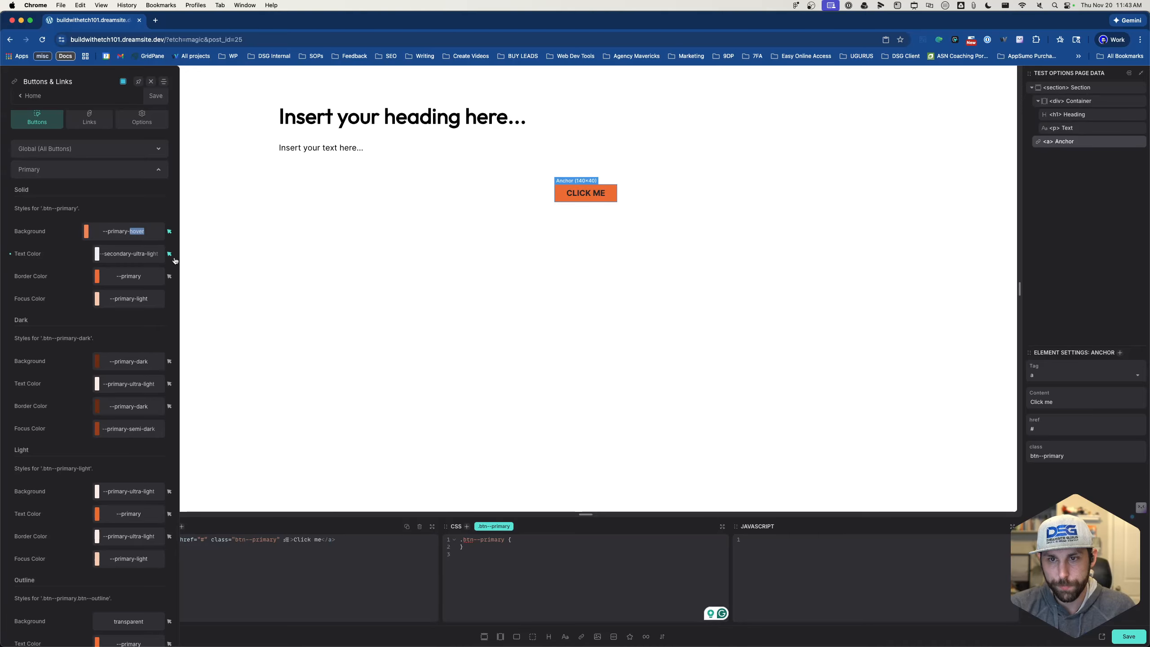
# Set the solid Primary button's hover background to --primary-dark and its hover border color to --primary-ultra-dark
pyautogui.write('d')
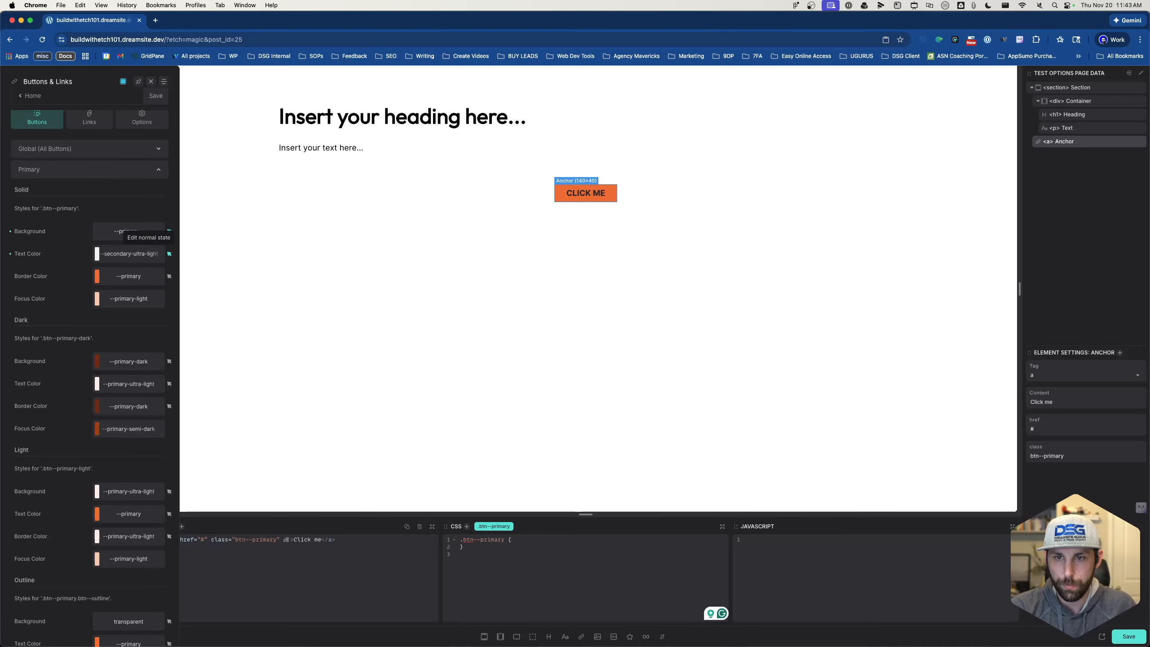
pyautogui.write('ark')
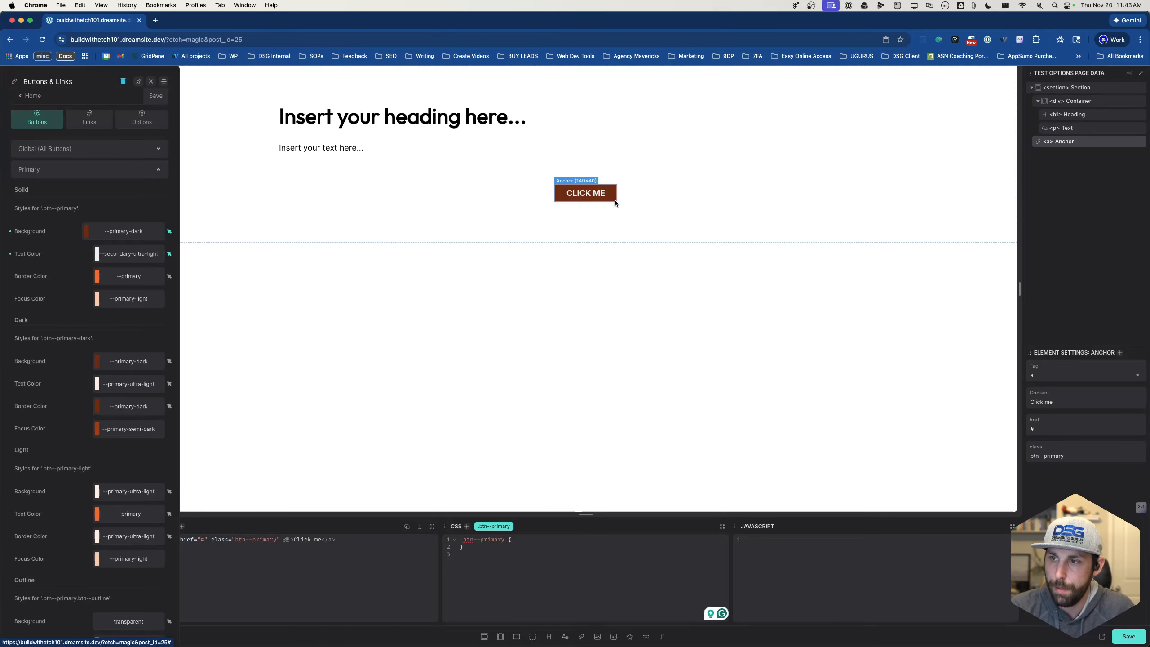
pyautogui.click(170, 277)
pyautogui.doubleClick(139, 276)
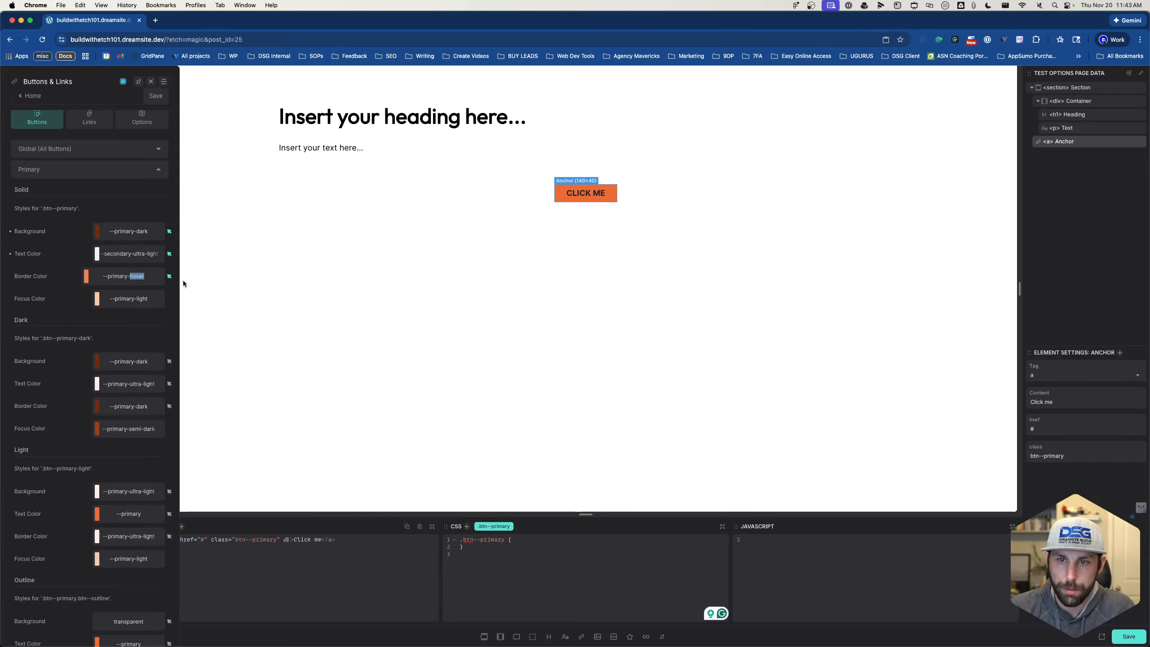
pyautogui.write('ultra-dark')
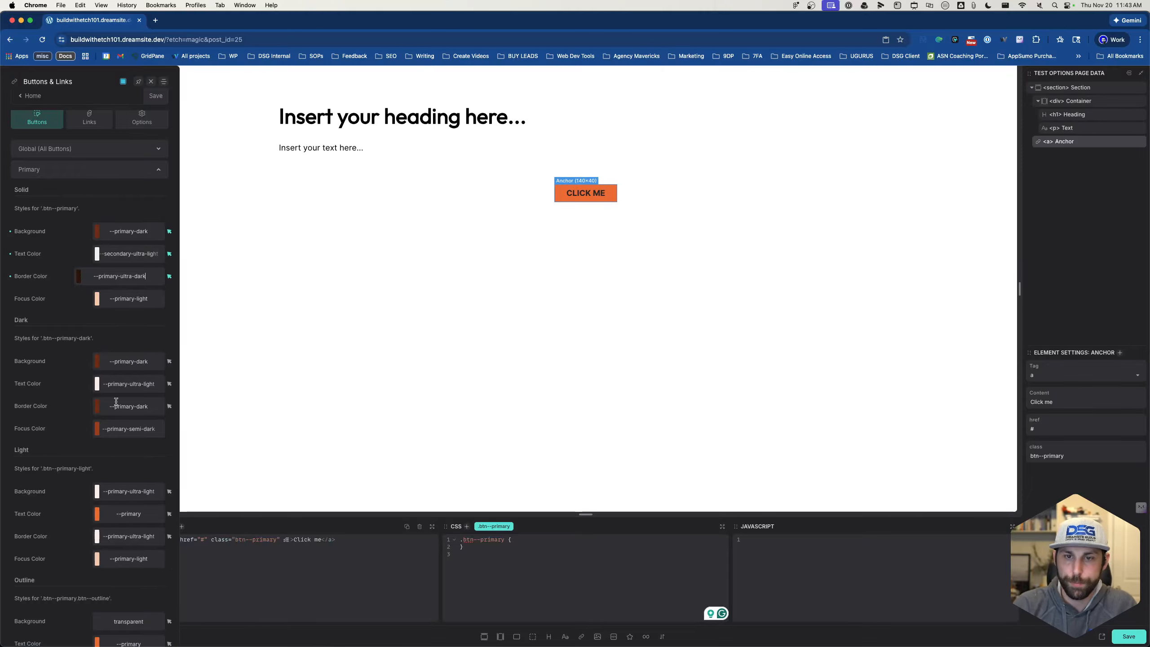
# Save the page and the Automatic.css button settings
pyautogui.scroll(-8, 116, 401)
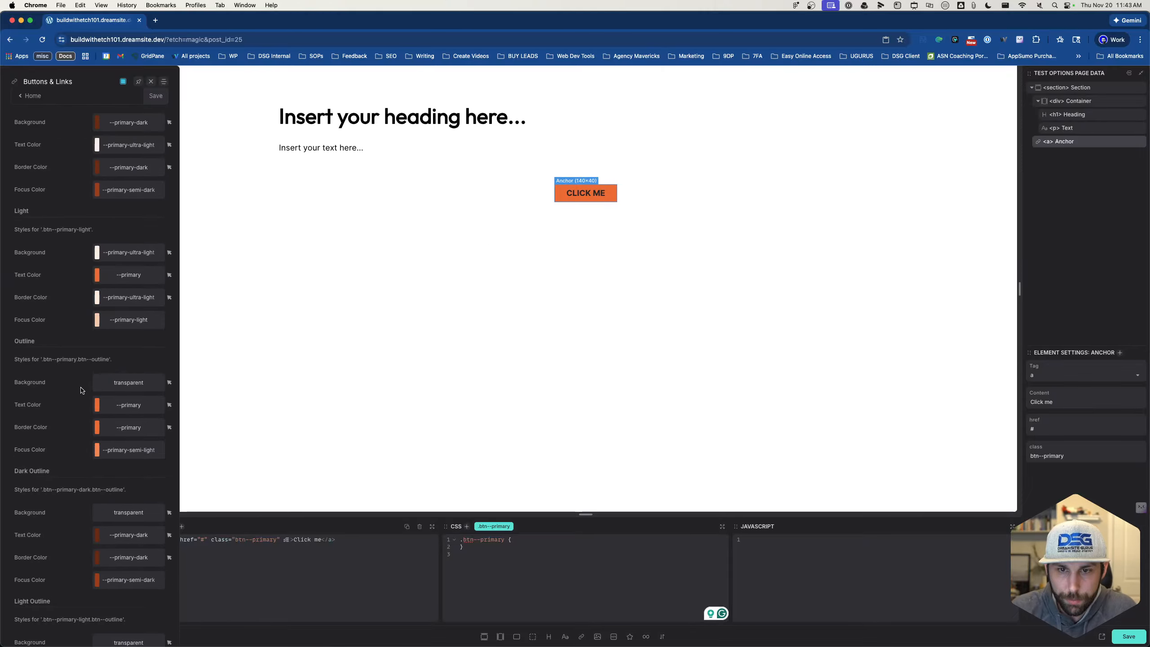
pyautogui.click(1136, 642)
pyautogui.click(151, 97)
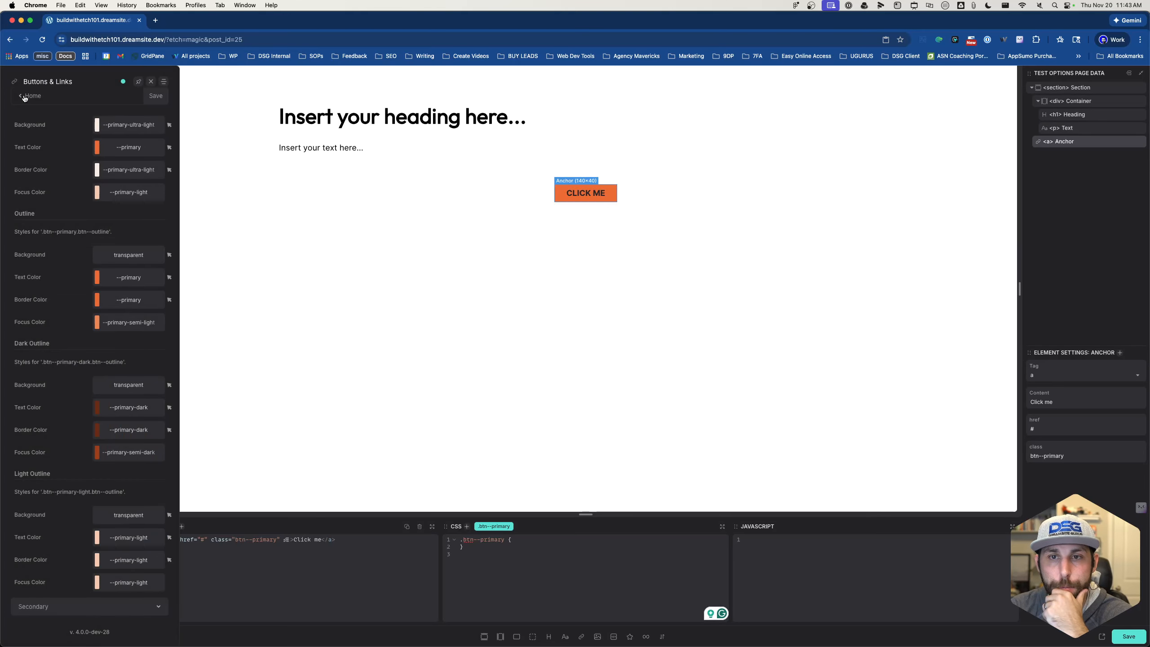
# Examine the default background and text colors in the Color Assignments settings
pyautogui.click(28, 96)
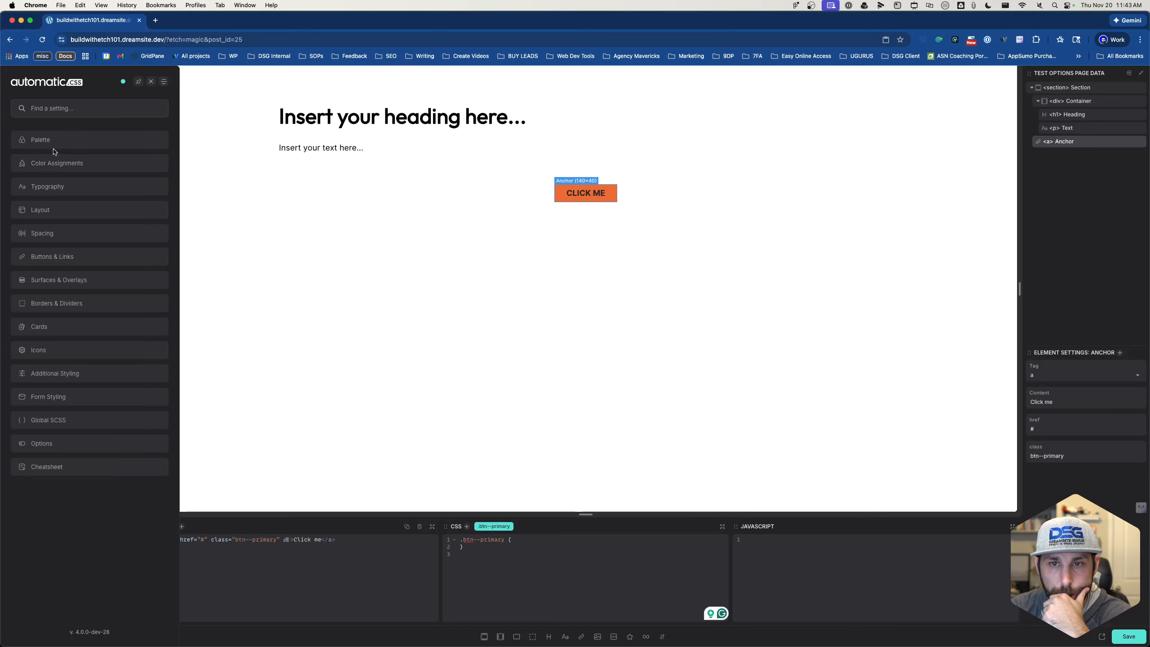
pyautogui.click(51, 164)
pyautogui.click(58, 129)
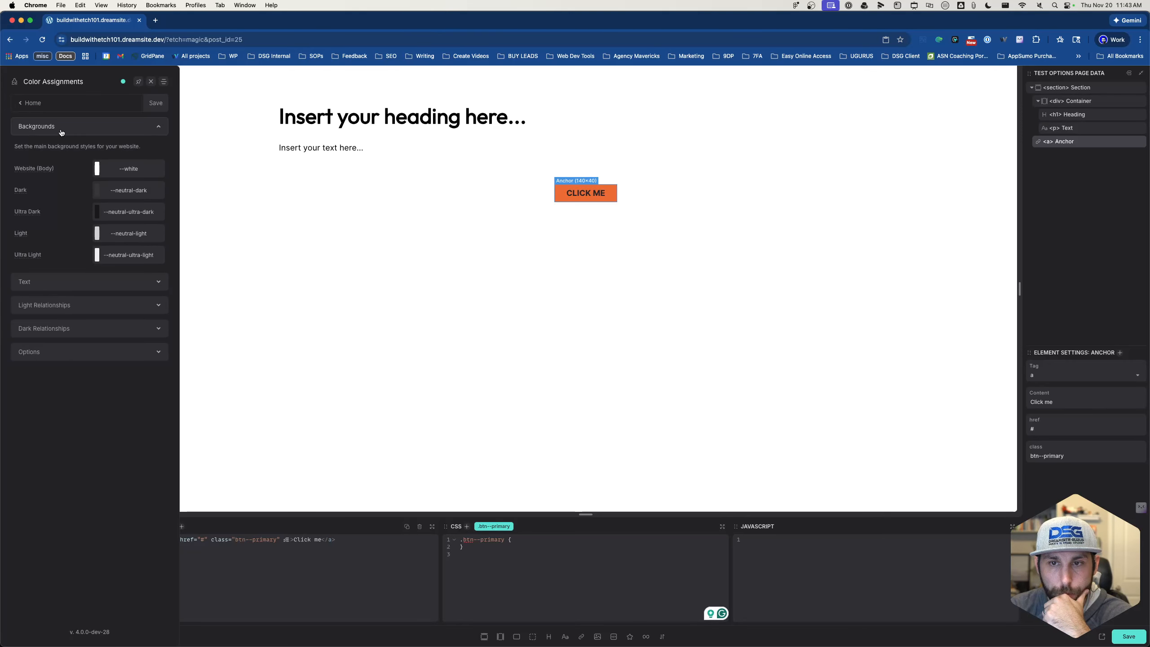
pyautogui.click(25, 282)
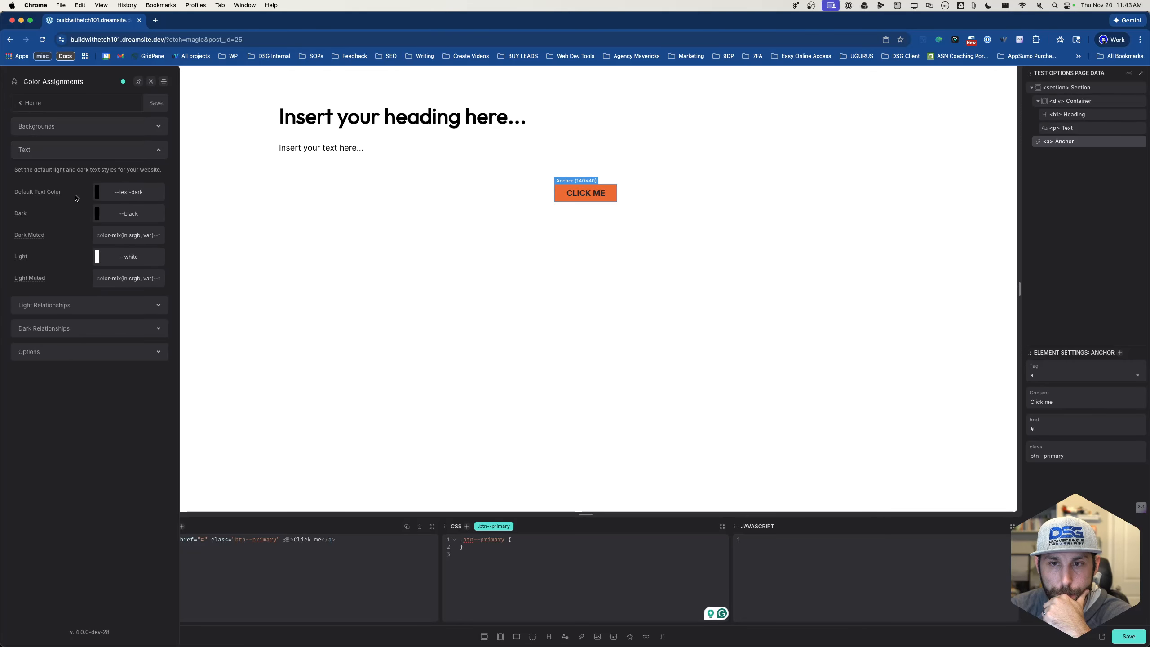
pyautogui.click(104, 311)
pyautogui.click(123, 153)
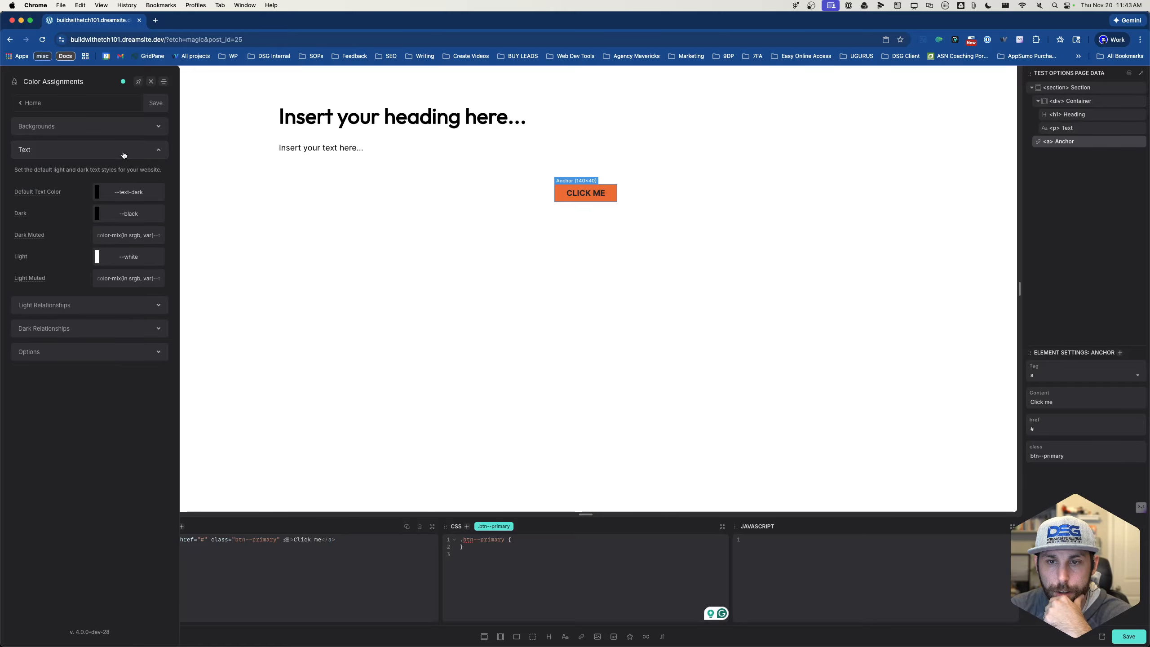
pyautogui.moveTo(19, 261)
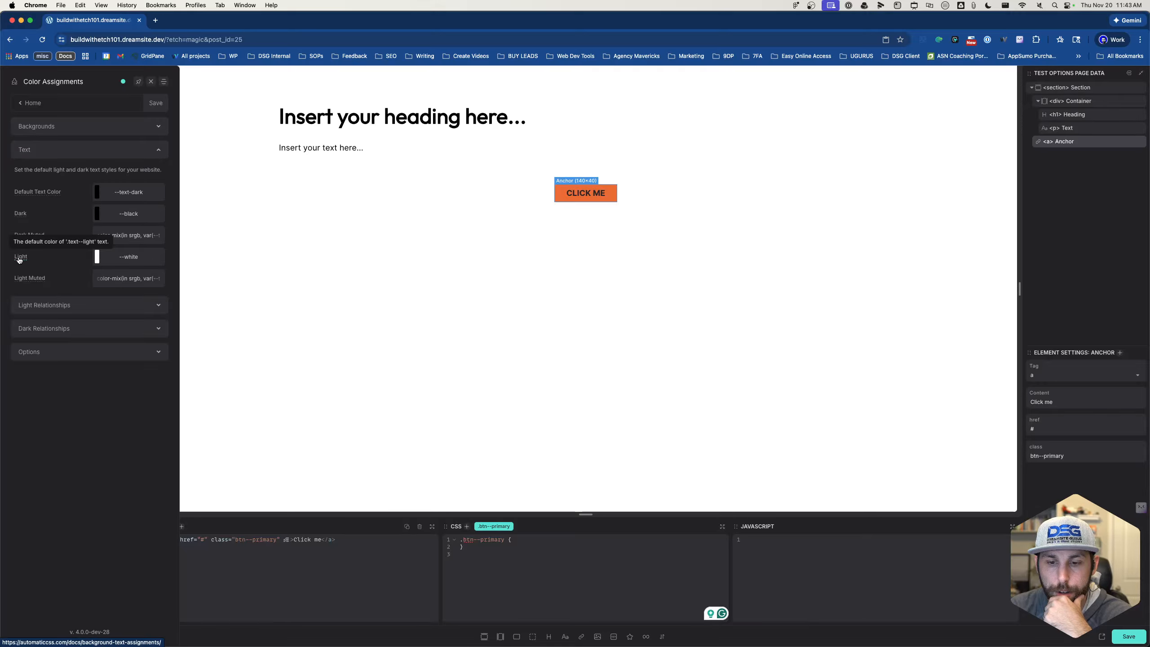
pyautogui.click(36, 103)
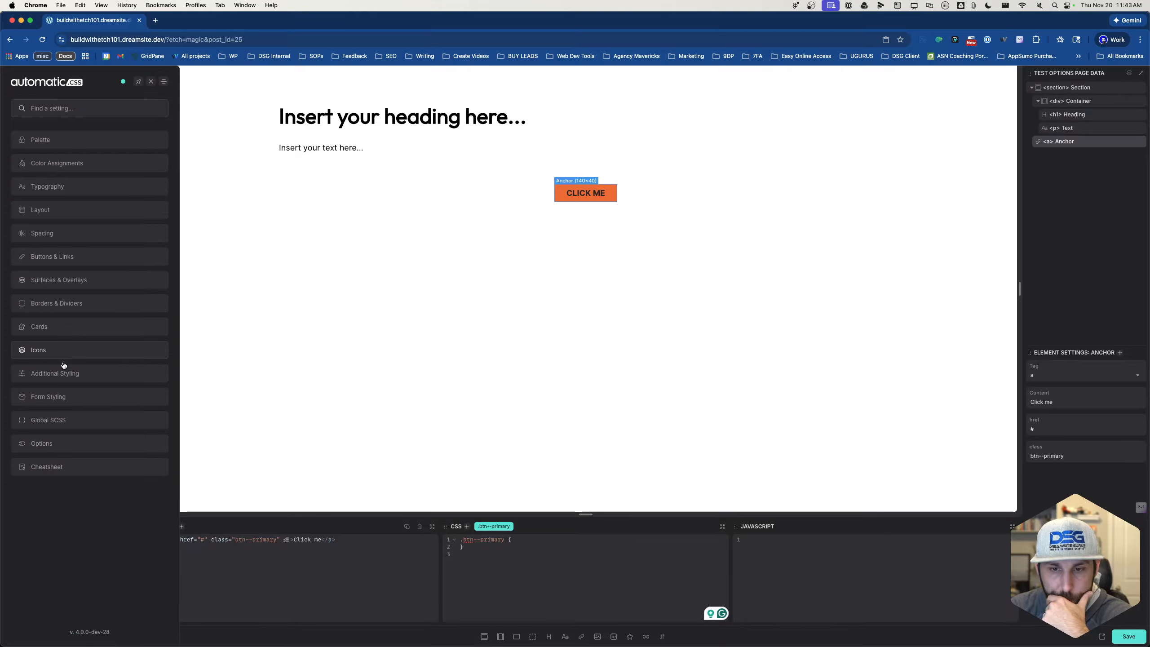
# Search the cheatsheet's classes for "text" and examine the Text-Colors and Font-Weights groups
pyautogui.click(85, 468)
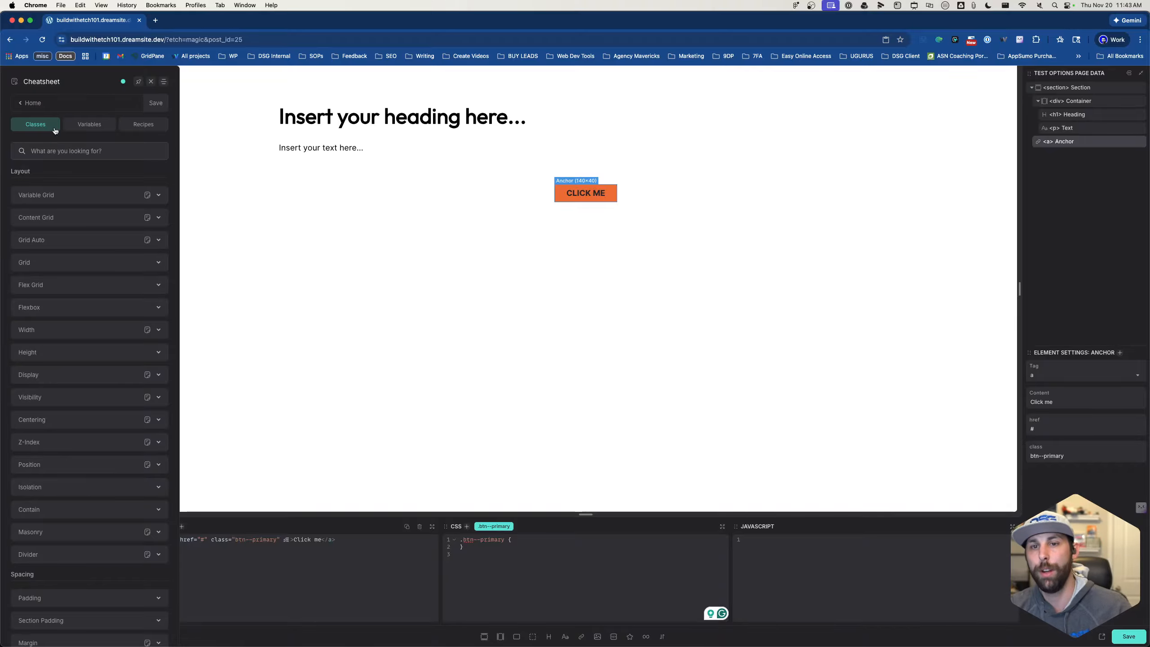
pyautogui.click(68, 105)
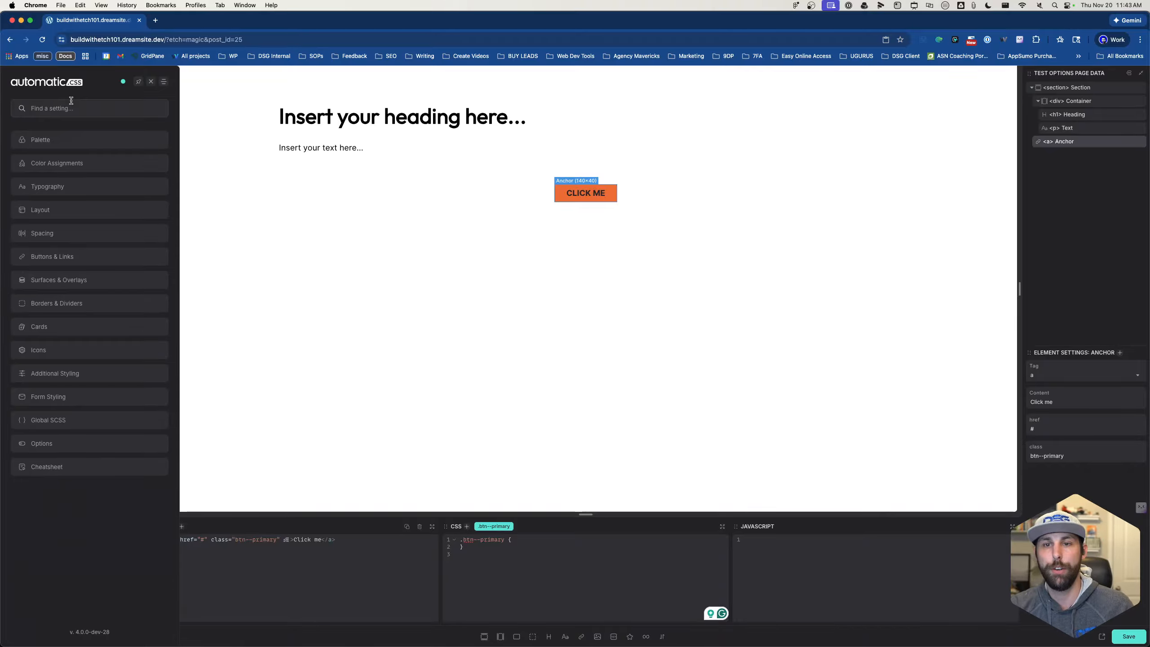
pyautogui.click(61, 465)
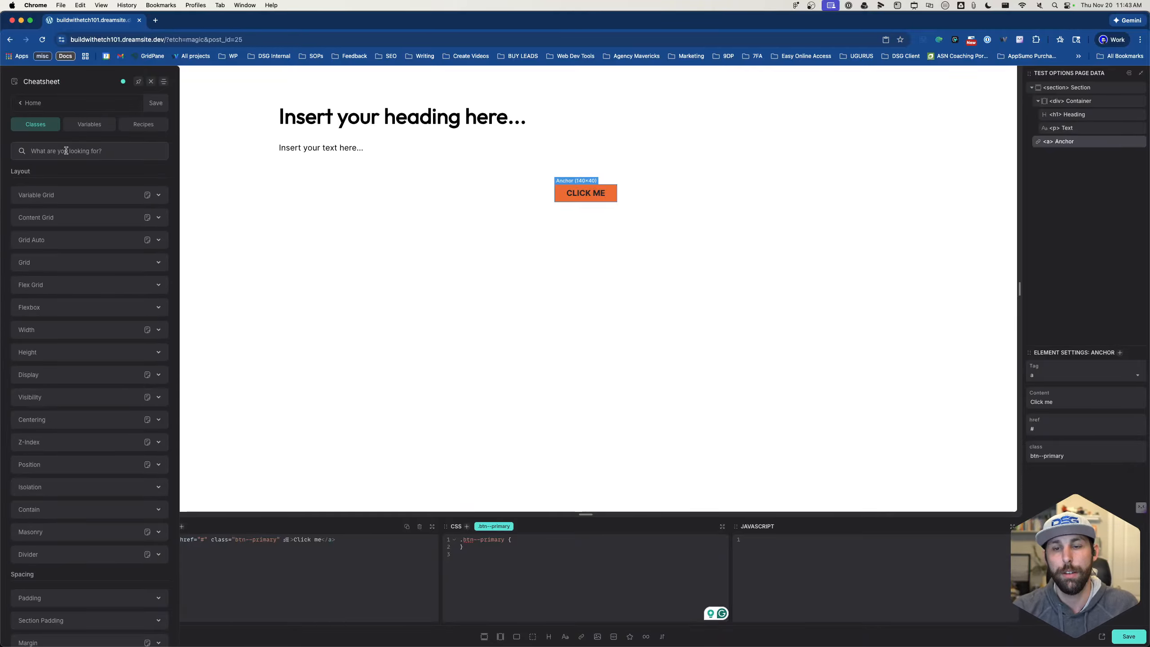
pyautogui.click(66, 151)
pyautogui.write('text')
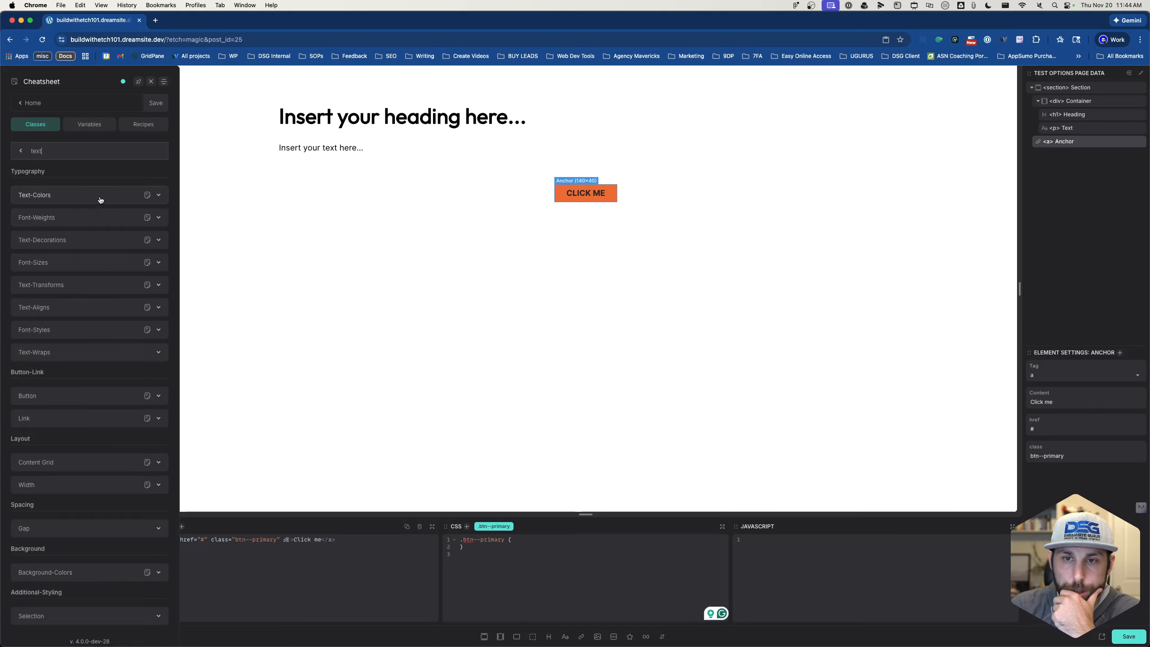
pyautogui.click(96, 196)
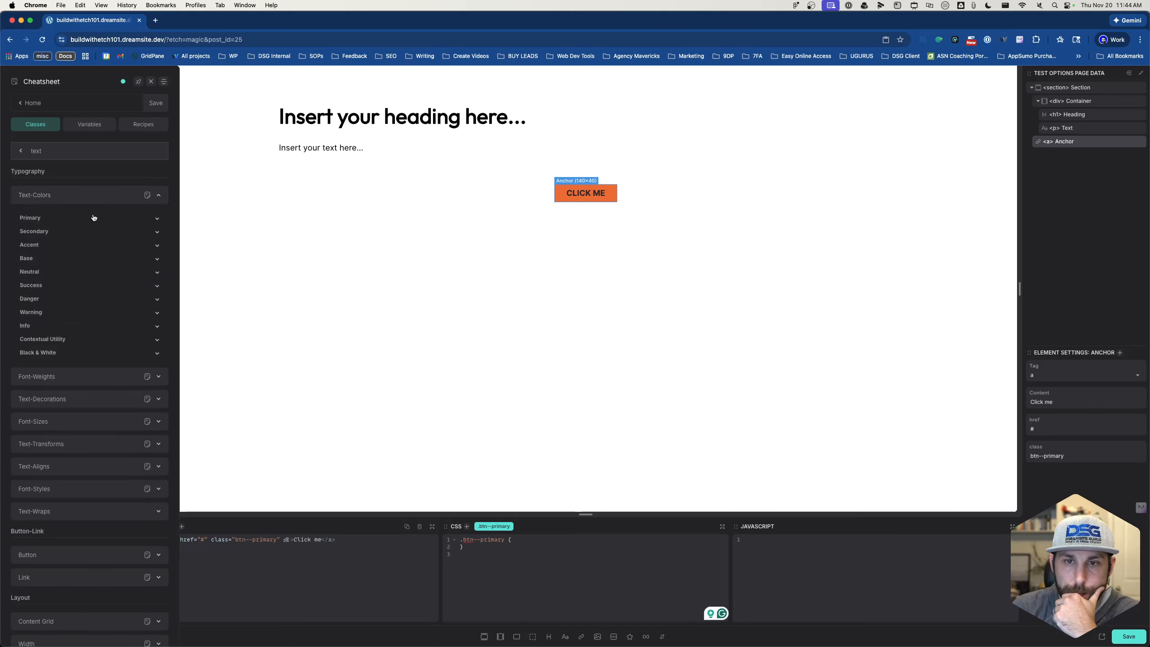
pyautogui.click(84, 353)
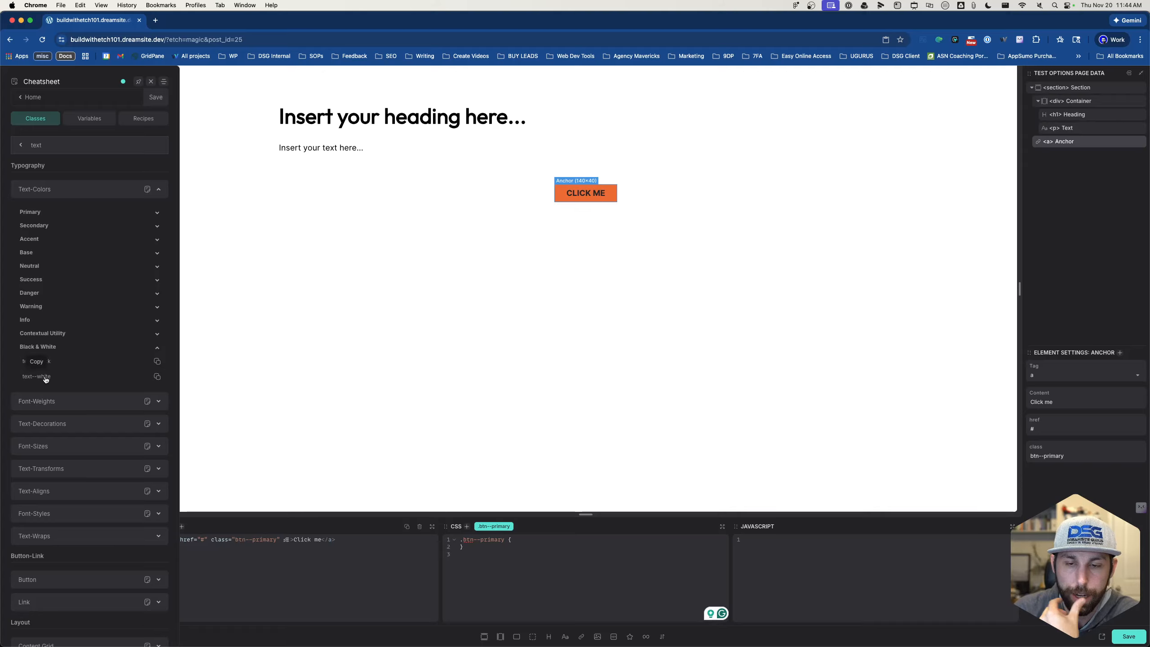
pyautogui.click(92, 214)
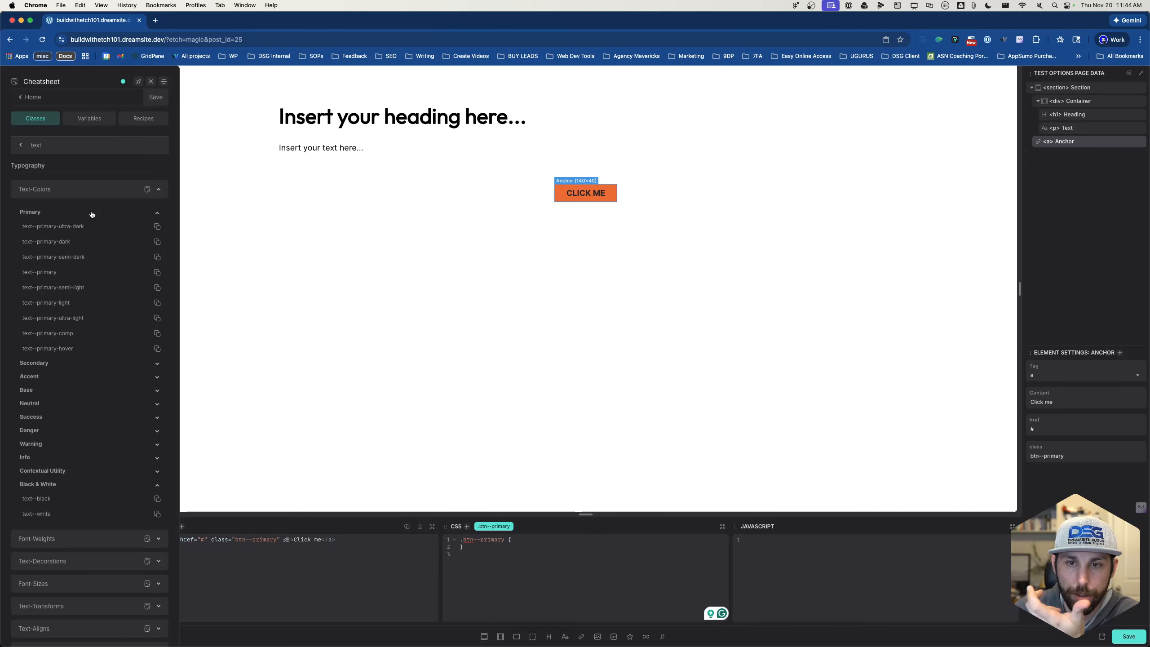
pyautogui.click(92, 214)
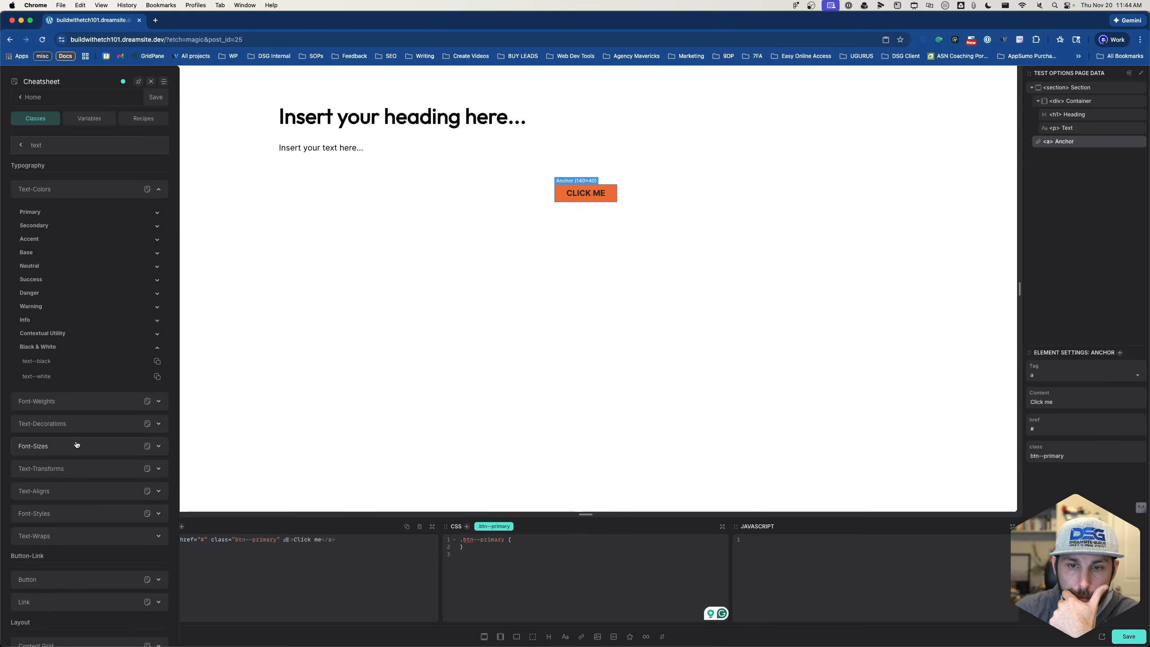
pyautogui.click(78, 401)
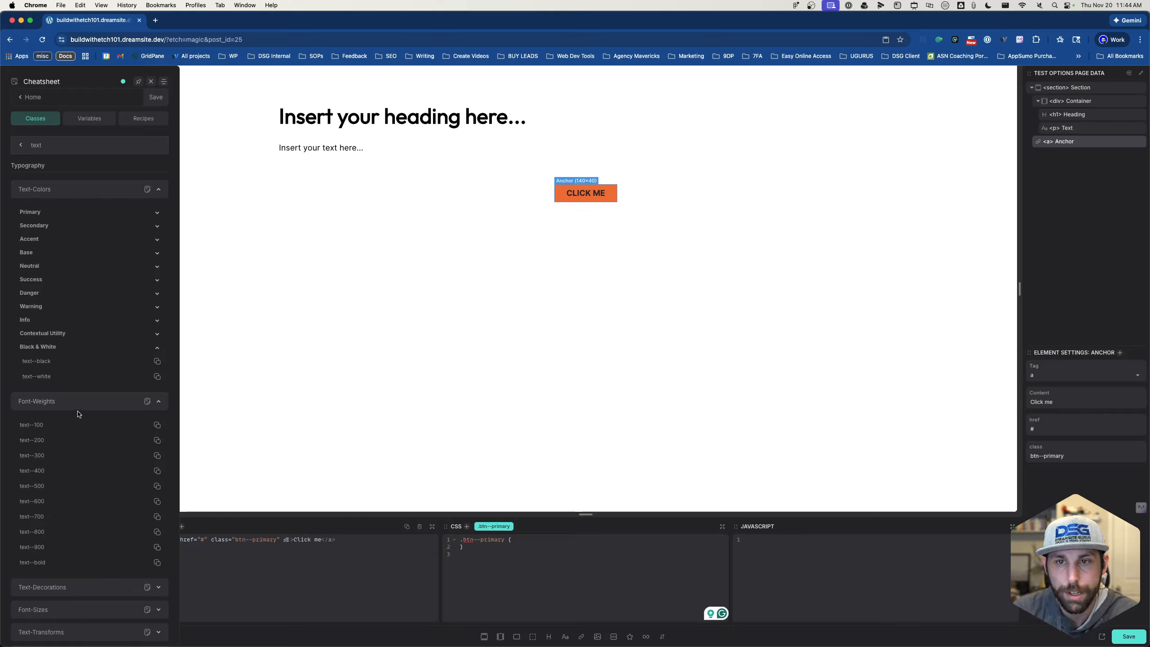
# Search the cheatsheet's variables for "text" and examine the contextual utility text color variables
pyautogui.click(86, 123)
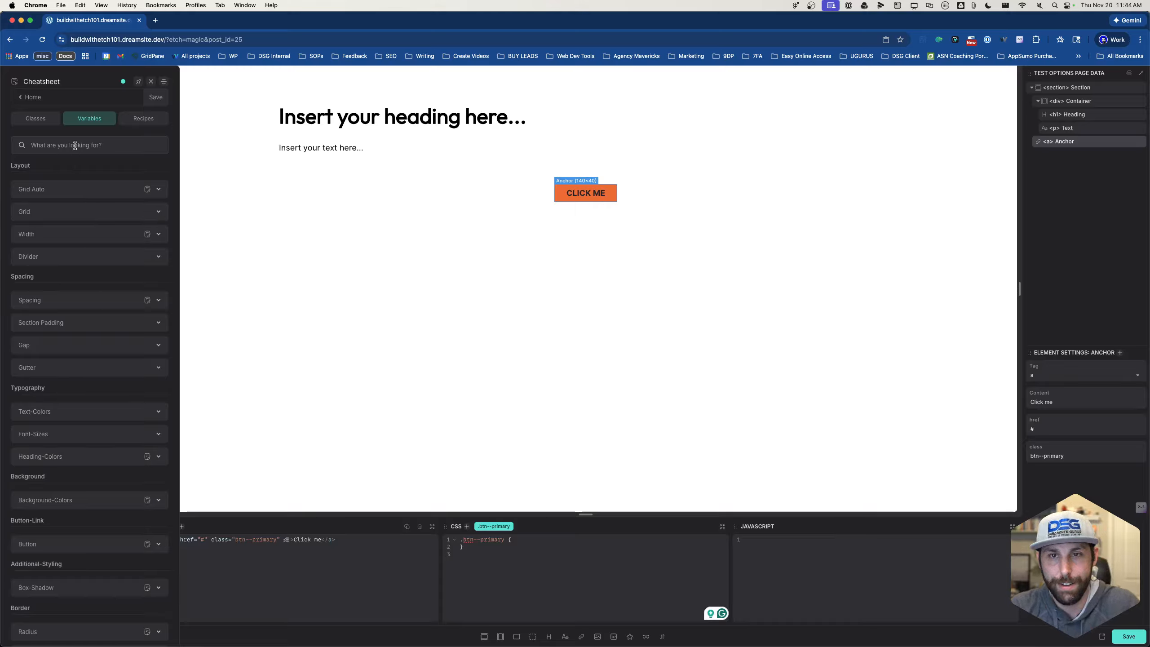
pyautogui.write('text')
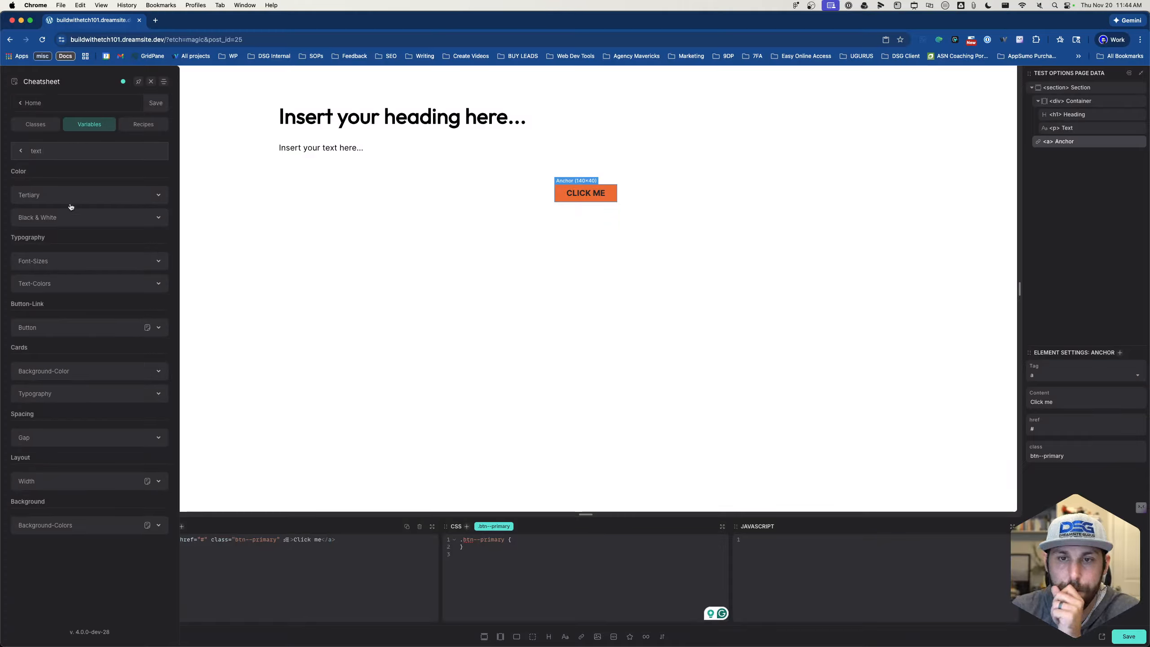
pyautogui.click(76, 284)
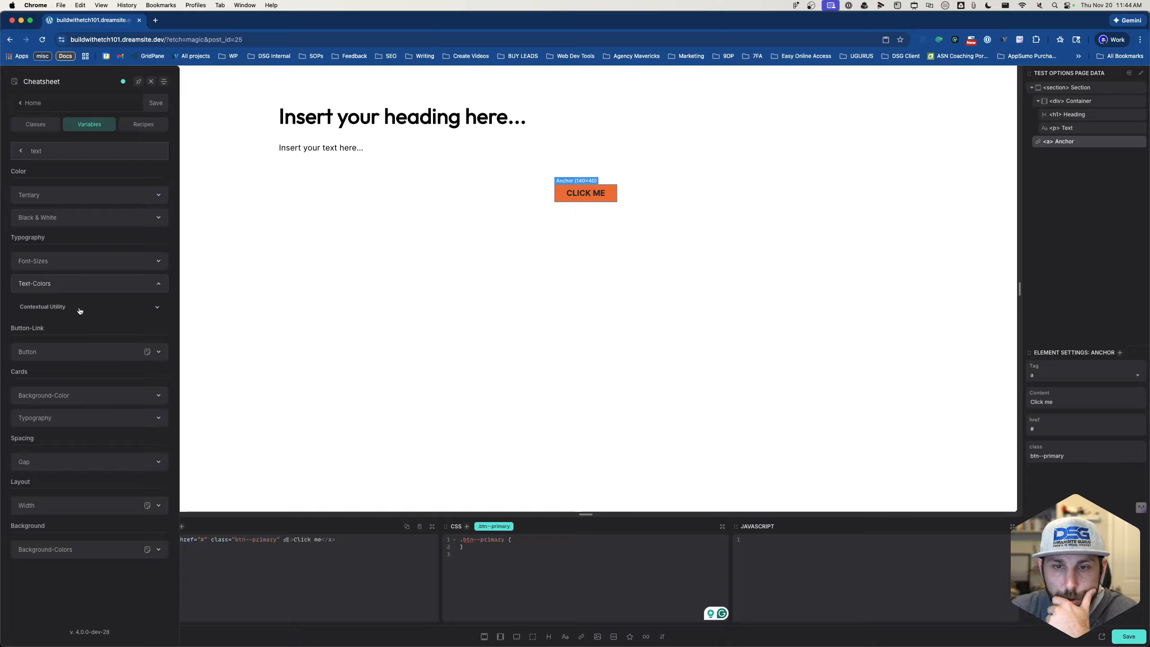
pyautogui.click(80, 310)
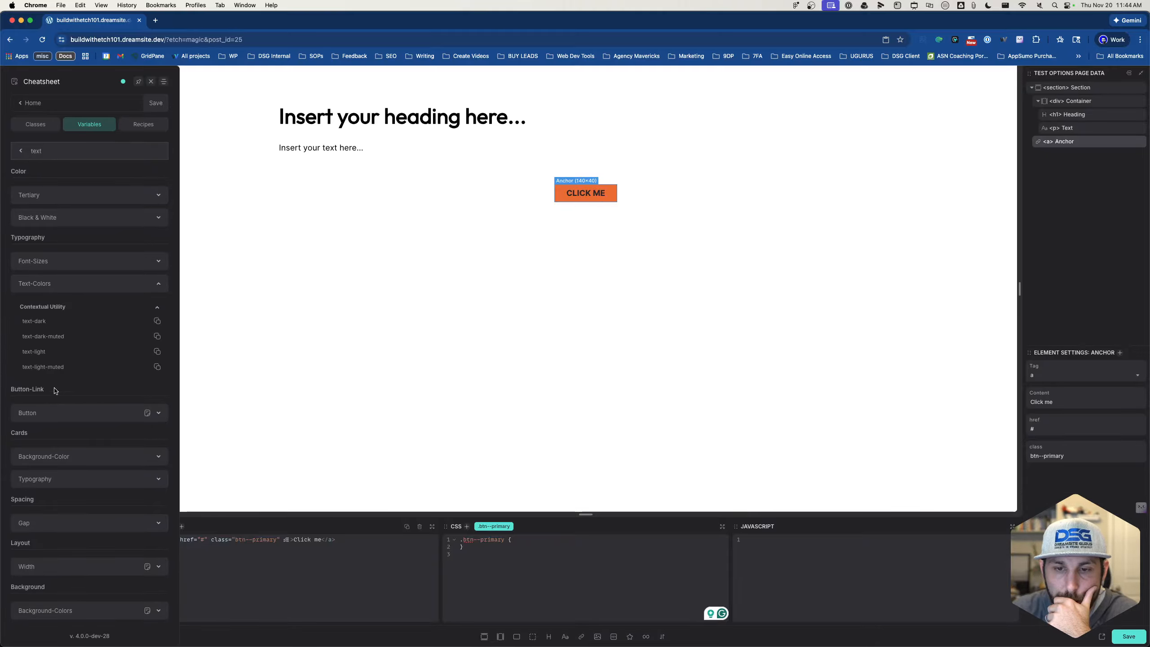
pyautogui.click(66, 289)
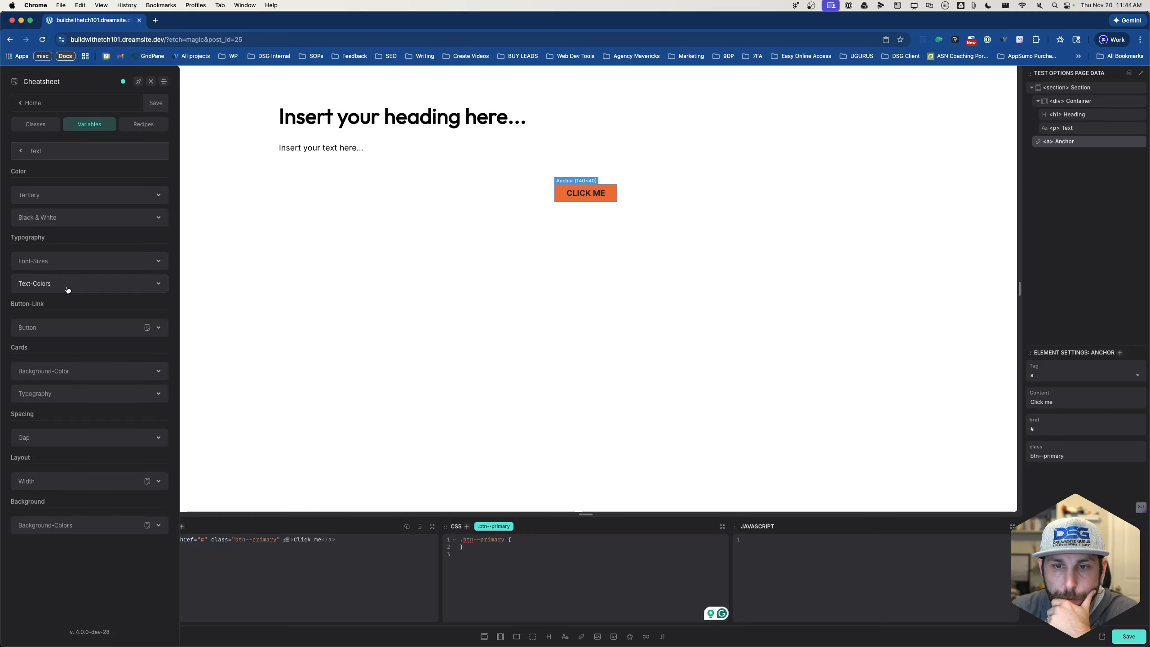